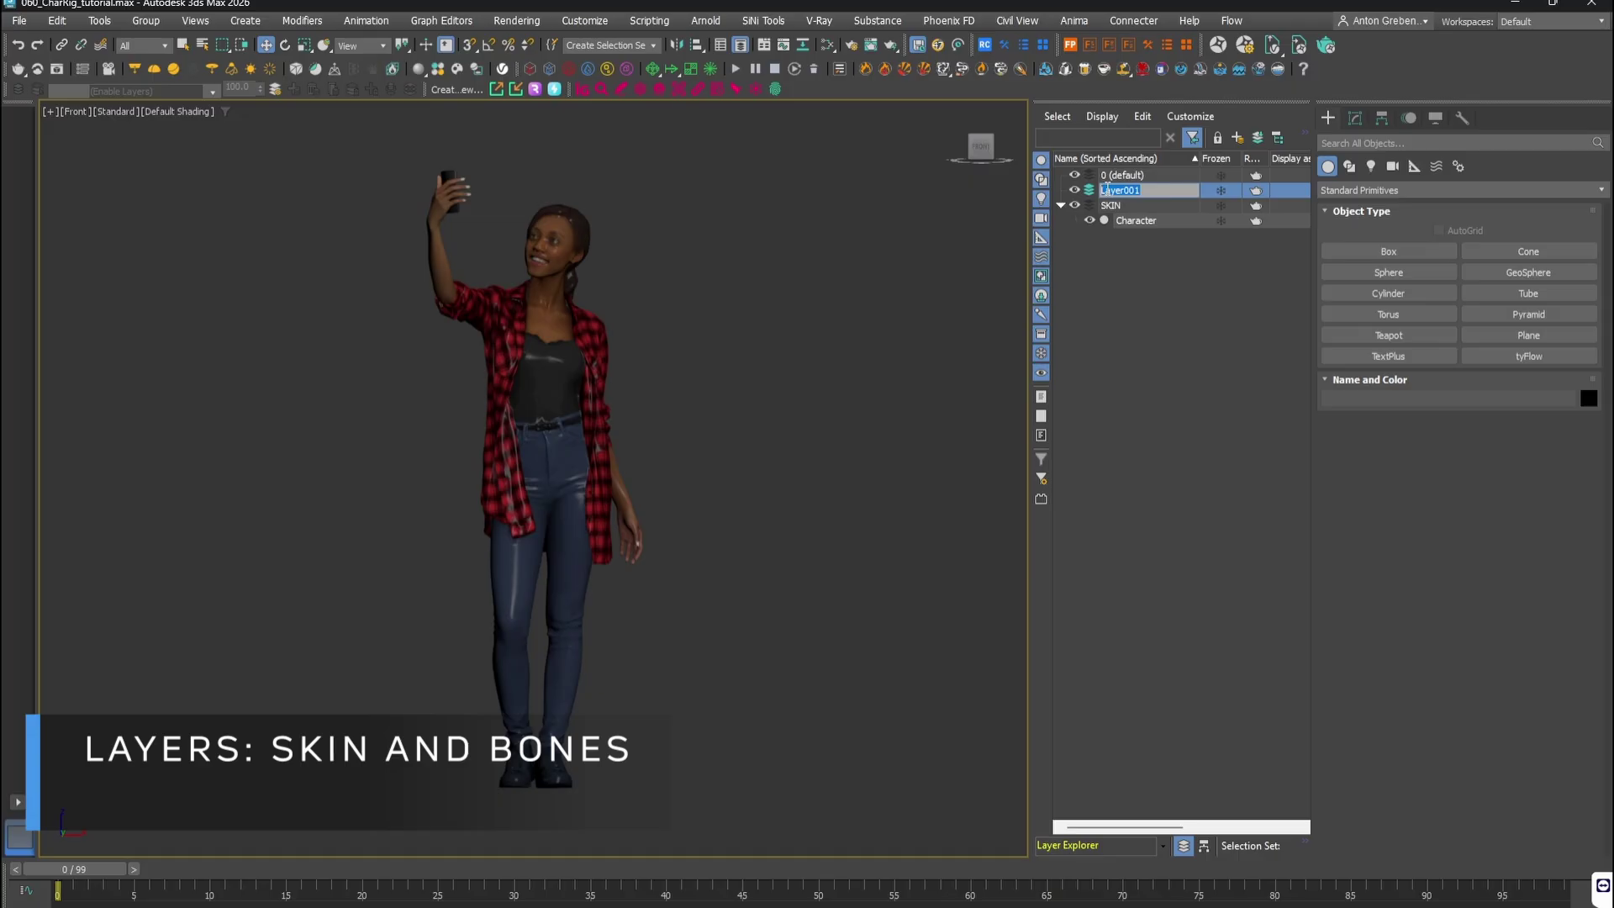
Step: Rename the new layer as BONES
text(BONES)
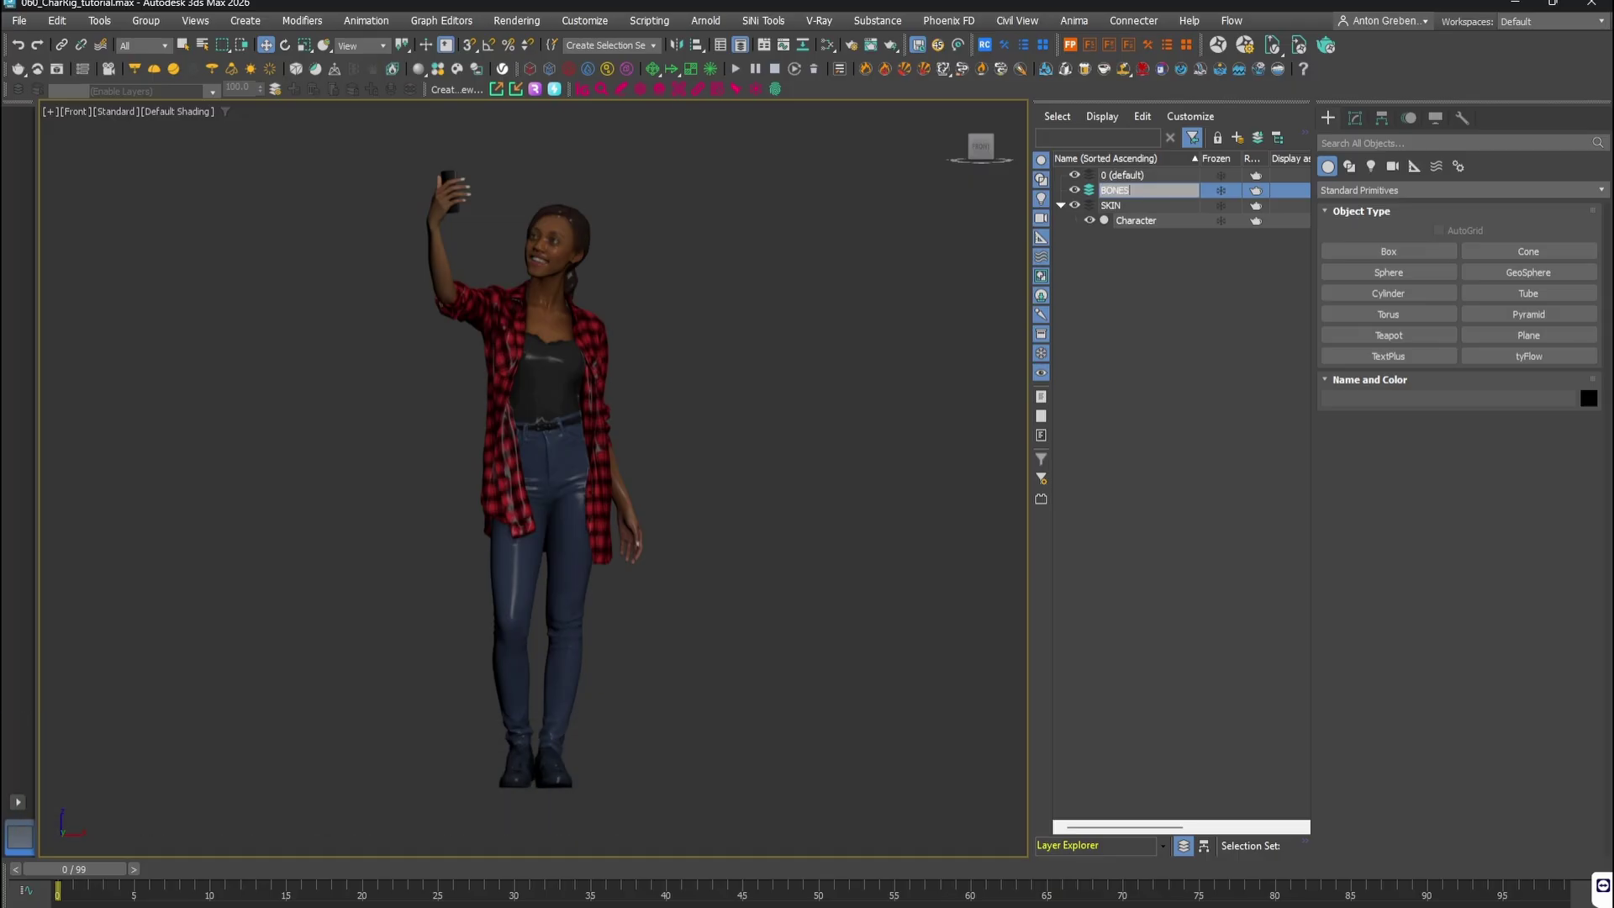
key(Return)
click(1140, 220)
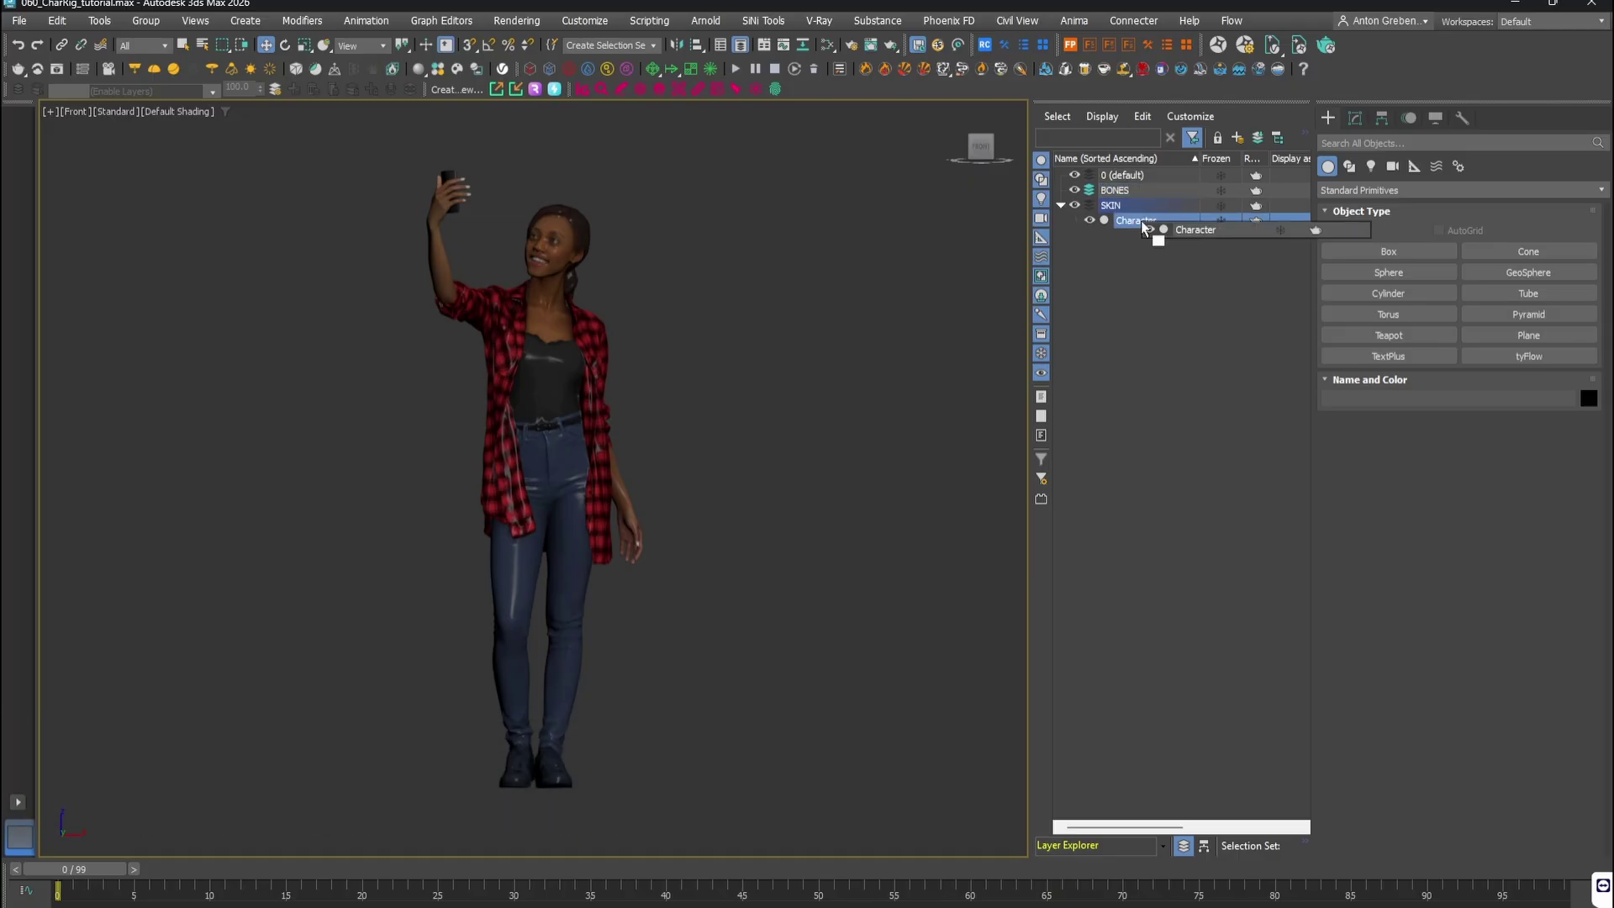
click(1101, 266)
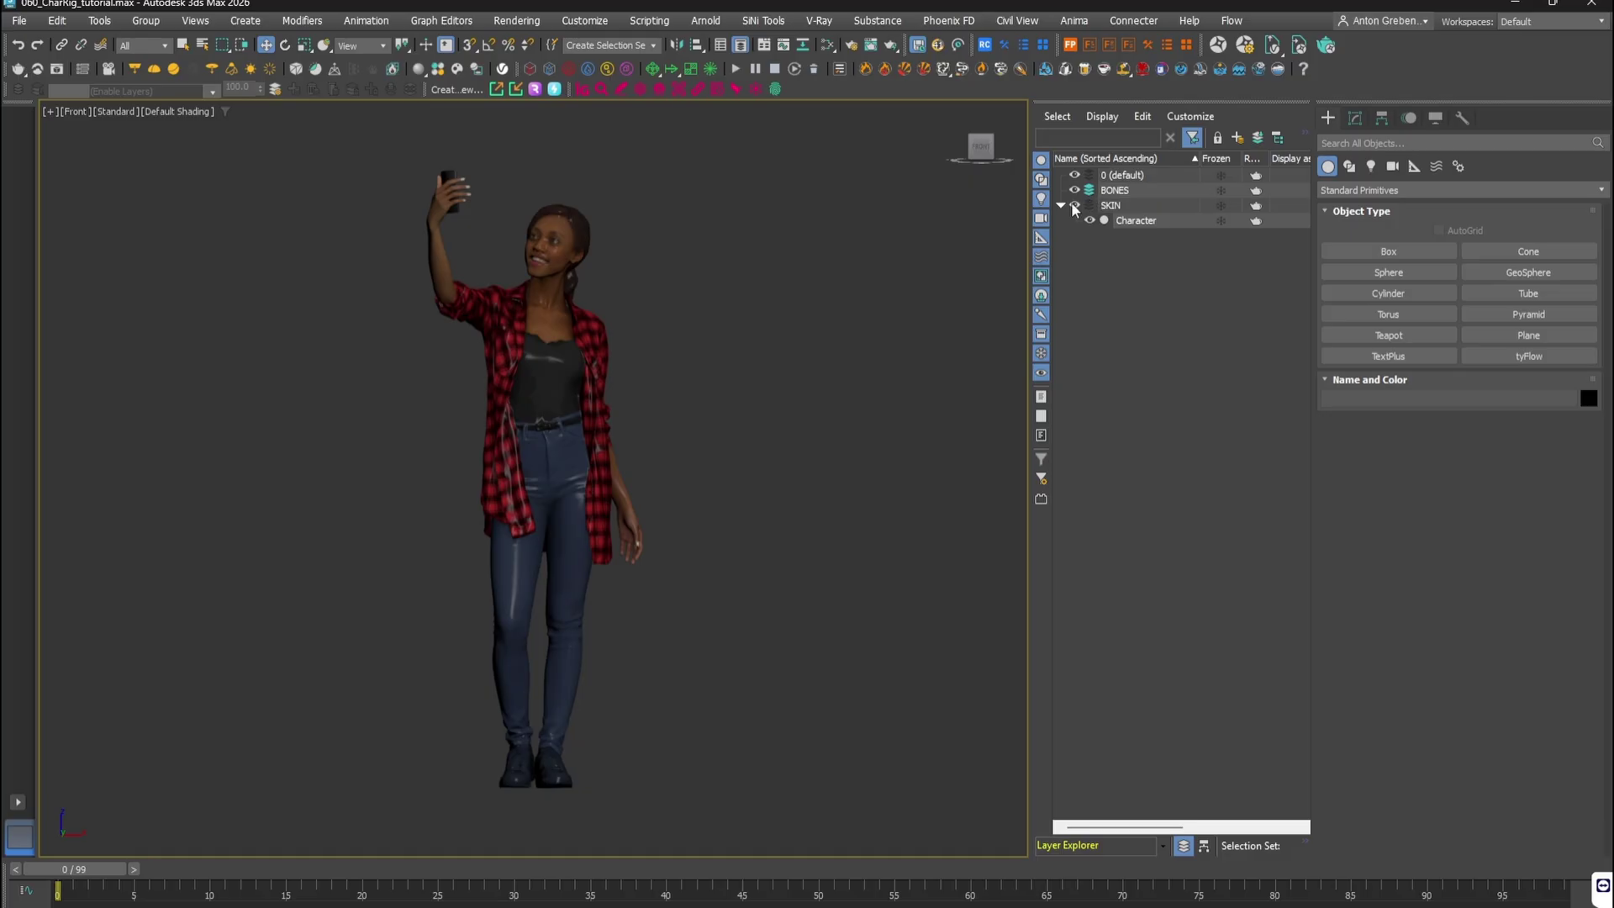
Step: Freeze the Character object in the SKIN layer
click(1121, 210)
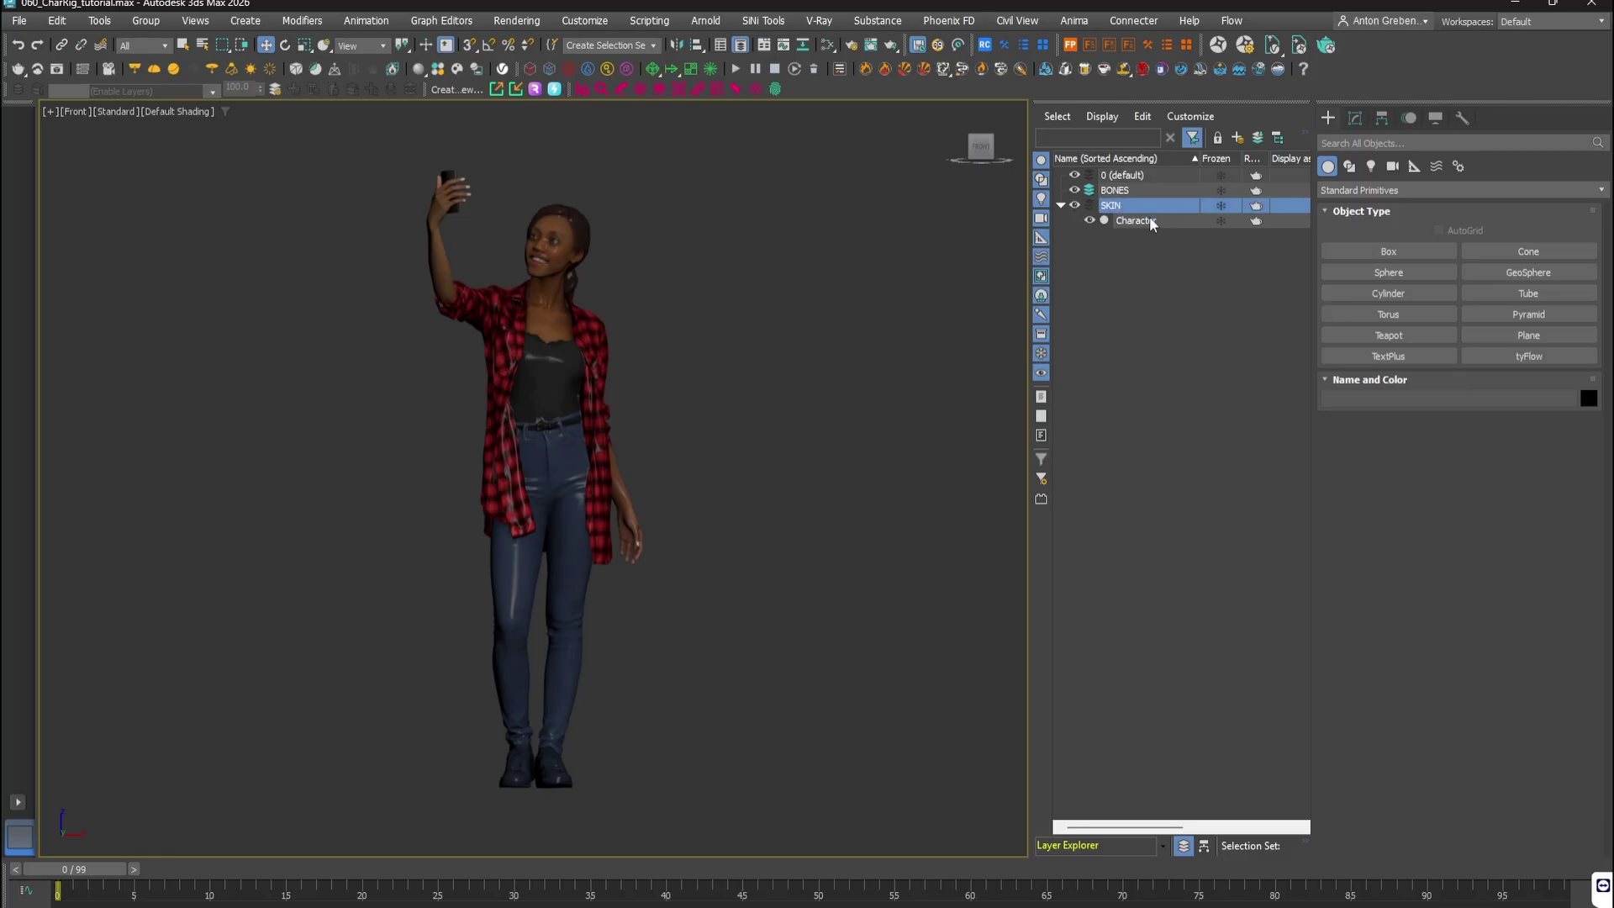
click(1143, 221)
click(1219, 221)
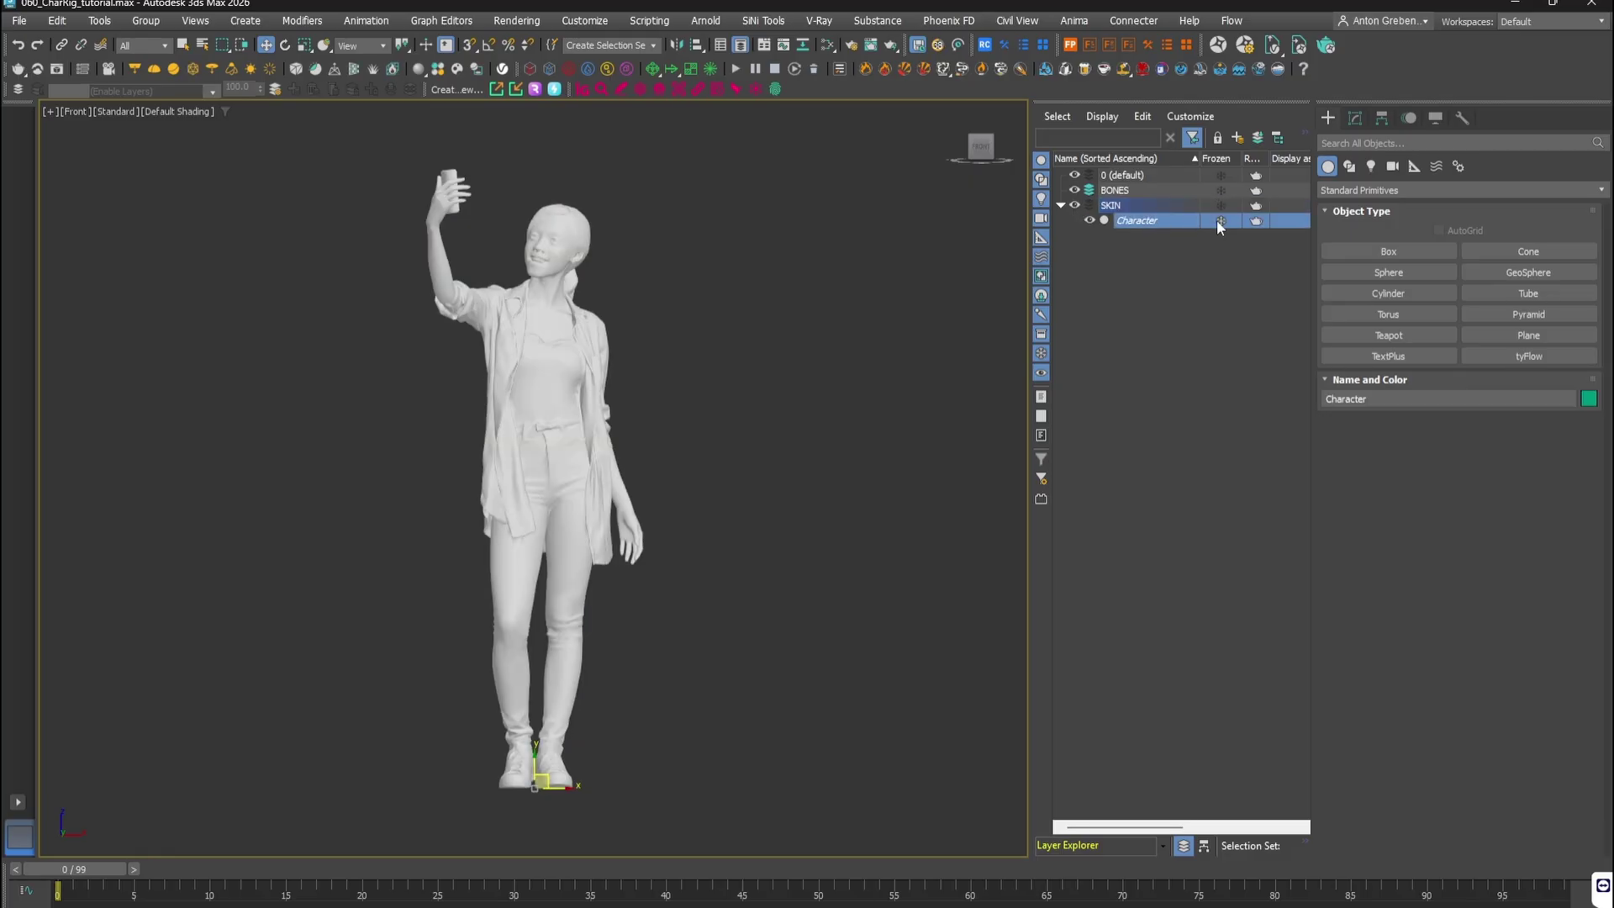
Step: Select the BONES layer and display the front view in wireframe
click(1130, 194)
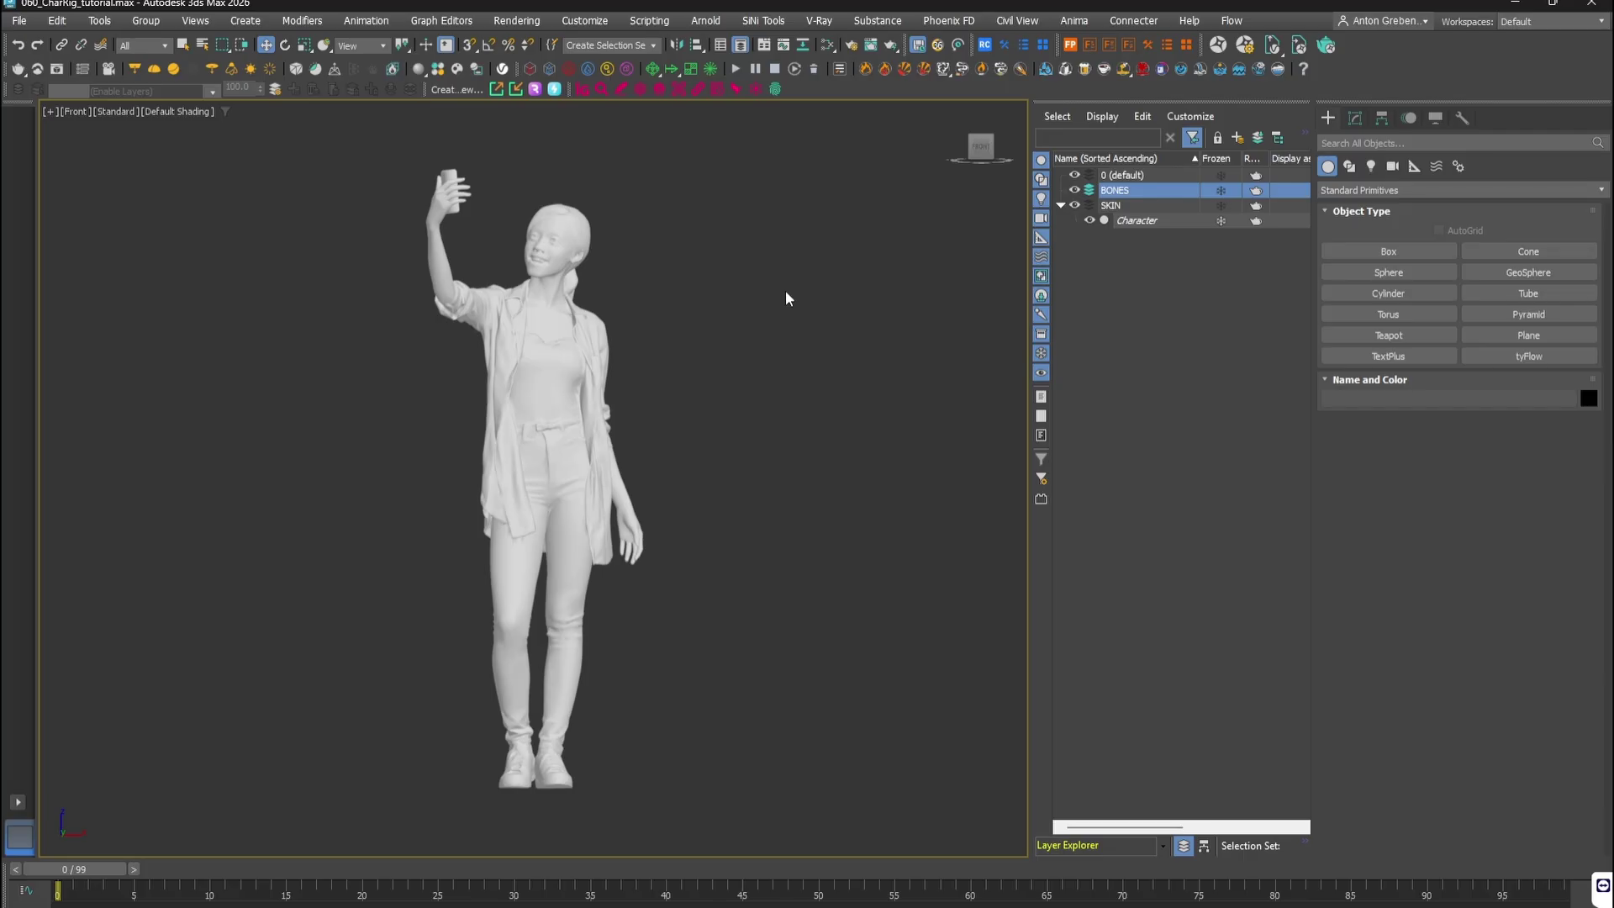
key(F3)
scroll(543, 245, up, 5)
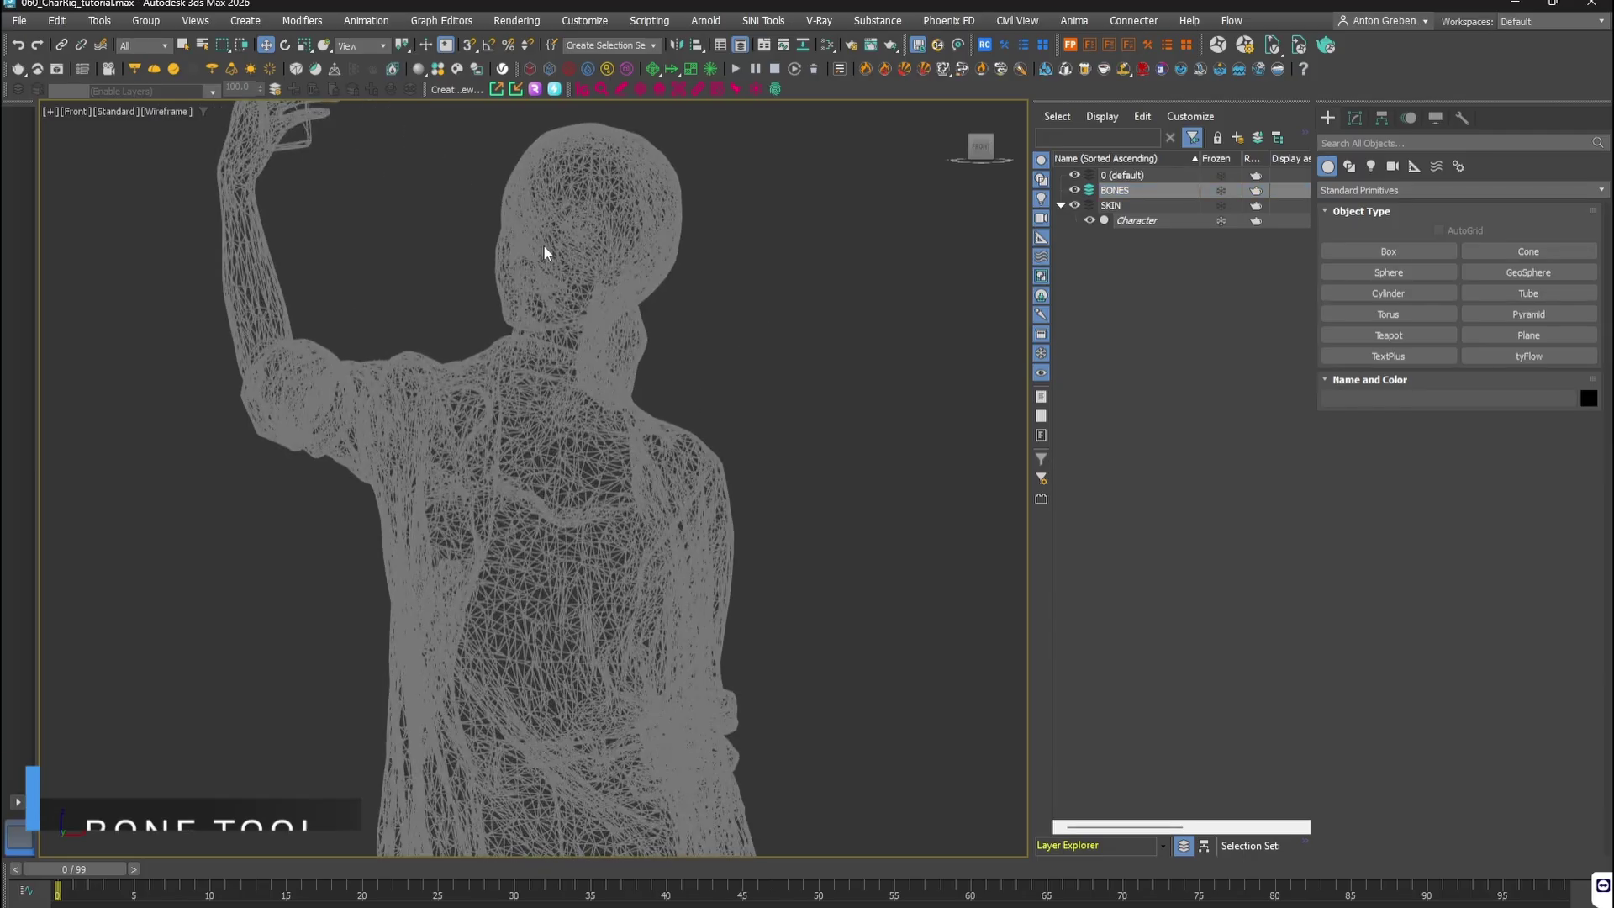
Step: Open Bone Tools and begin a bone chain at the pelvis, placing the next joint at the waist
key(x)
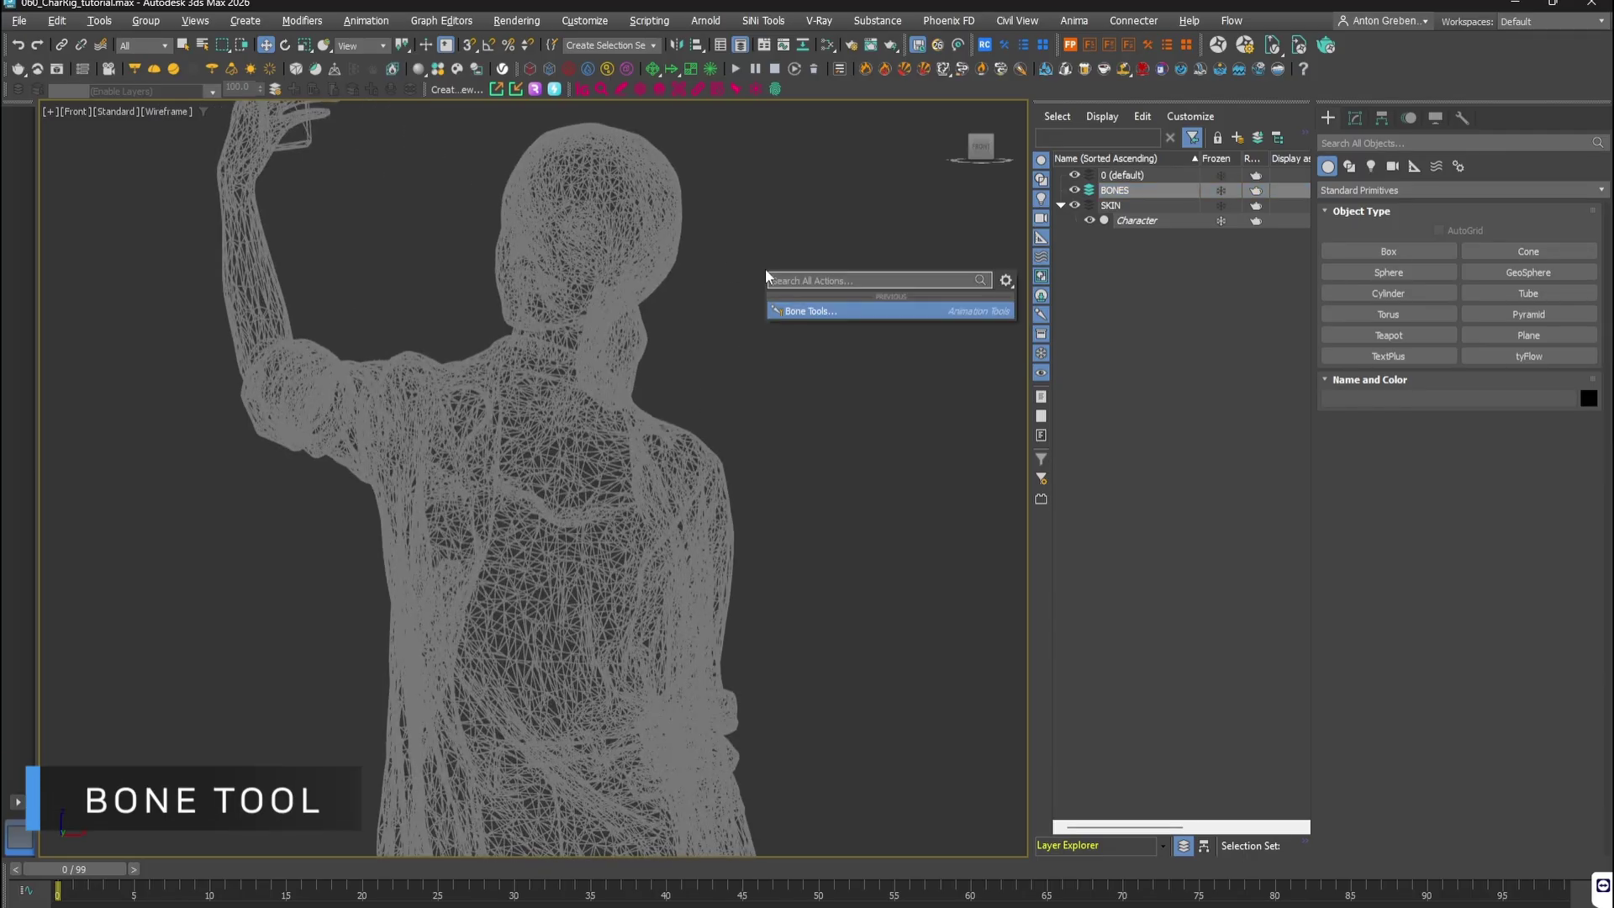
click(809, 307)
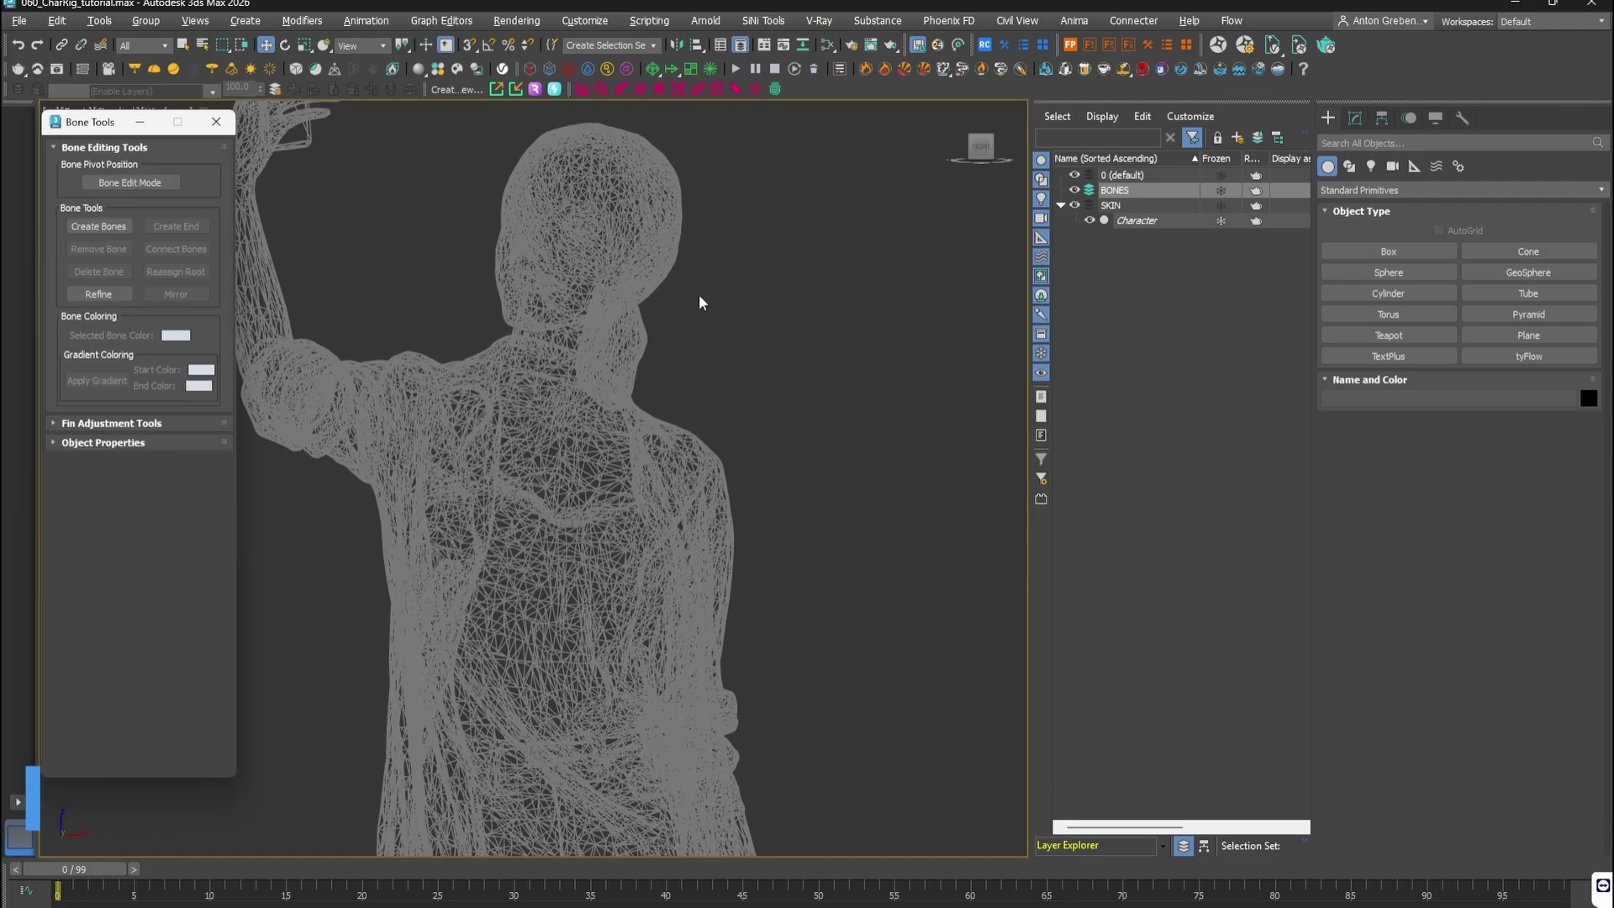
click(98, 226)
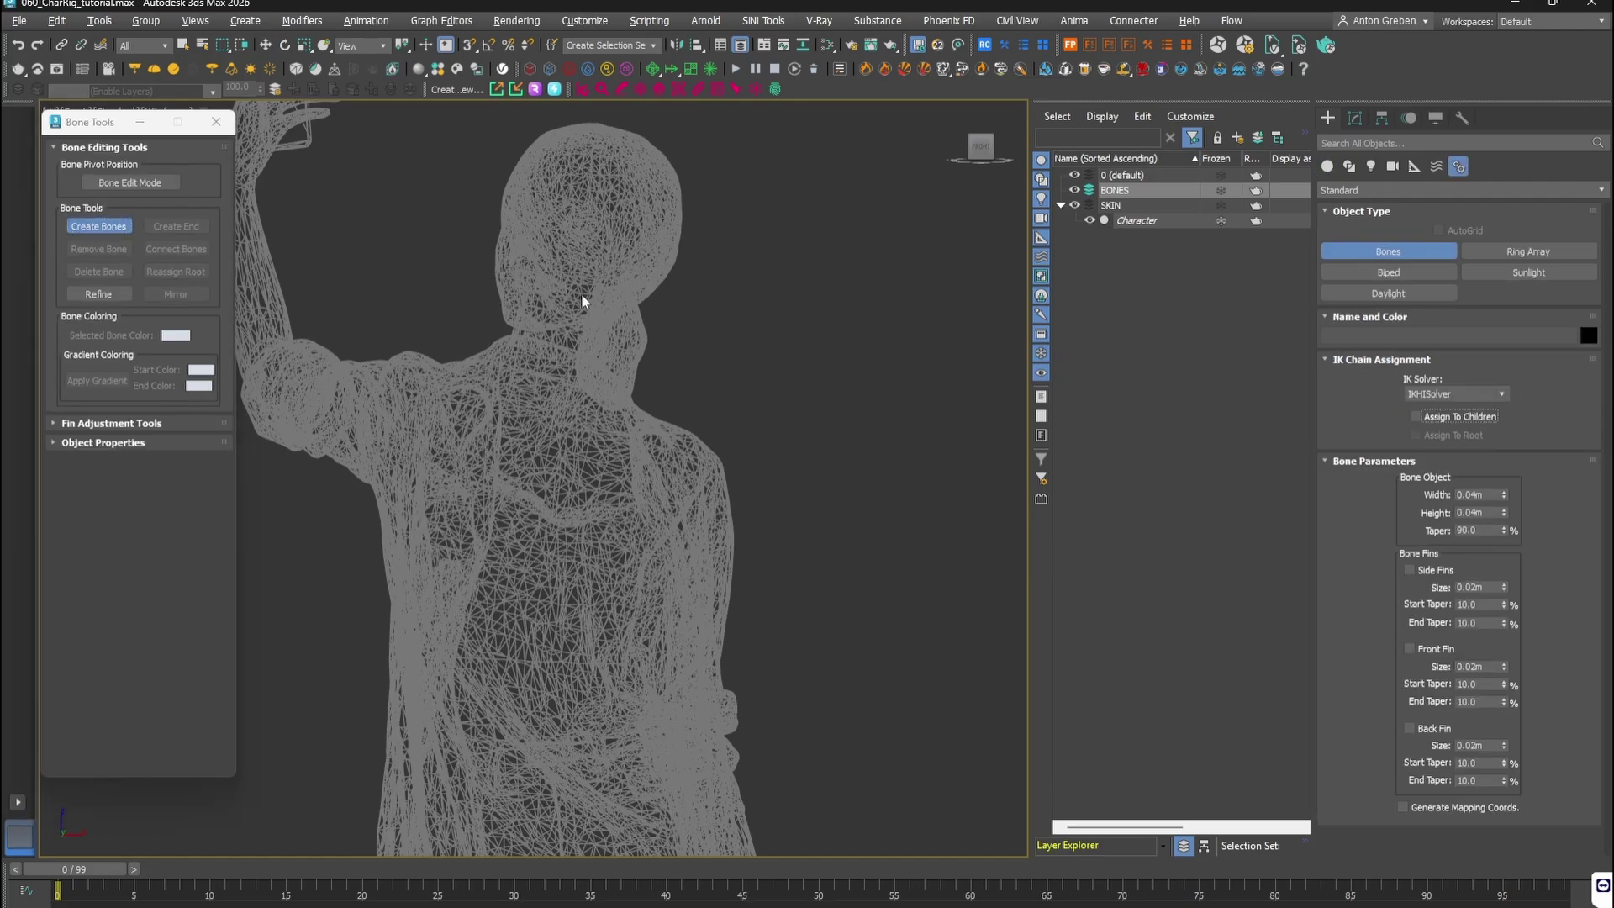
scroll(648, 214, down, 5)
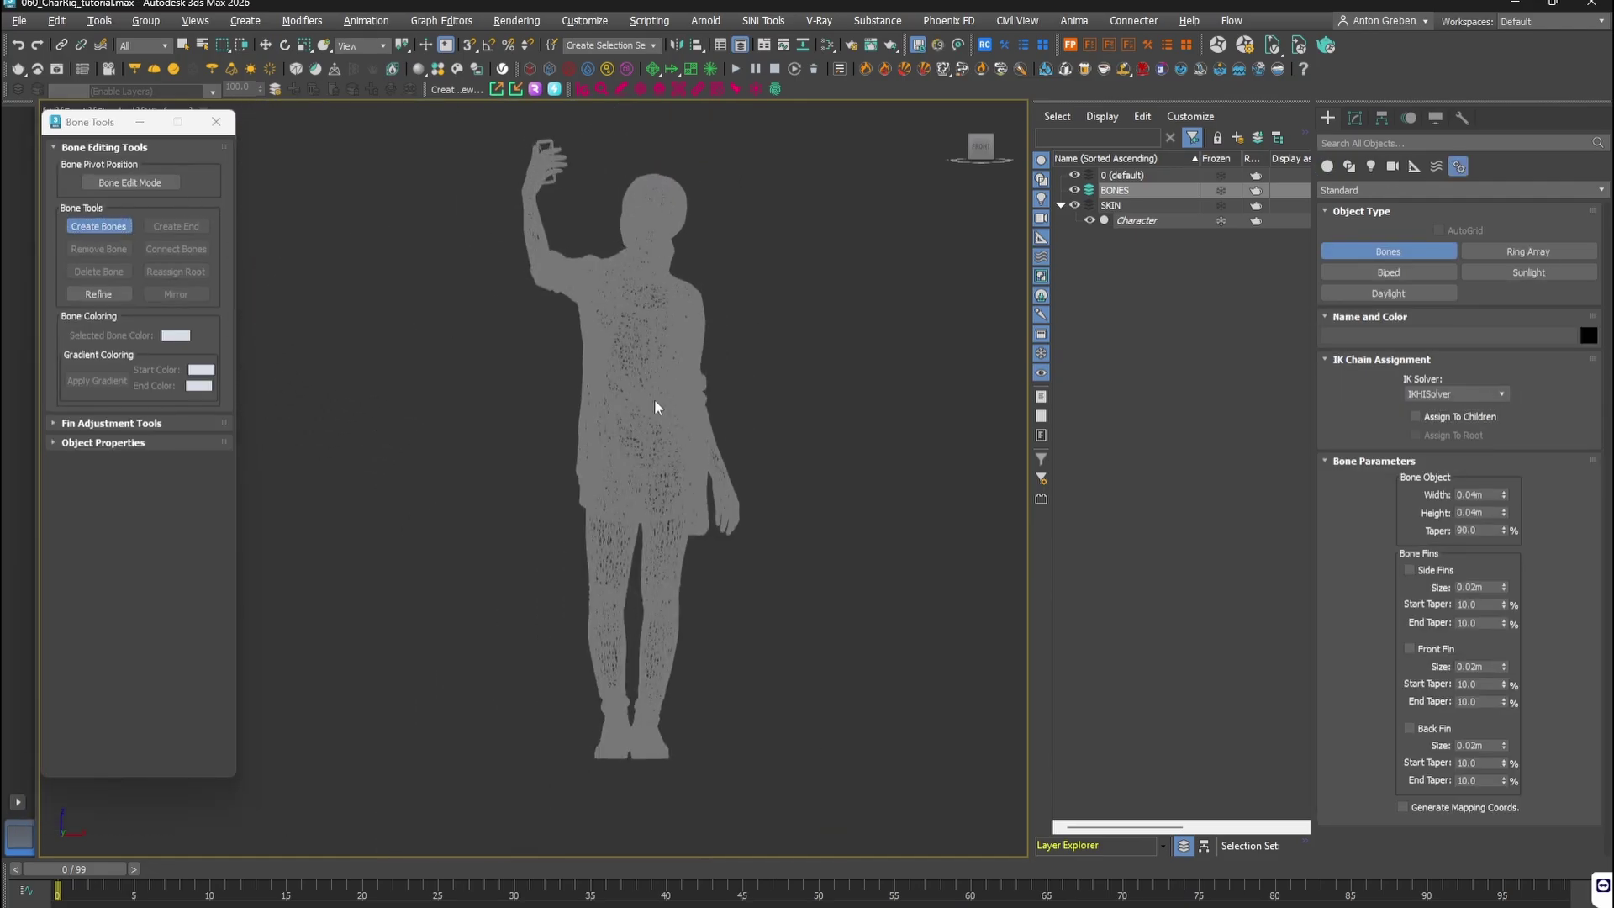
scroll(654, 398, up, 8)
click(633, 458)
scroll(634, 374, down, 6)
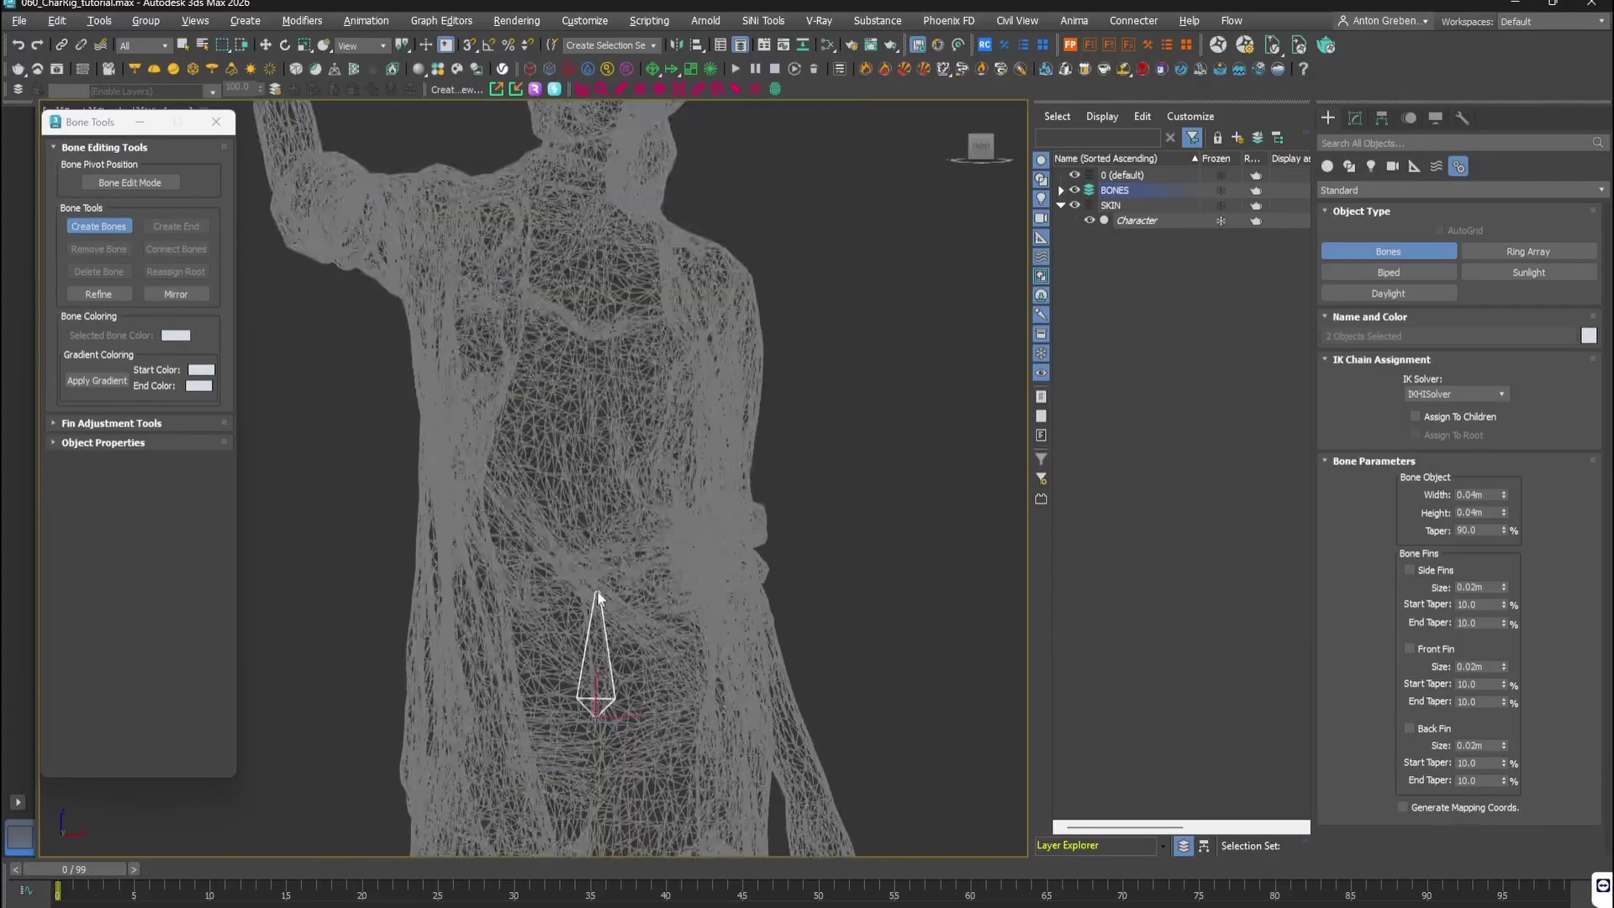
middle_drag(593, 391, 591, 467)
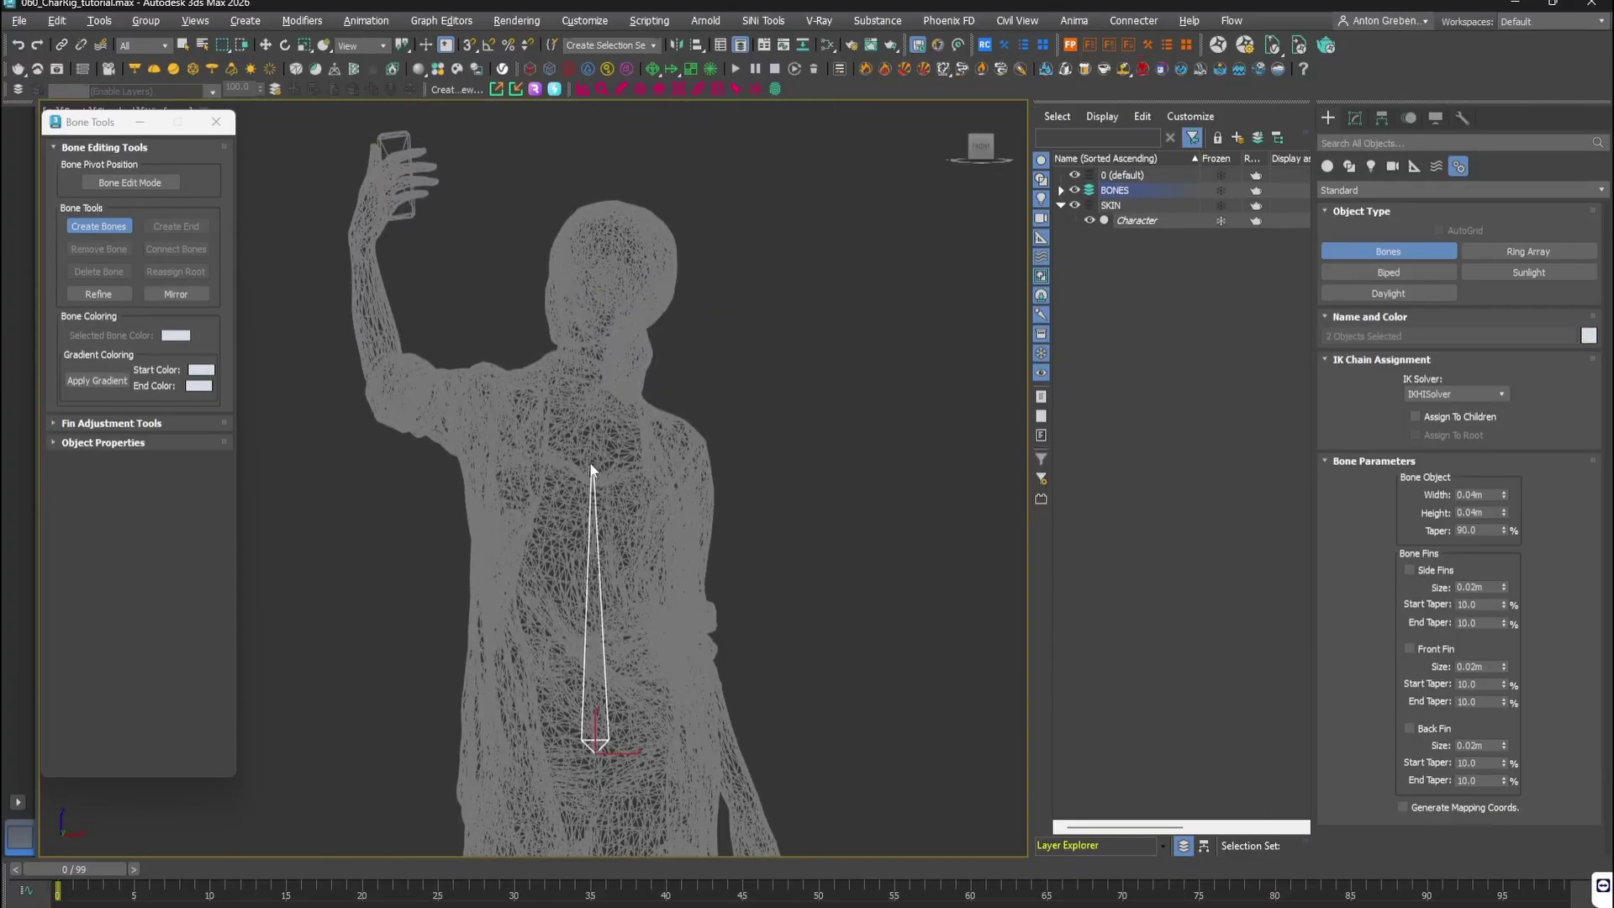
click(582, 592)
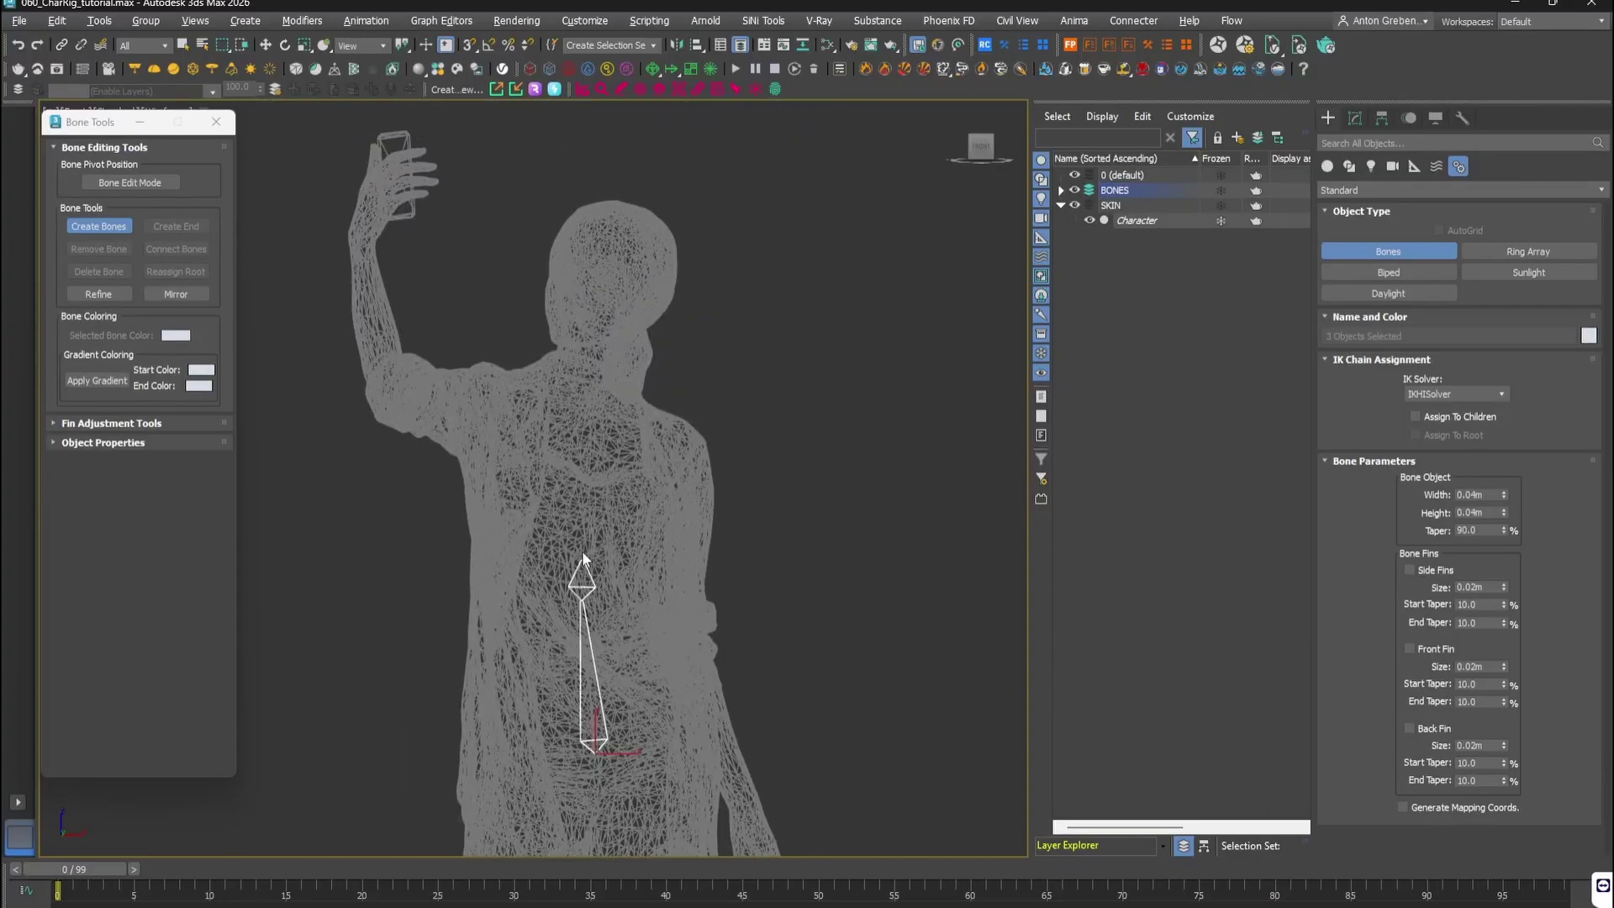
Step: Continue the bone chain up through the chest, neck and head, and end it in front of the face
click(577, 440)
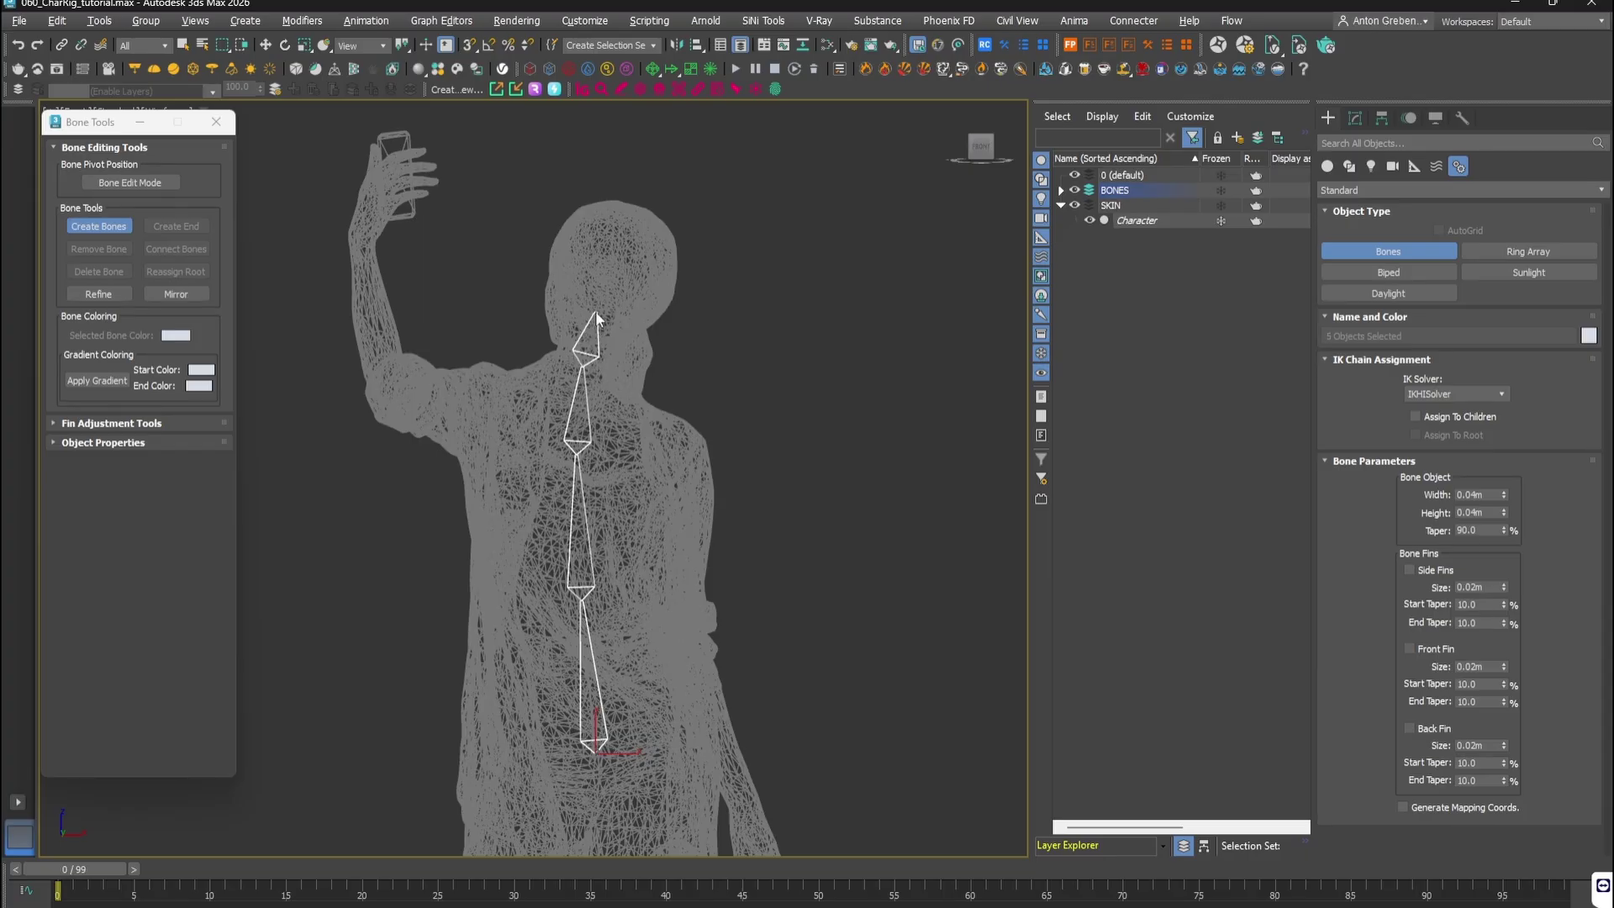
click(582, 365)
click(598, 309)
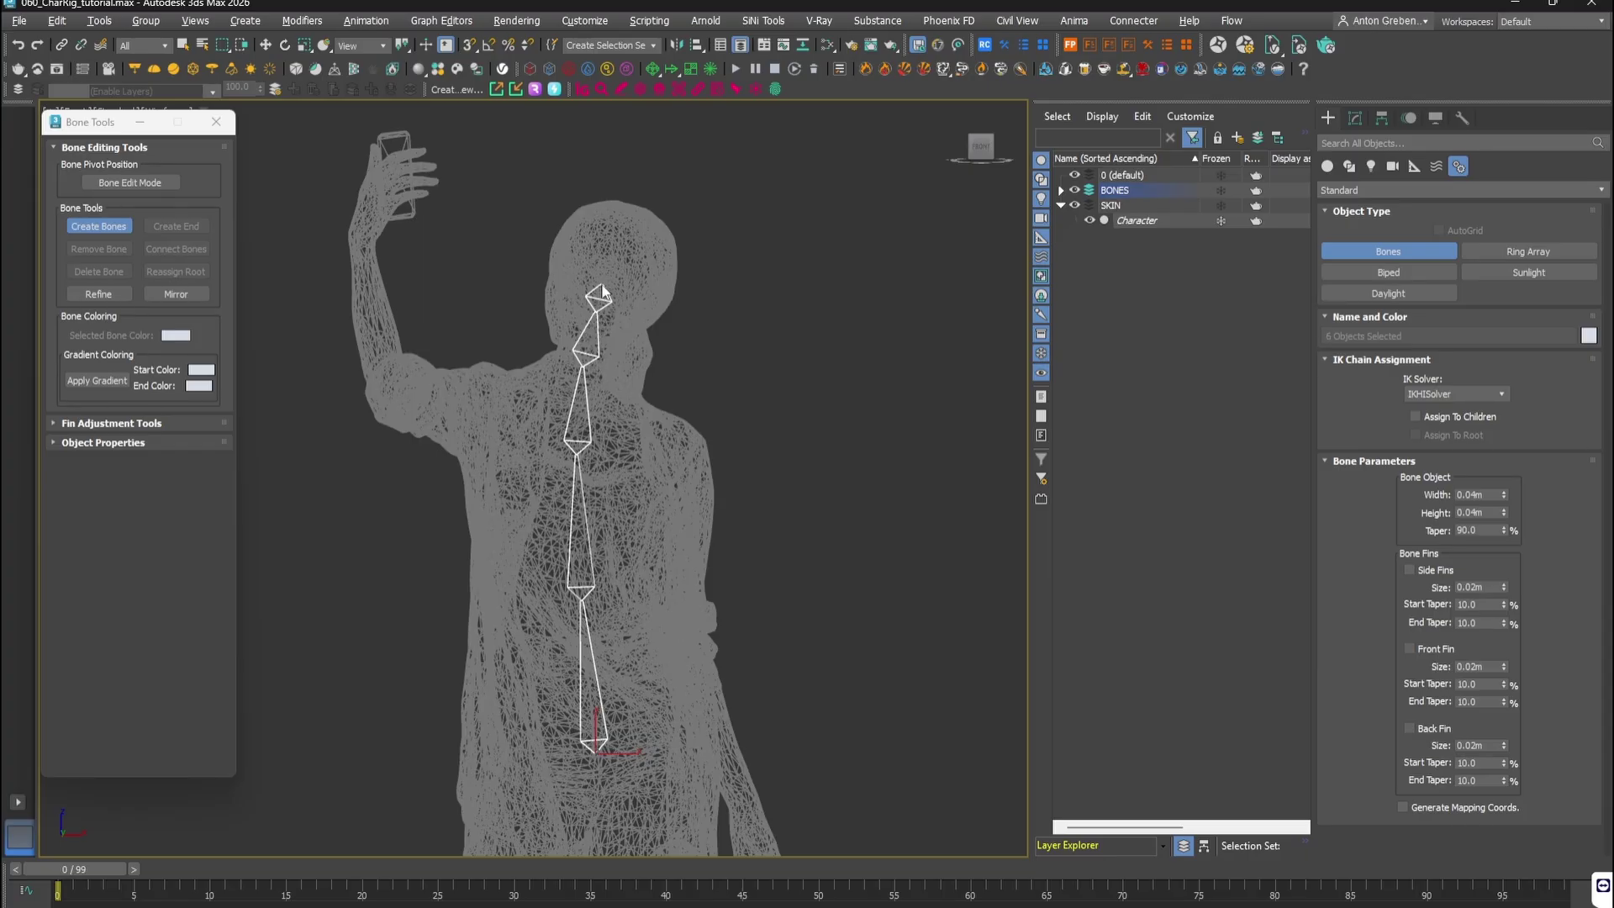
click(527, 256)
right_click(527, 256)
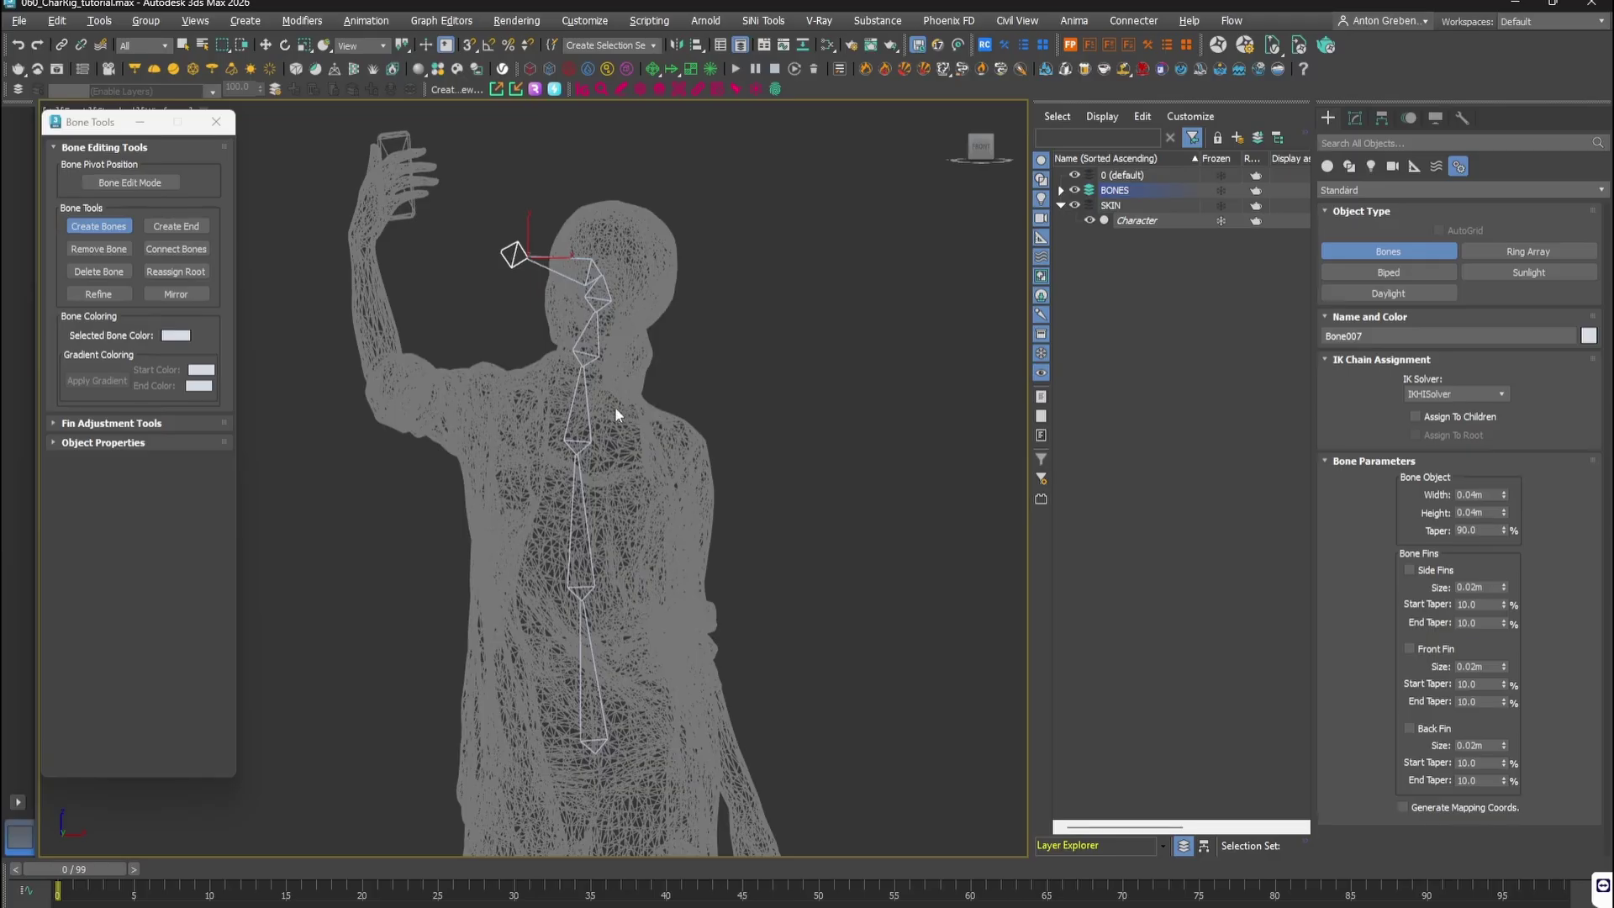
Step: Create a branching bone chain from the neck base through the shoulder and along the raised arm to the hand
key(w)
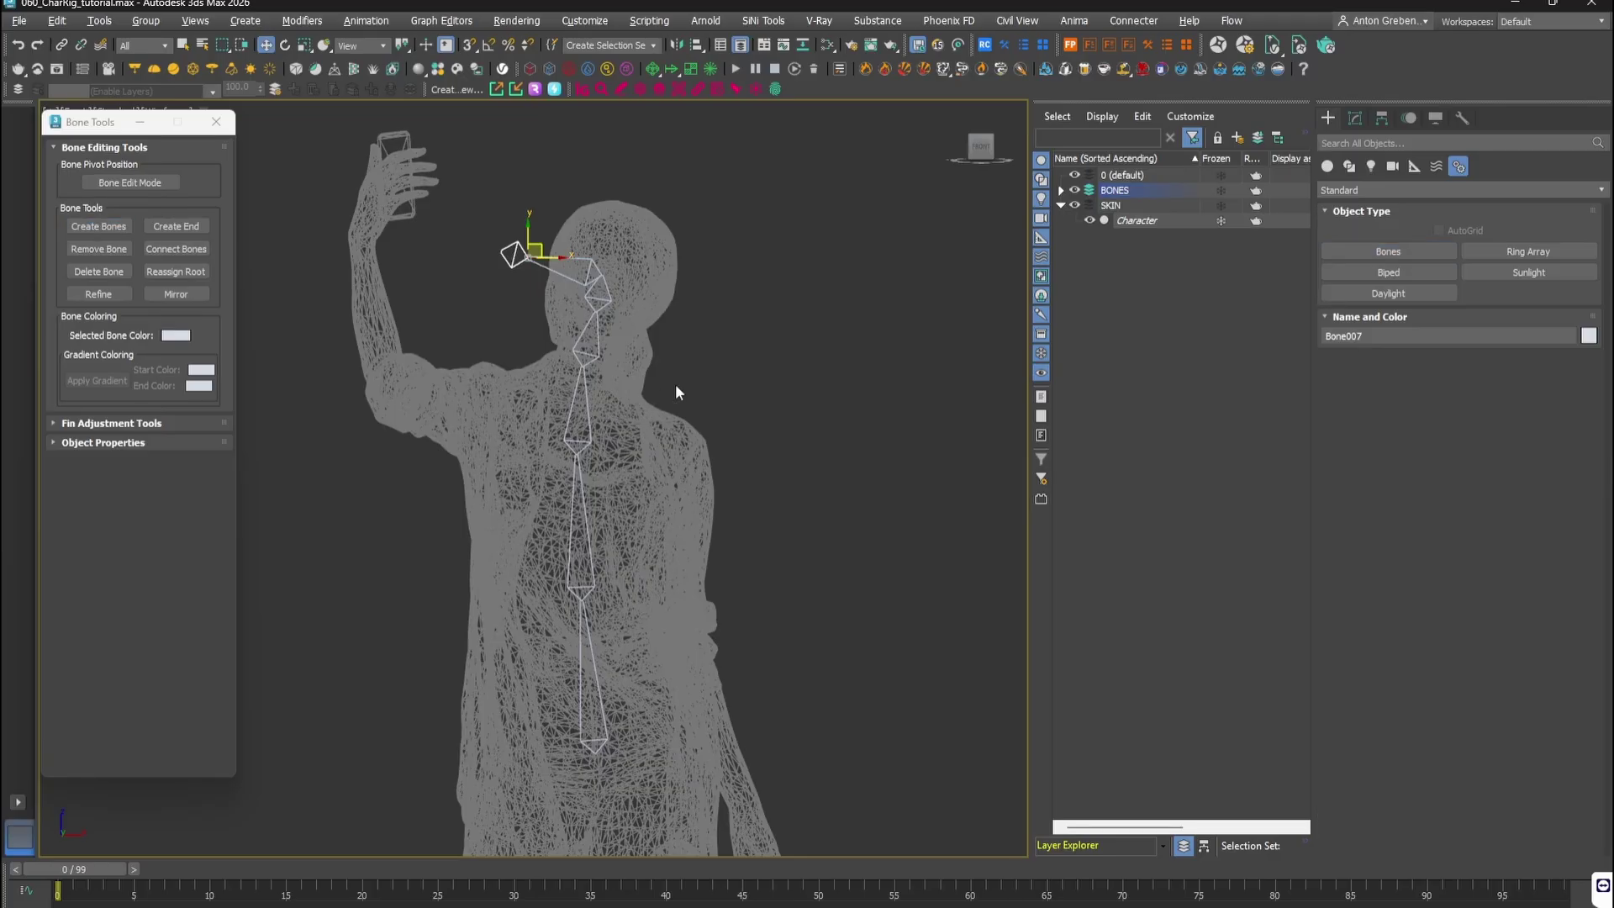
click(592, 417)
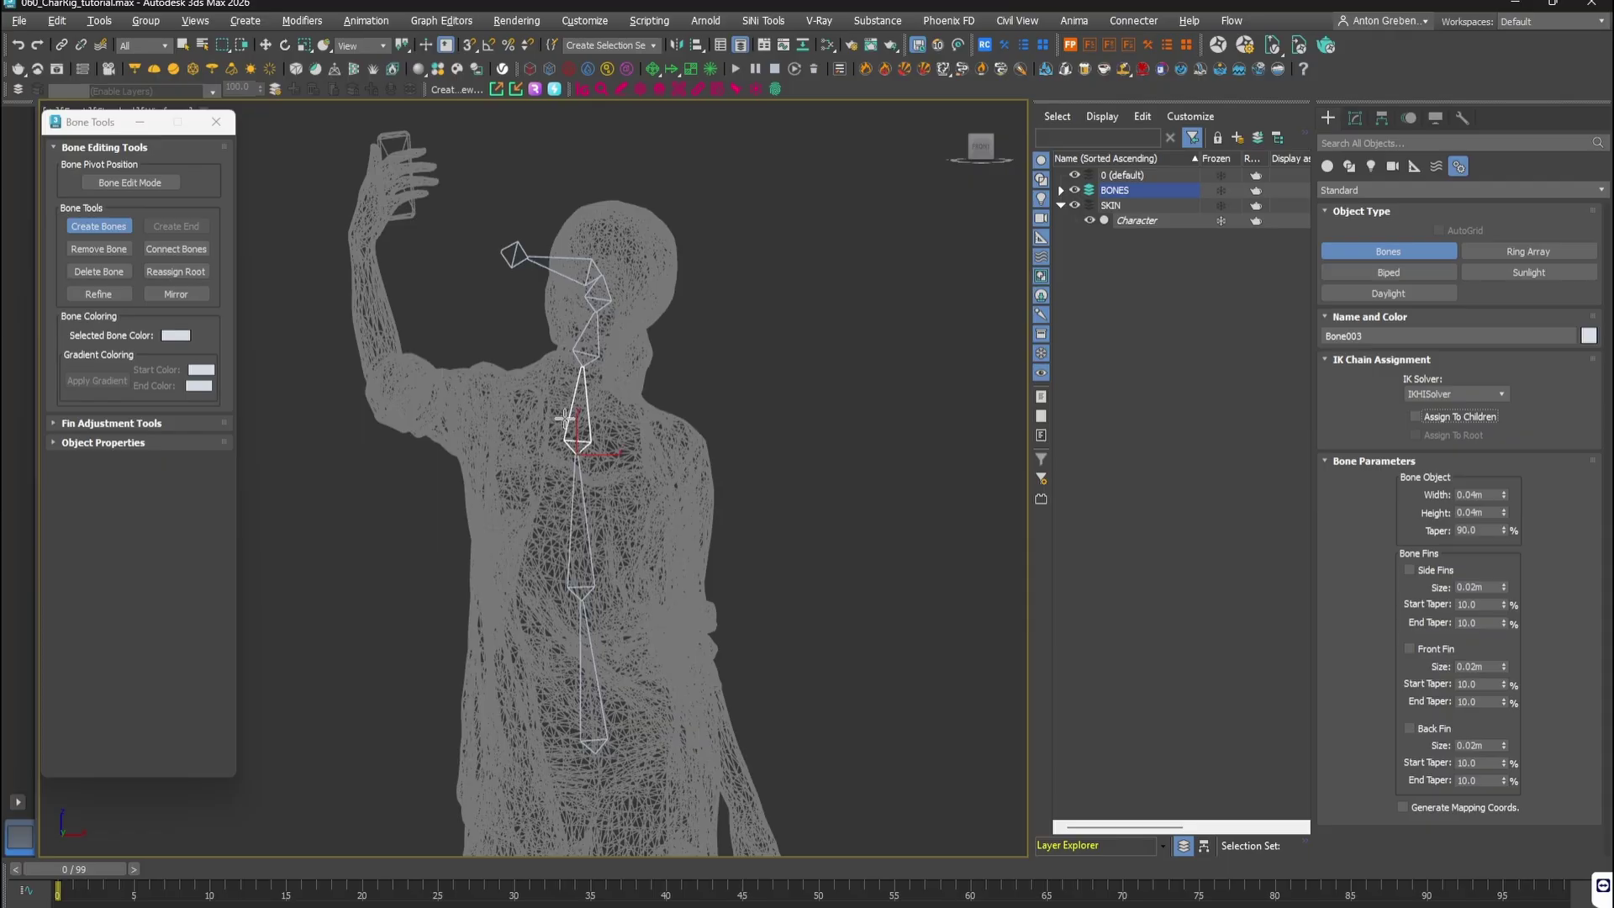
click(576, 367)
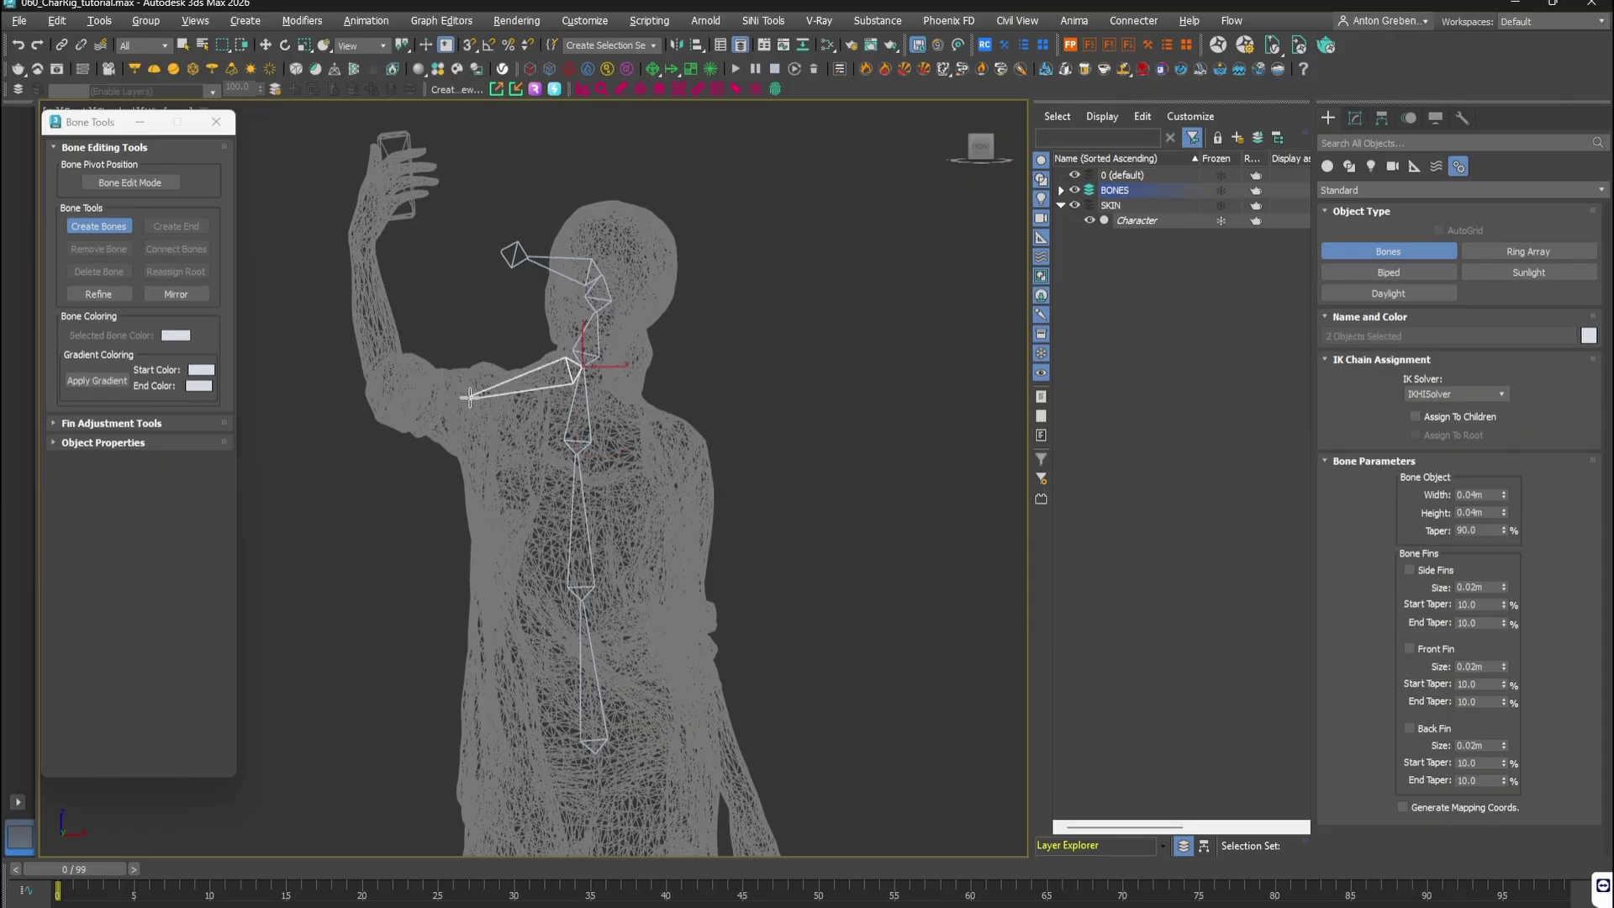
click(468, 396)
click(395, 165)
right_click(471, 192)
Step: Select all bones of the raised arm and mirror them across the X axis with bone axis Y flipped
right_click(514, 468)
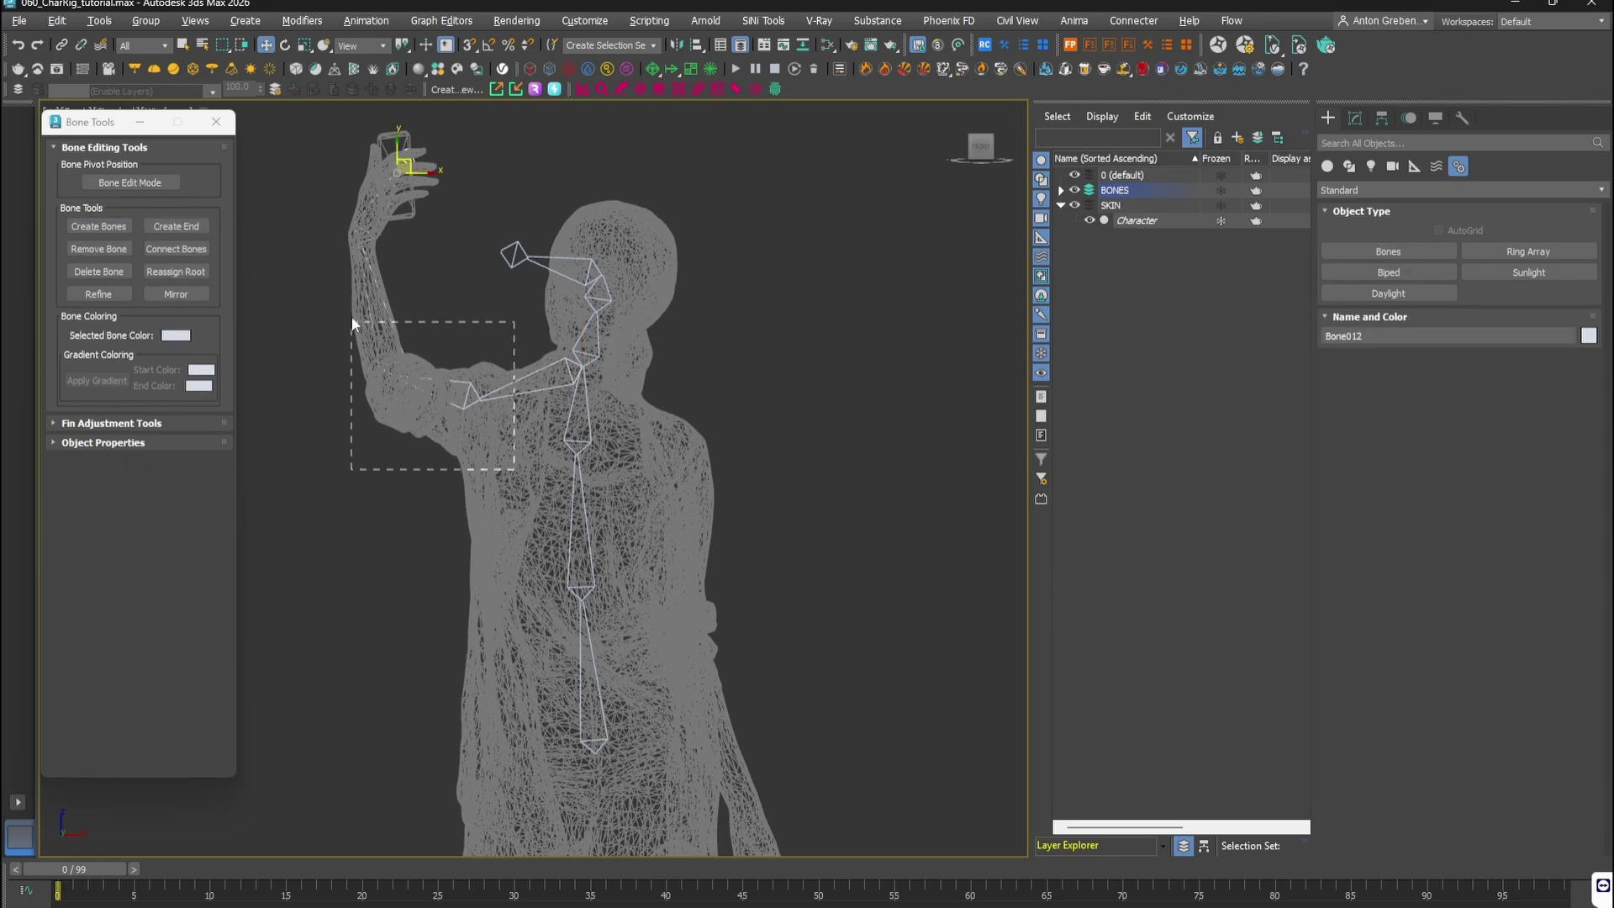
drag(351, 317, 351, 320)
click(178, 294)
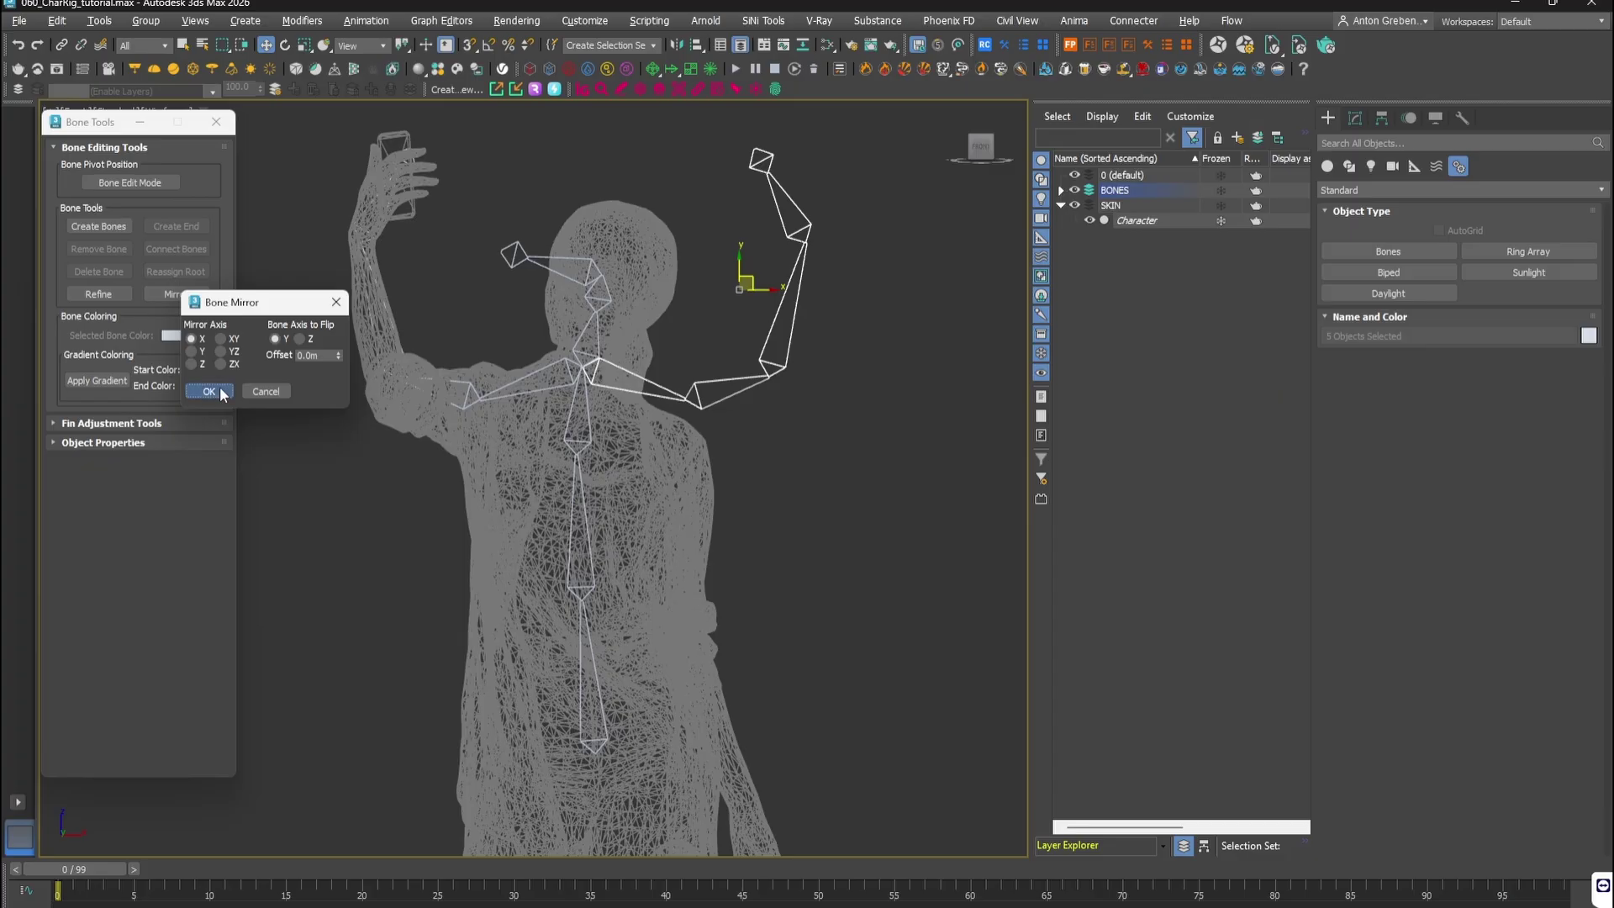
click(219, 386)
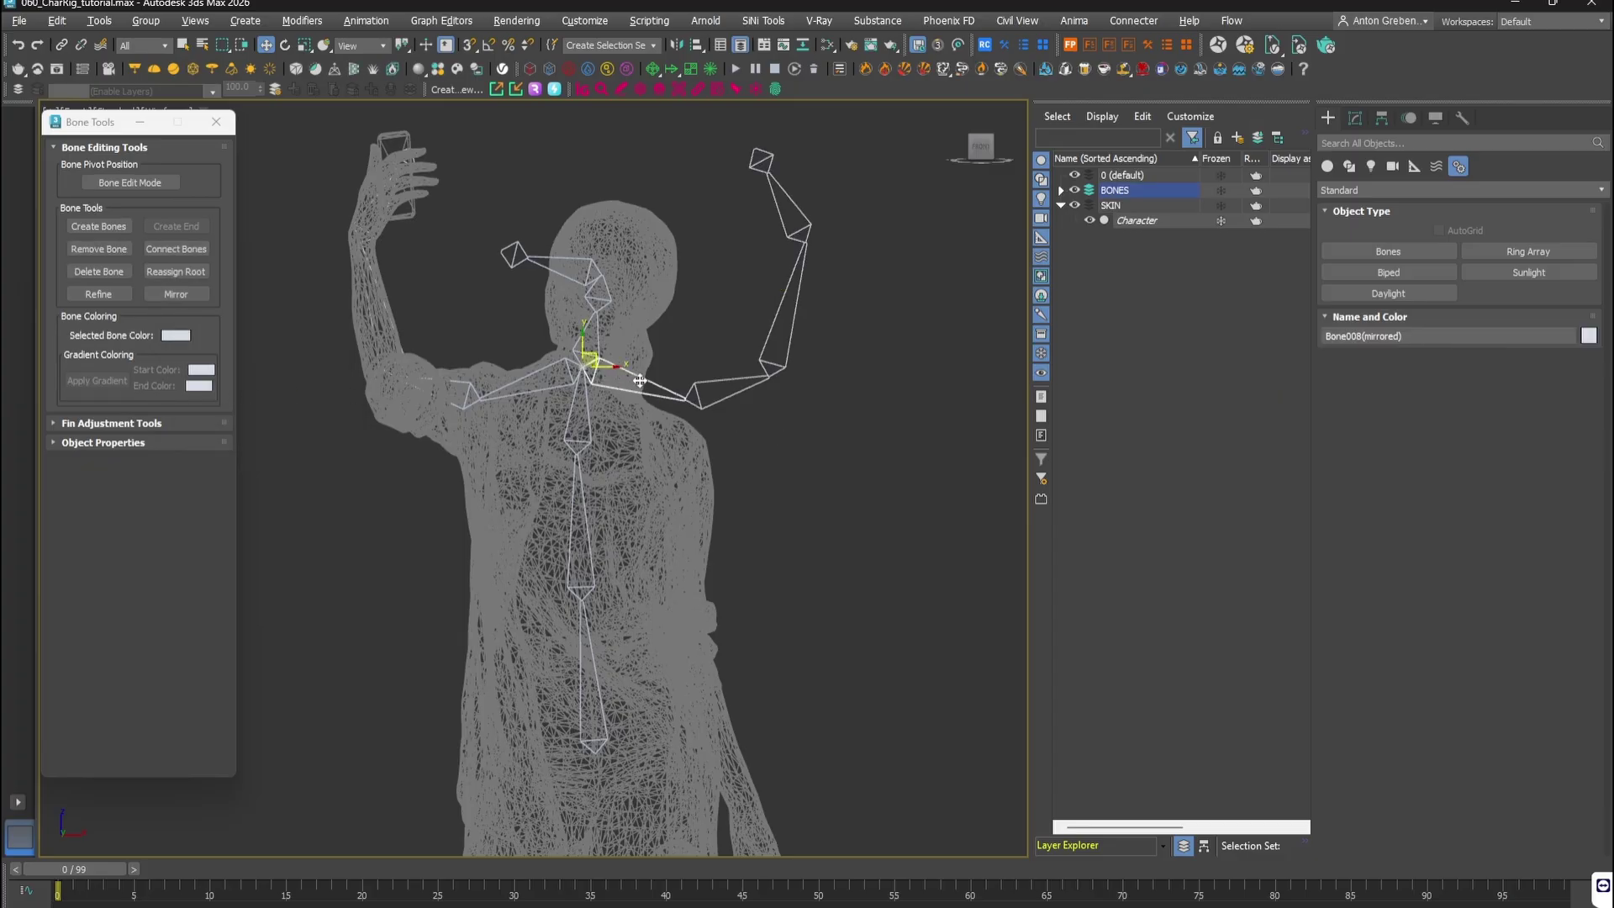
Step: Rotate the mirrored collarbone and upper arm bones down toward the lowered arm
key(e)
drag(606, 343, 674, 558)
click(707, 437)
click(706, 437)
Step: Rotate the mirrored forearm bone down along the body and fine-tune the upper arm bone's rotation
click(774, 538)
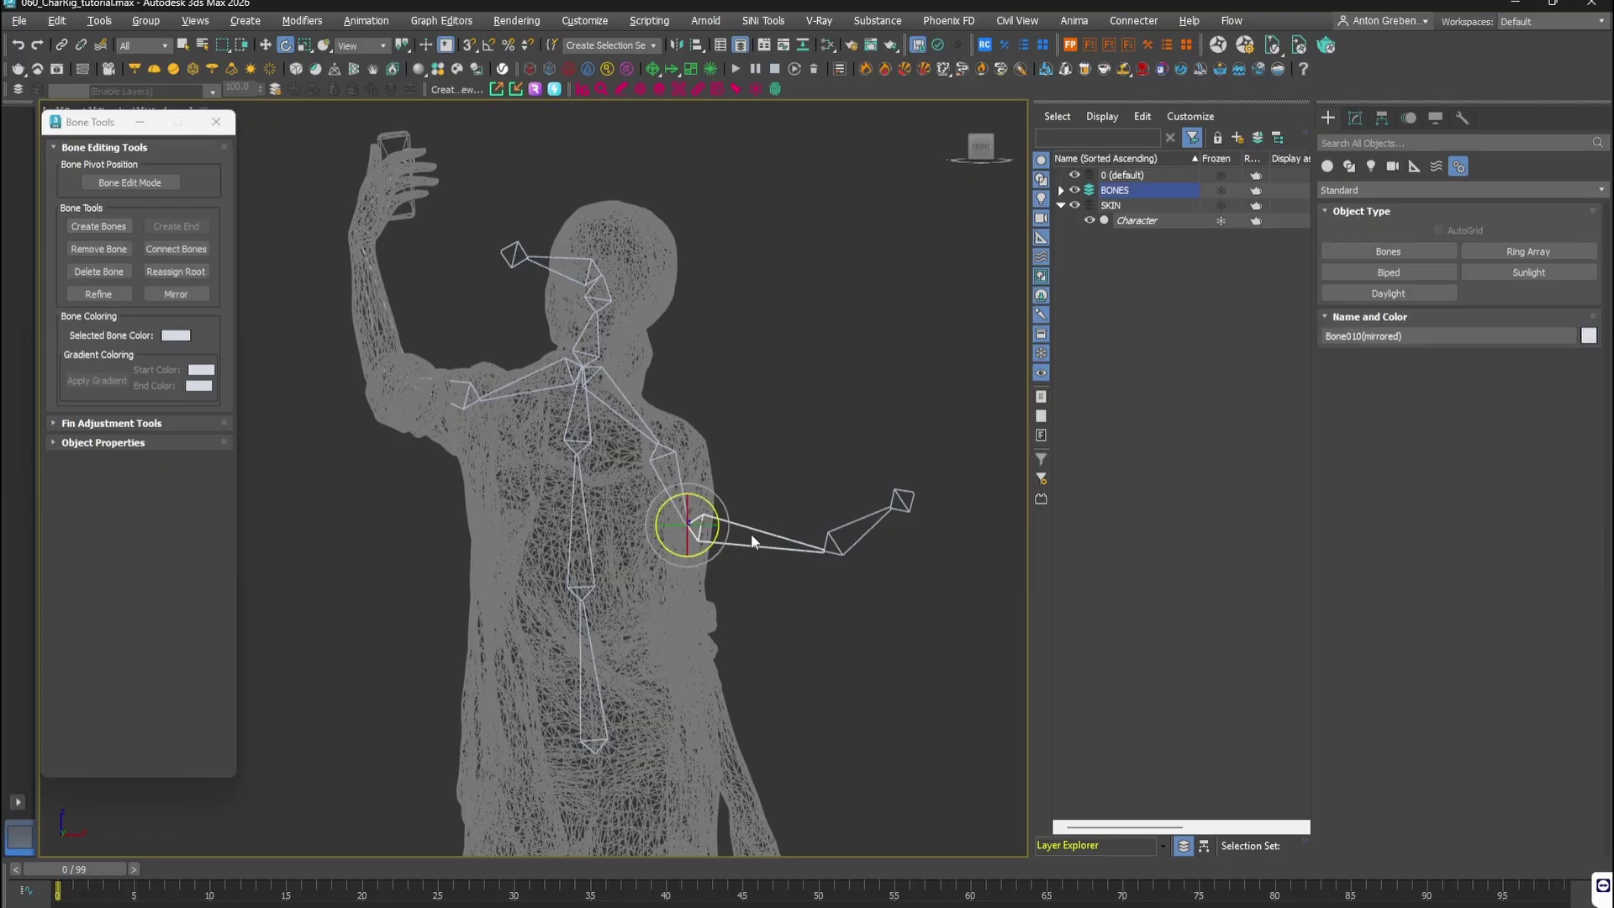
drag(715, 506, 706, 761)
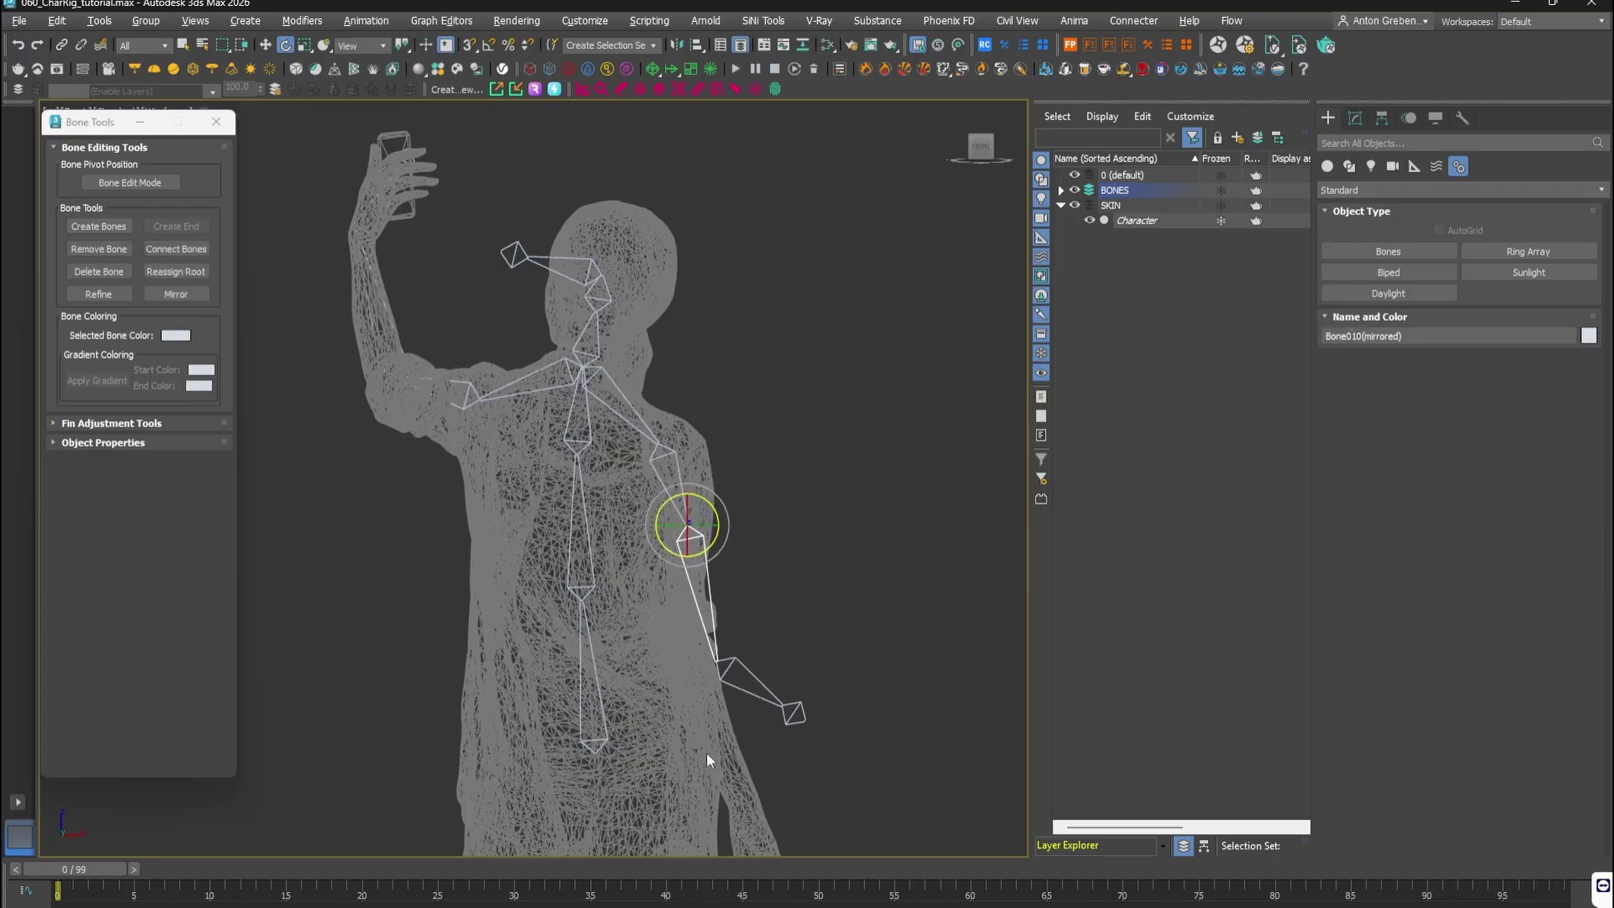
click(693, 458)
drag(689, 423, 685, 429)
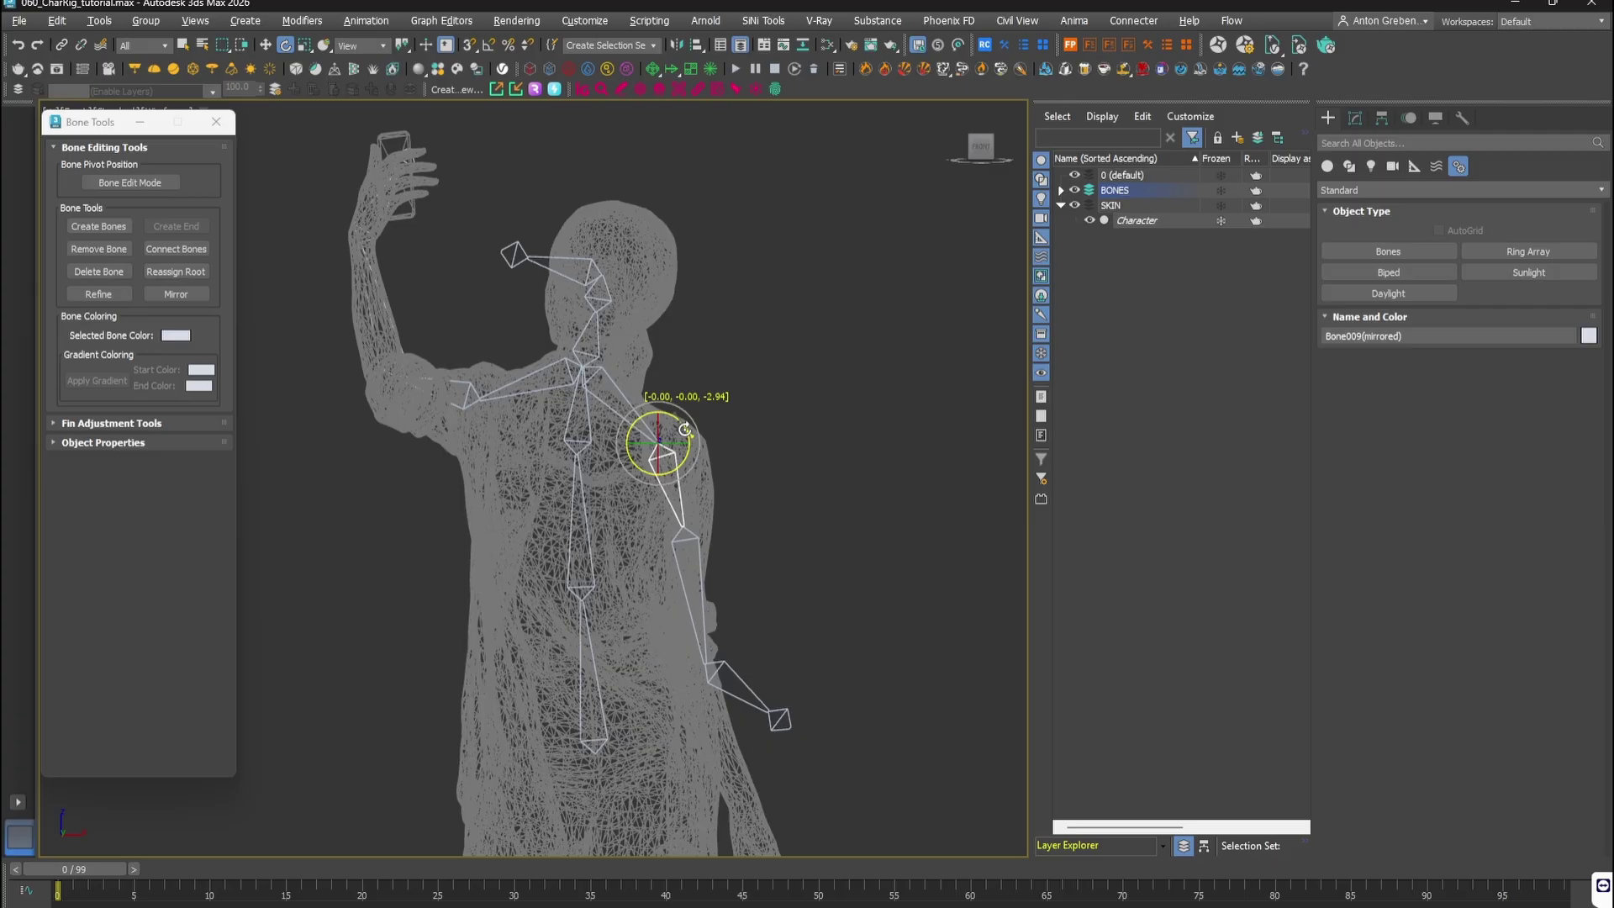
Step: Enable Bone Edit Mode and move the lowered arm's shoulder joint outward into the mesh's shoulder
click(630, 380)
click(129, 182)
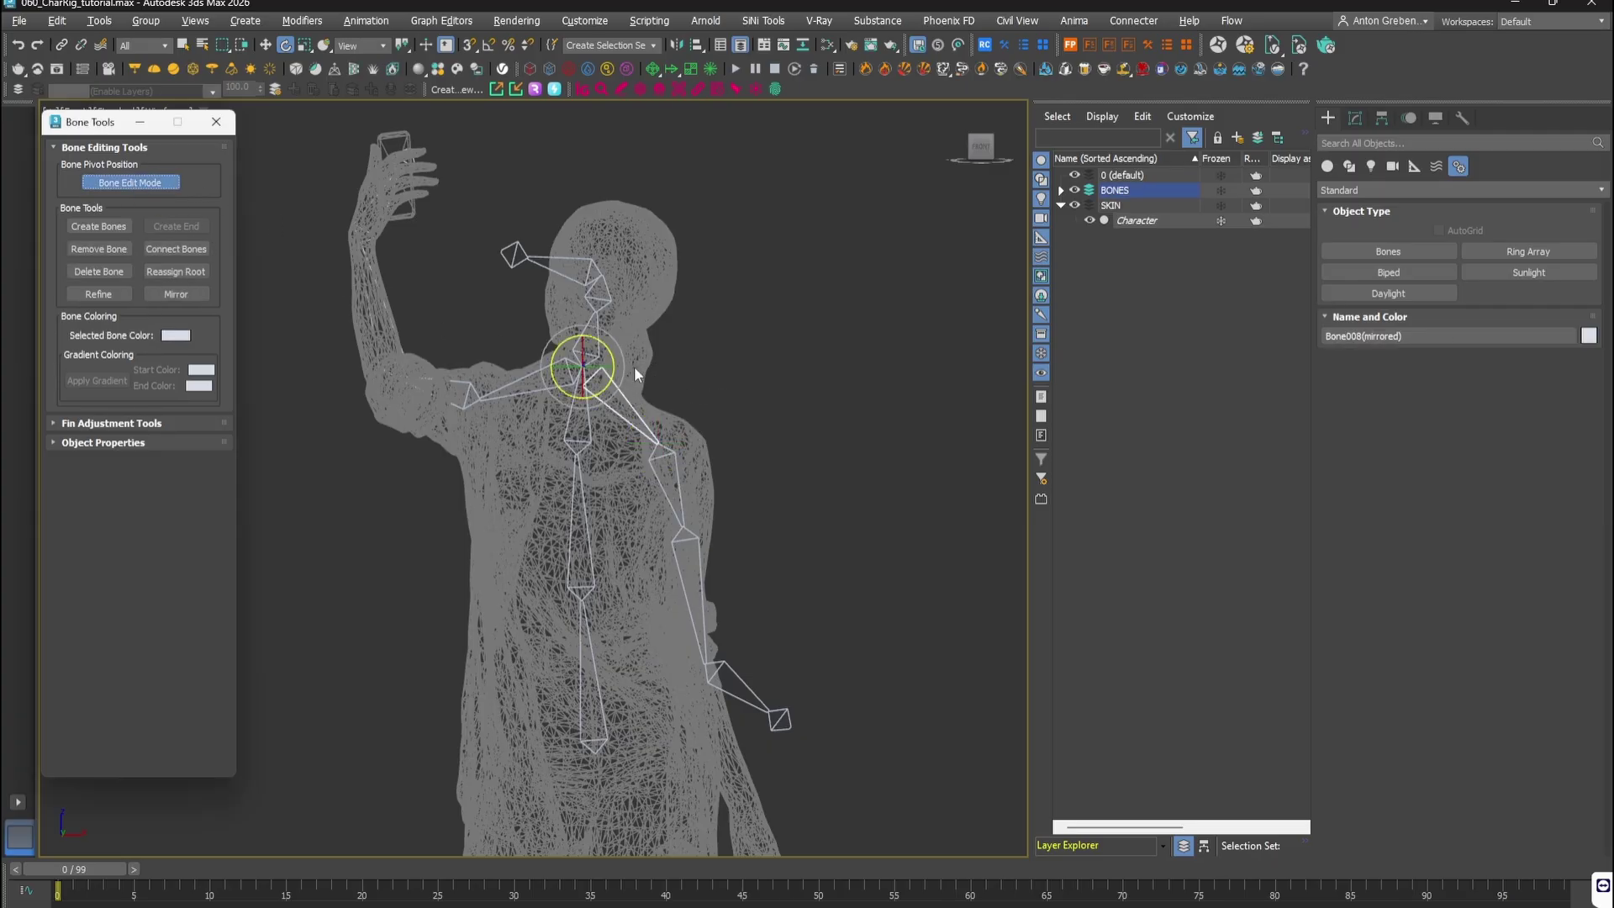
right_click(636, 374)
click(681, 345)
click(672, 472)
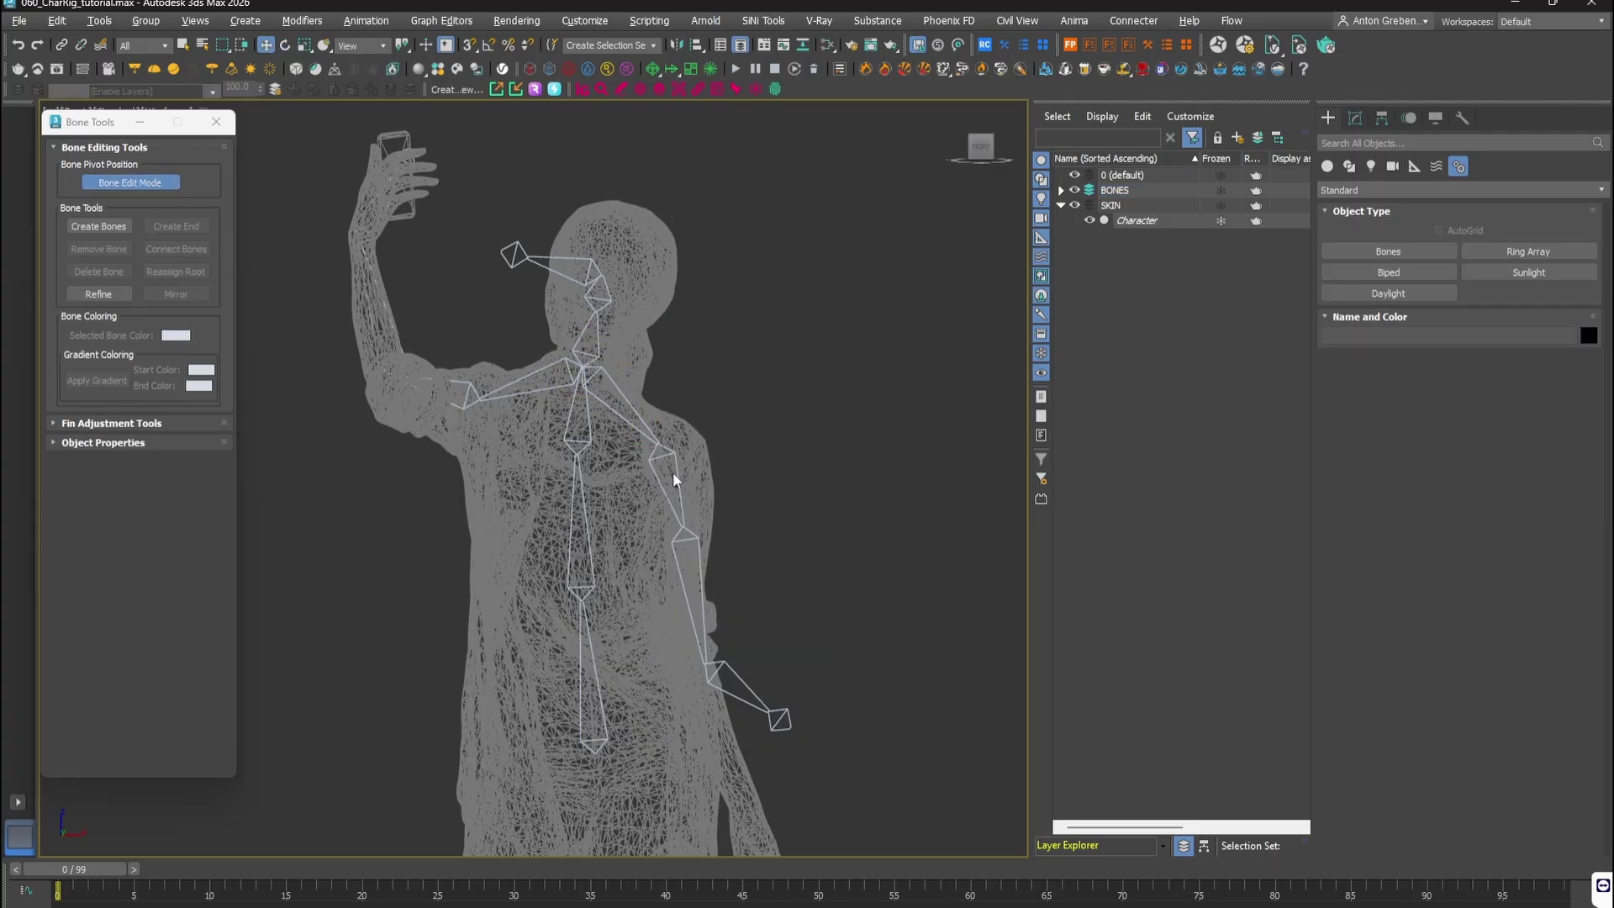
click(674, 474)
drag(671, 436, 690, 451)
Step: Move the lowered arm's elbow, wrist and fingertip joints to match the mesh of the hanging arm
middle_drag(728, 598, 688, 488)
drag(743, 583, 715, 783)
drag(695, 540, 728, 664)
drag(736, 775, 745, 773)
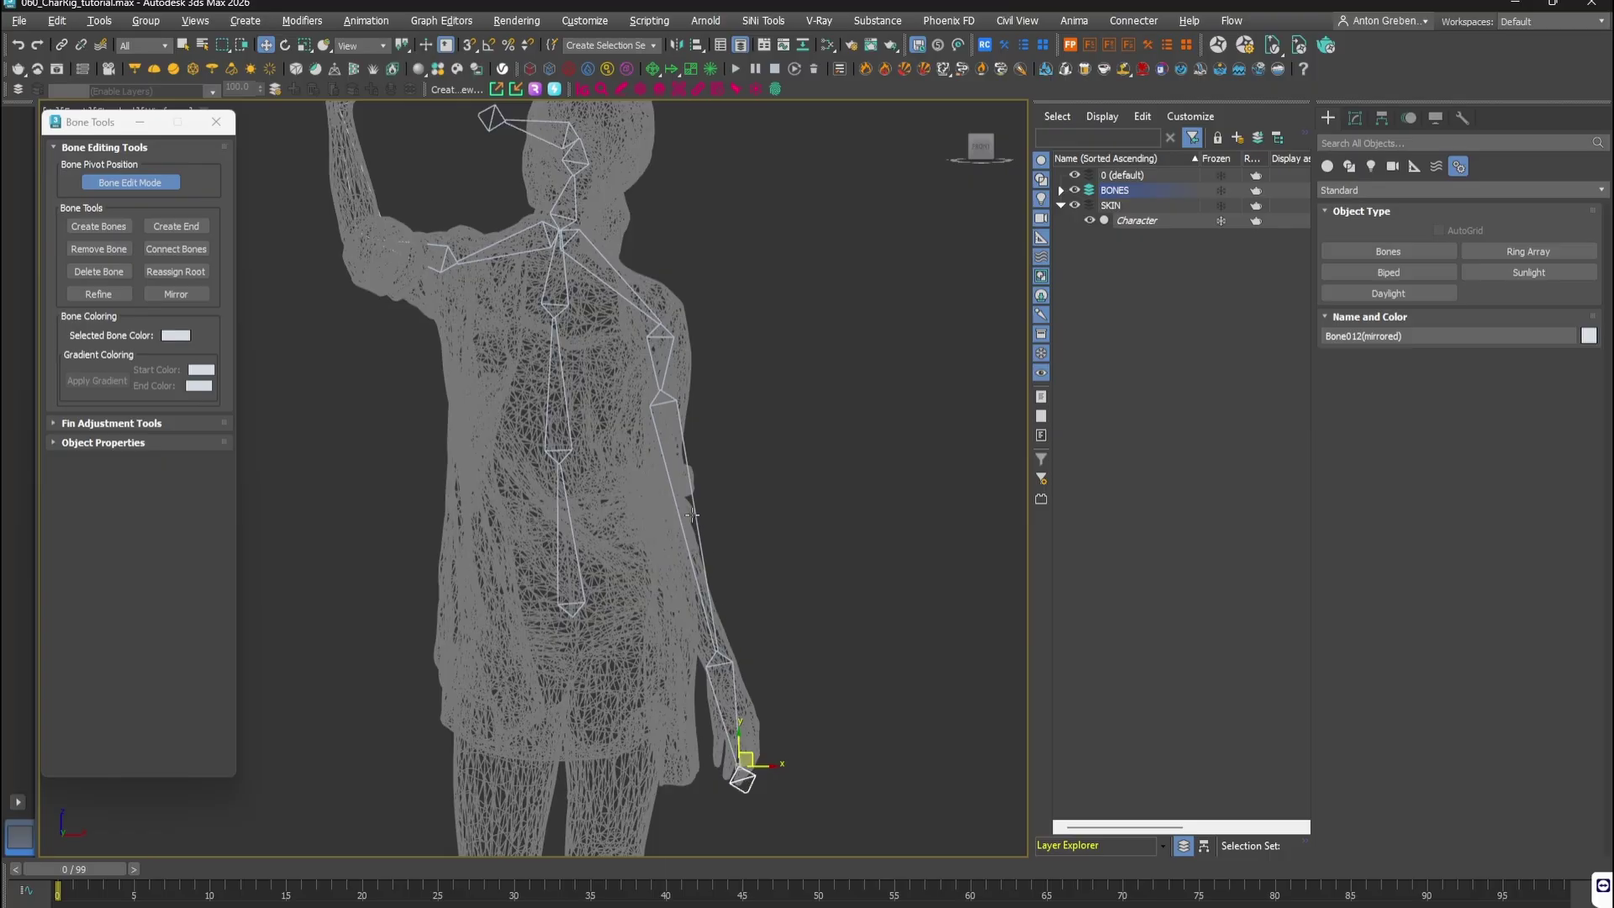
click(670, 395)
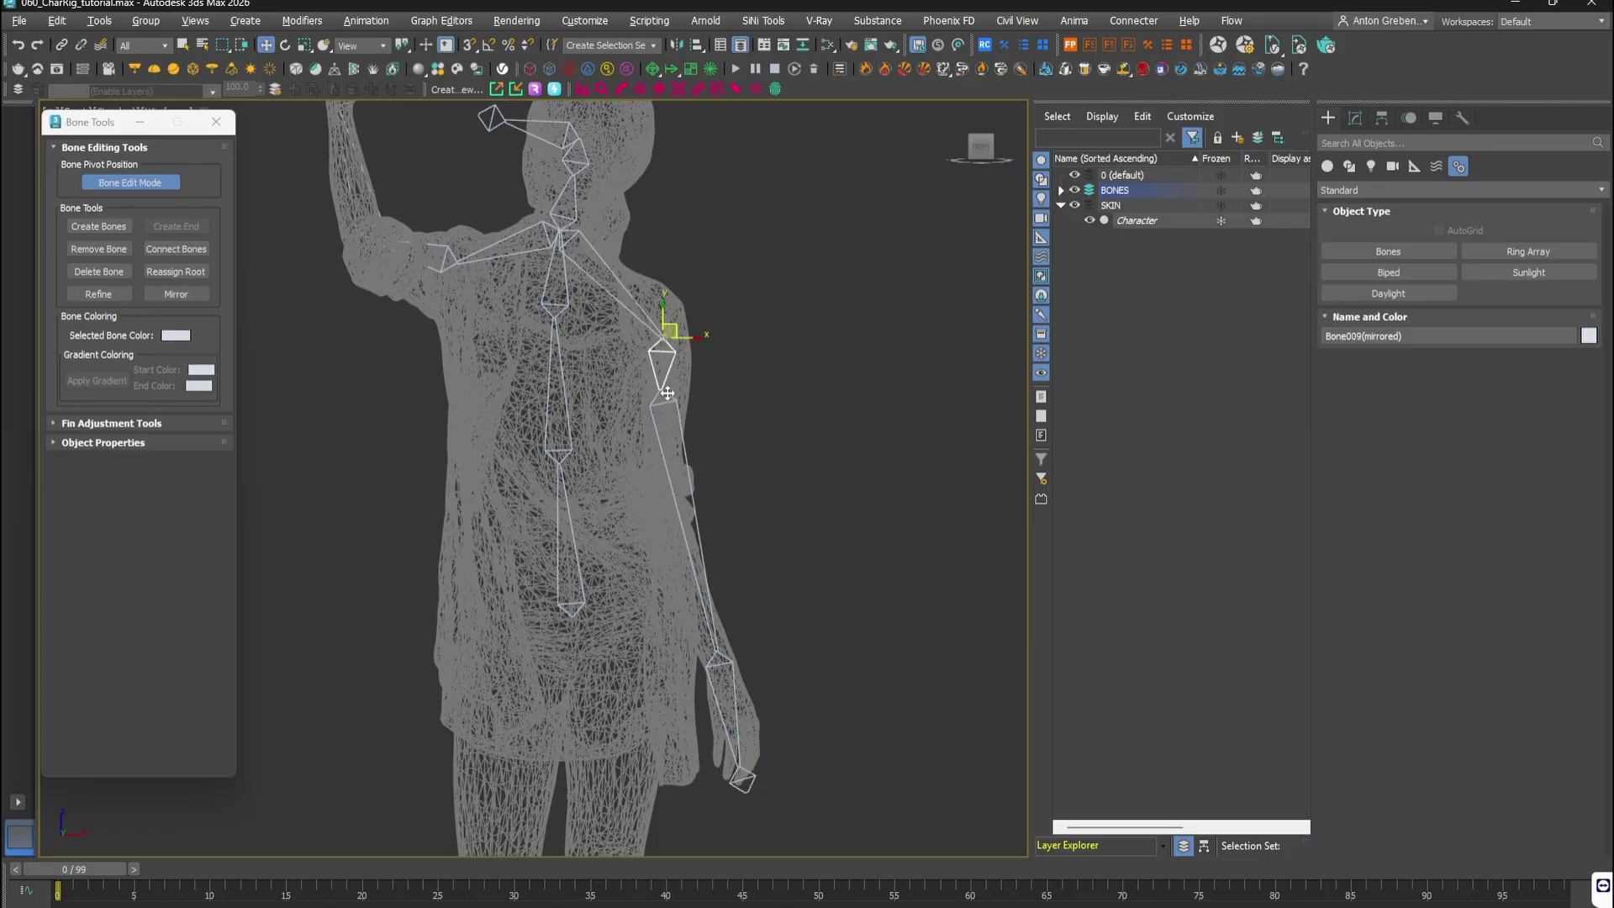
drag(676, 416, 666, 490)
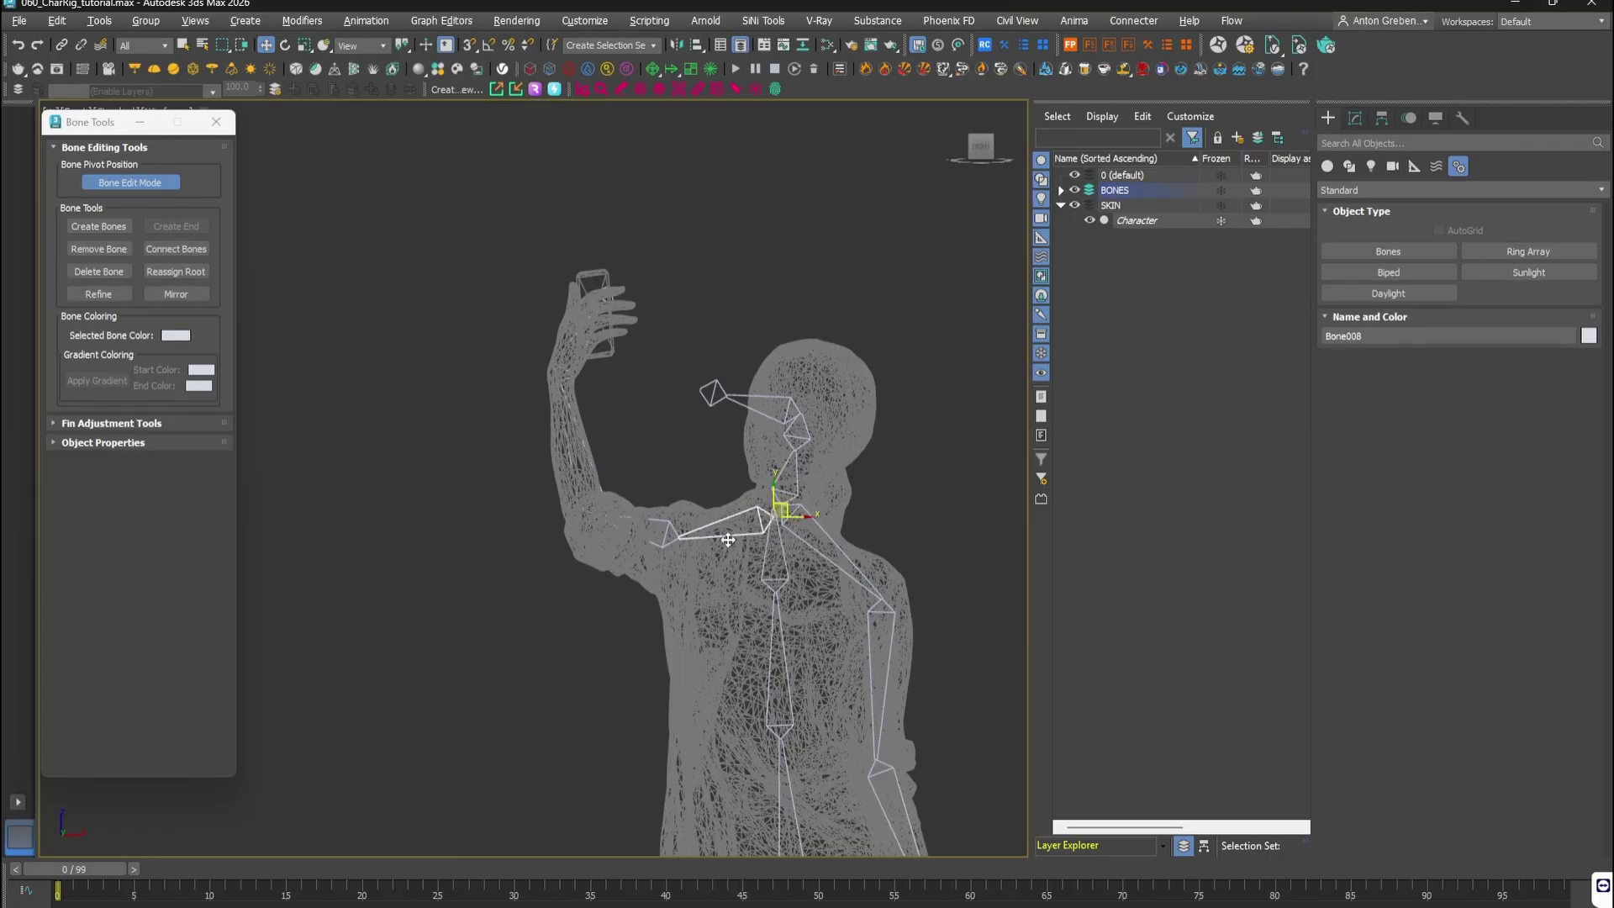
Step: Reposition the raised arm's shoulder and elbow joints to fit the mesh from several angles
click(605, 504)
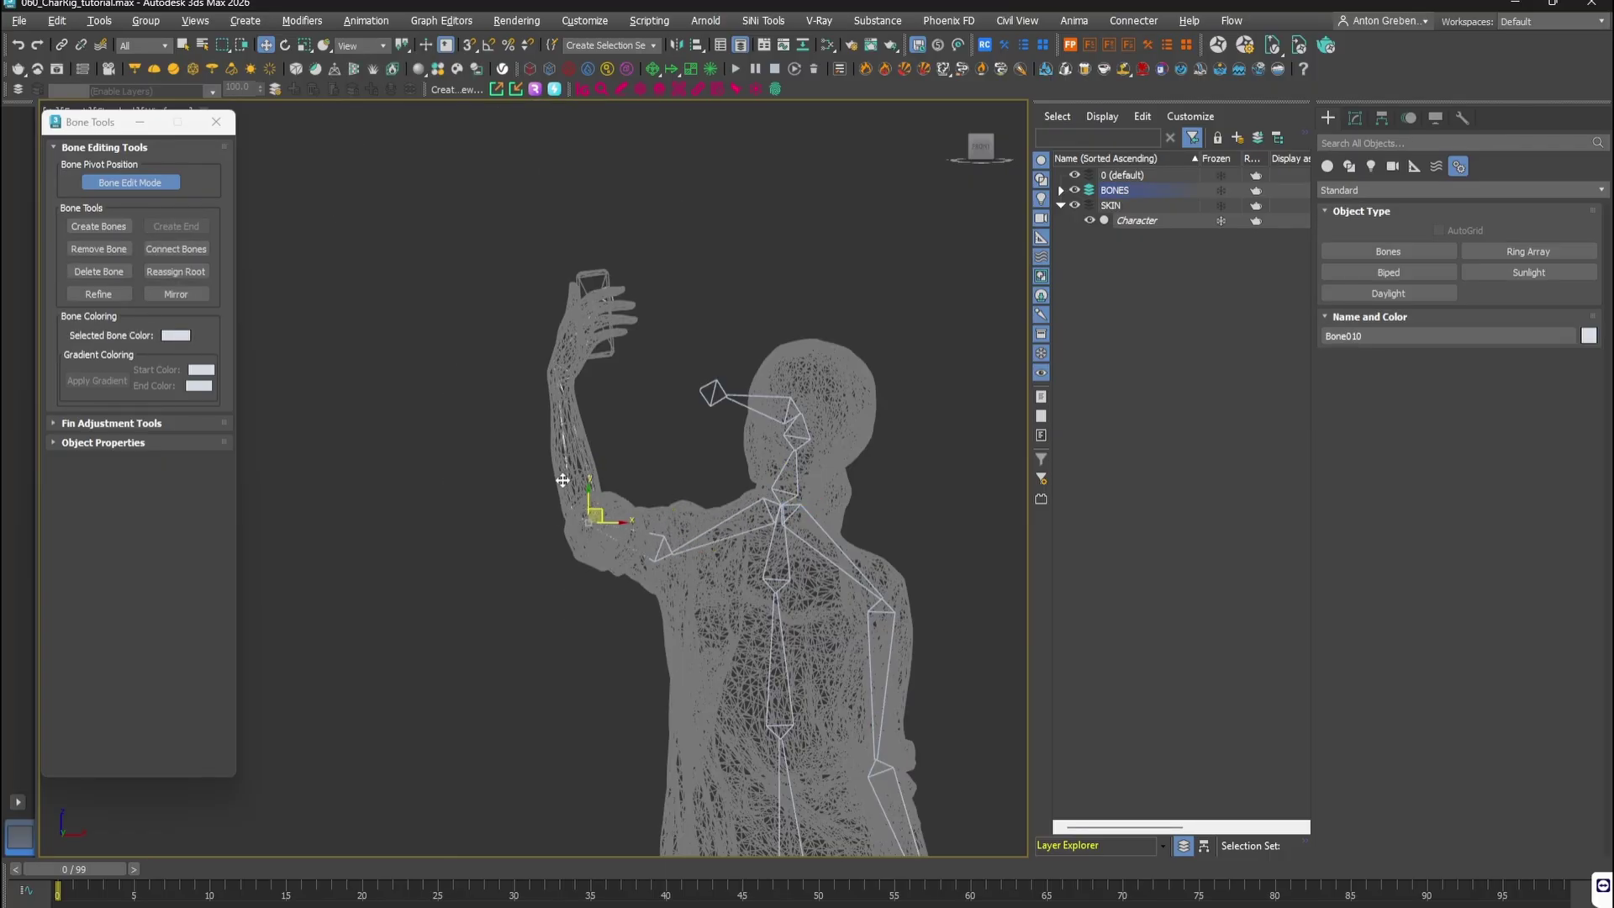
alt+middle_drag(639, 538, 538, 639)
click(658, 654)
click(519, 454)
alt+middle_drag(518, 454, 630, 423)
click(595, 344)
drag(614, 353, 538, 404)
alt+middle_drag(538, 403, 672, 353)
Step: Move the raised arm's remaining joints in depth so the forearm and hand bones sit inside the mesh
click(129, 183)
drag(589, 319, 427, 299)
drag(697, 336, 538, 353)
alt+middle_drag(538, 353, 504, 370)
drag(546, 353, 490, 364)
click(556, 481)
alt+middle_drag(490, 364, 736, 387)
click(672, 407)
click(790, 437)
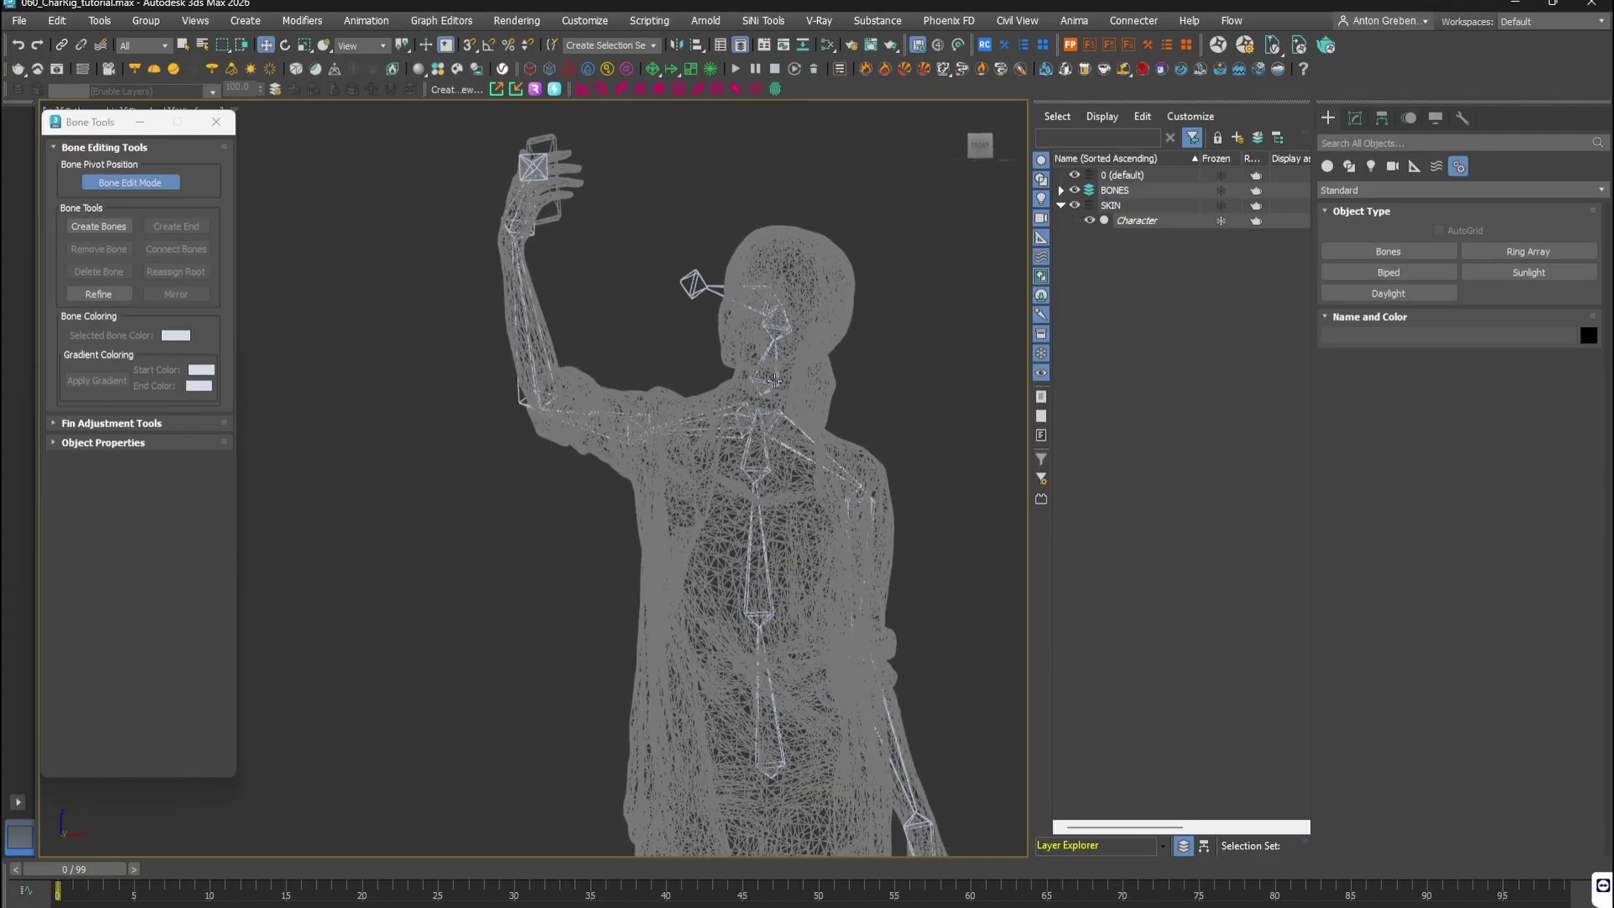
Step: Adjust the head and spine joints in depth to fit the body, and leave Bone Edit Mode
click(694, 284)
click(639, 353)
alt+middle_drag(694, 284, 740, 336)
click(671, 285)
scroll(638, 324, down, 4)
scroll(638, 353, up, 4)
click(624, 353)
Step: Unfreeze the Character mesh and select it
alt+middle_drag(588, 353, 469, 342)
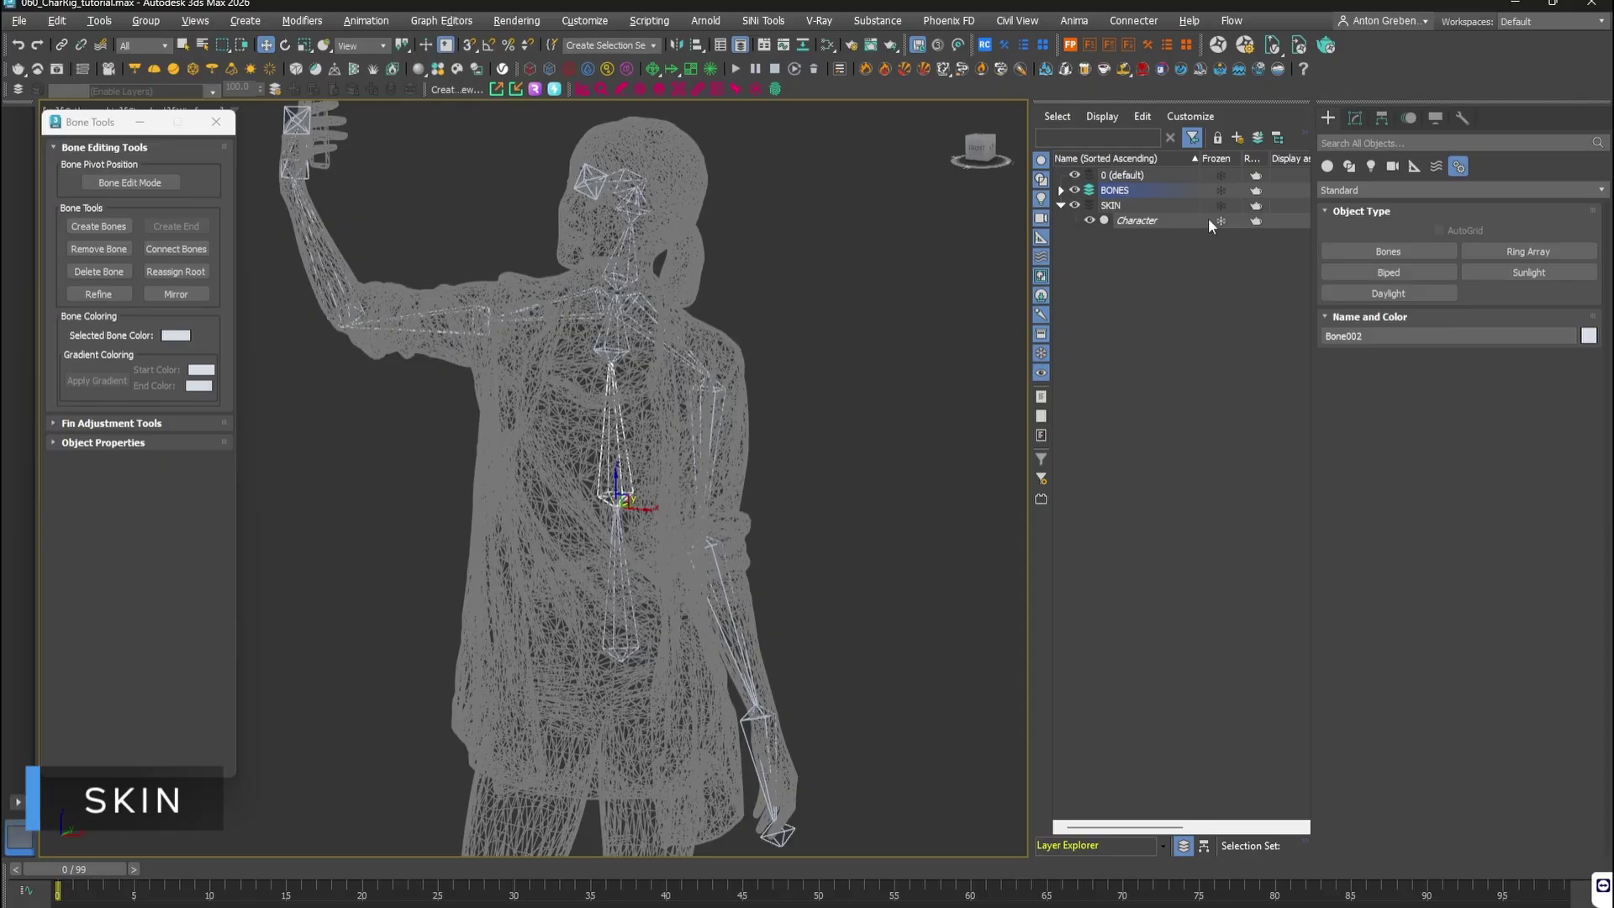
click(1208, 219)
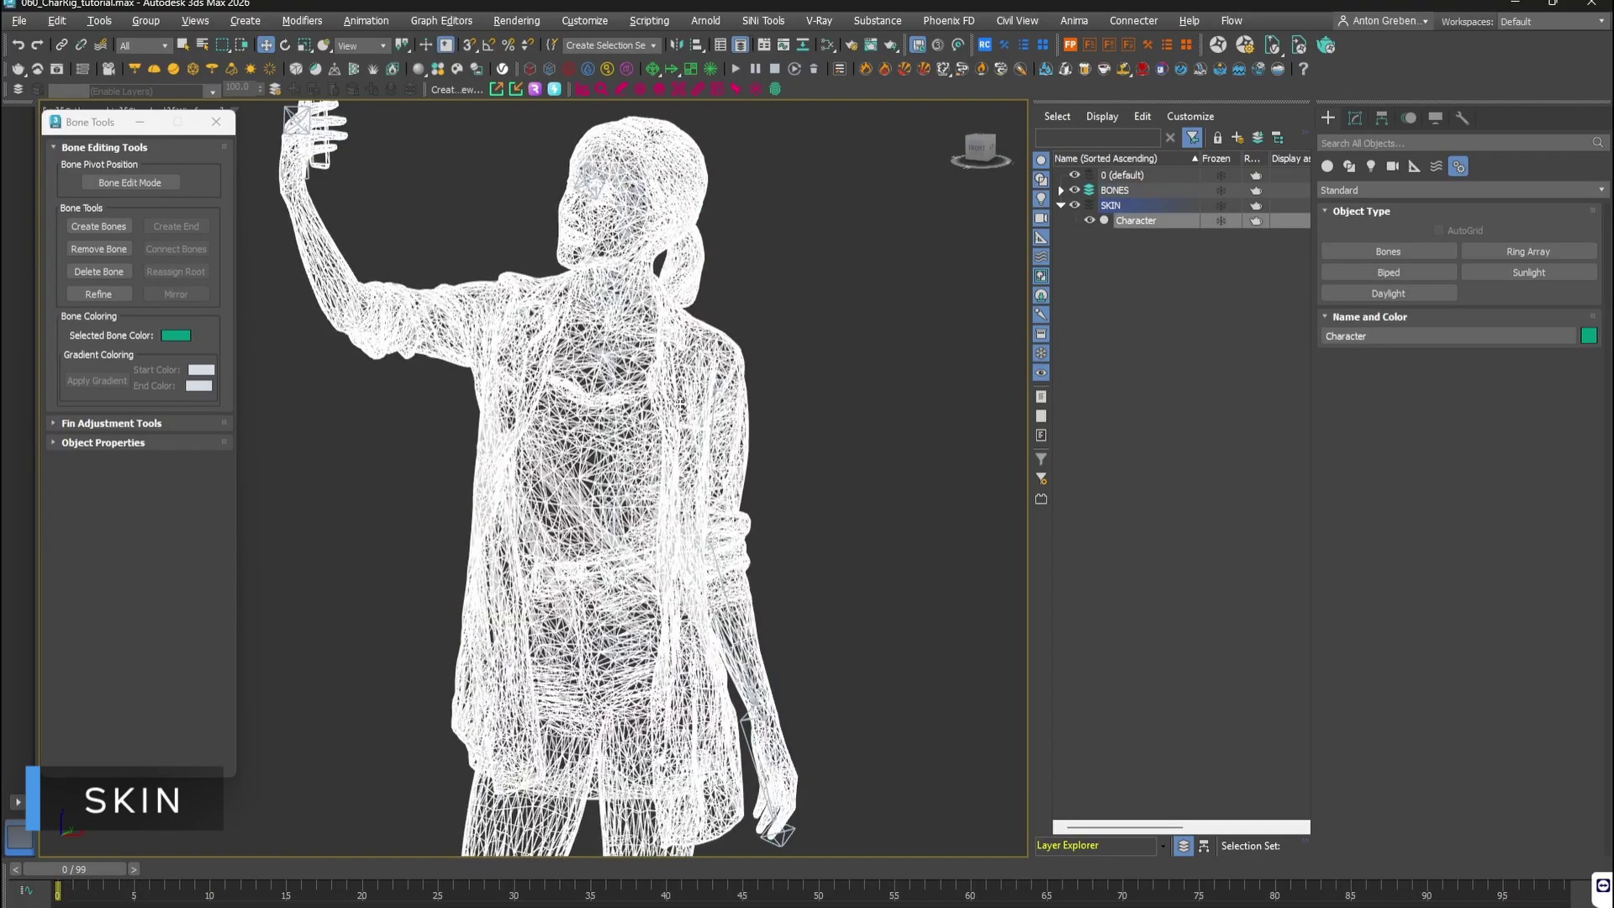
Step: Apply a Skin modifier to the Character mesh and add every bone from Bone001 to Bone012(mirrored) to it
key(x)
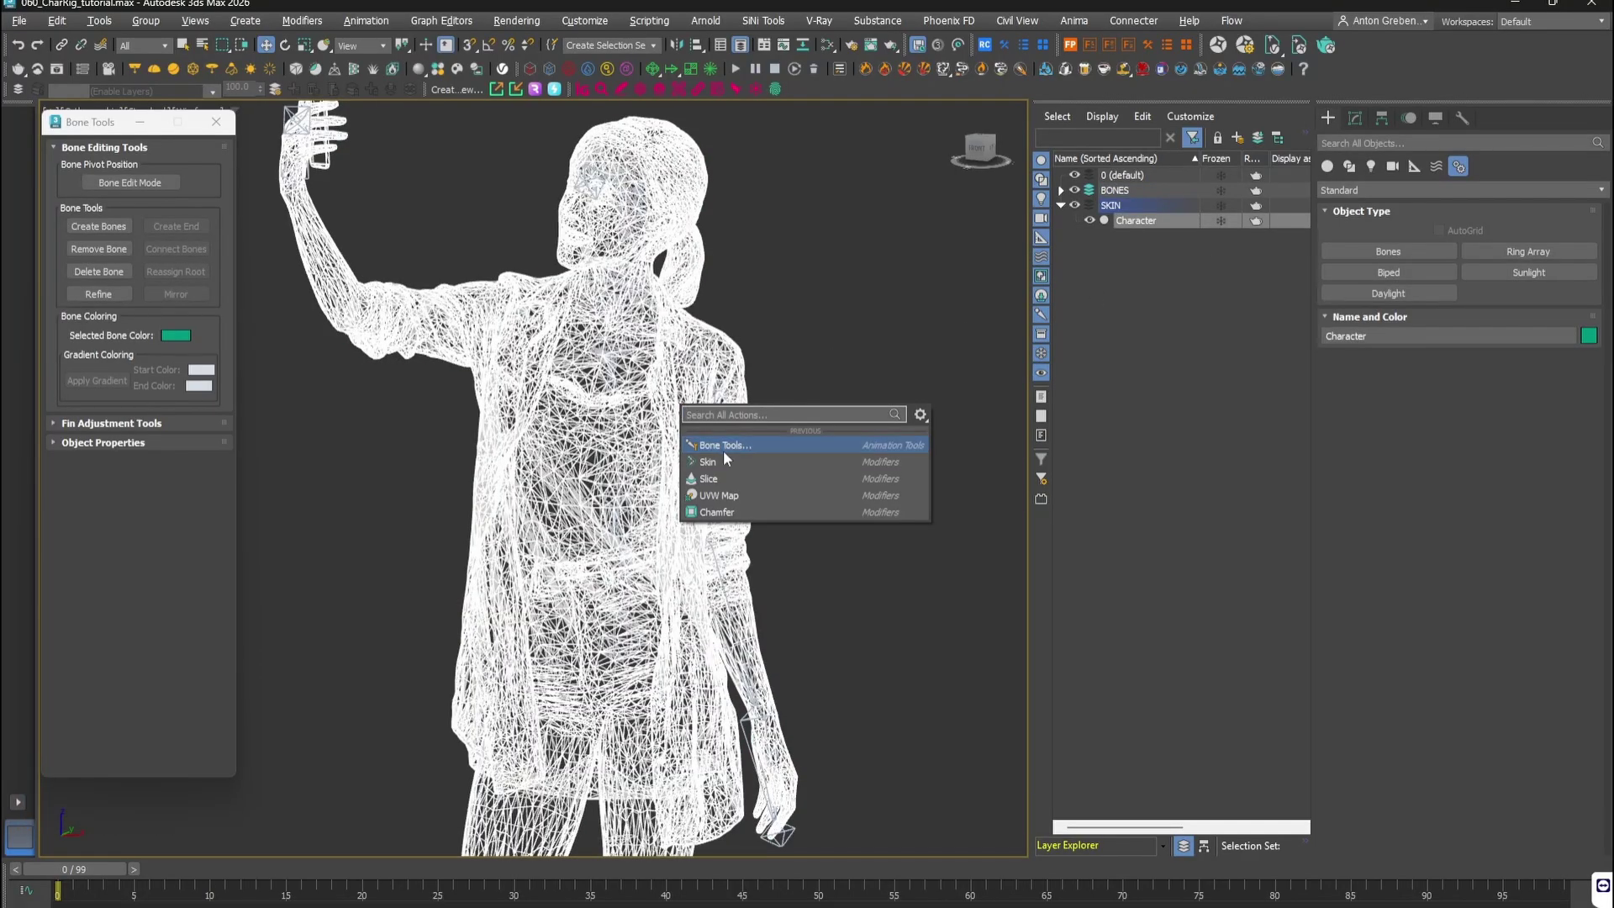
key(Down)
key(Return)
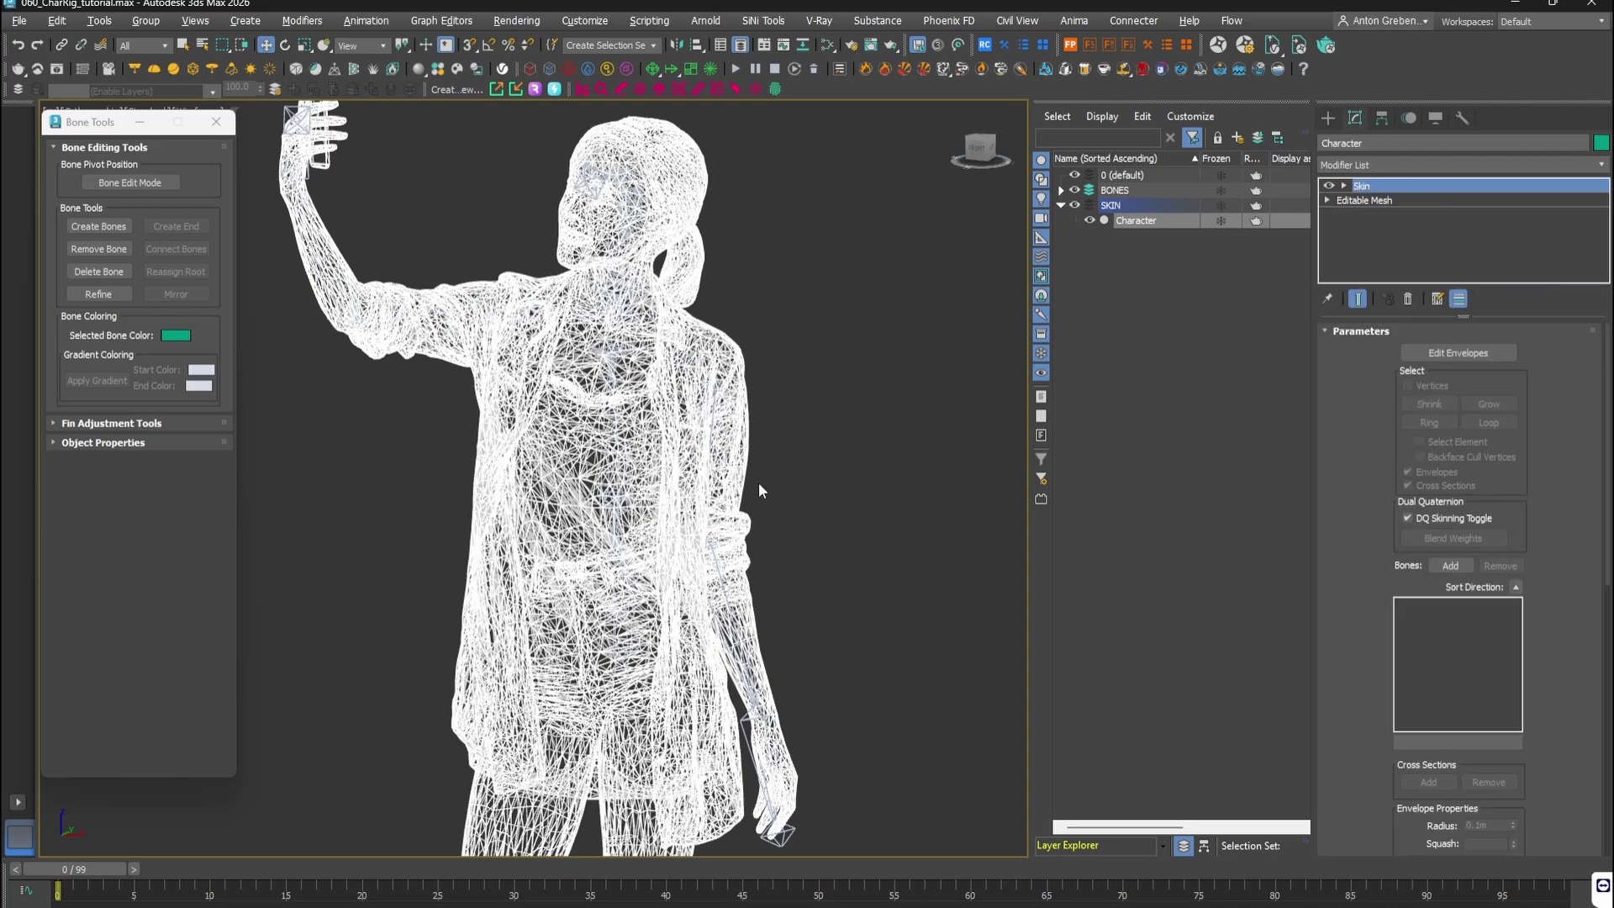
click(1449, 564)
click(814, 411)
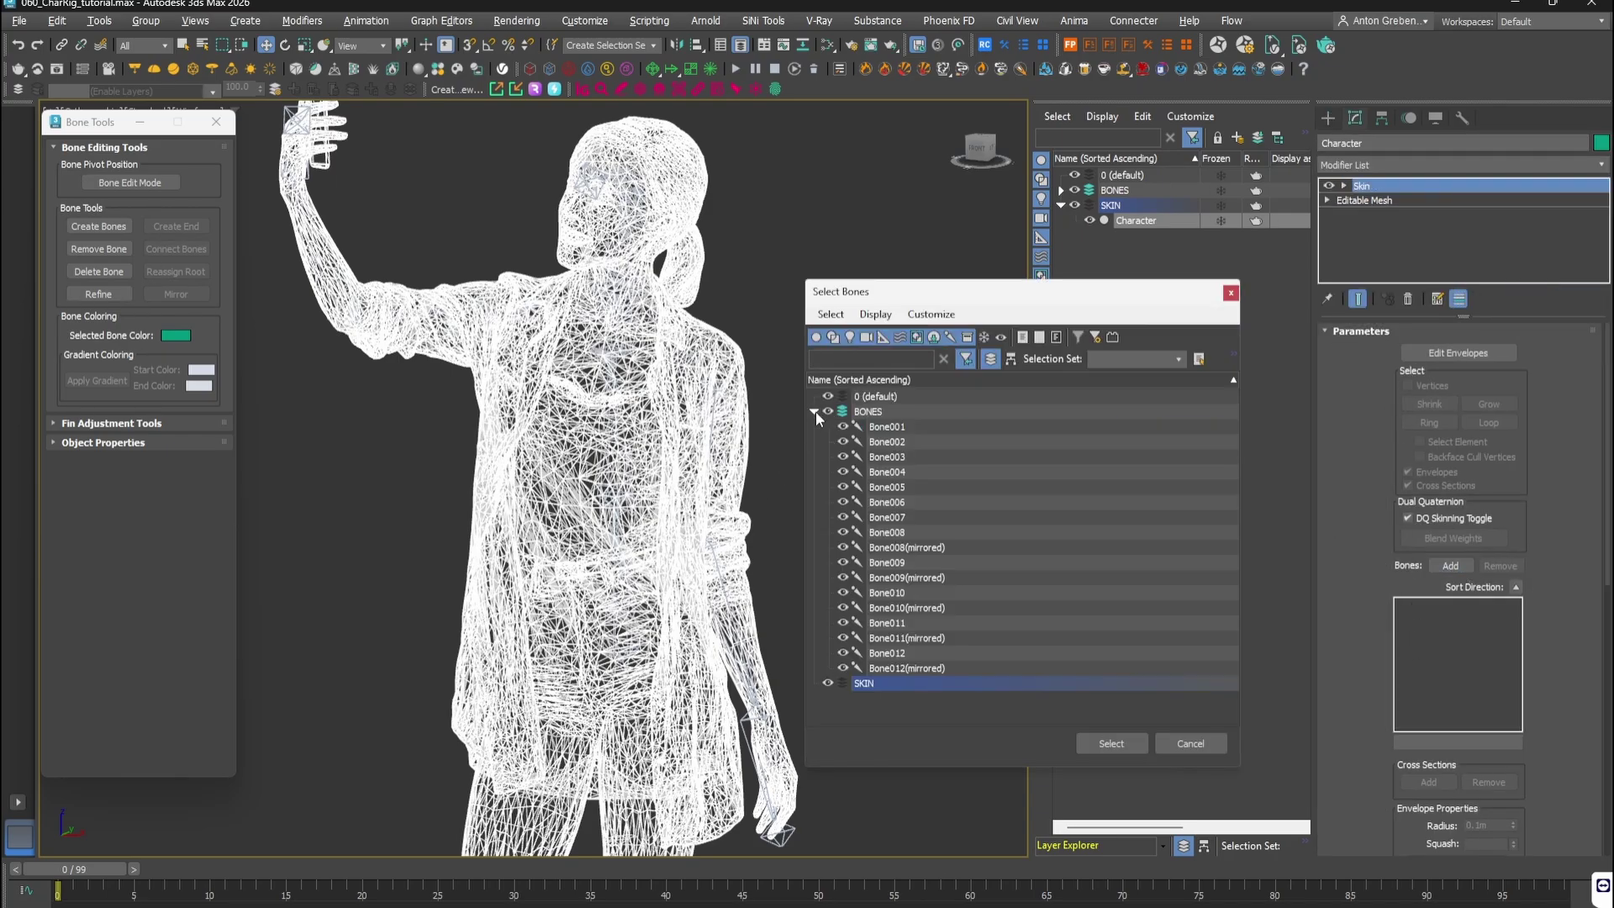
click(919, 429)
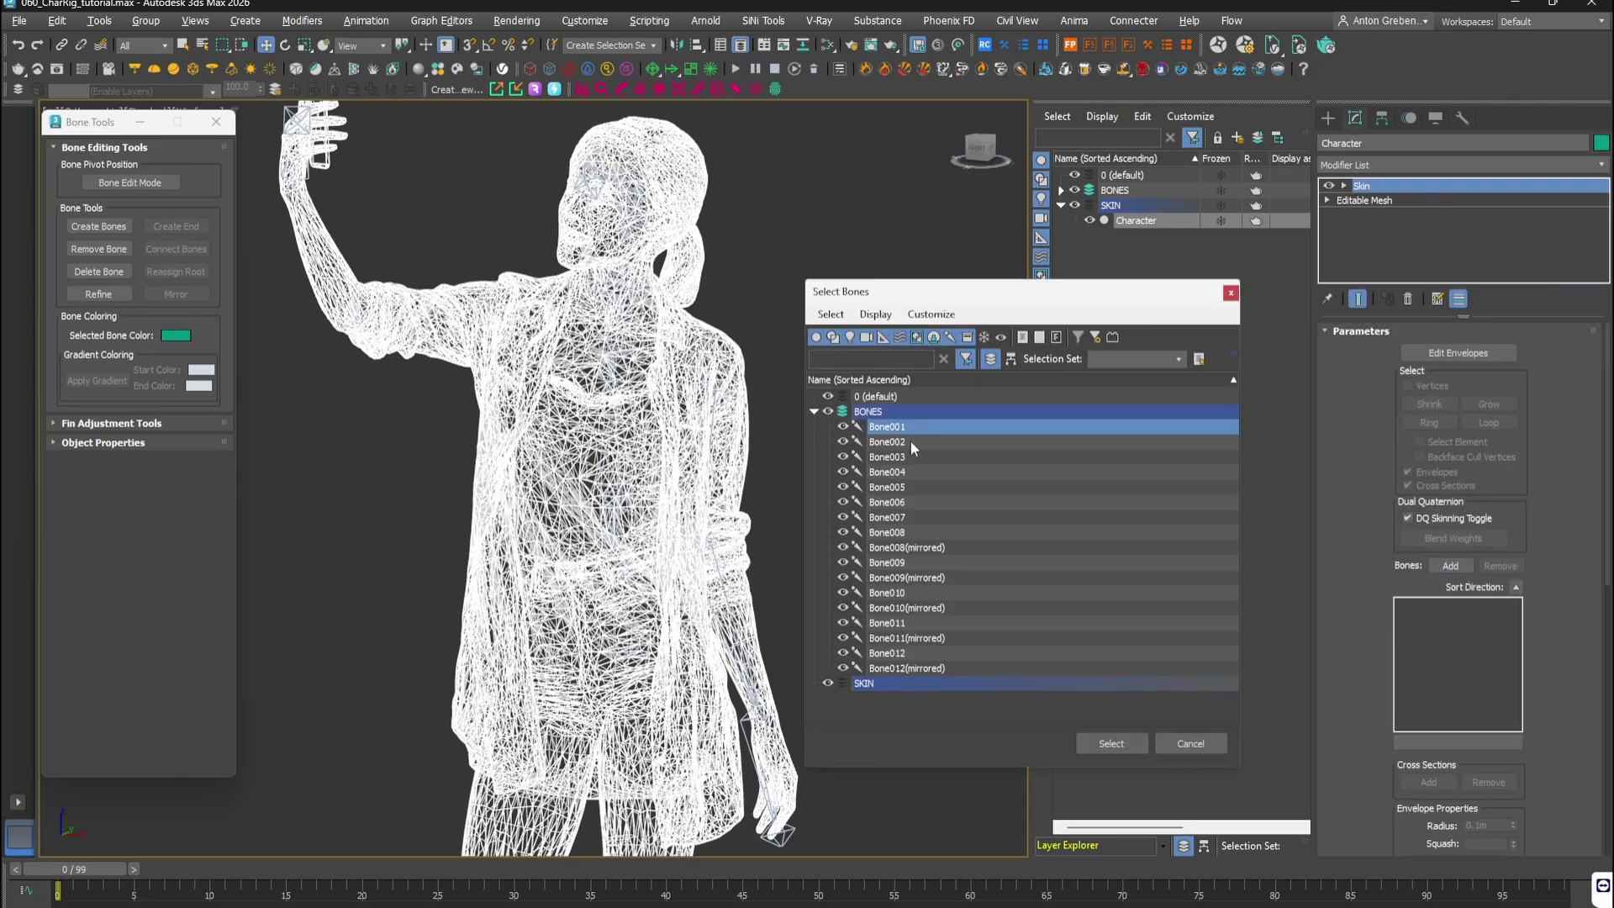
shift+click(914, 667)
click(1110, 743)
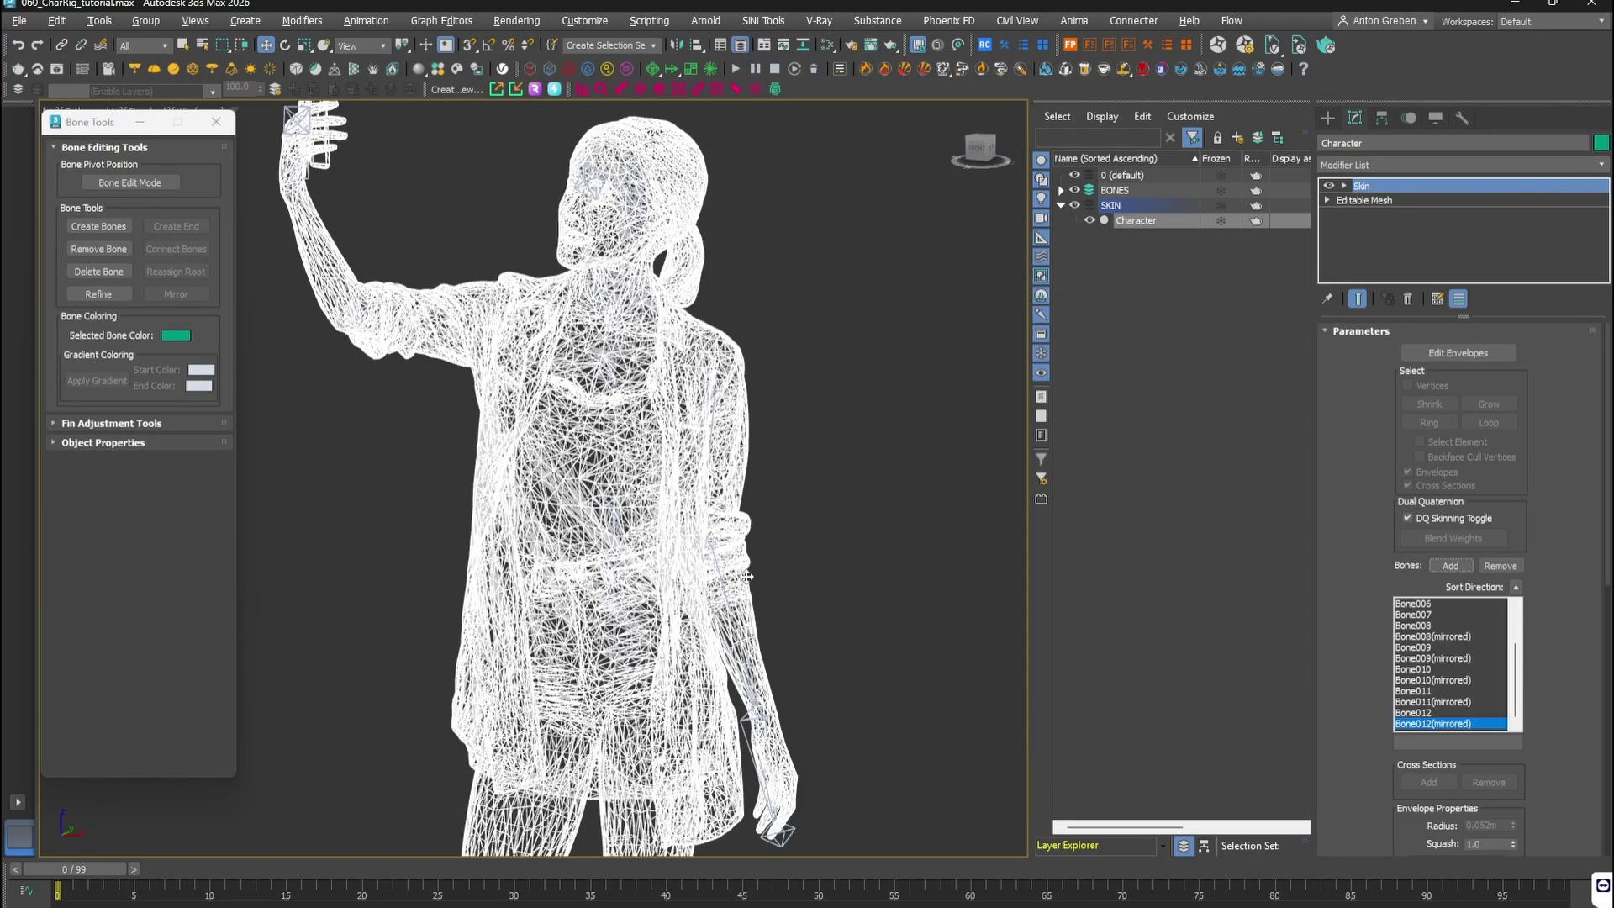
Step: Enable envelope editing and apply the Geodesic Voxel solver with falloff 0.2 and max resolution 256
scroll(1348, 778, down, 5)
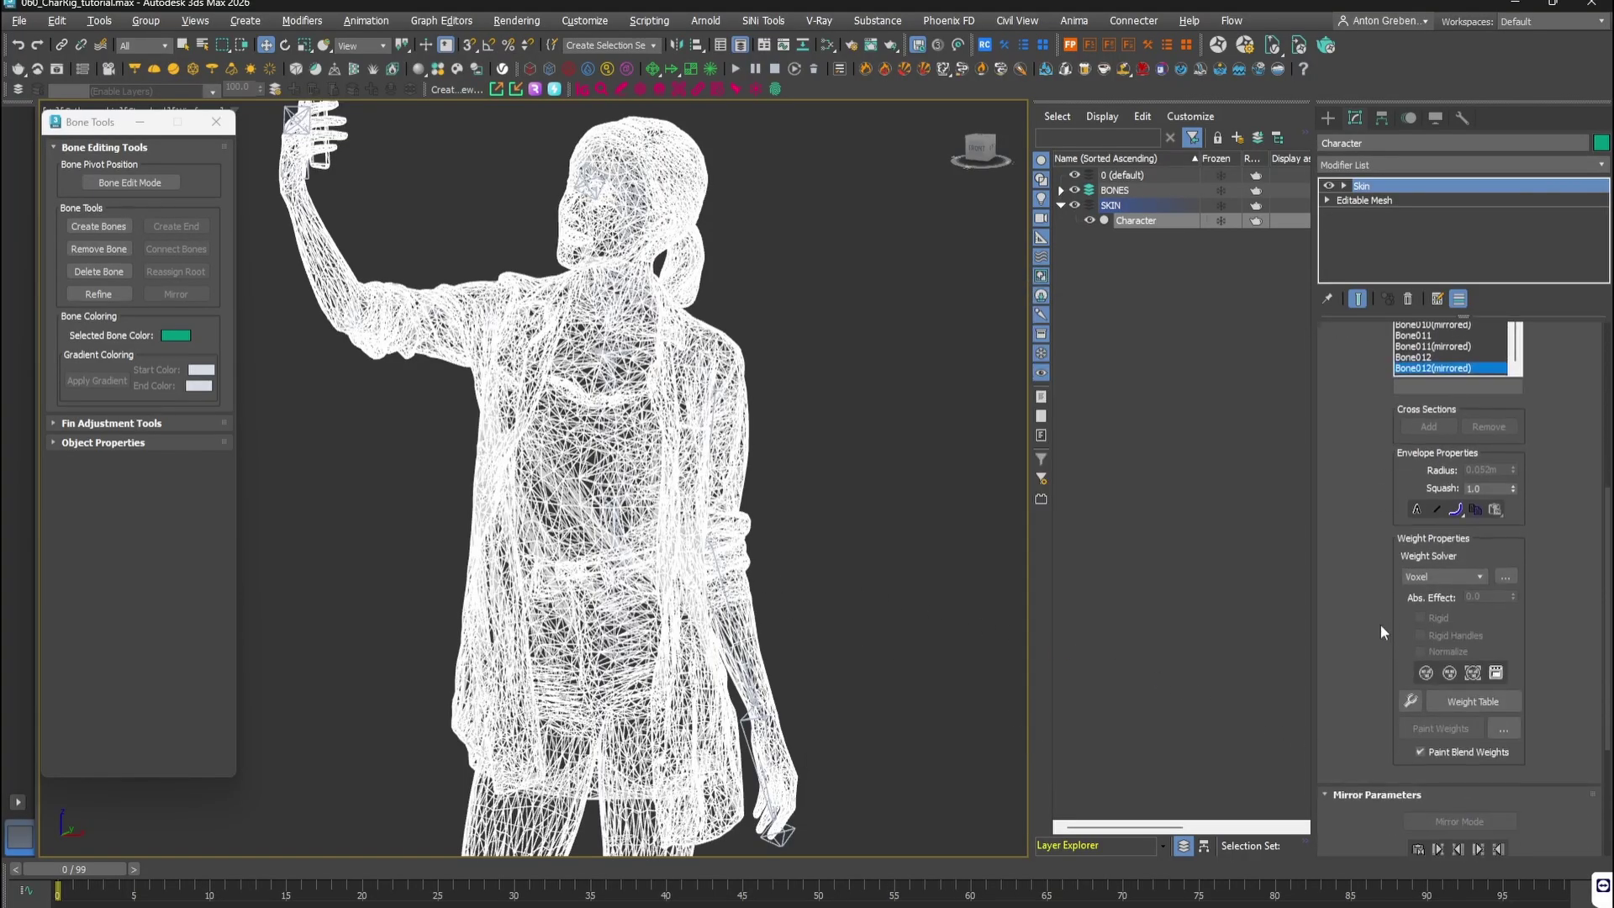
scroll(1345, 555, up, 5)
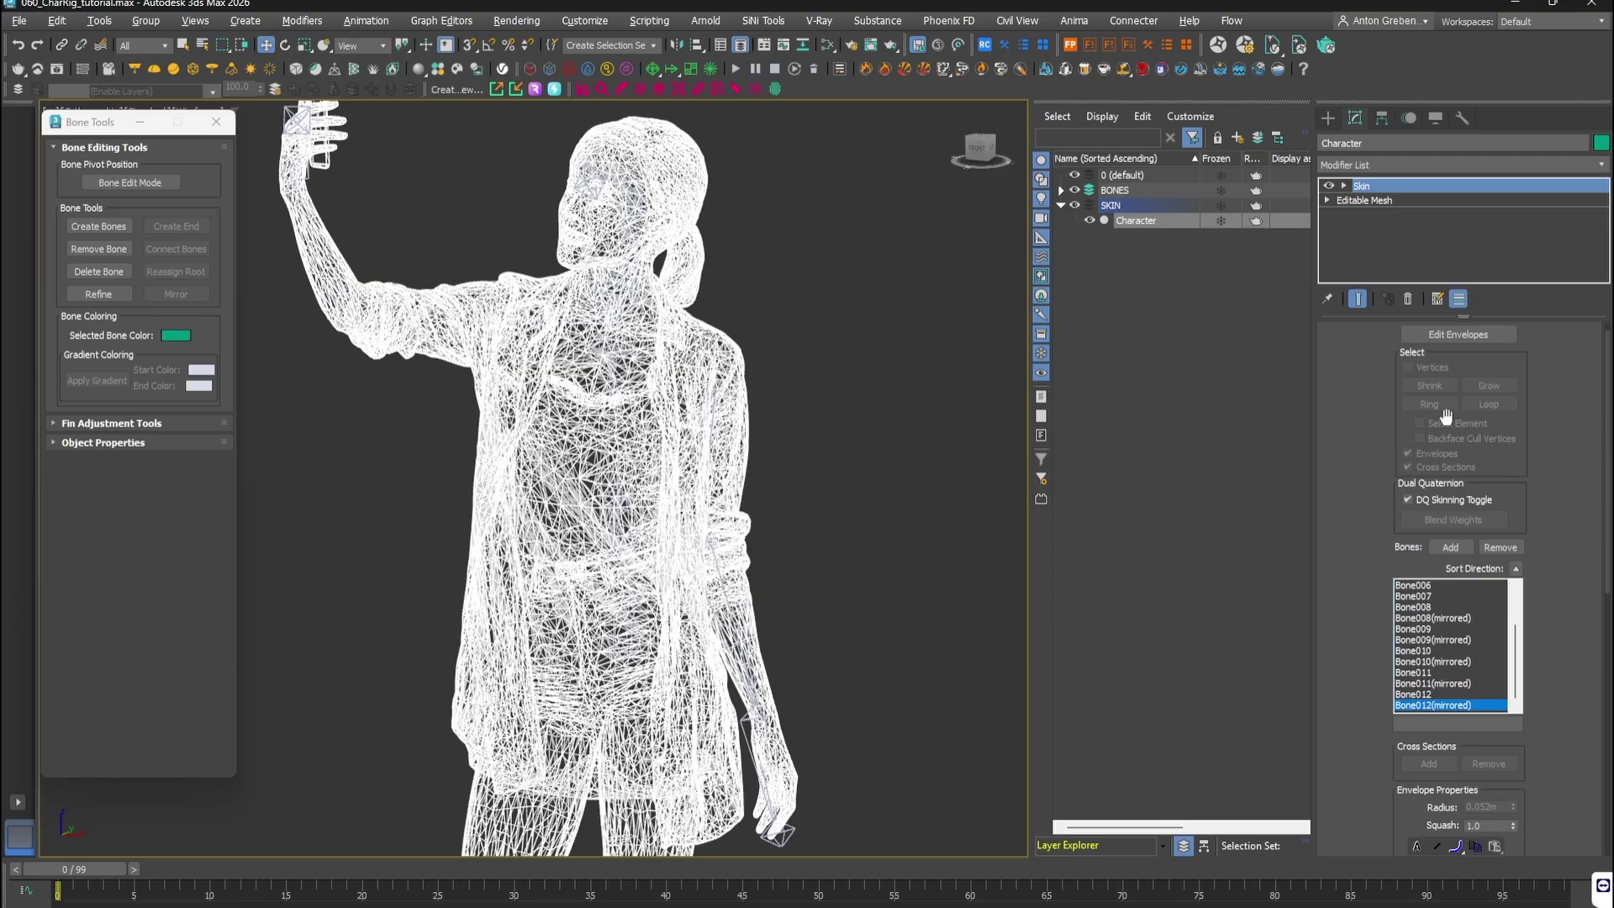
click(1462, 336)
drag(1340, 724, 1339, 405)
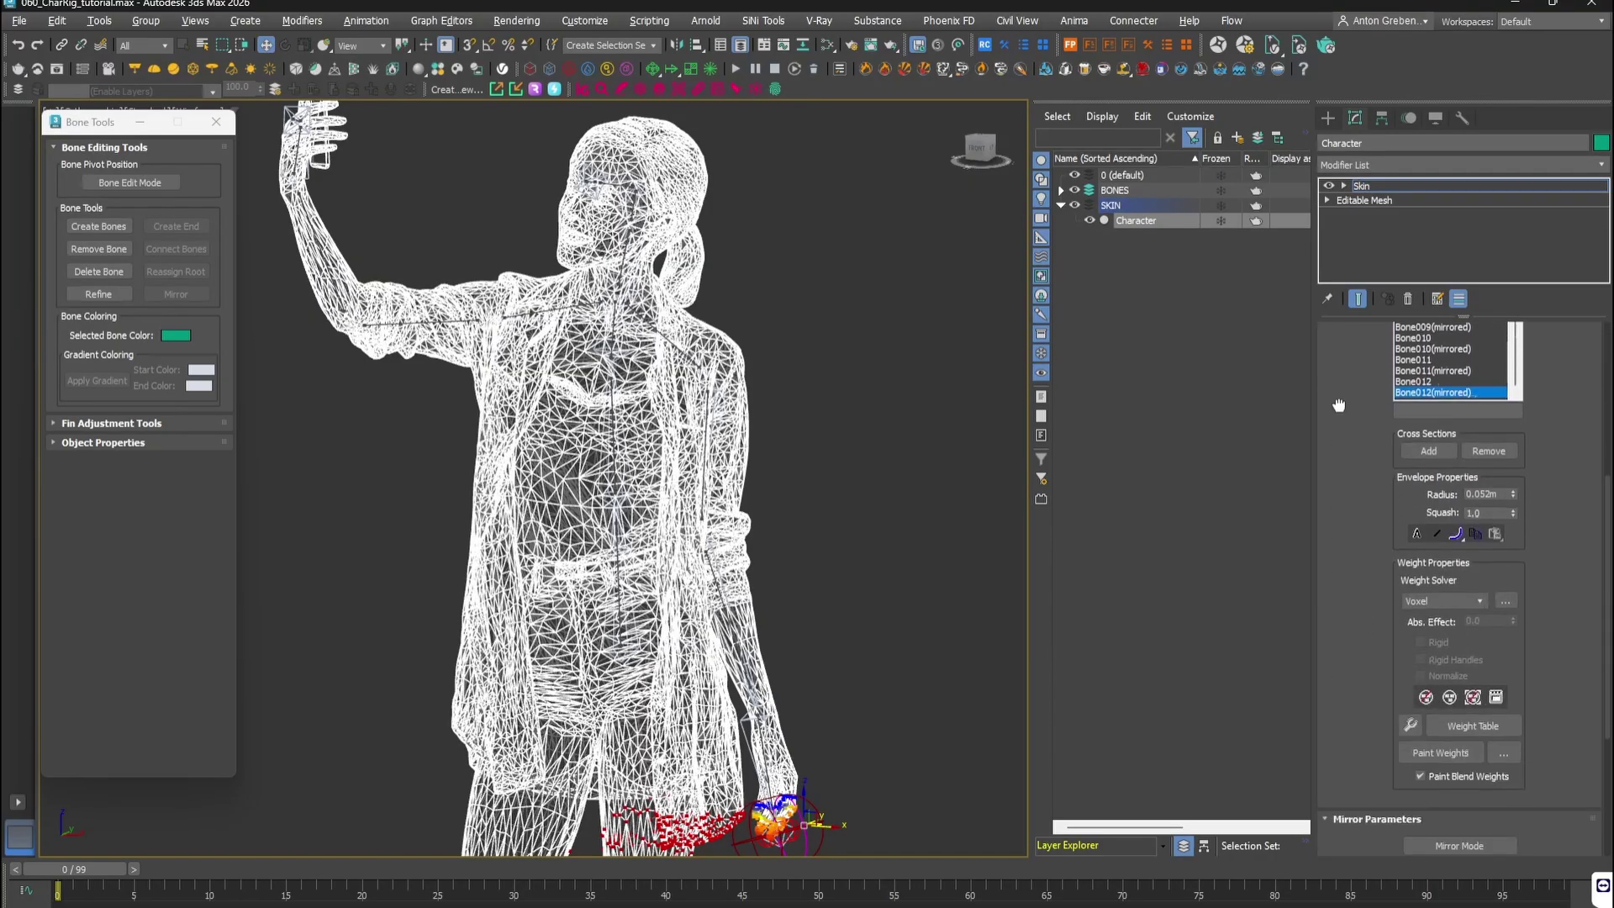
click(1504, 600)
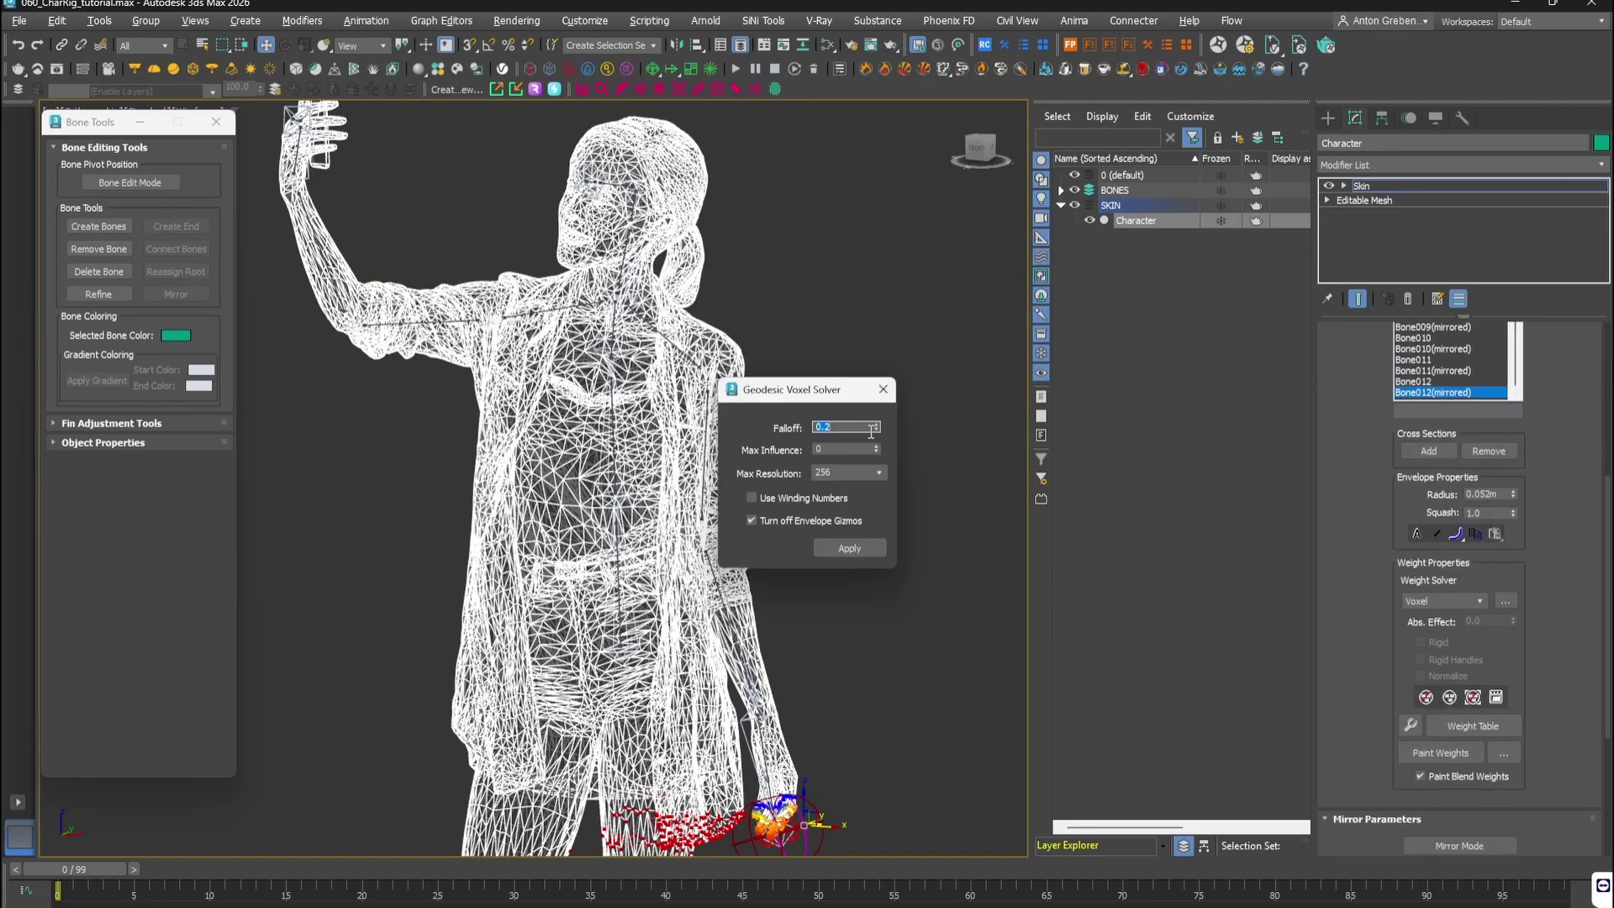
click(859, 546)
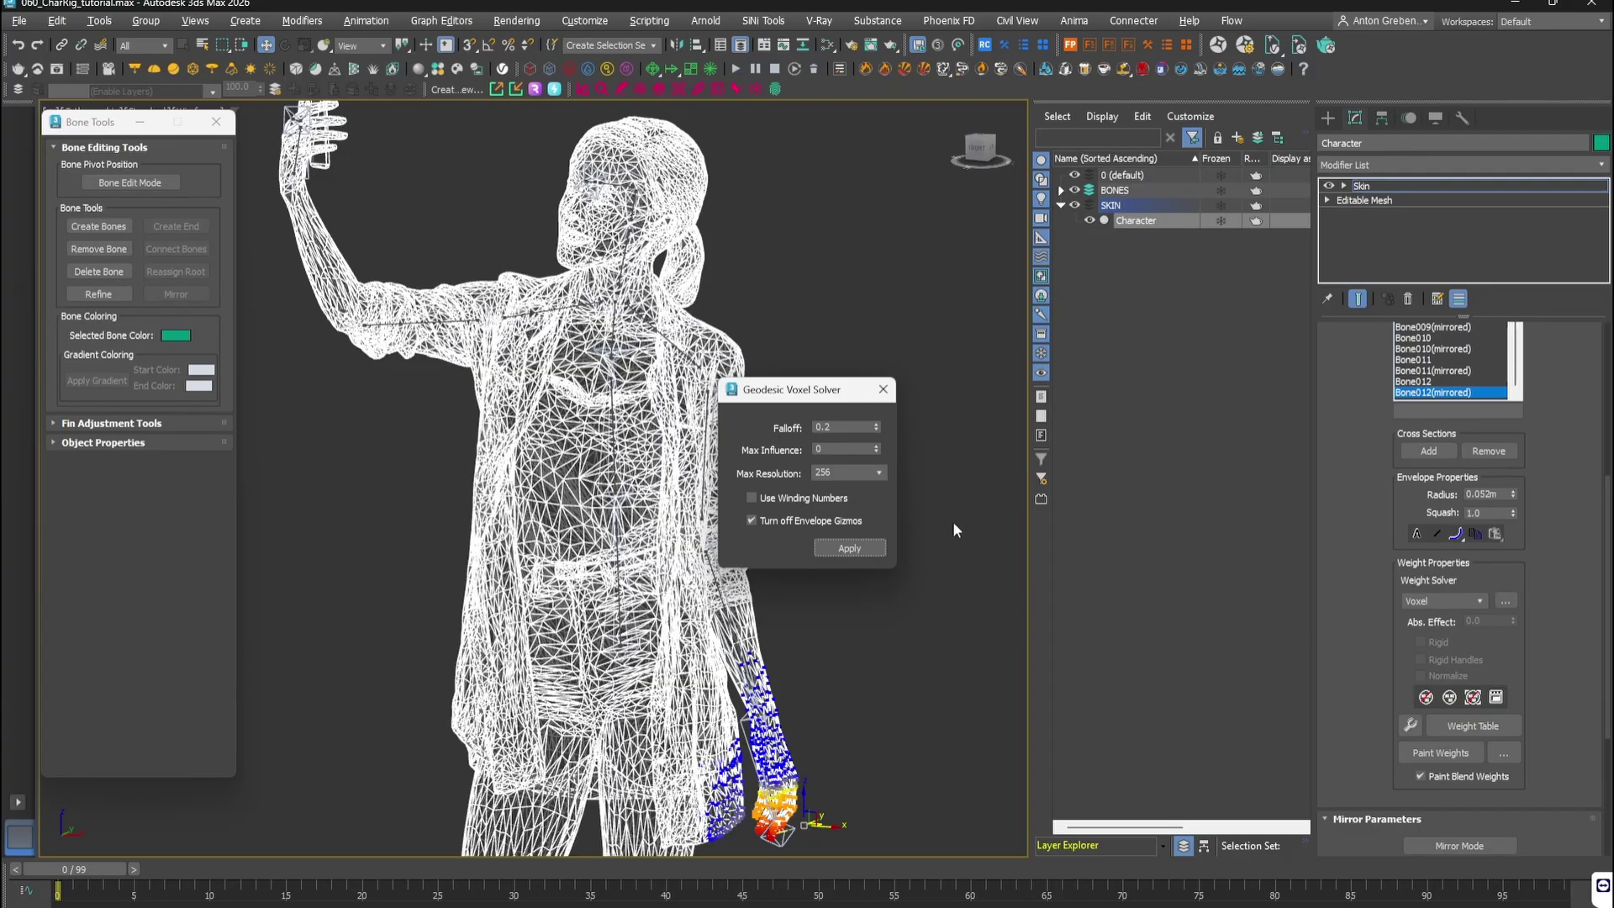
click(891, 392)
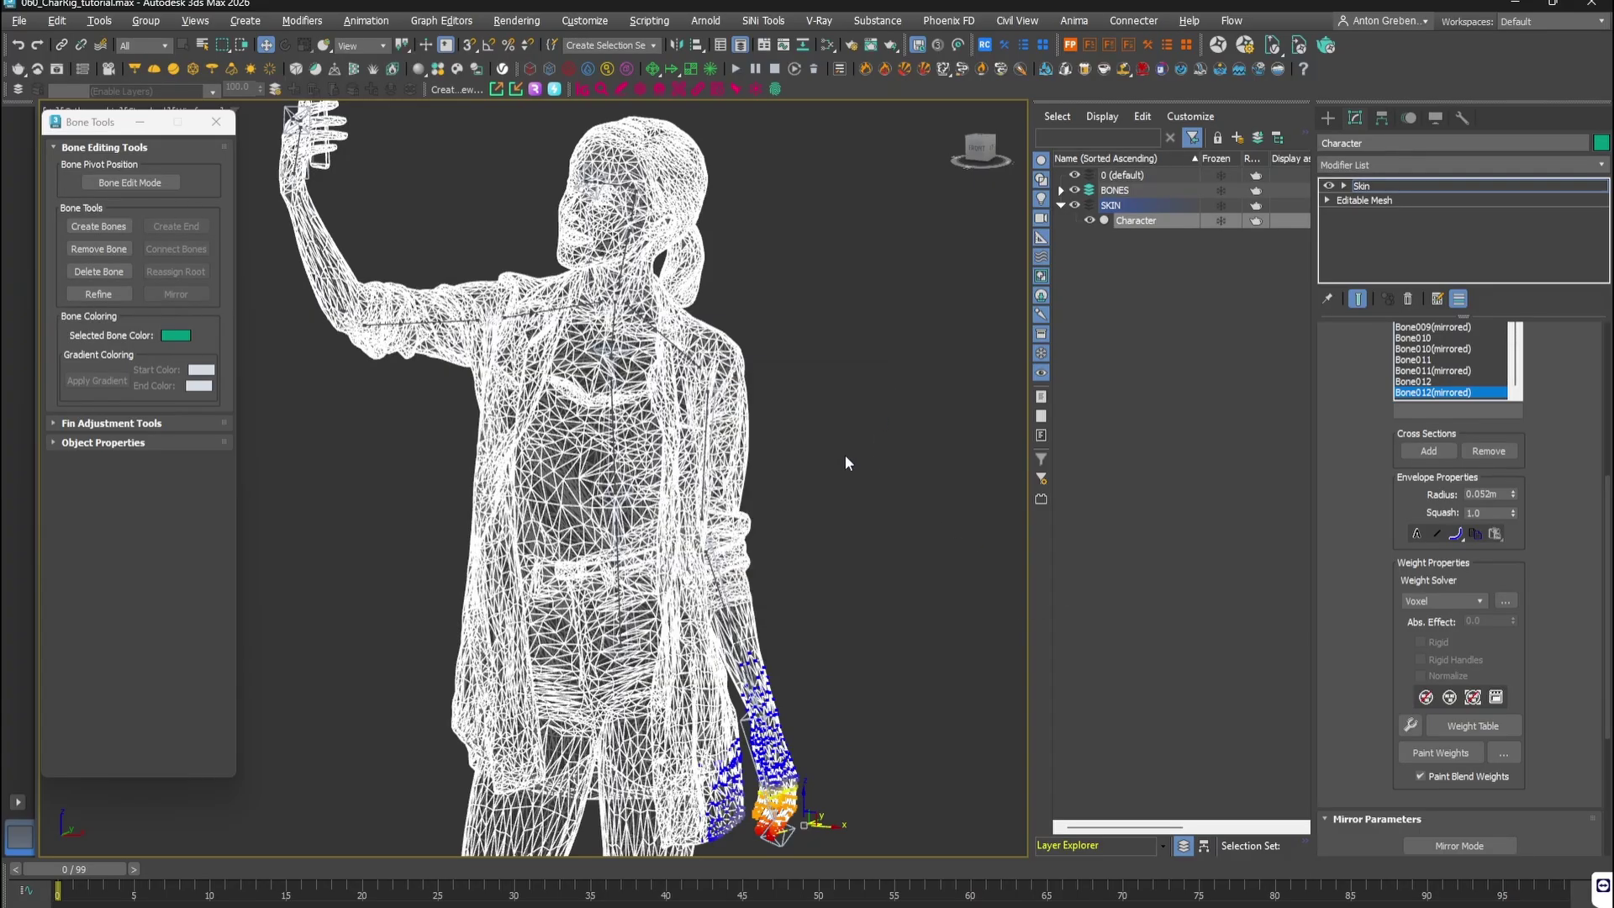
Step: Switch the viewport to shaded display and examine the skin weights of the head and neck bones
key(F3)
click(635, 188)
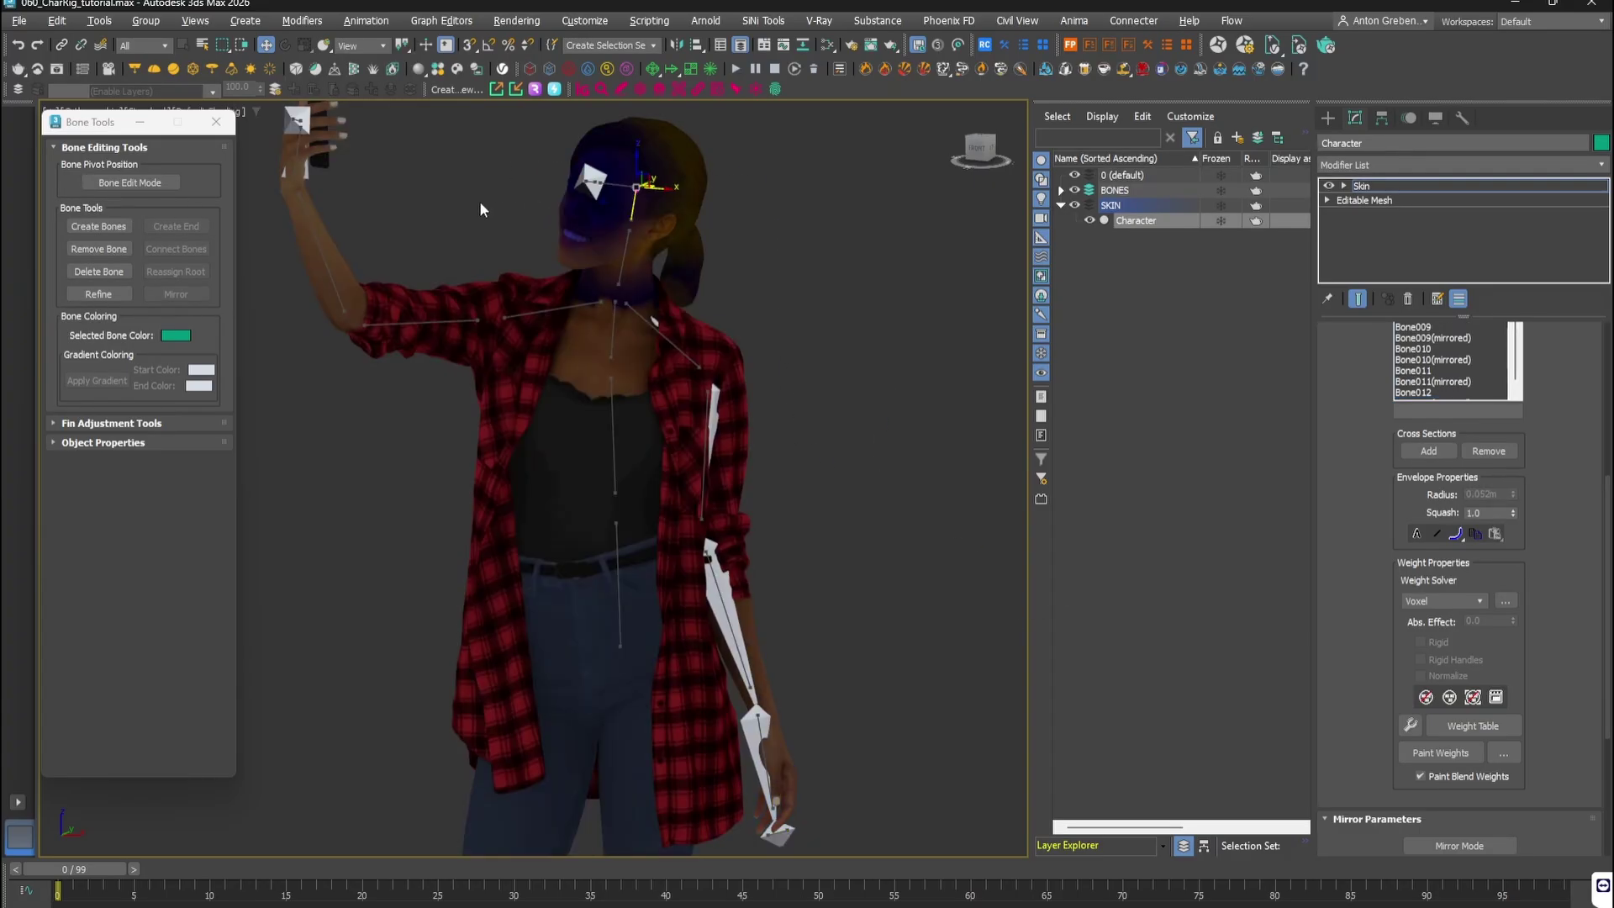
click(619, 267)
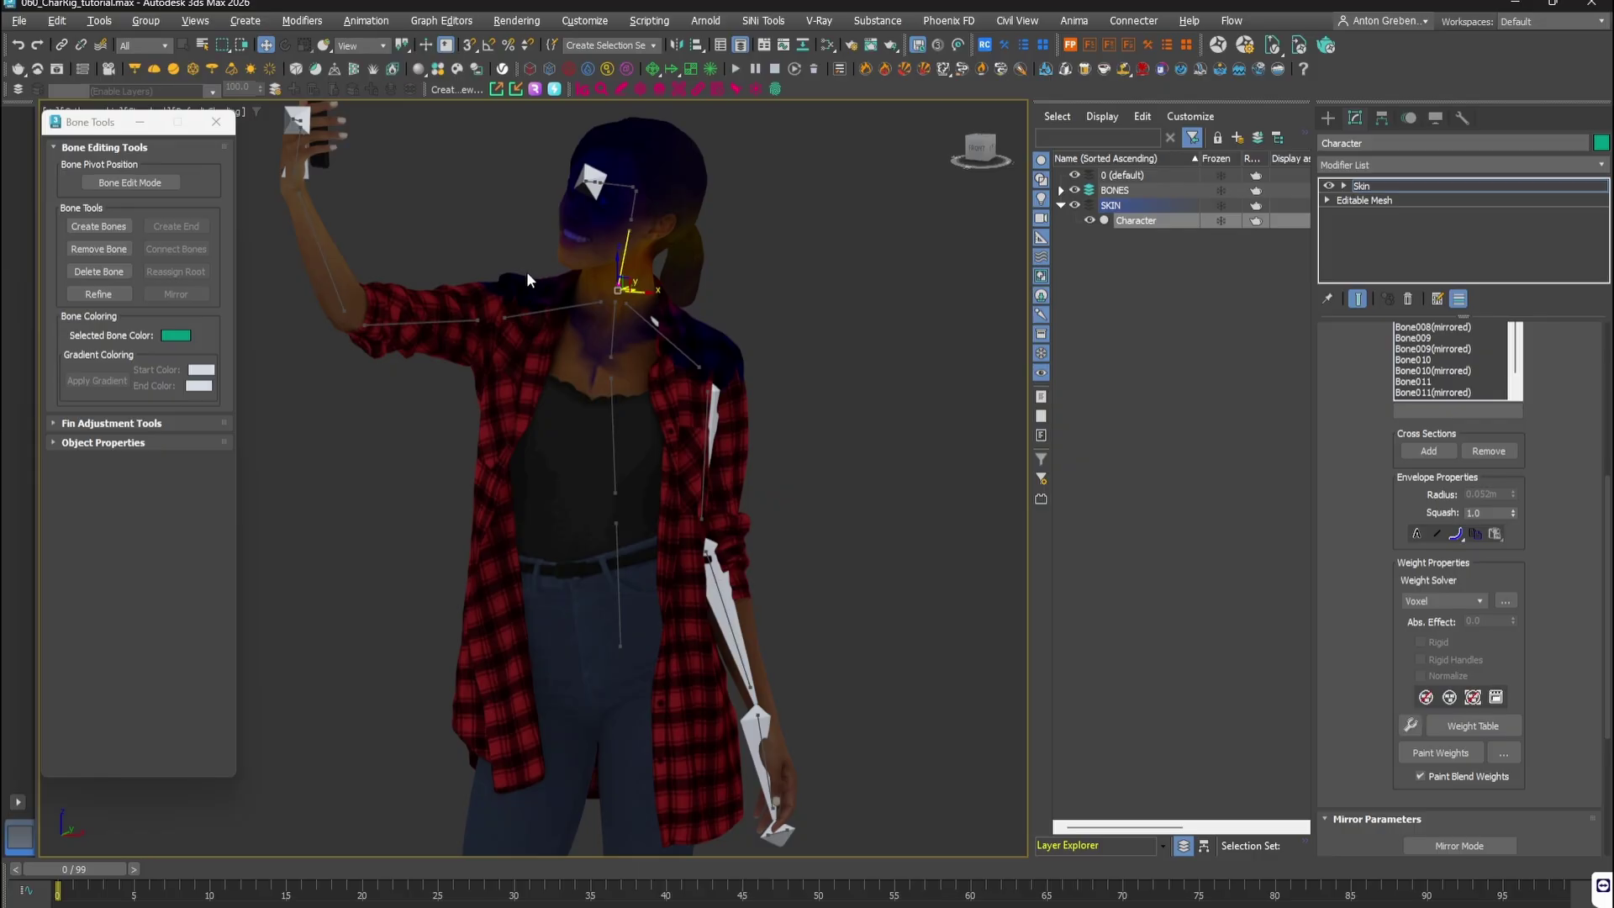
Step: Create a new plain VRayMtl material in the Slate Material Editor
key(m)
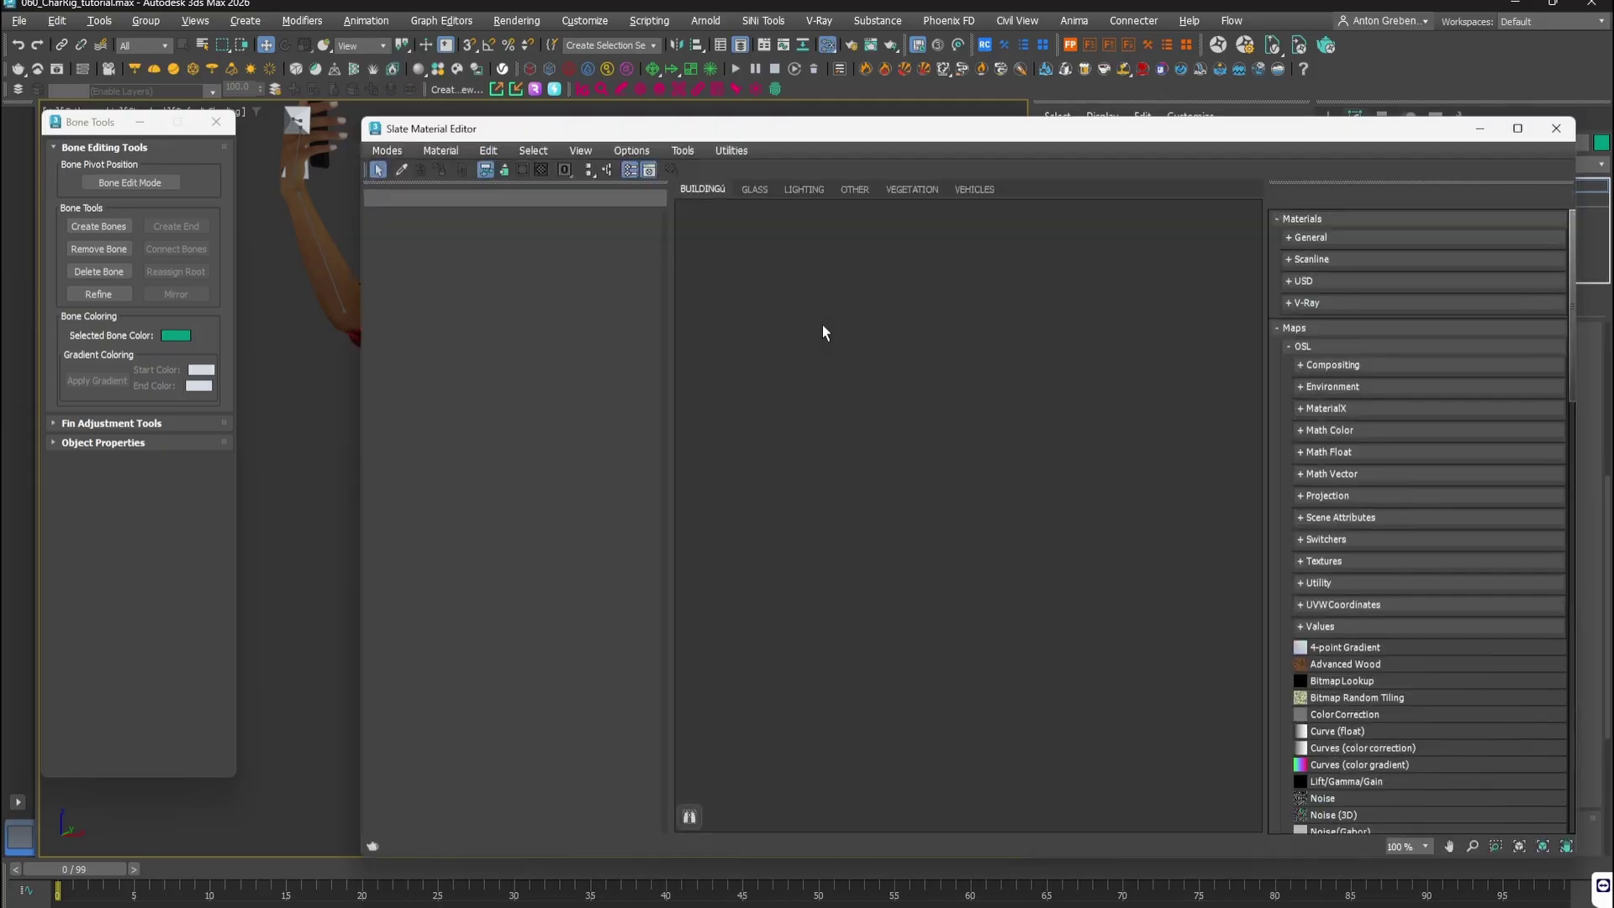
right_click(882, 348)
mouse_move(992, 361)
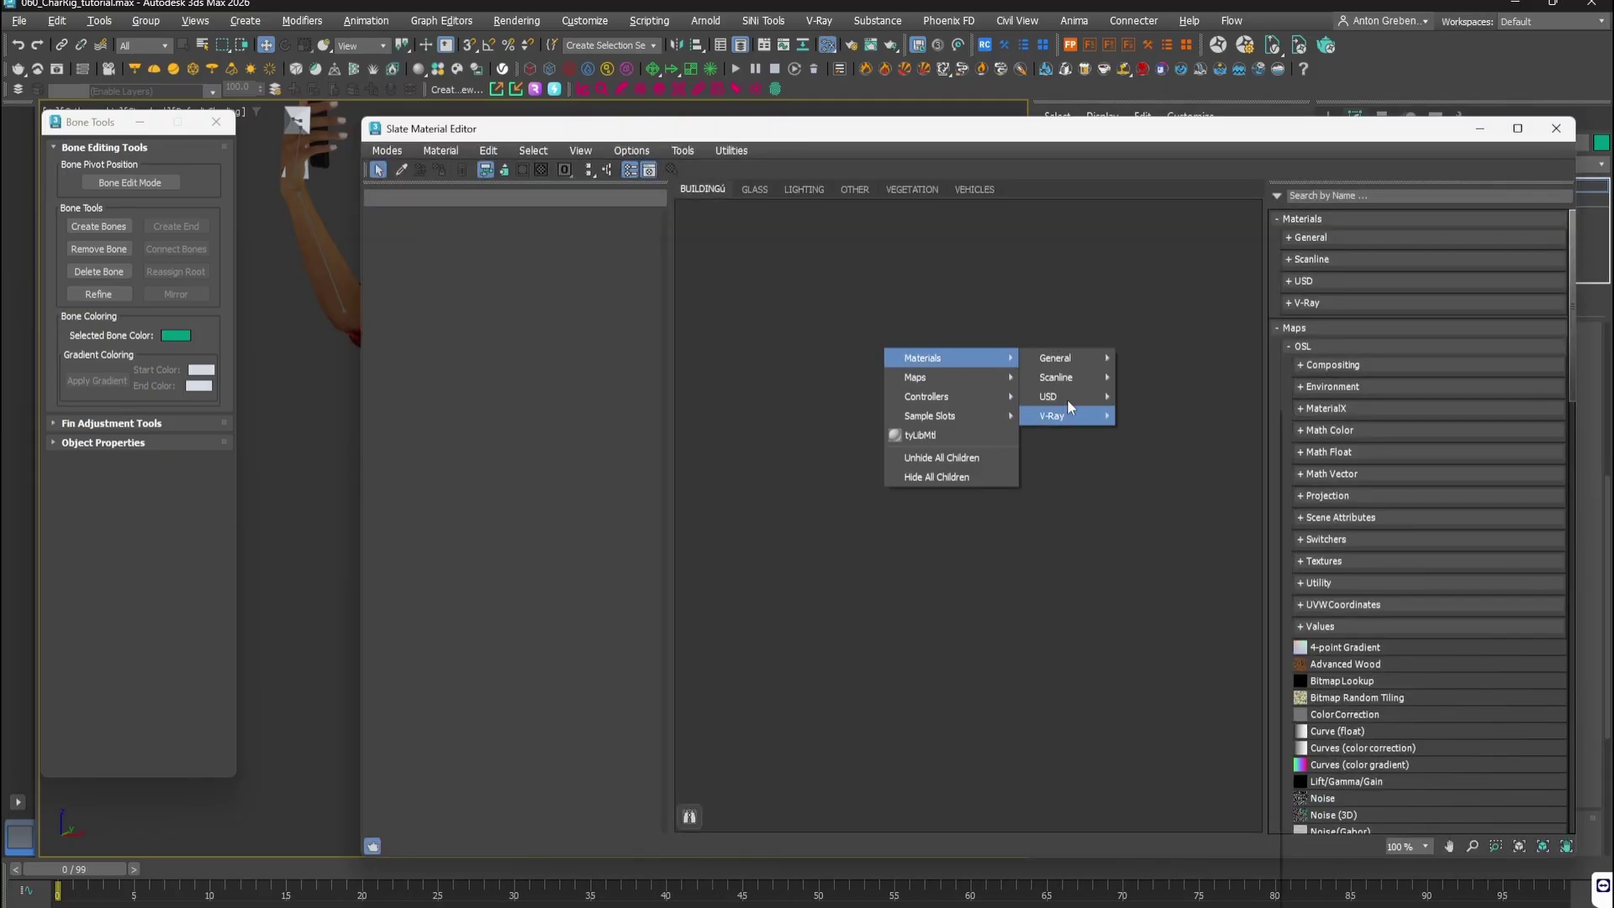
mouse_move(1061, 413)
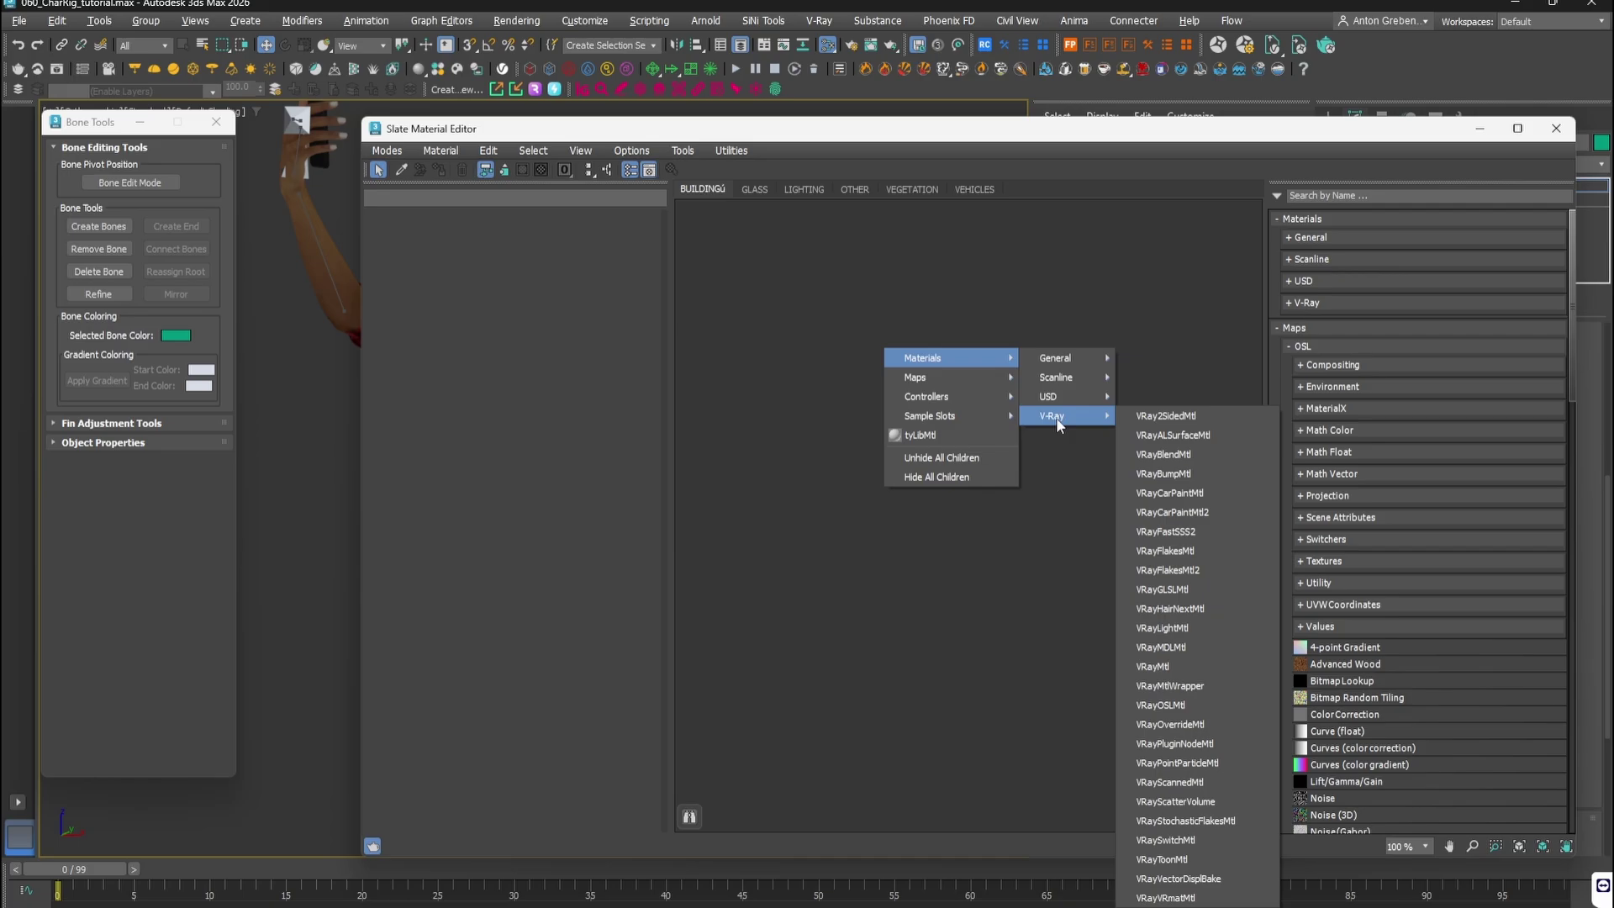
click(1170, 647)
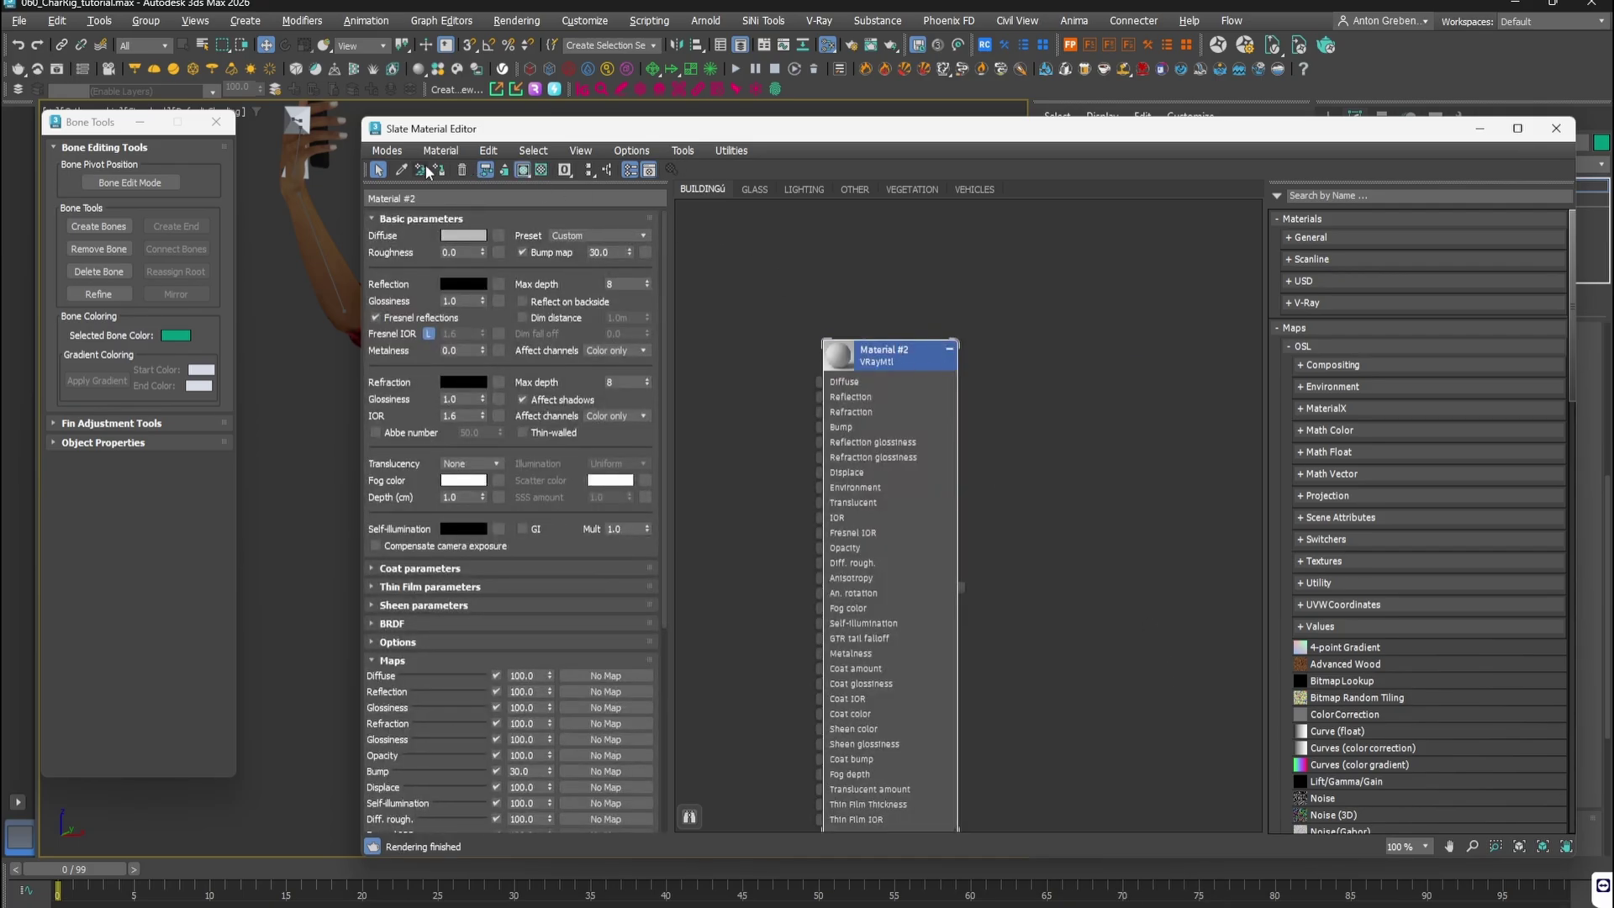
Step: Sample the character's textured material into the material view, assign the plain VRayMtl to the mesh, and minimize the editor
click(401, 170)
click(322, 222)
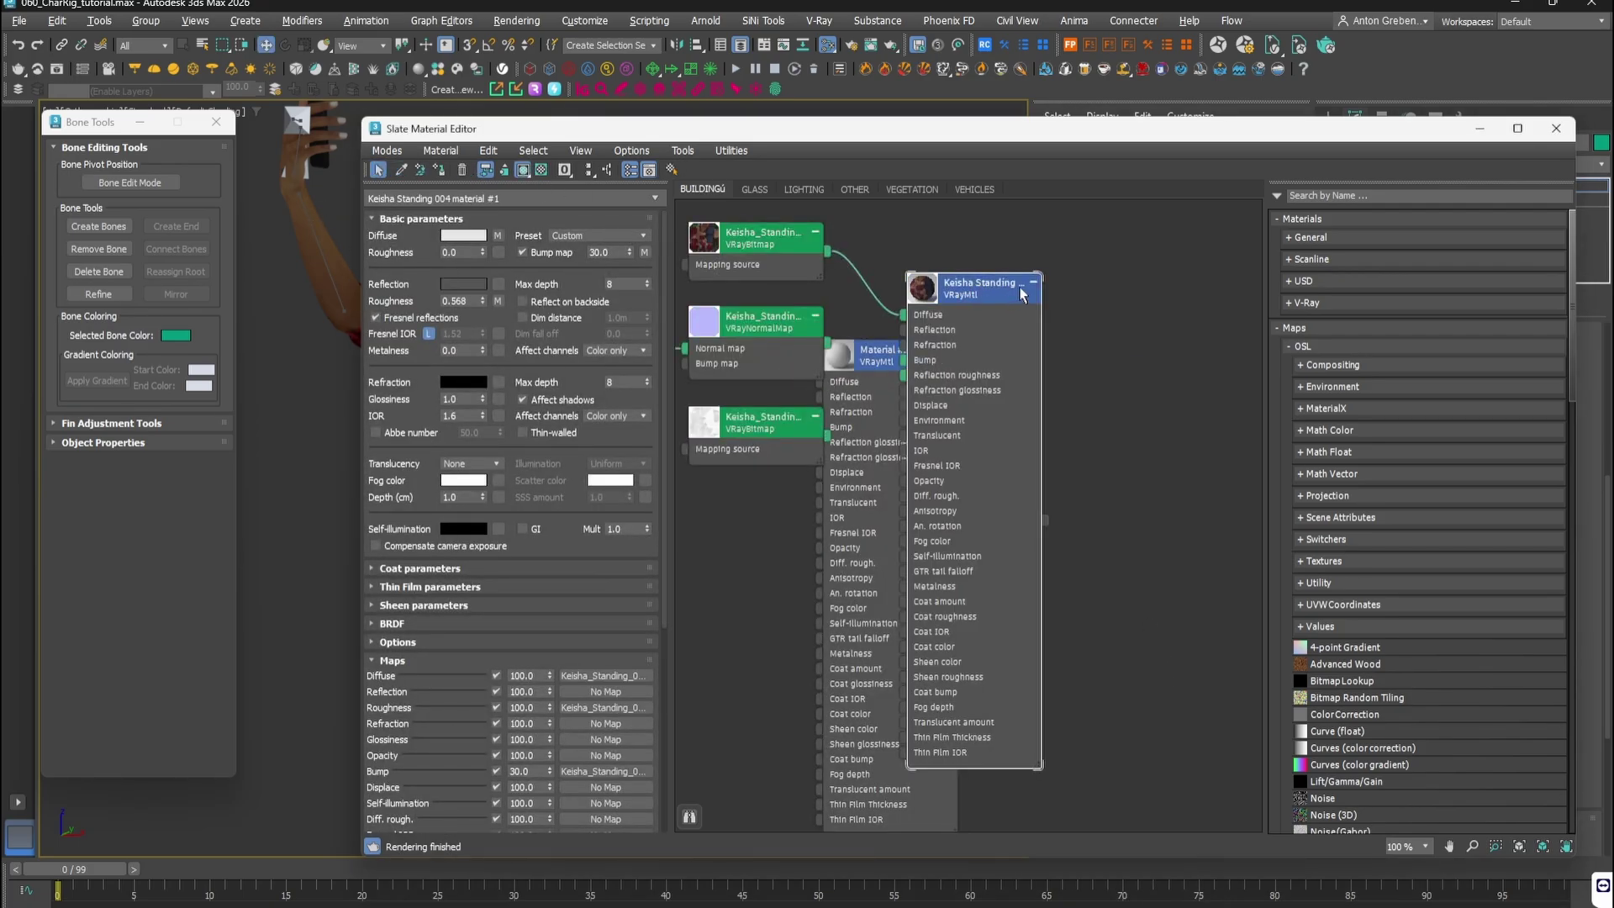
drag(930, 374, 1065, 544)
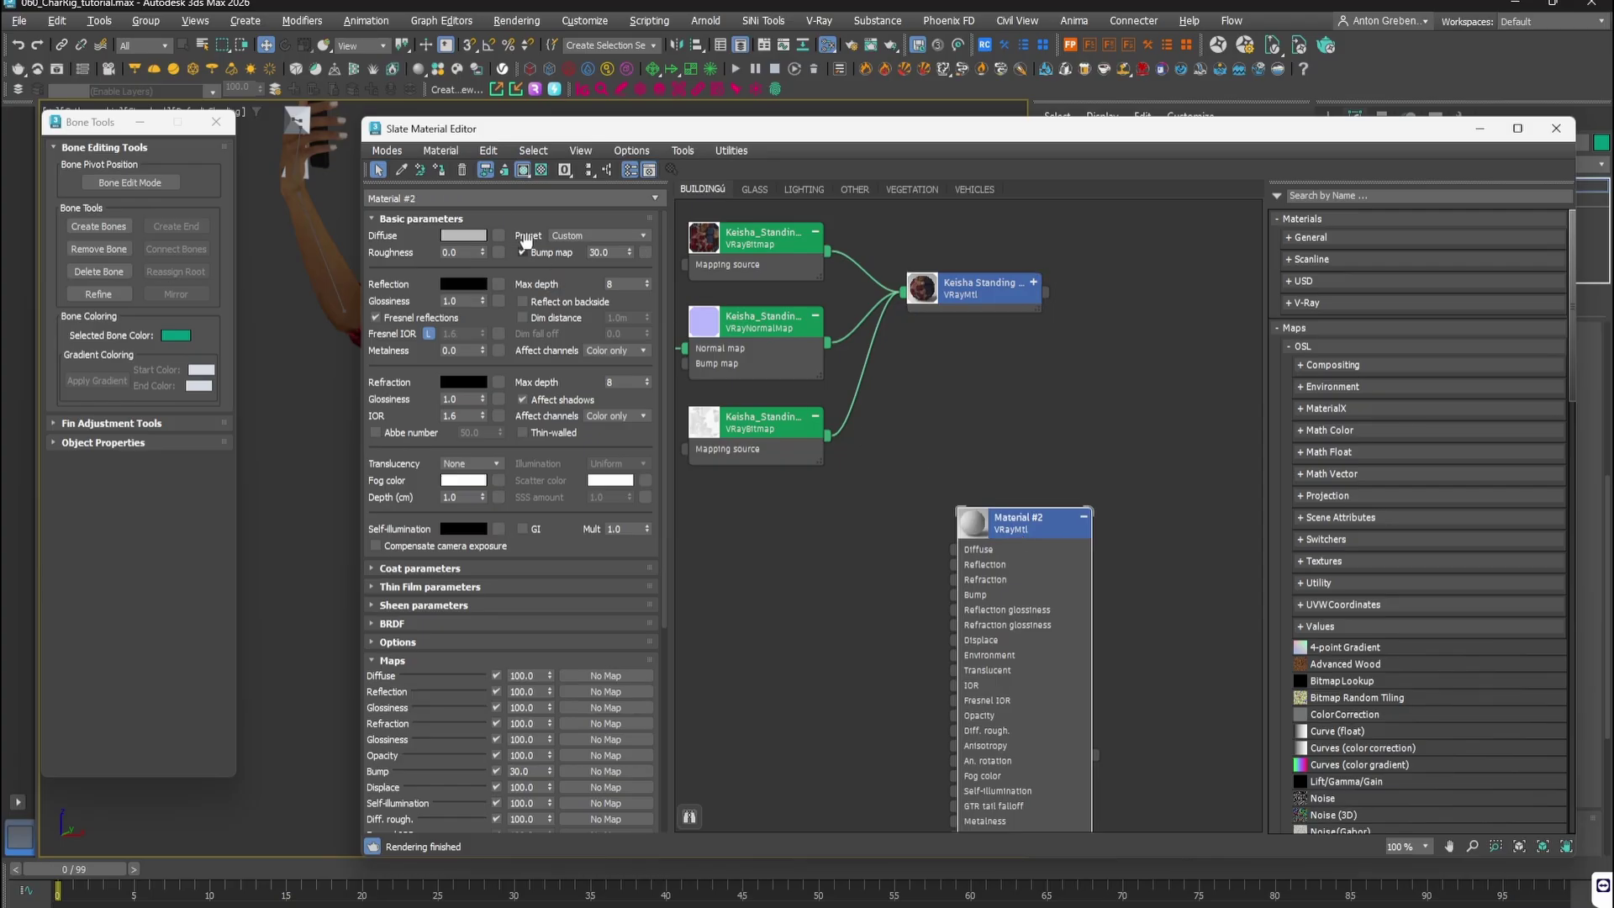
click(438, 169)
click(1484, 131)
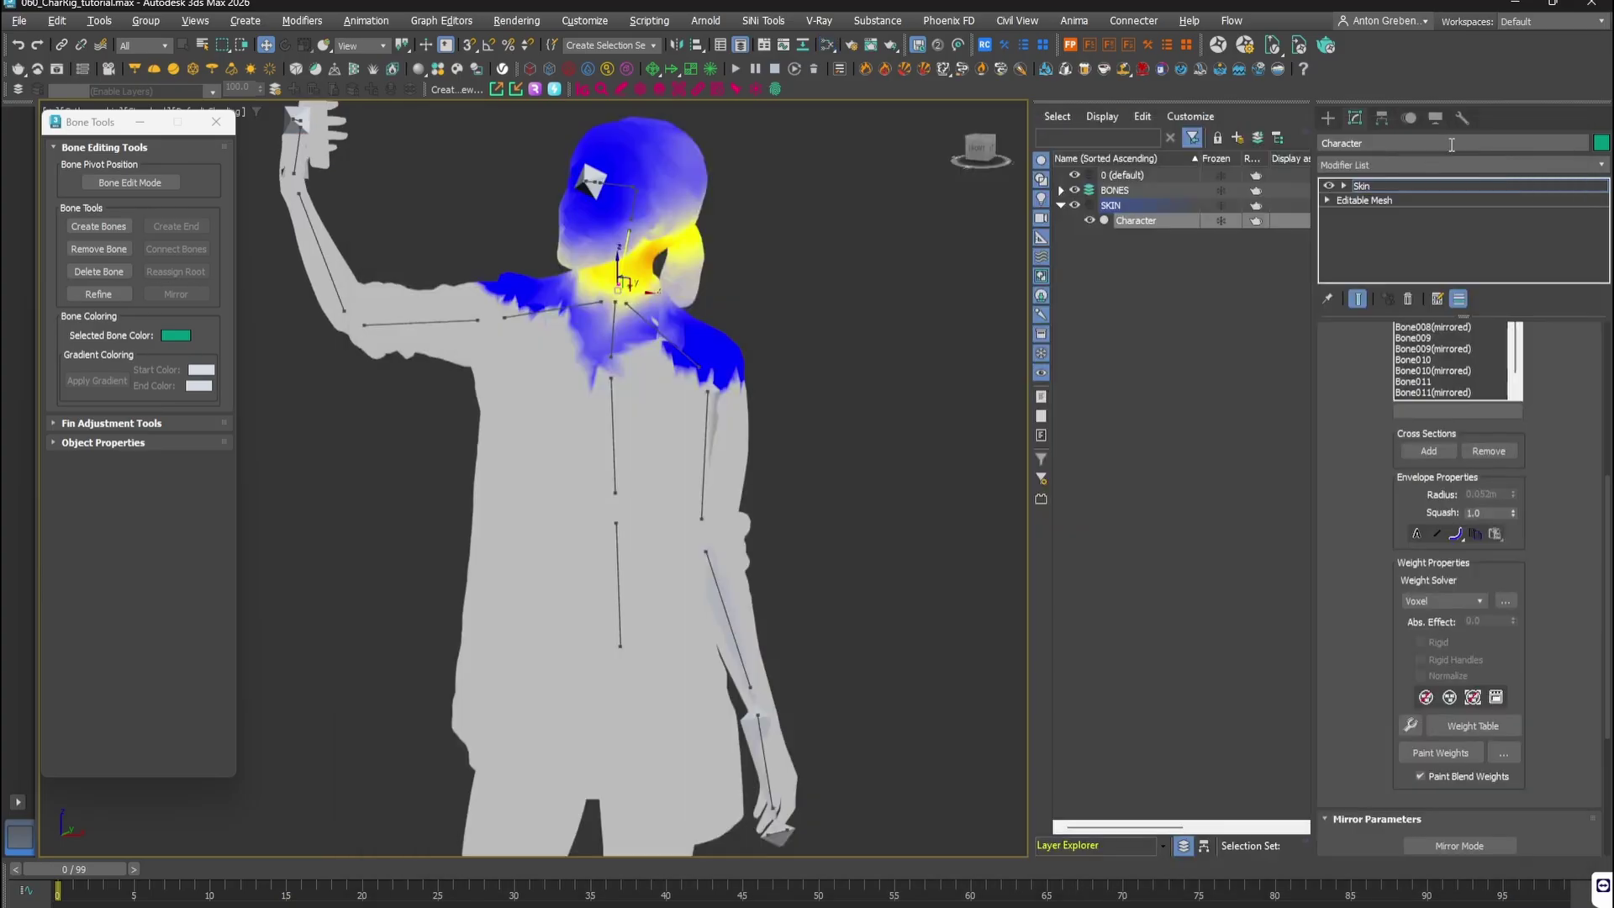
Step: Examine the weight distribution of the raised arm, shoulder and upper spine bones from several angles, and leave envelope editing
drag(565, 192, 563, 189)
alt+middle_drag(560, 158, 506, 362)
drag(402, 442, 400, 444)
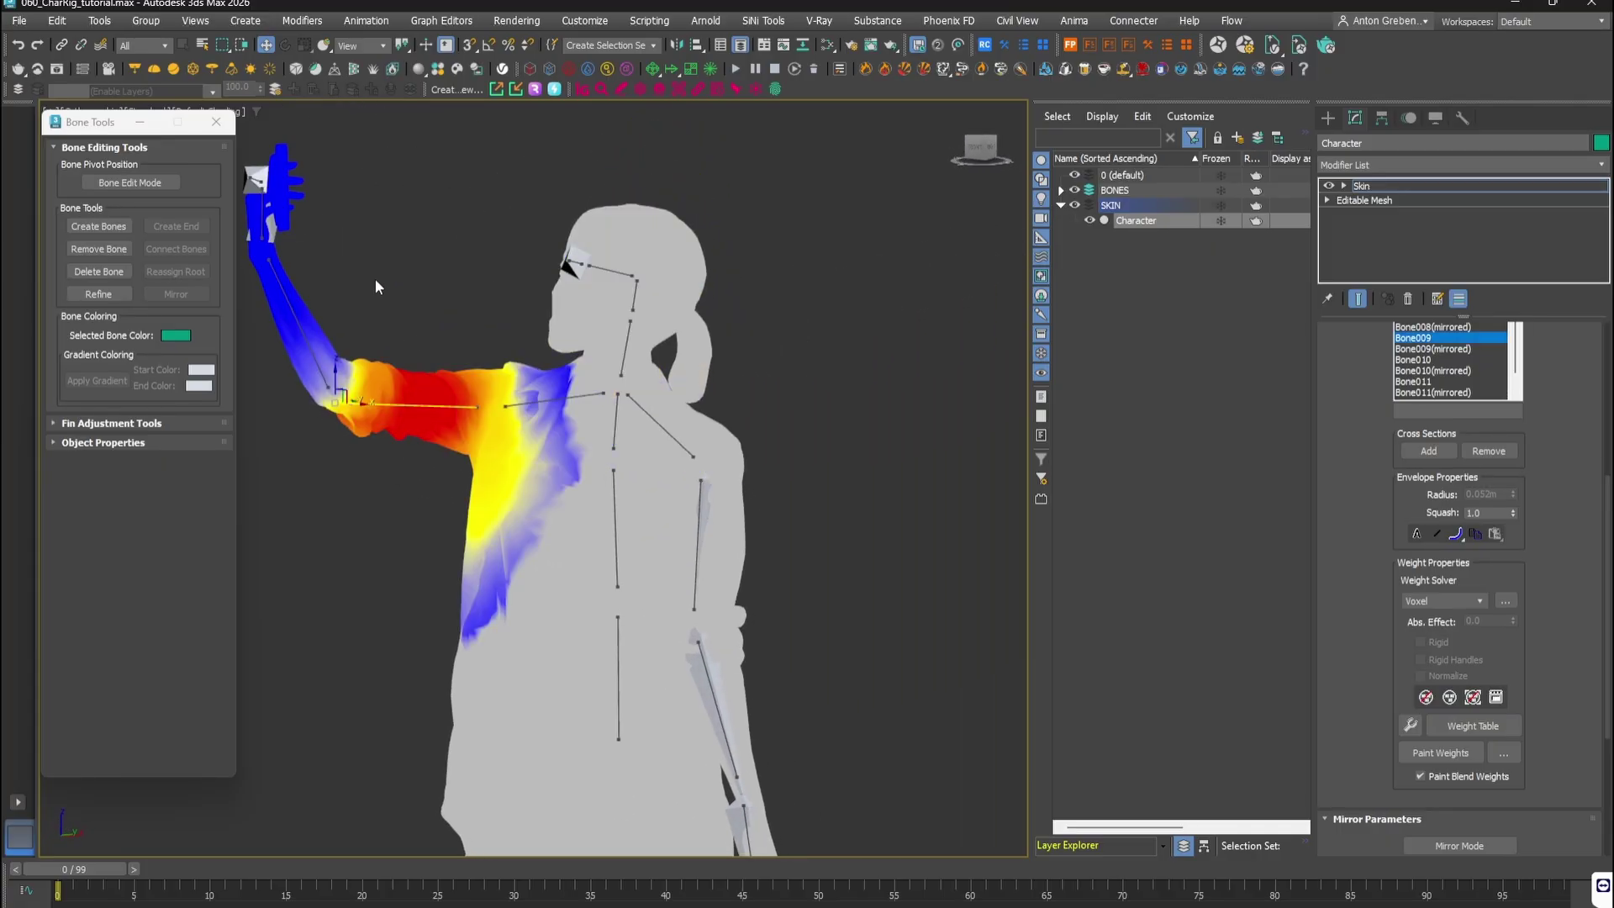
drag(375, 280, 285, 332)
click(553, 399)
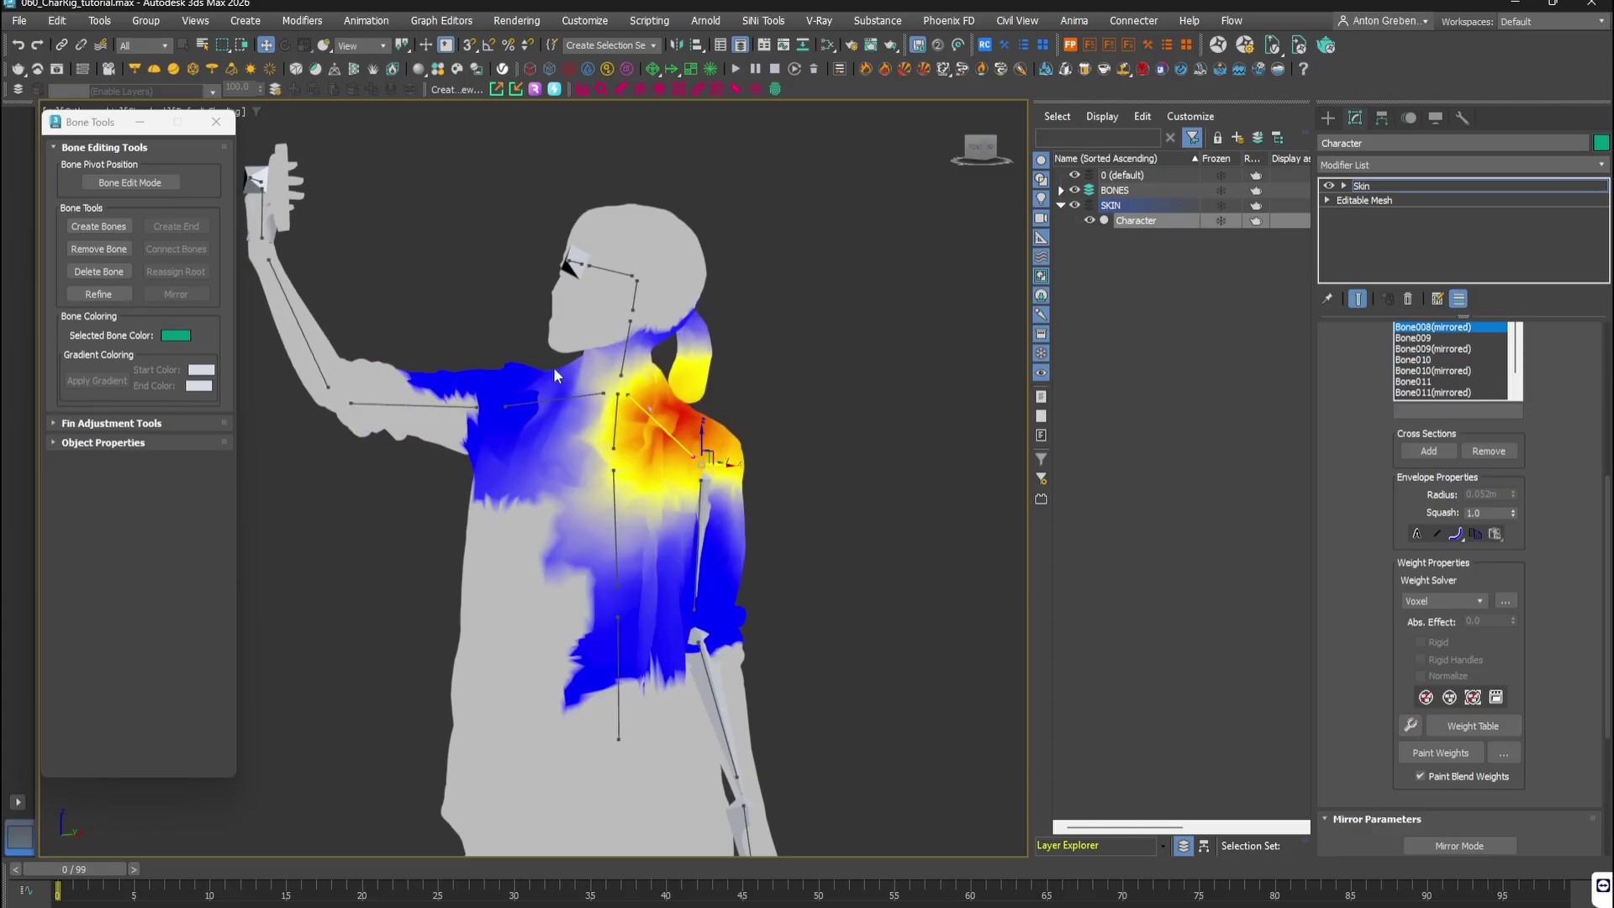
drag(635, 521, 638, 525)
alt+middle_drag(641, 529, 683, 600)
click(614, 440)
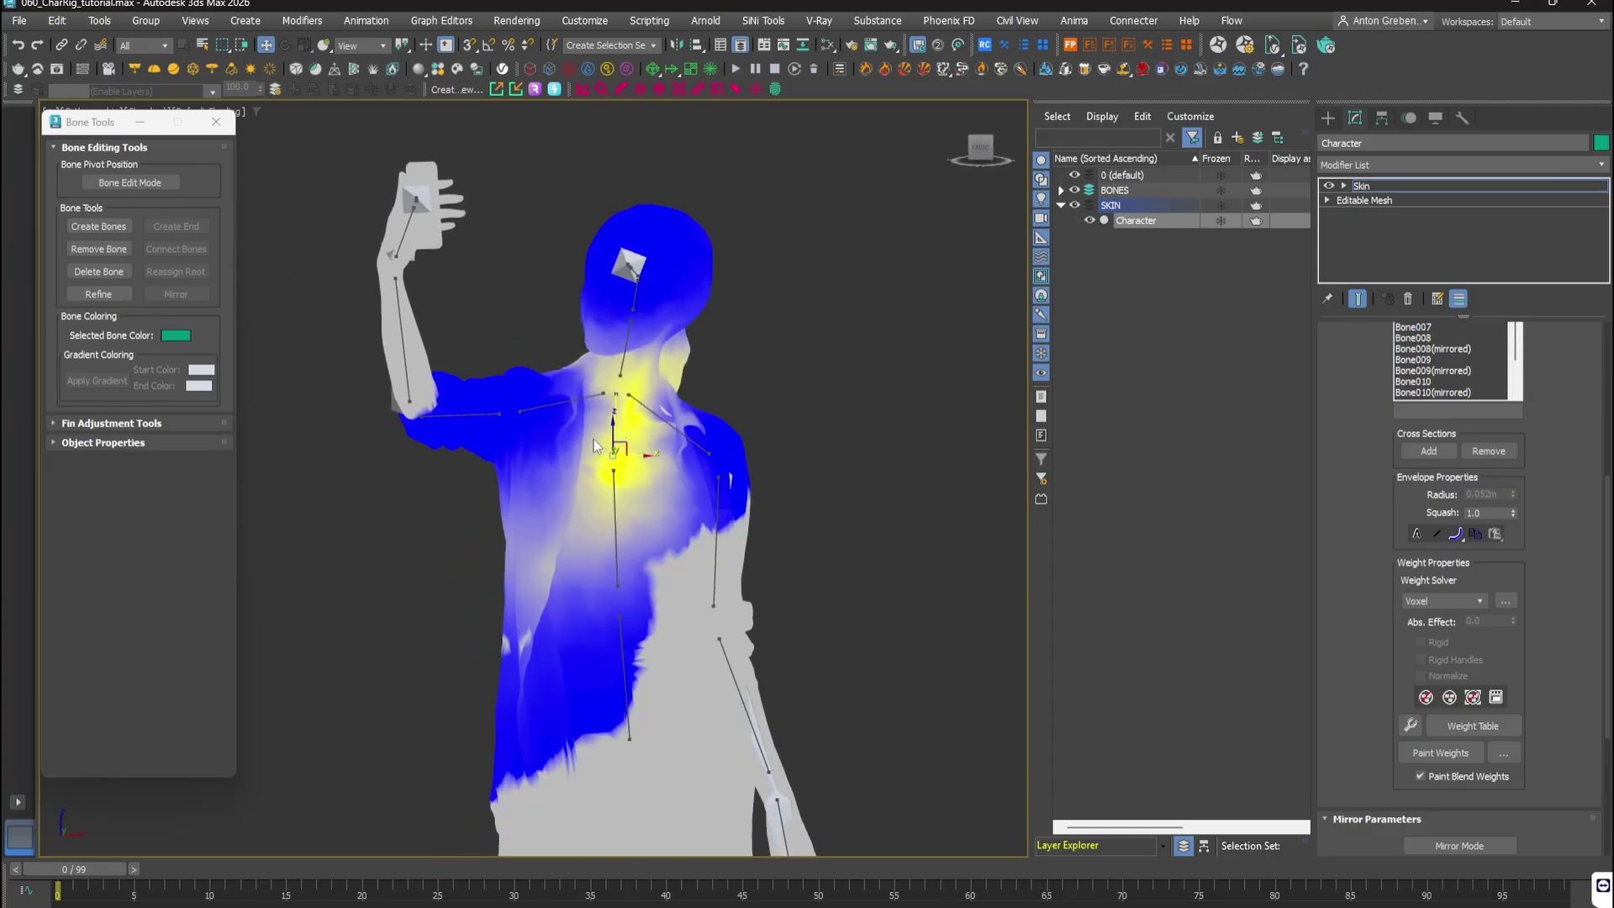
alt+middle_drag(655, 491, 670, 359)
click(943, 386)
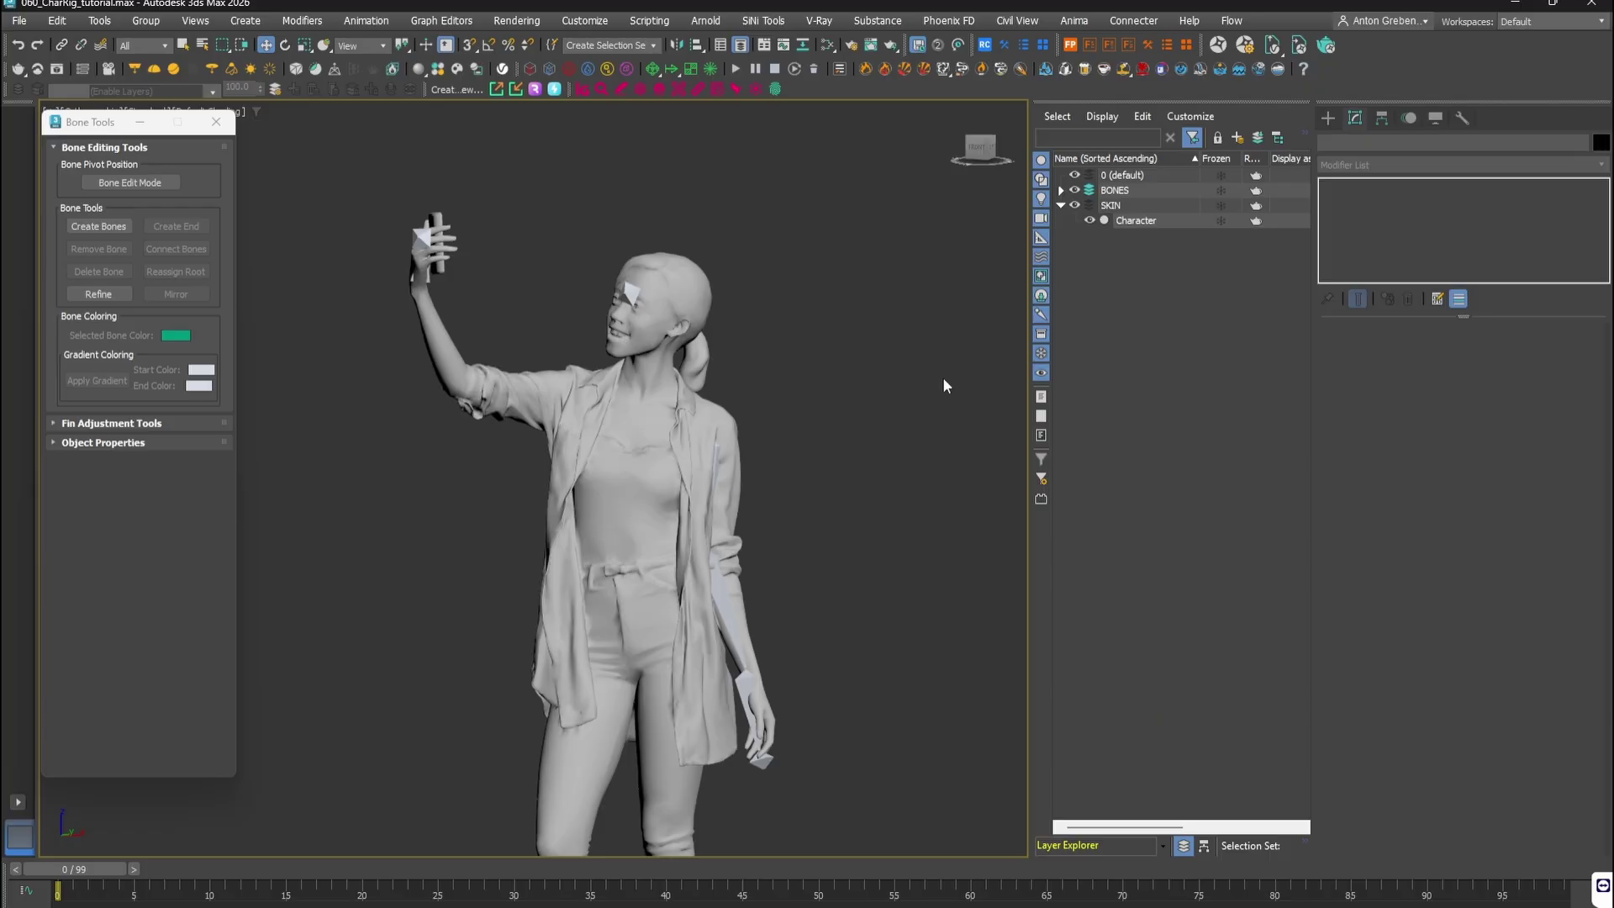
Step: Restrict the selection filter to Bone, show the scene in wireframe, and freeze the Character mesh
click(656, 453)
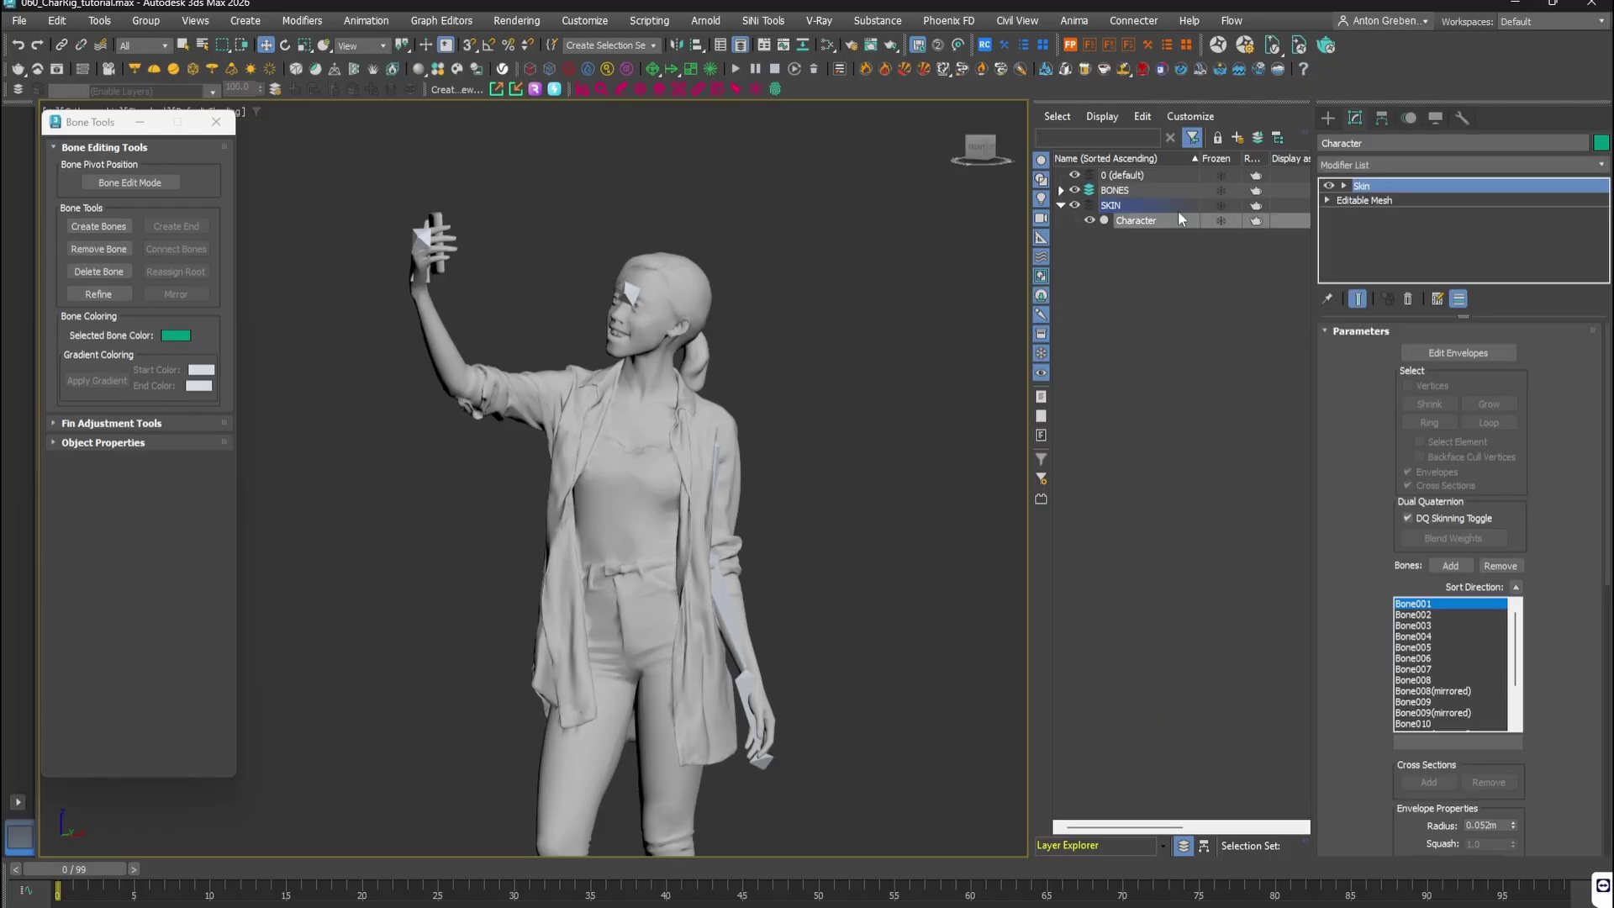
scroll(676, 290, up, 5)
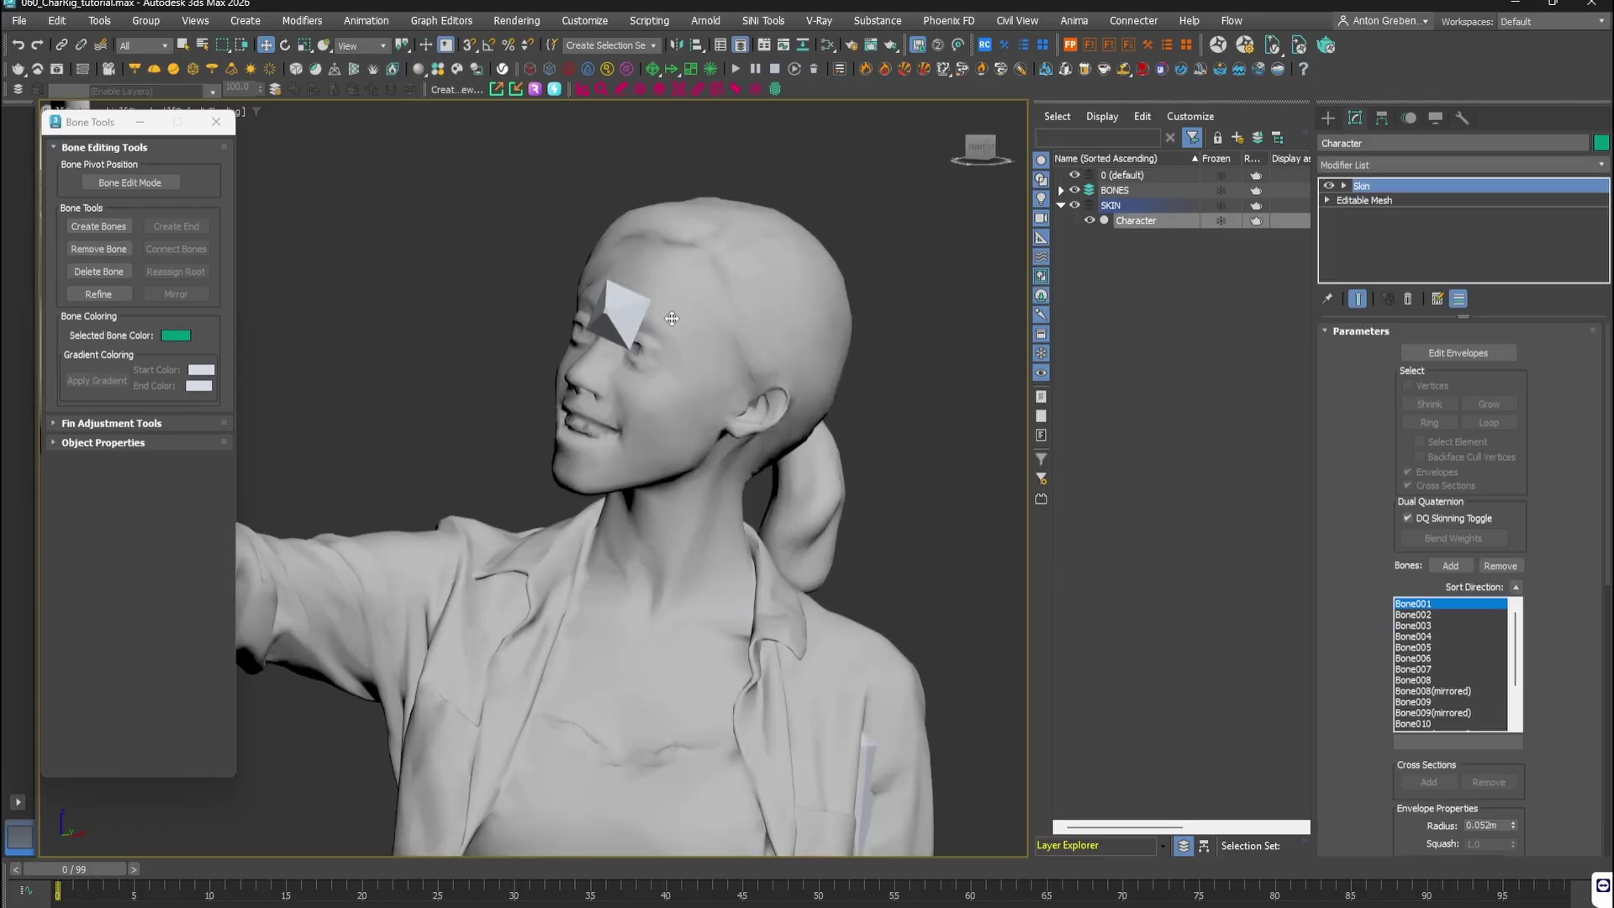
click(129, 47)
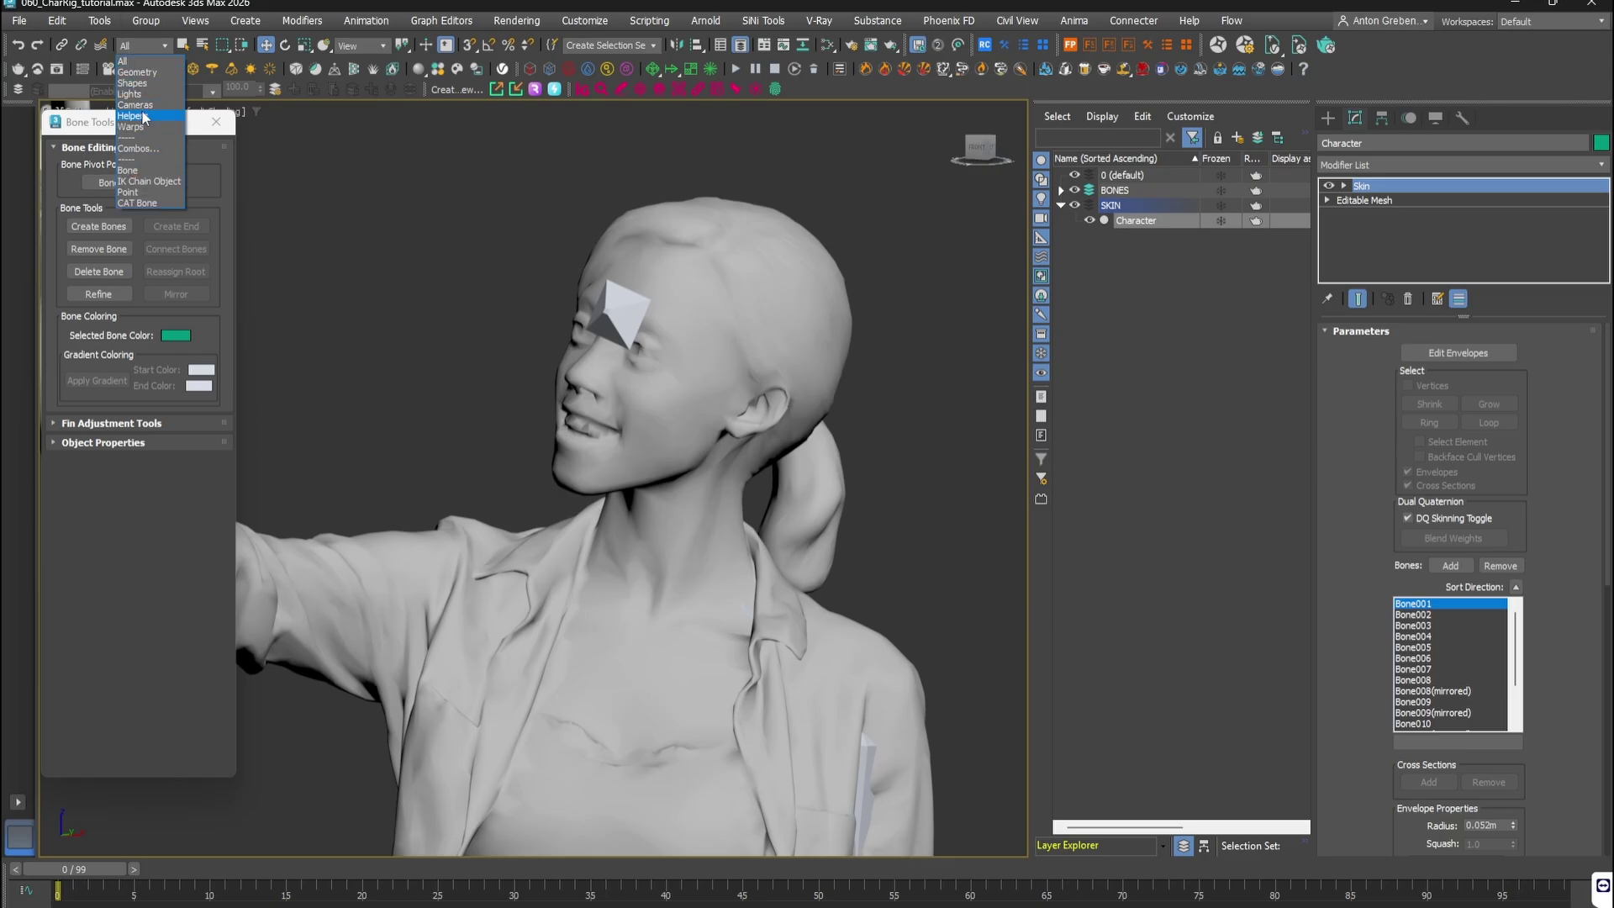
click(128, 170)
key(F3)
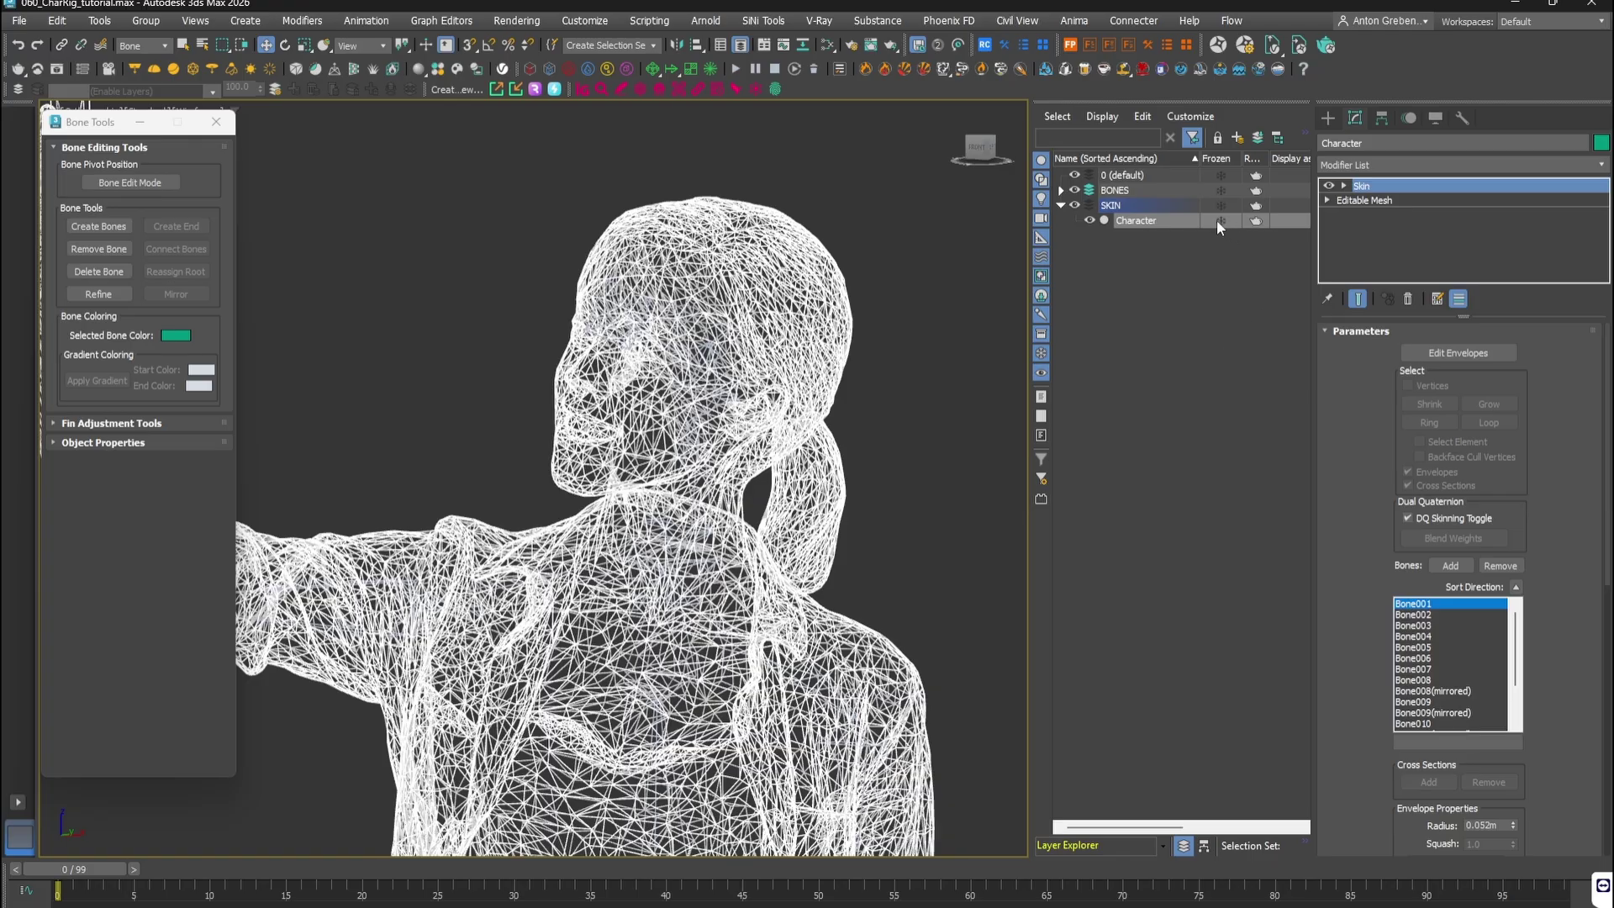
click(1071, 336)
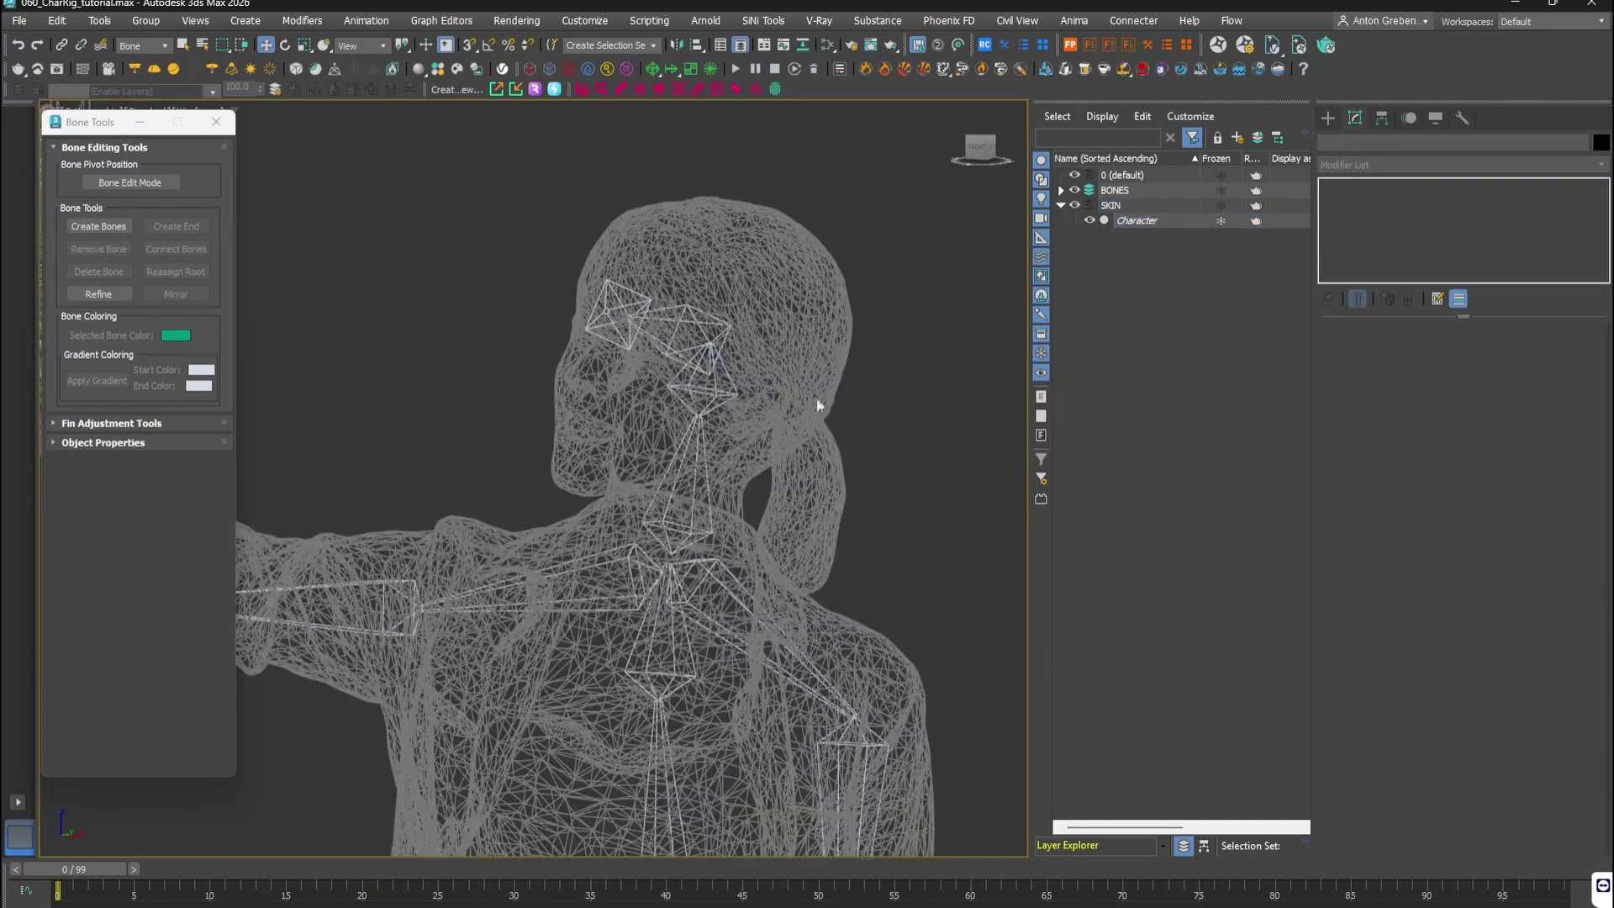
Step: Select the neck bone and rotate it in shaded view to test how the mesh deforms
click(700, 500)
key(F3)
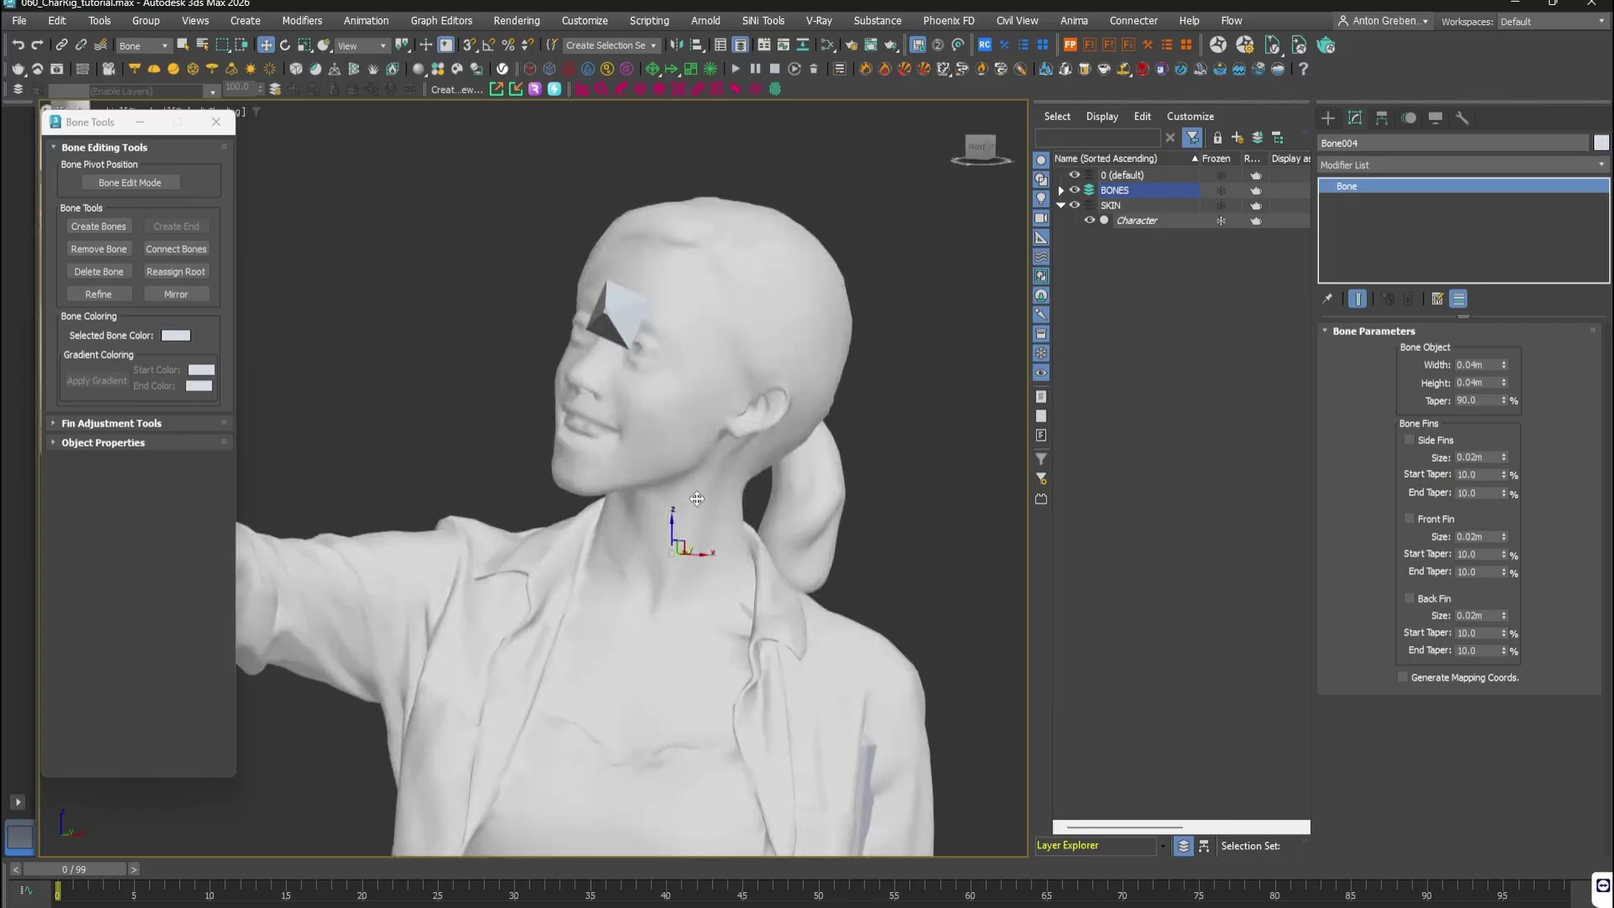
key(e)
mouse_move(689, 552)
mouse_down()
mouse_move(670, 555)
mouse_move(699, 554)
mouse_move(687, 524)
mouse_up()
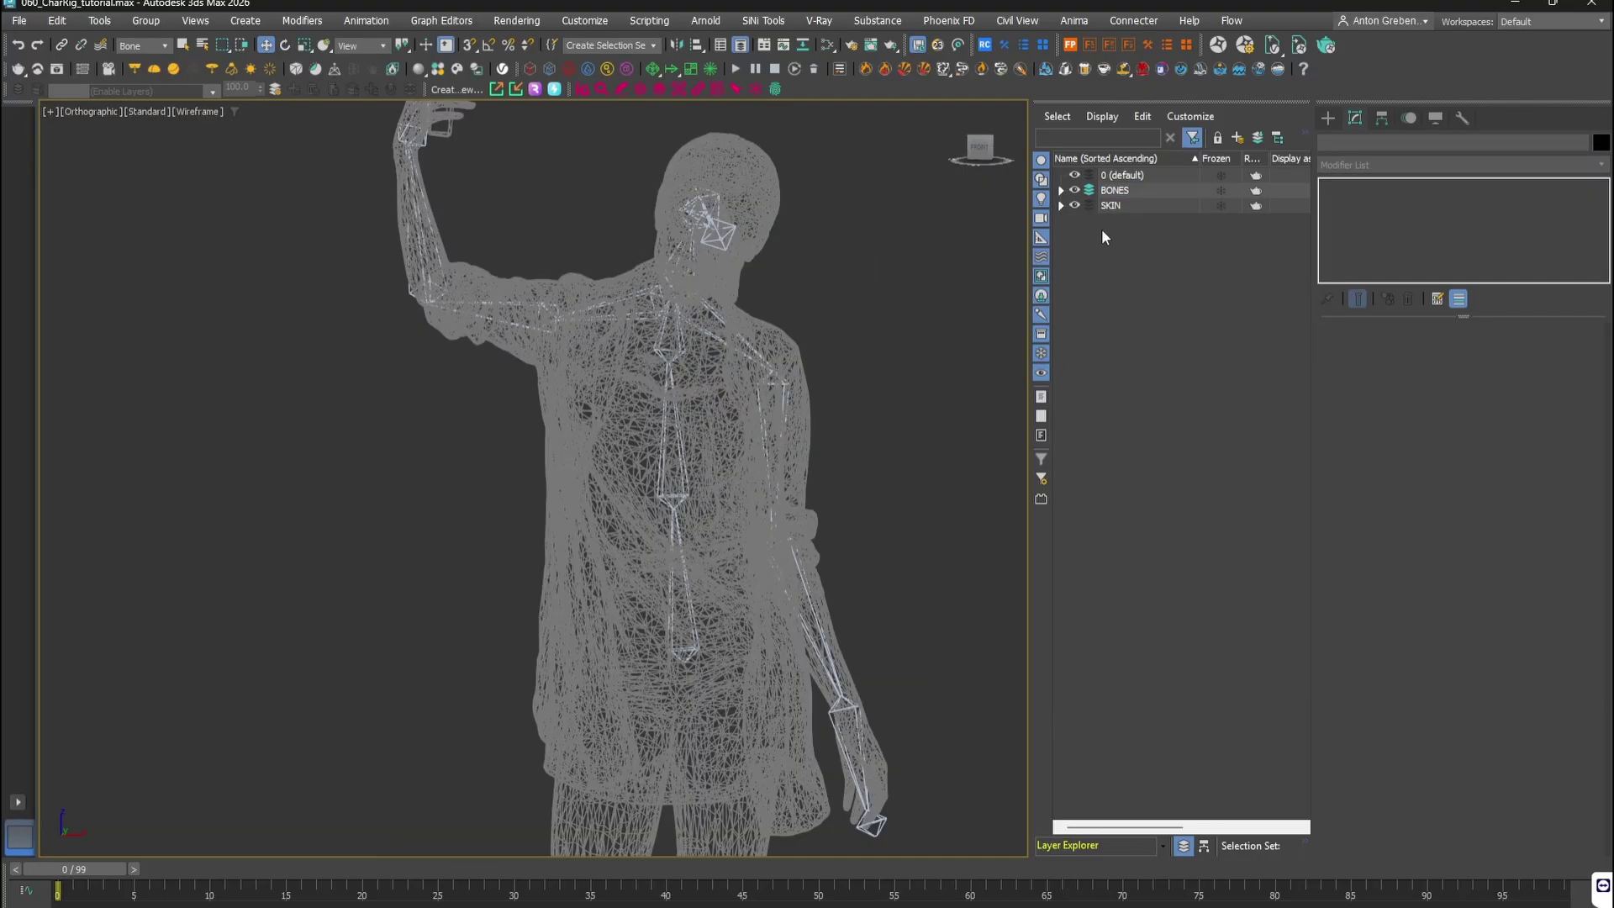
Step: Create a new layer and name it CONTROLLERS
right_click(1102, 229)
click(1051, 243)
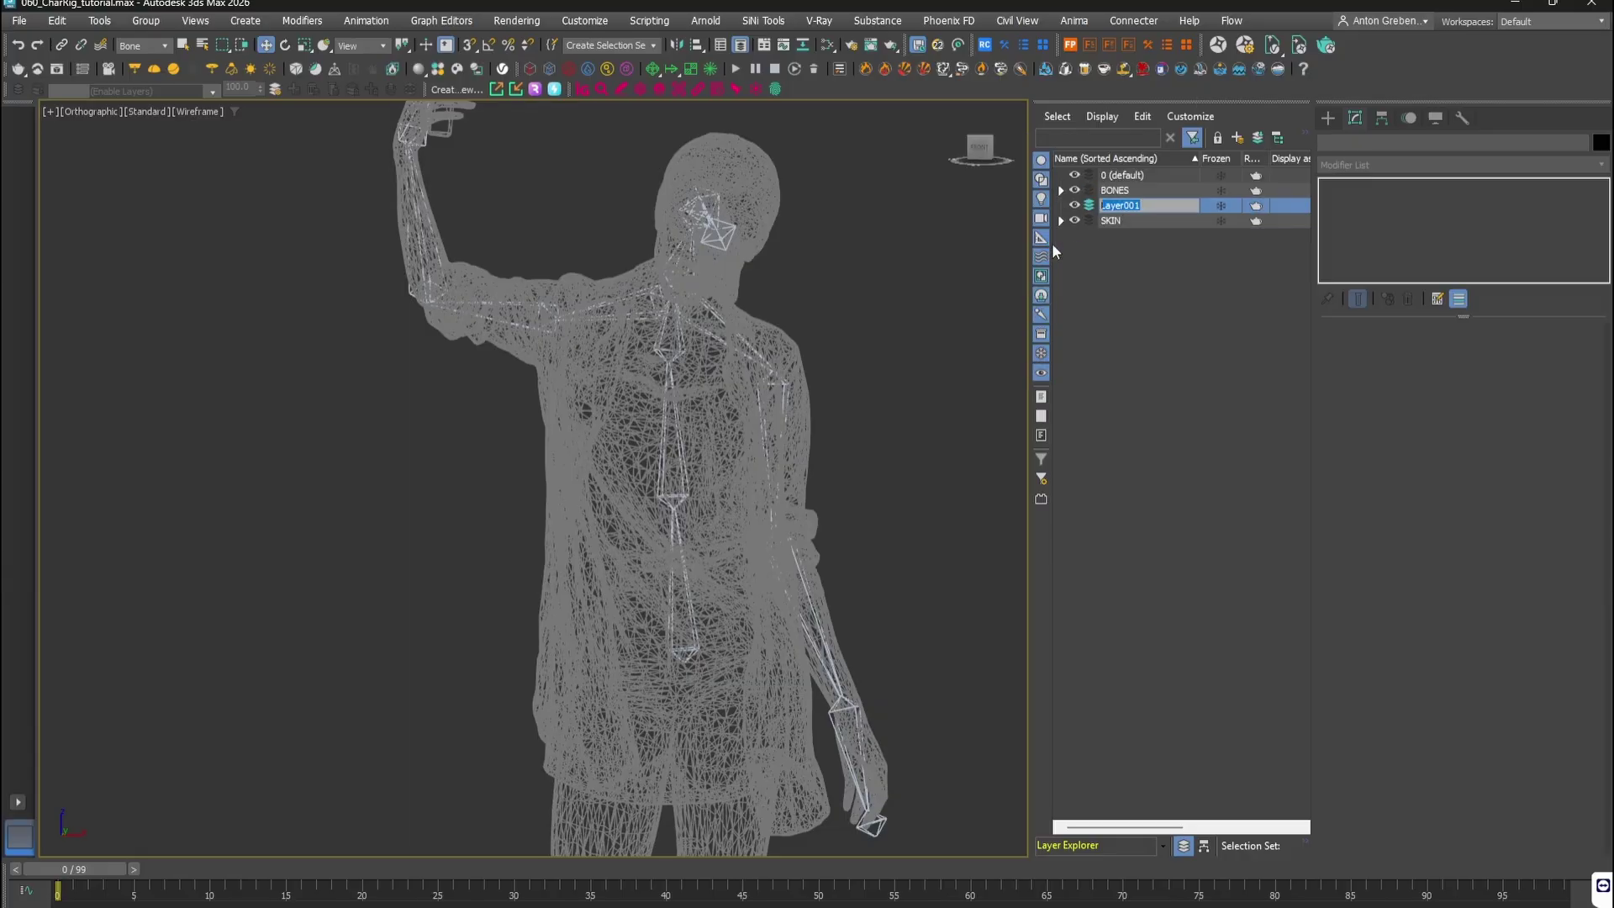
click(1122, 210)
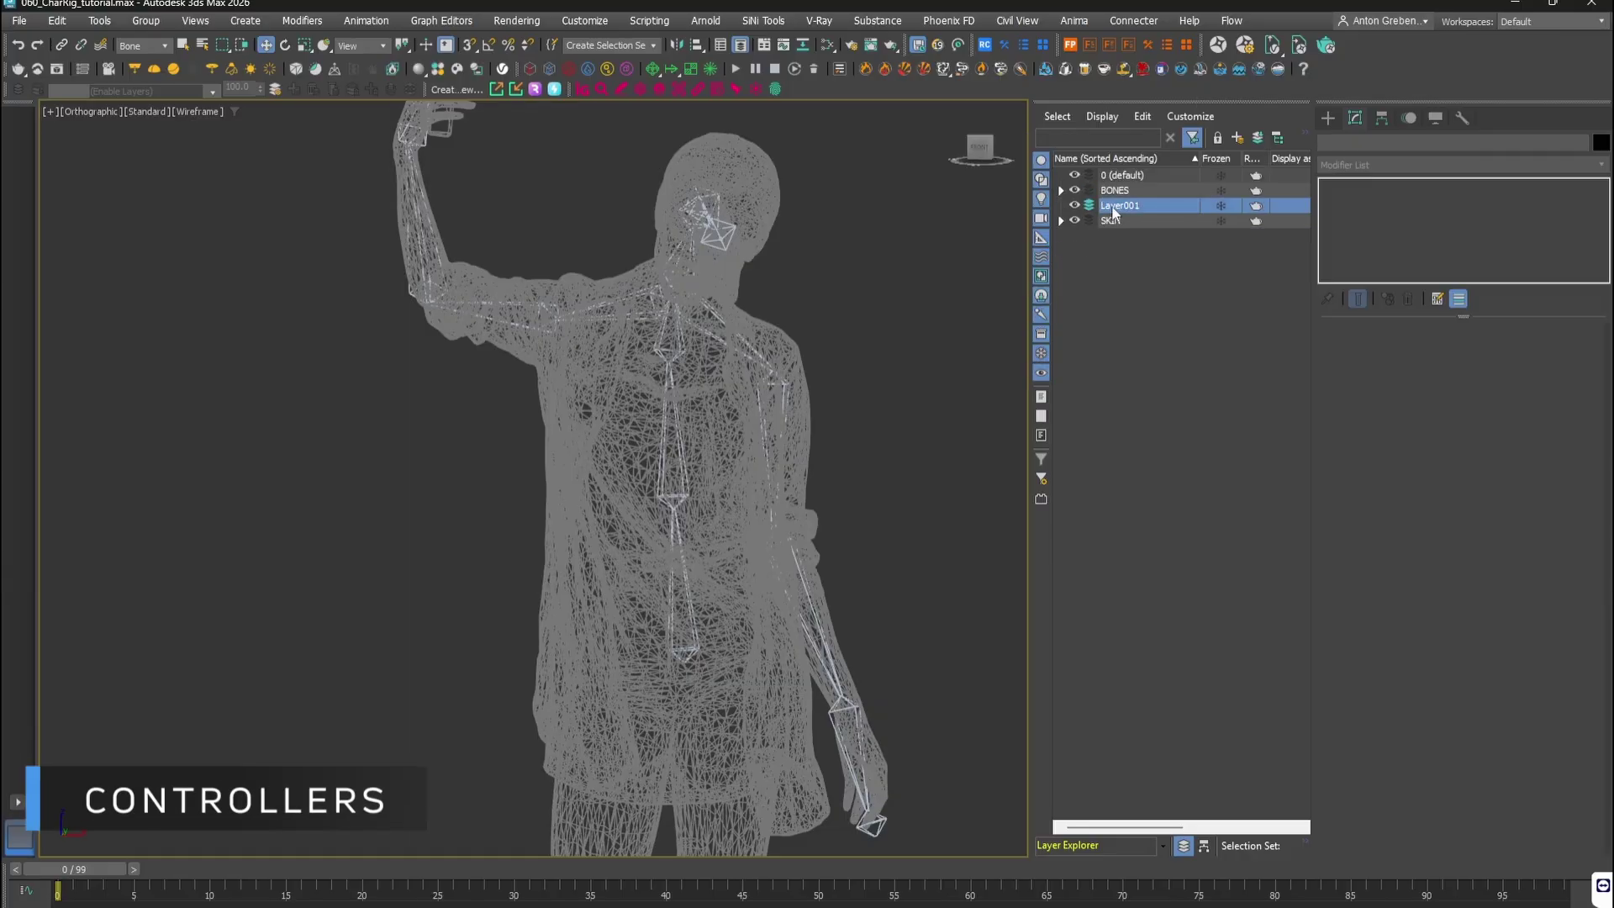
click(1113, 206)
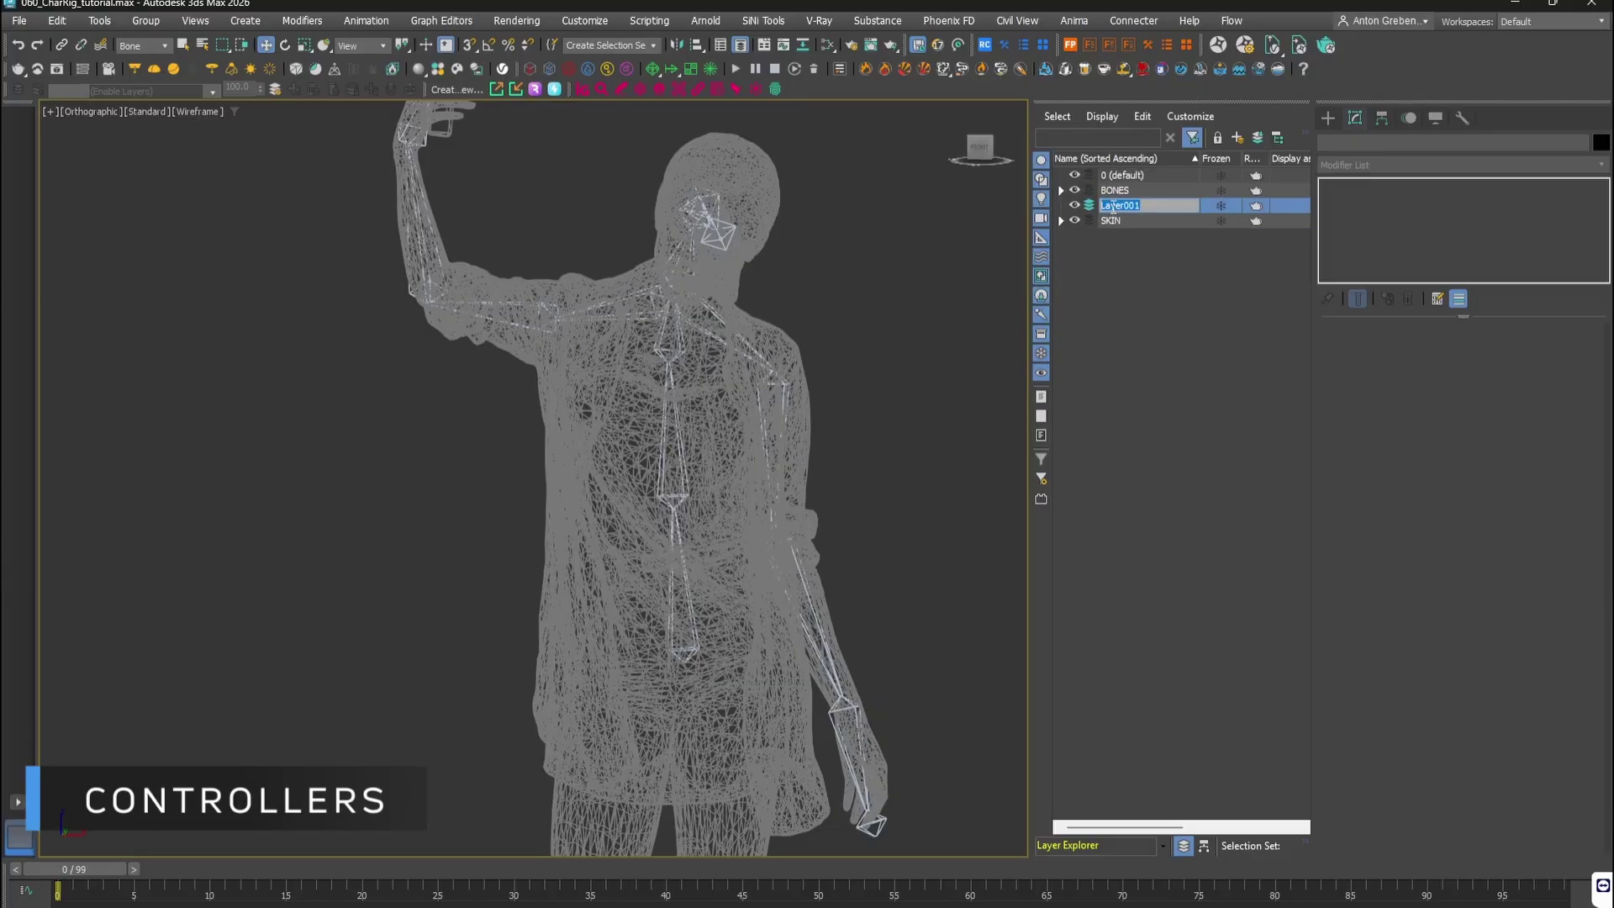
text(CONTROLLERS)
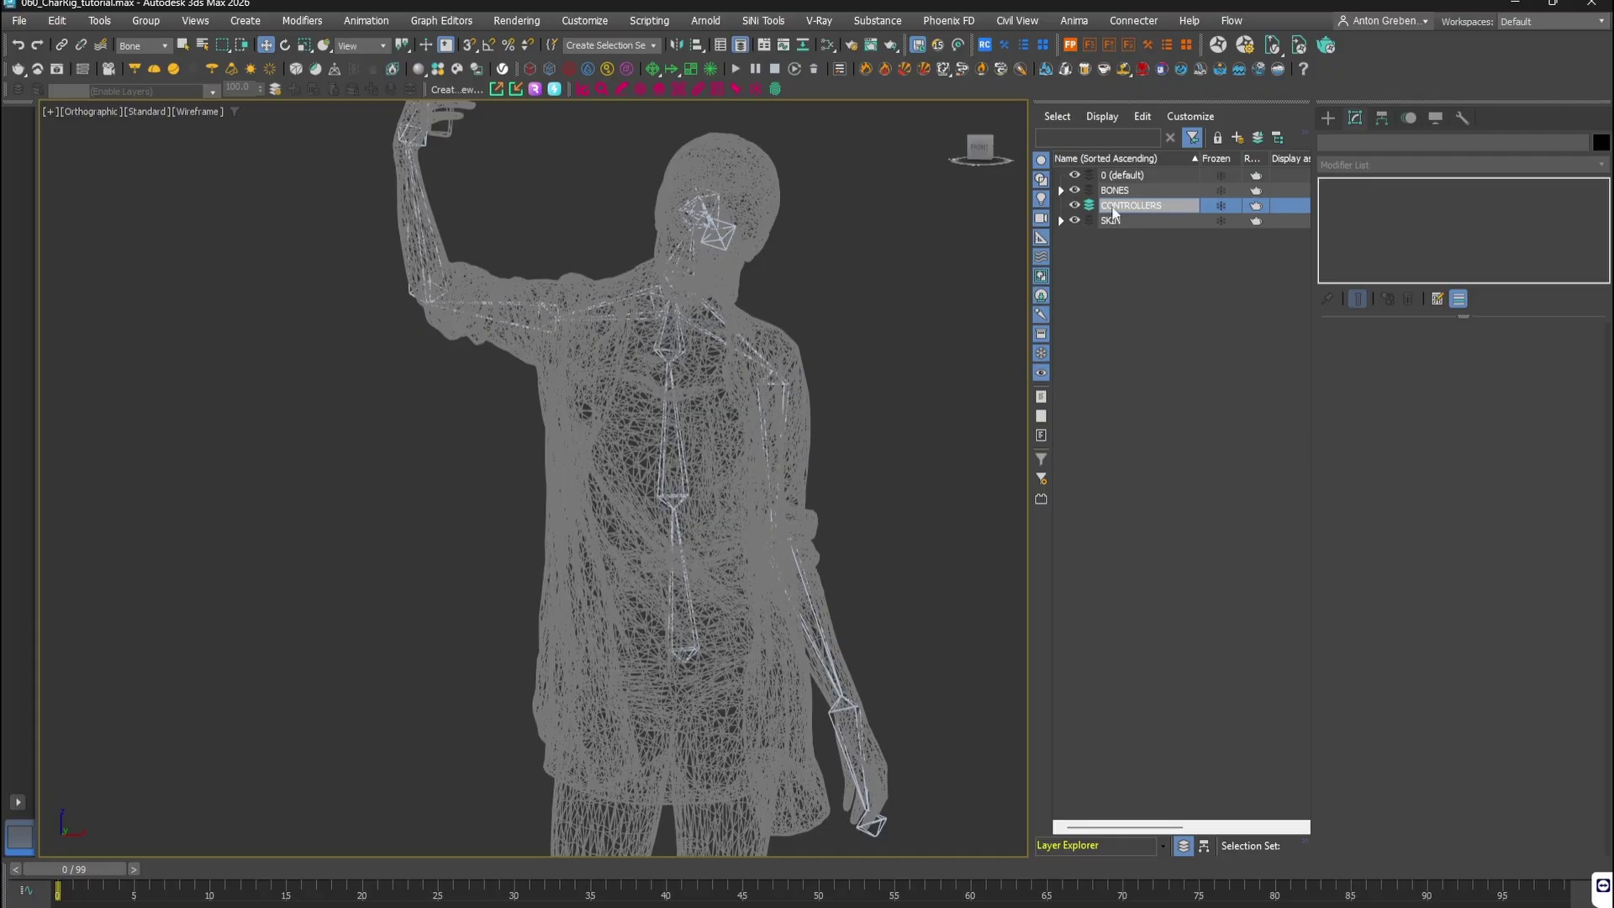
Step: Draw a circle spline with a radius of about 0.249 m around the character's head and upper body in the top view
key(Return)
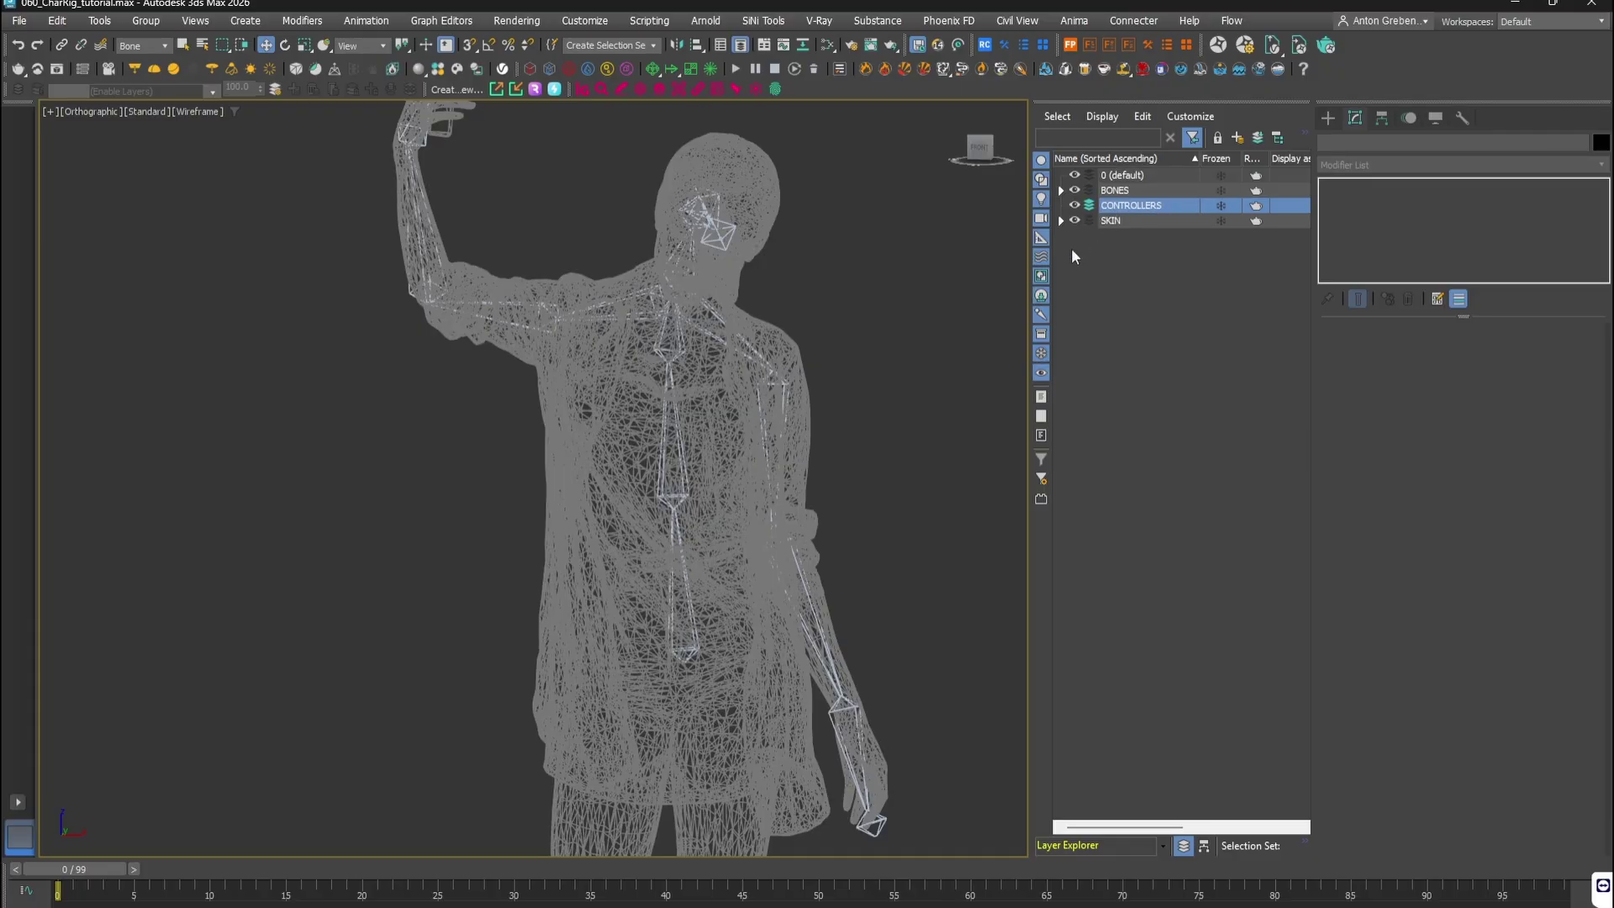
key(t)
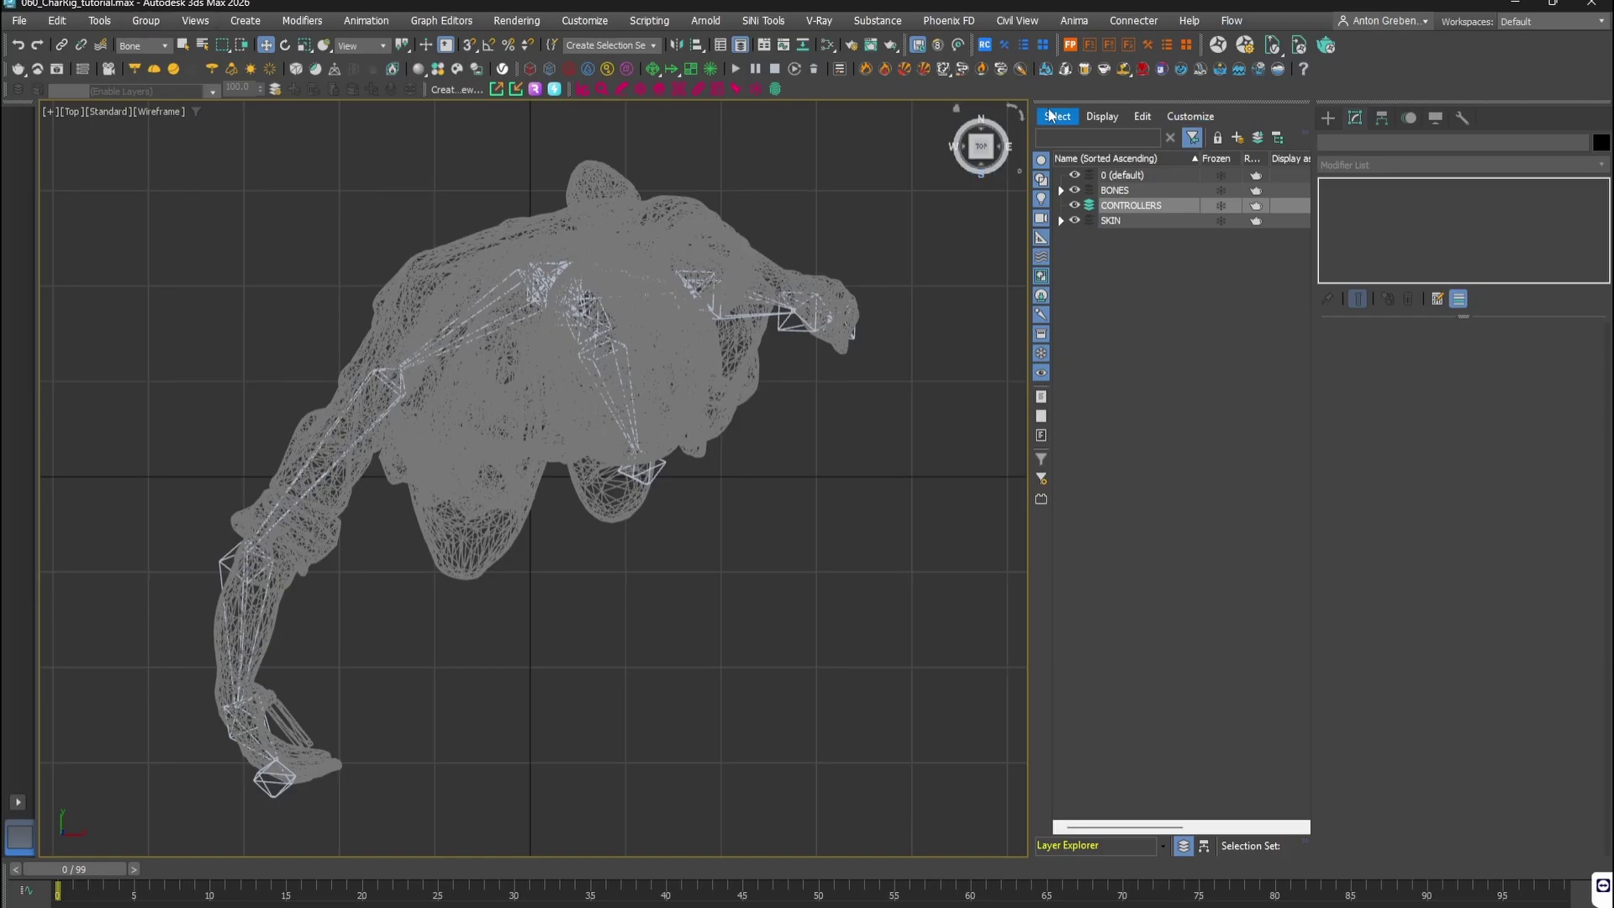
click(1328, 118)
click(1349, 166)
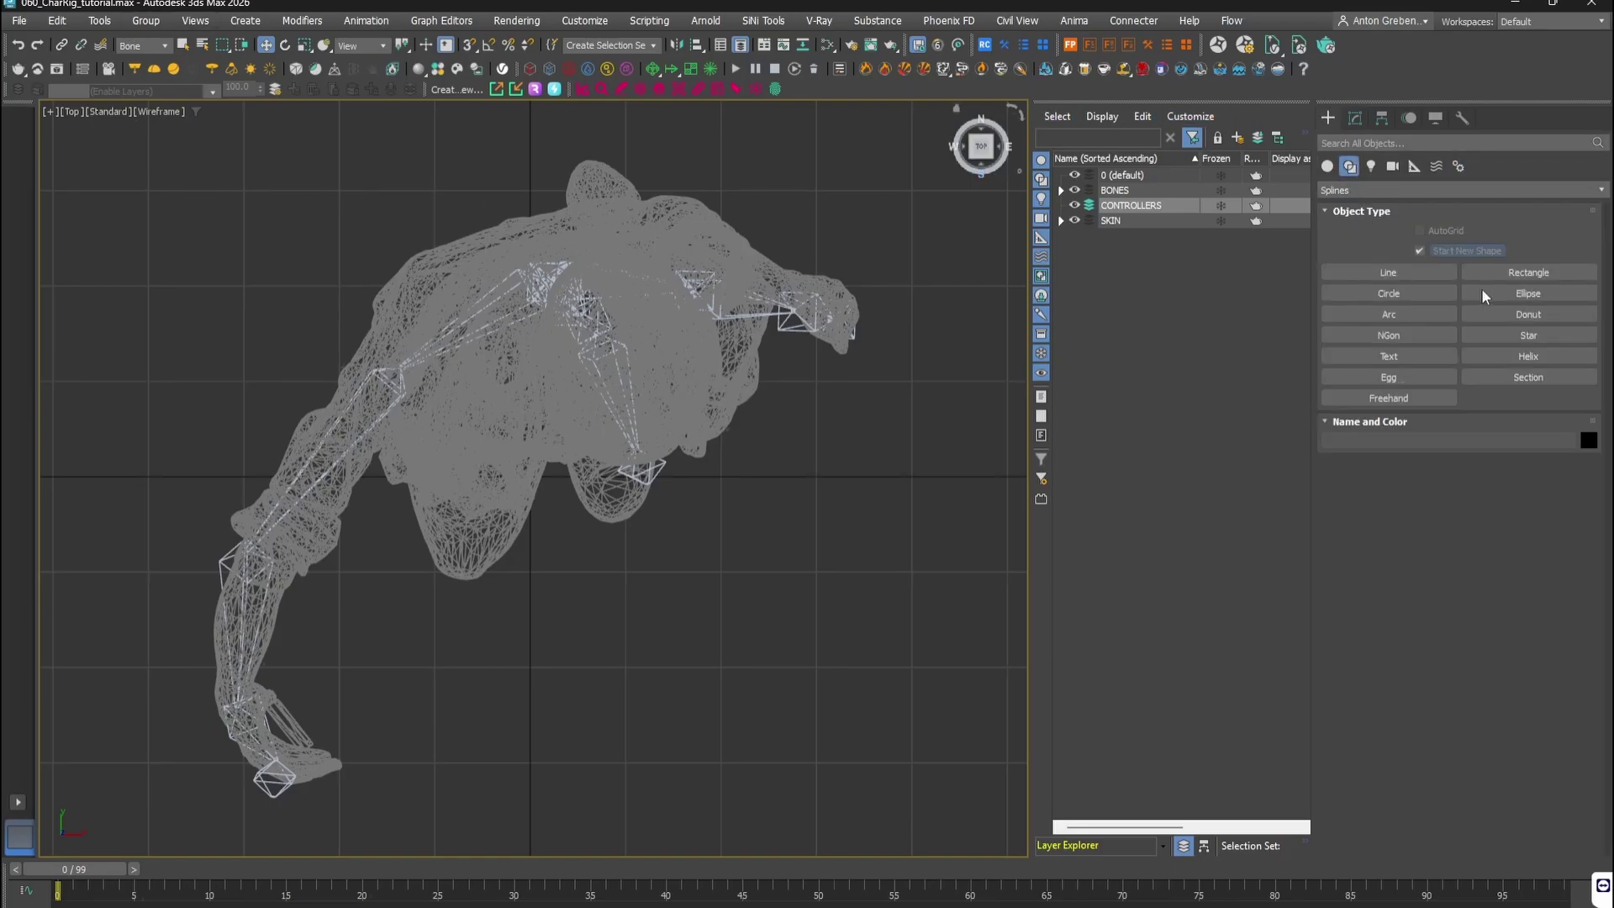
click(1396, 296)
drag(580, 298, 740, 462)
right_click(741, 463)
Step: Set the selection filter back to All and raise the circle from the ground to the character's head in the front view
key(f)
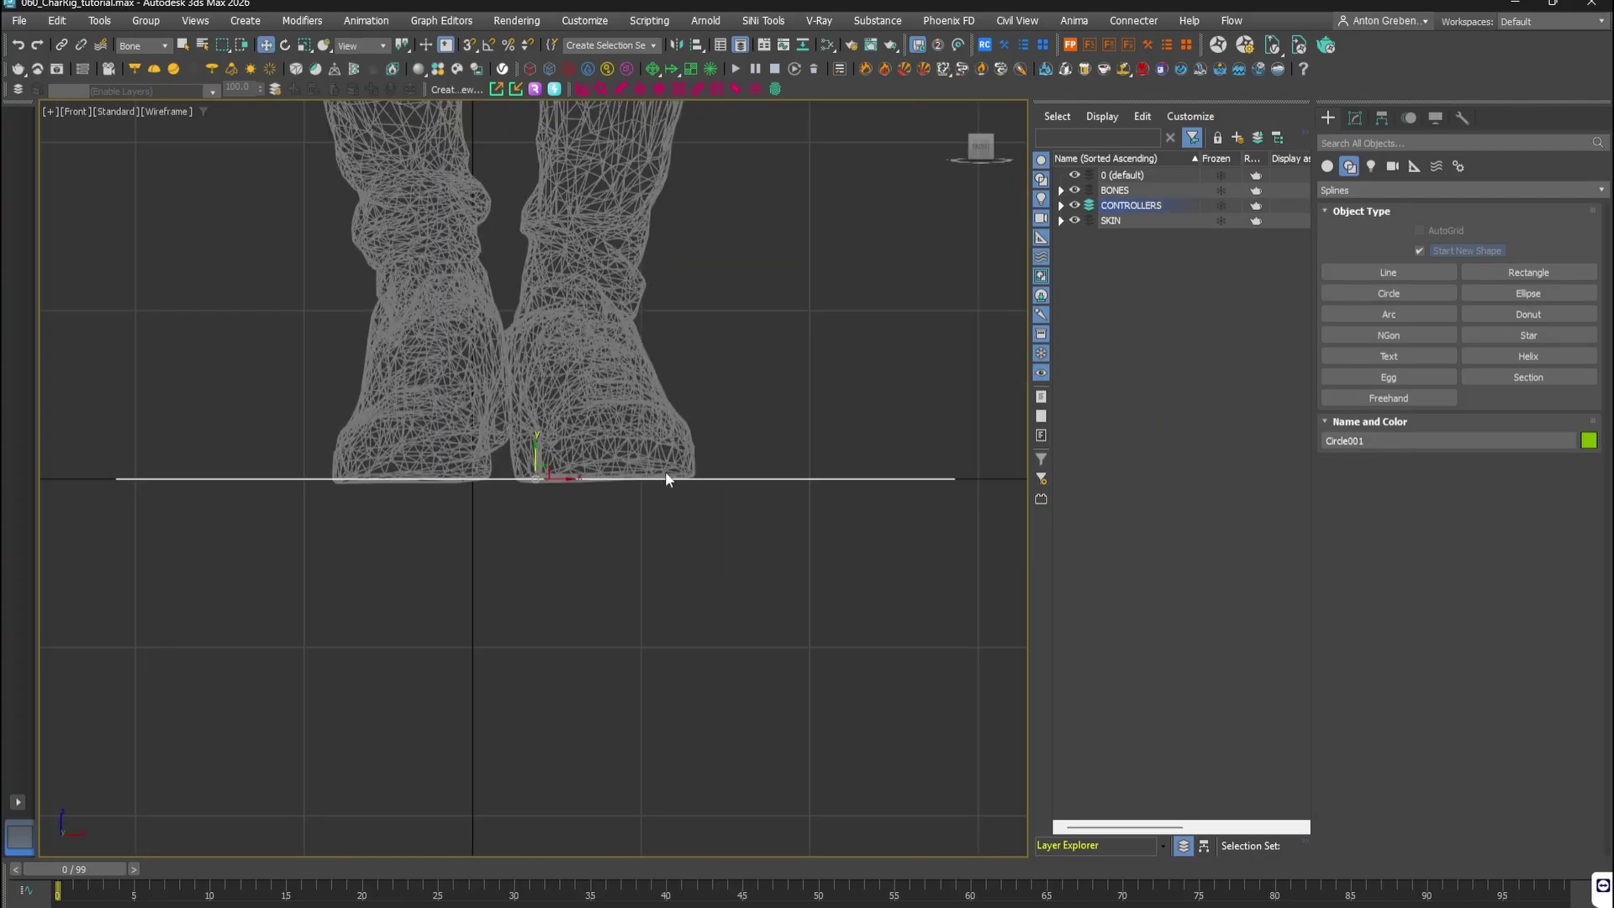
scroll(660, 546, down, 10)
click(599, 535)
scroll(599, 540, up, 5)
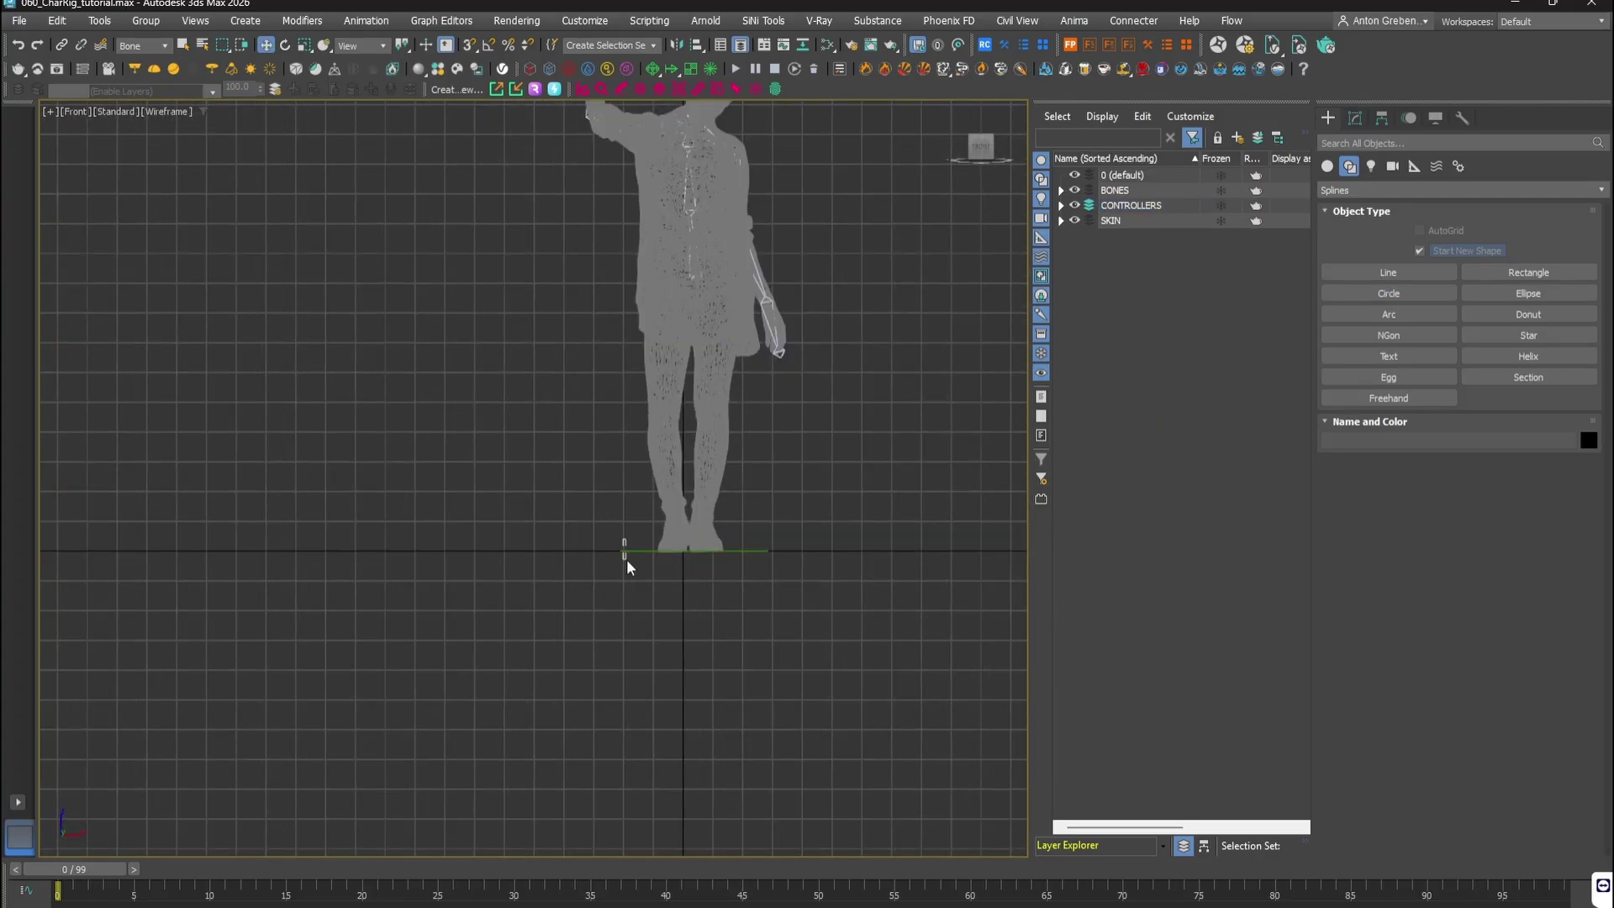
middle_drag(675, 612, 643, 758)
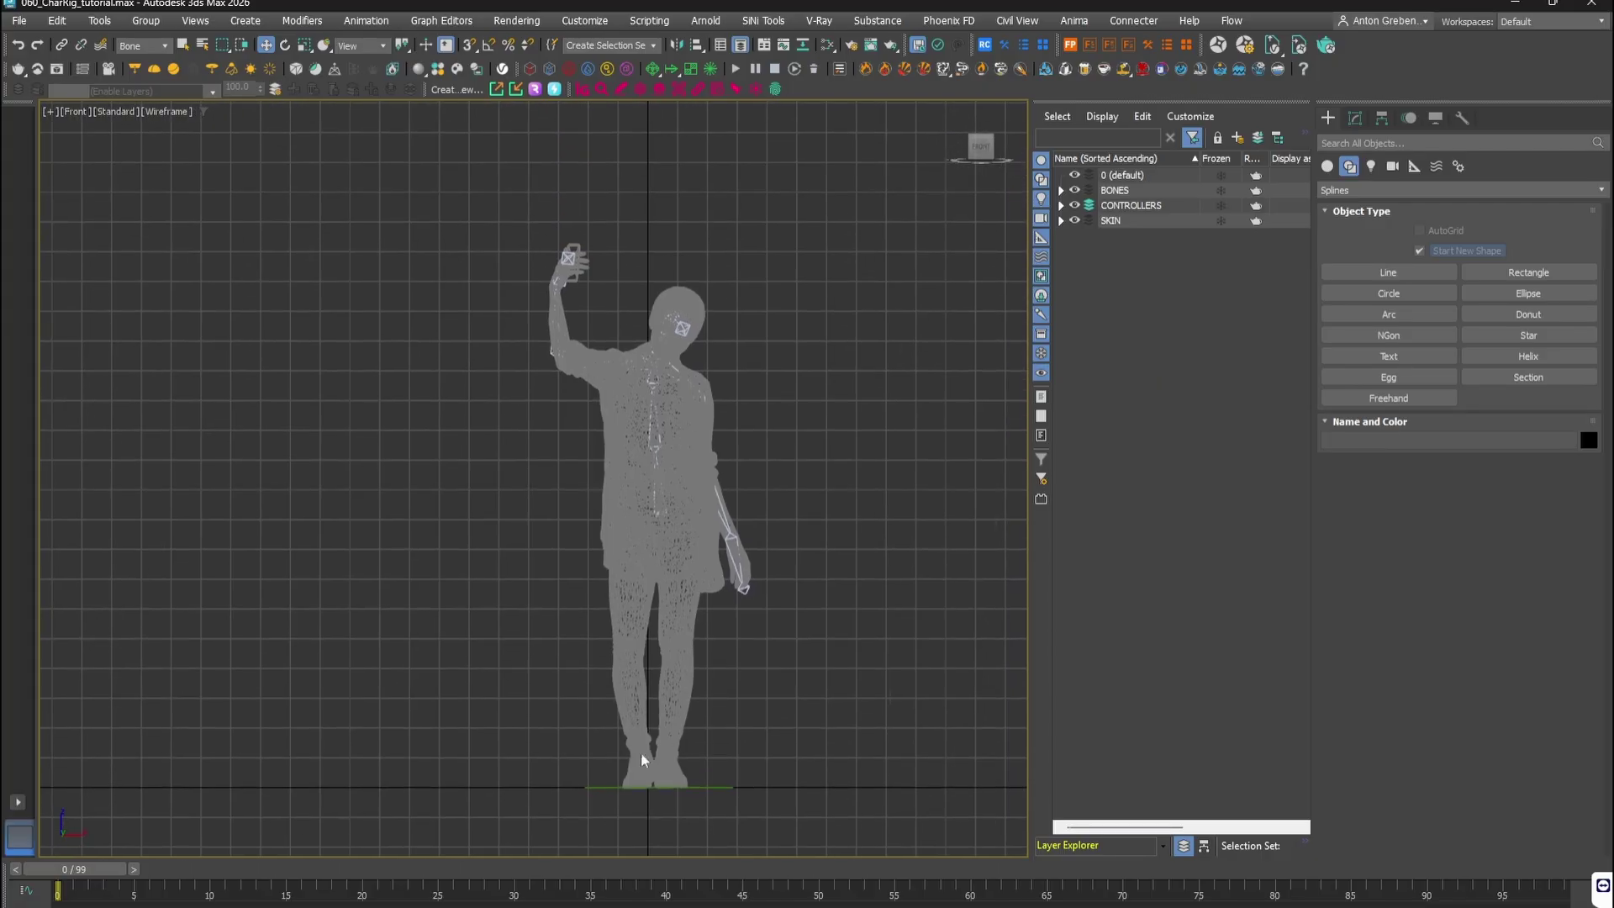
click(135, 47)
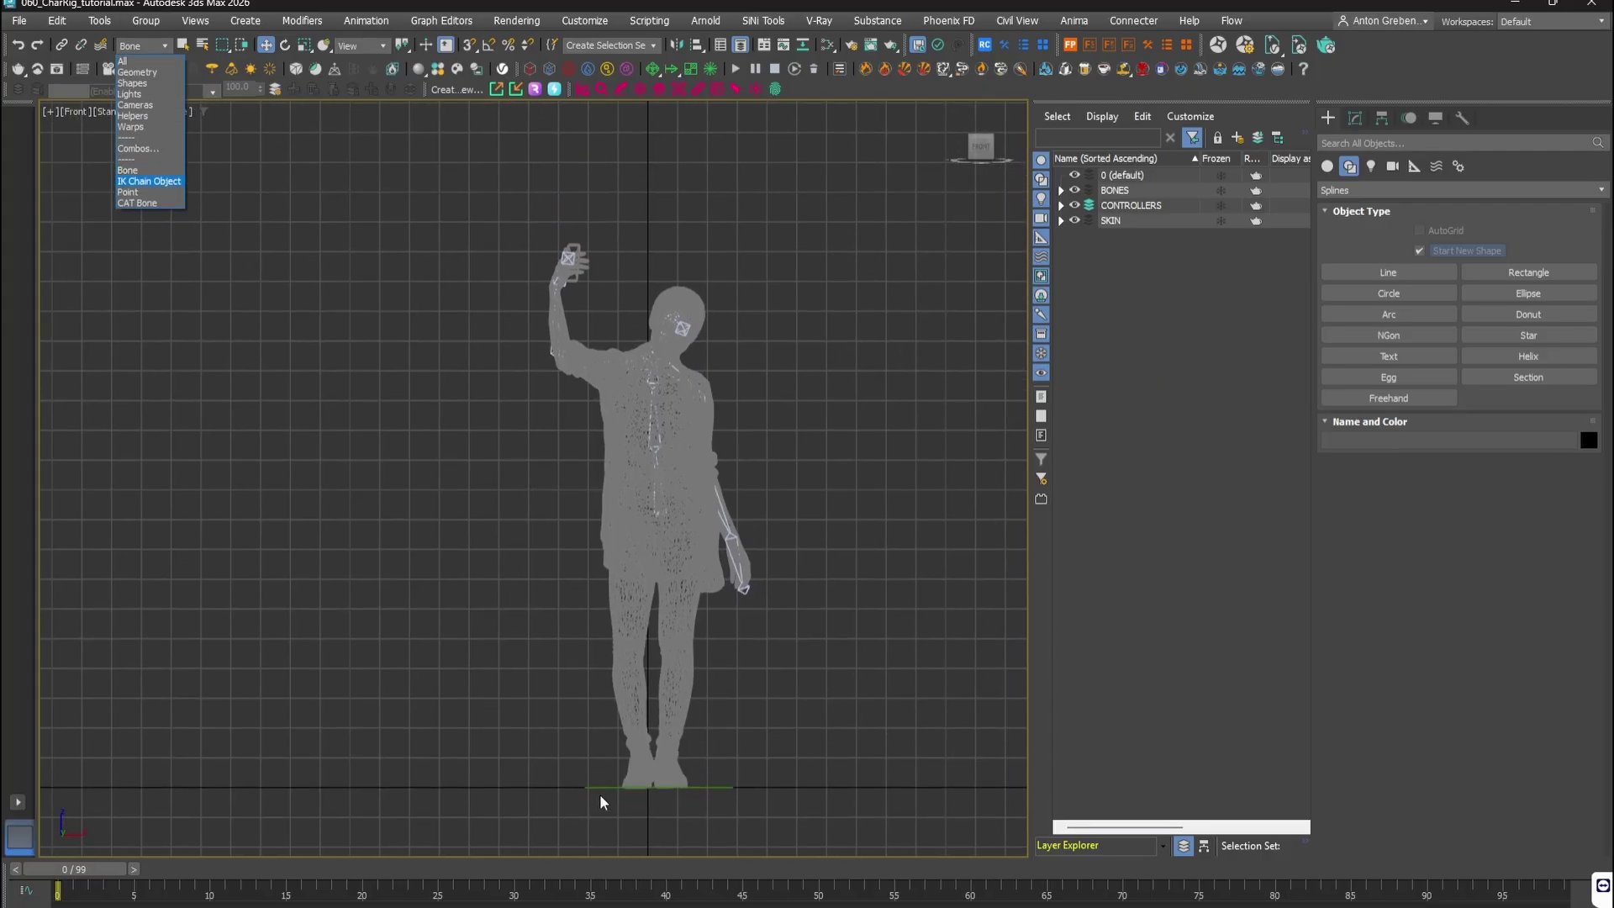
click(126, 61)
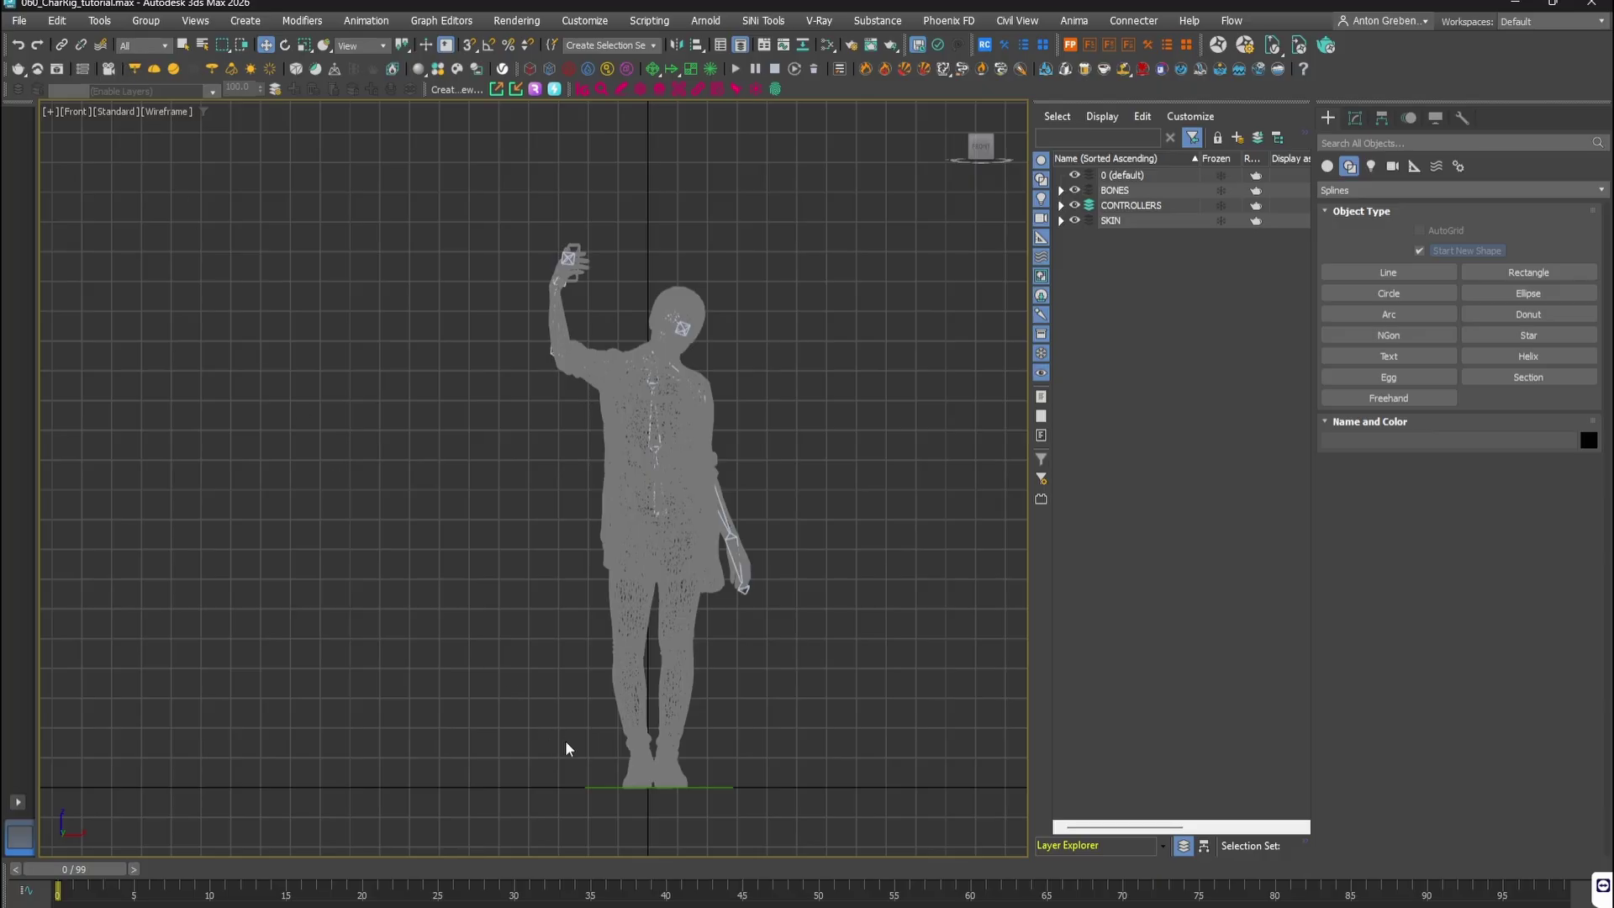
click(593, 789)
drag(658, 767, 650, 331)
scroll(711, 303, up, 3)
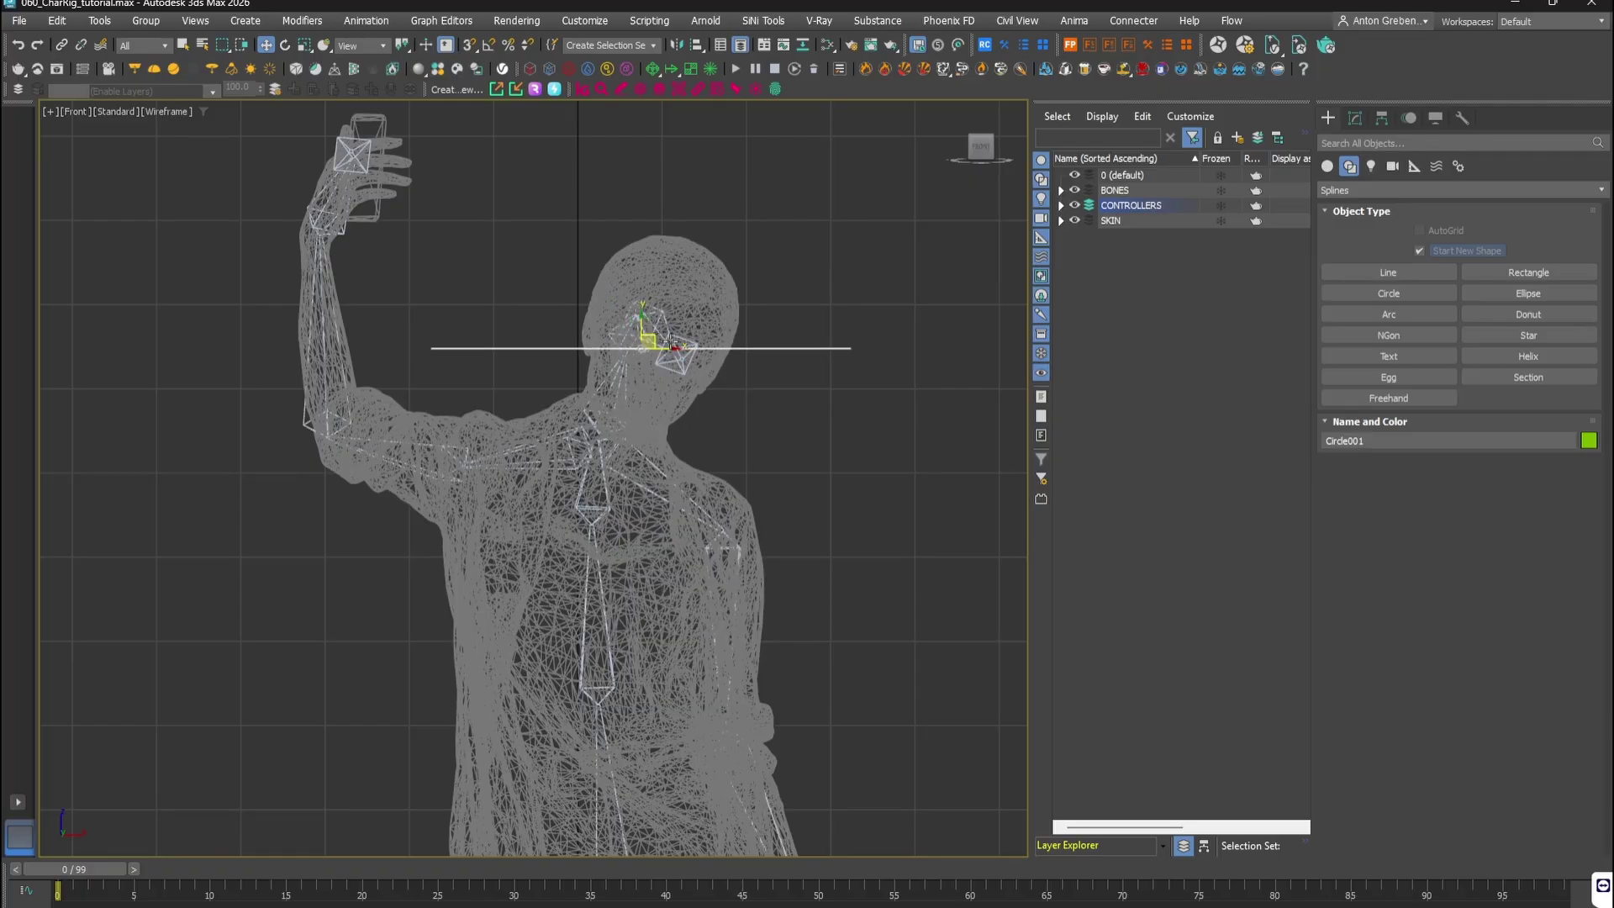
Step: Tilt the circle to follow the inclination of the head and shift it so that it surrounds the head
key(e)
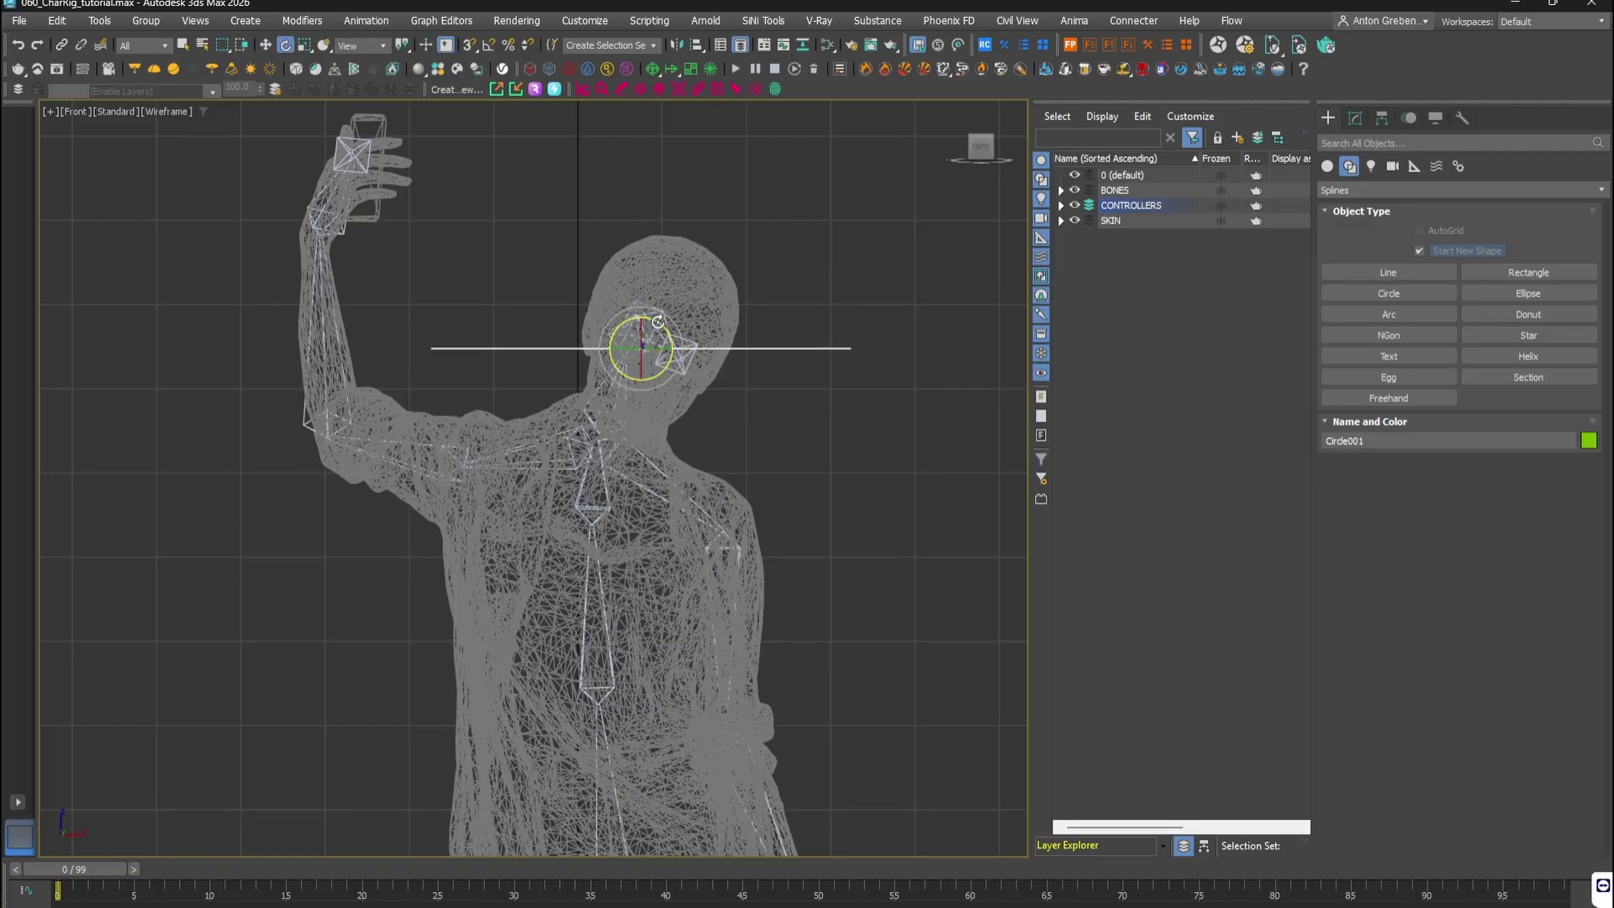
drag(683, 357, 682, 347)
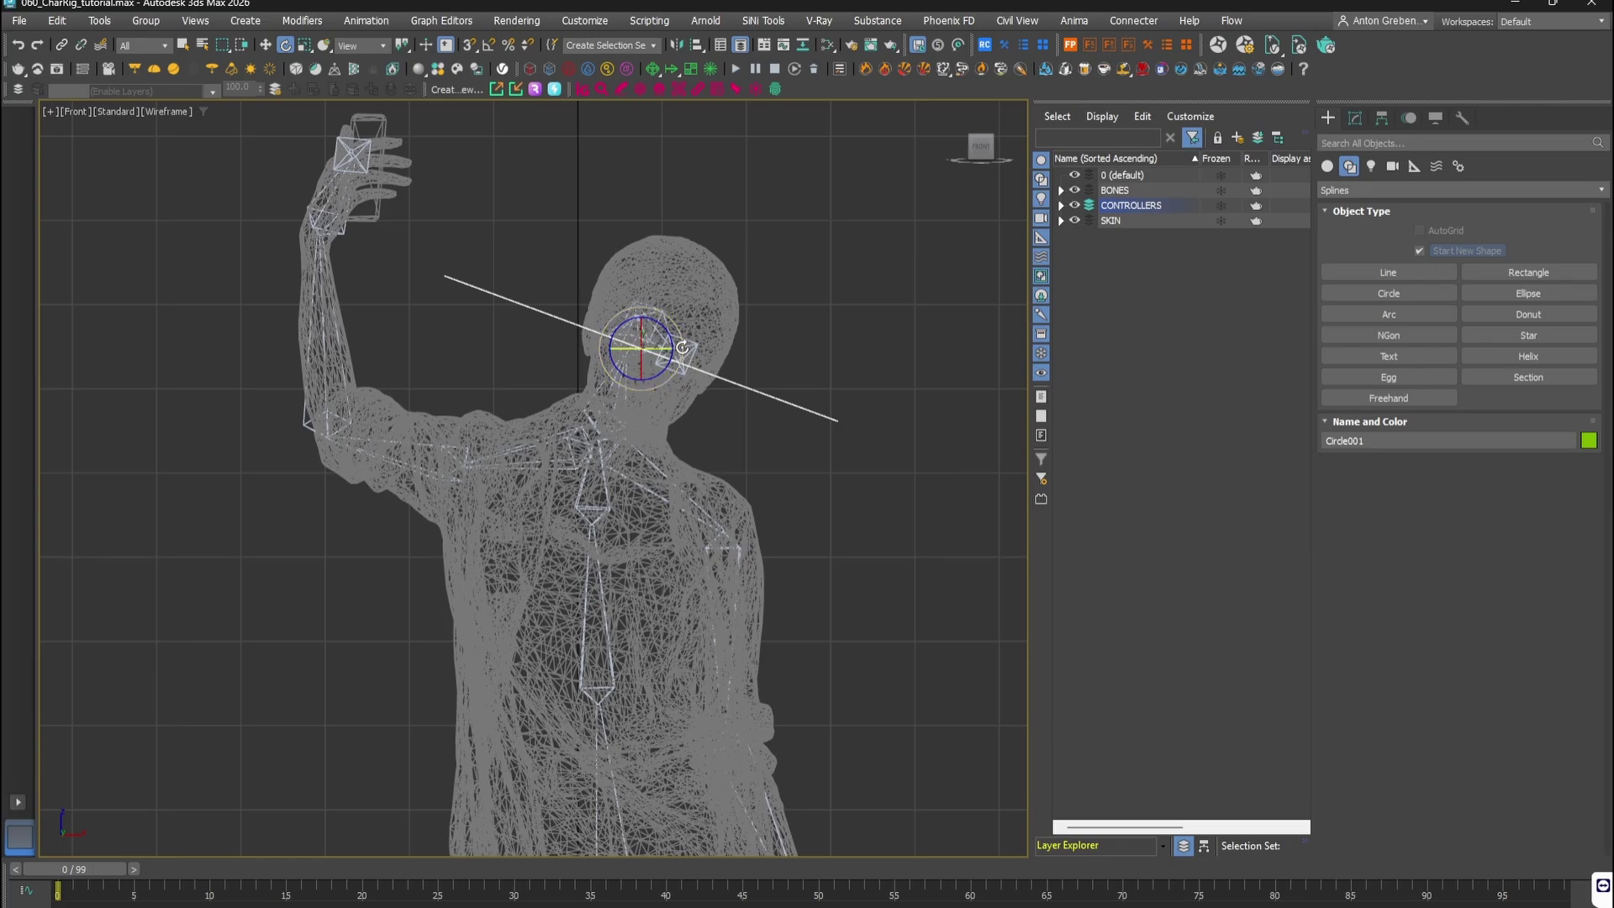
right_click(685, 347)
click(693, 356)
alt+middle_drag(693, 356, 568, 376)
drag(657, 351, 631, 351)
alt+middle_drag(631, 351, 643, 362)
Step: Select the head and neck bones in turn and rotate them slightly to test how the head responds
click(588, 390)
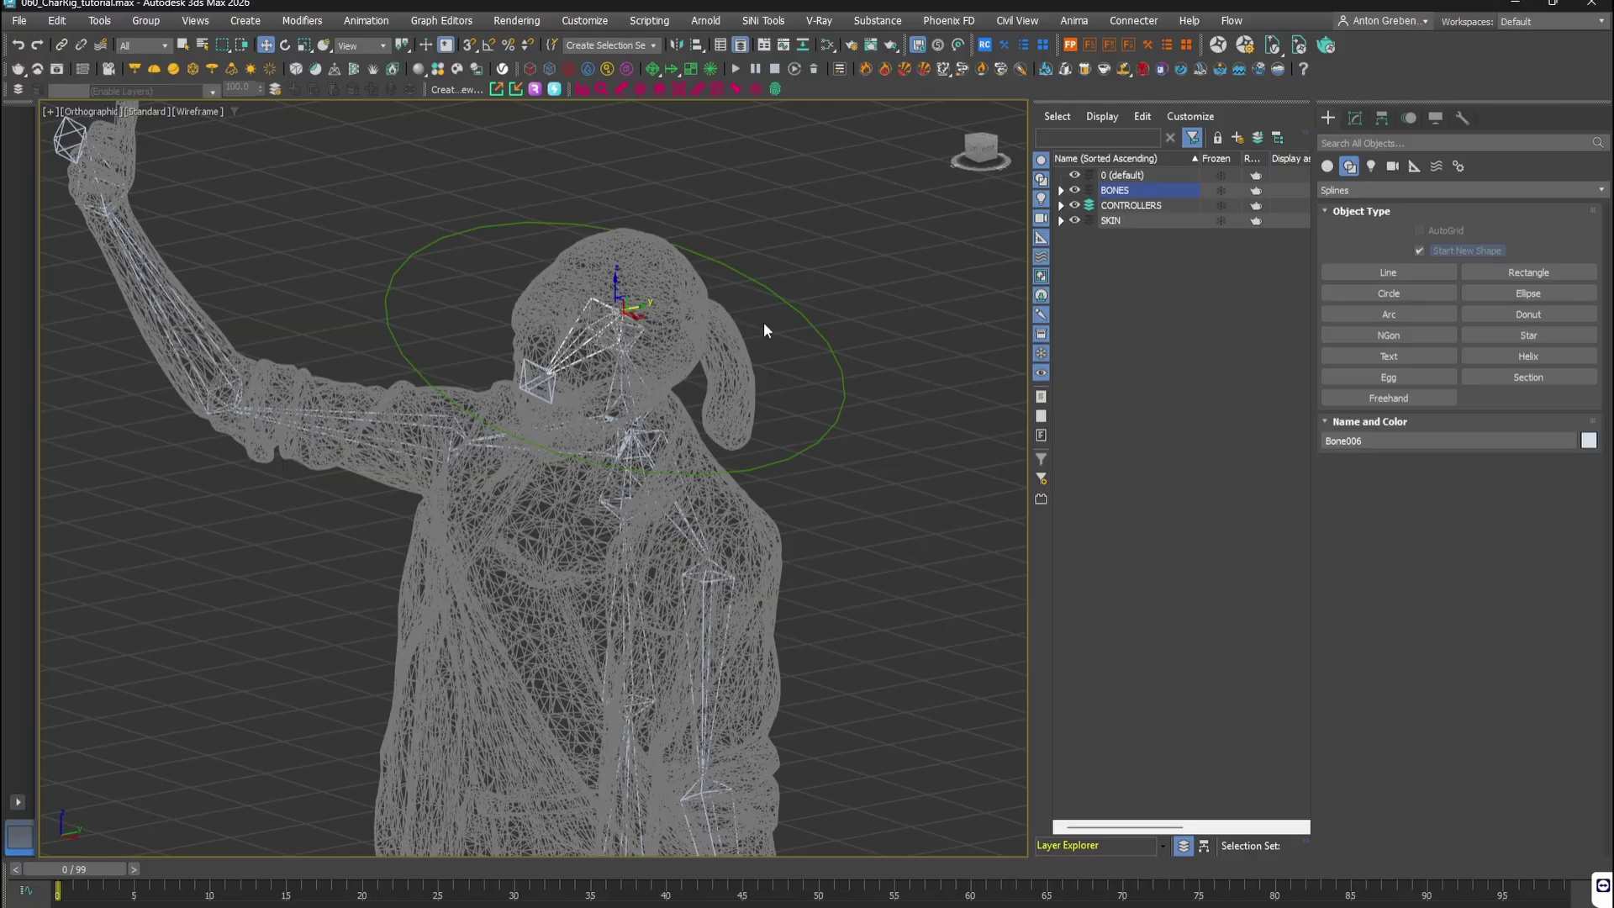
click(783, 300)
scroll(631, 322, up, 5)
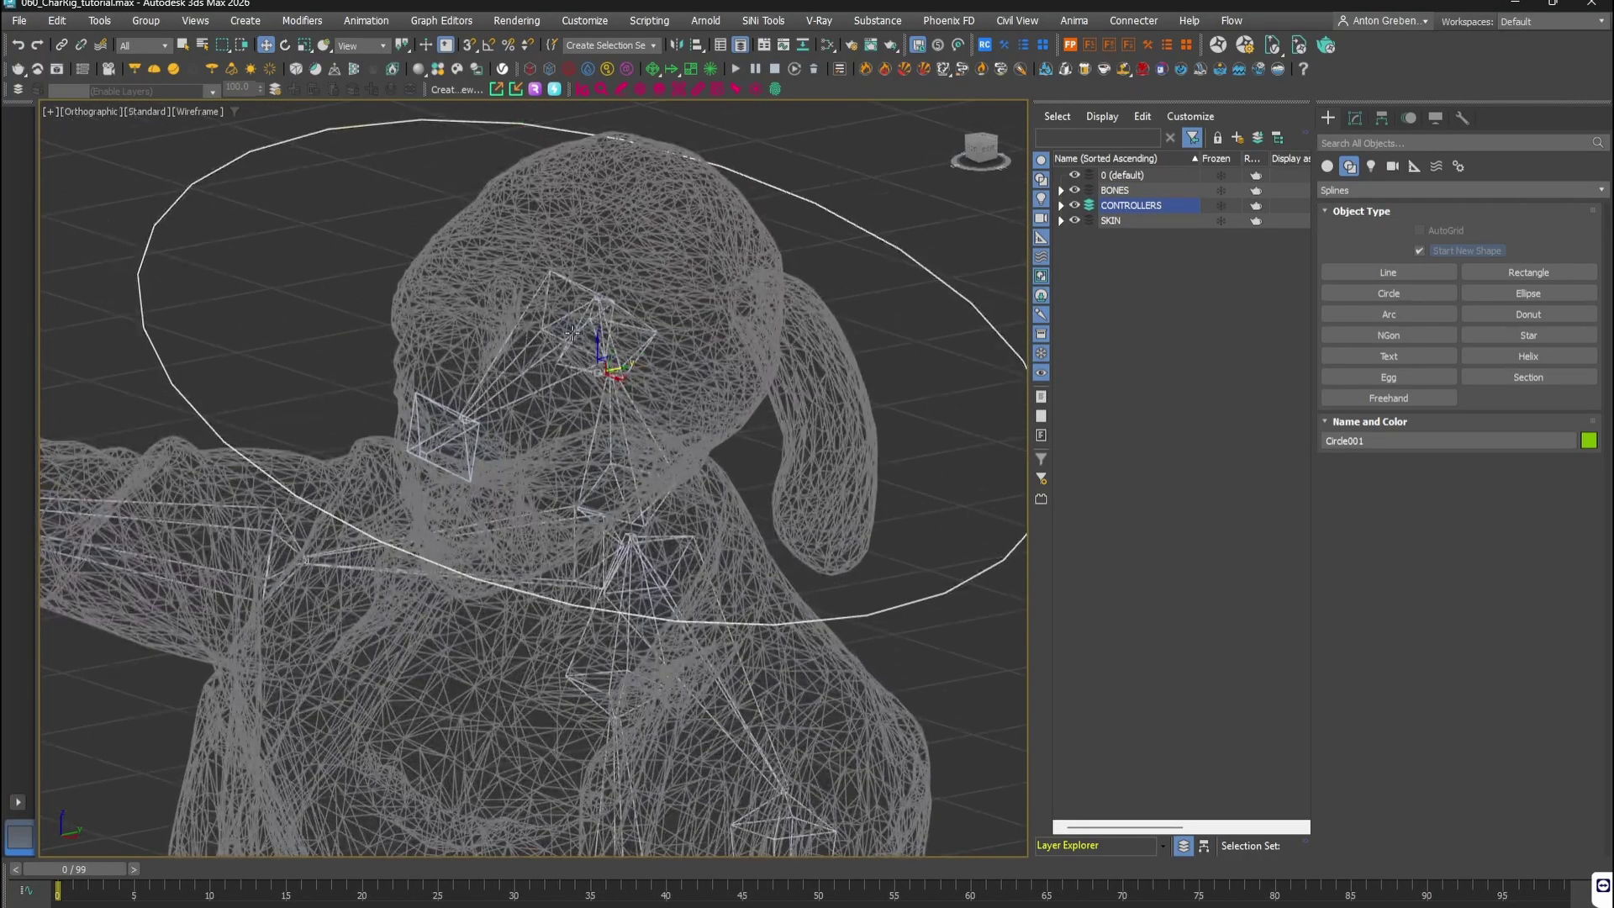
click(569, 334)
click(62, 44)
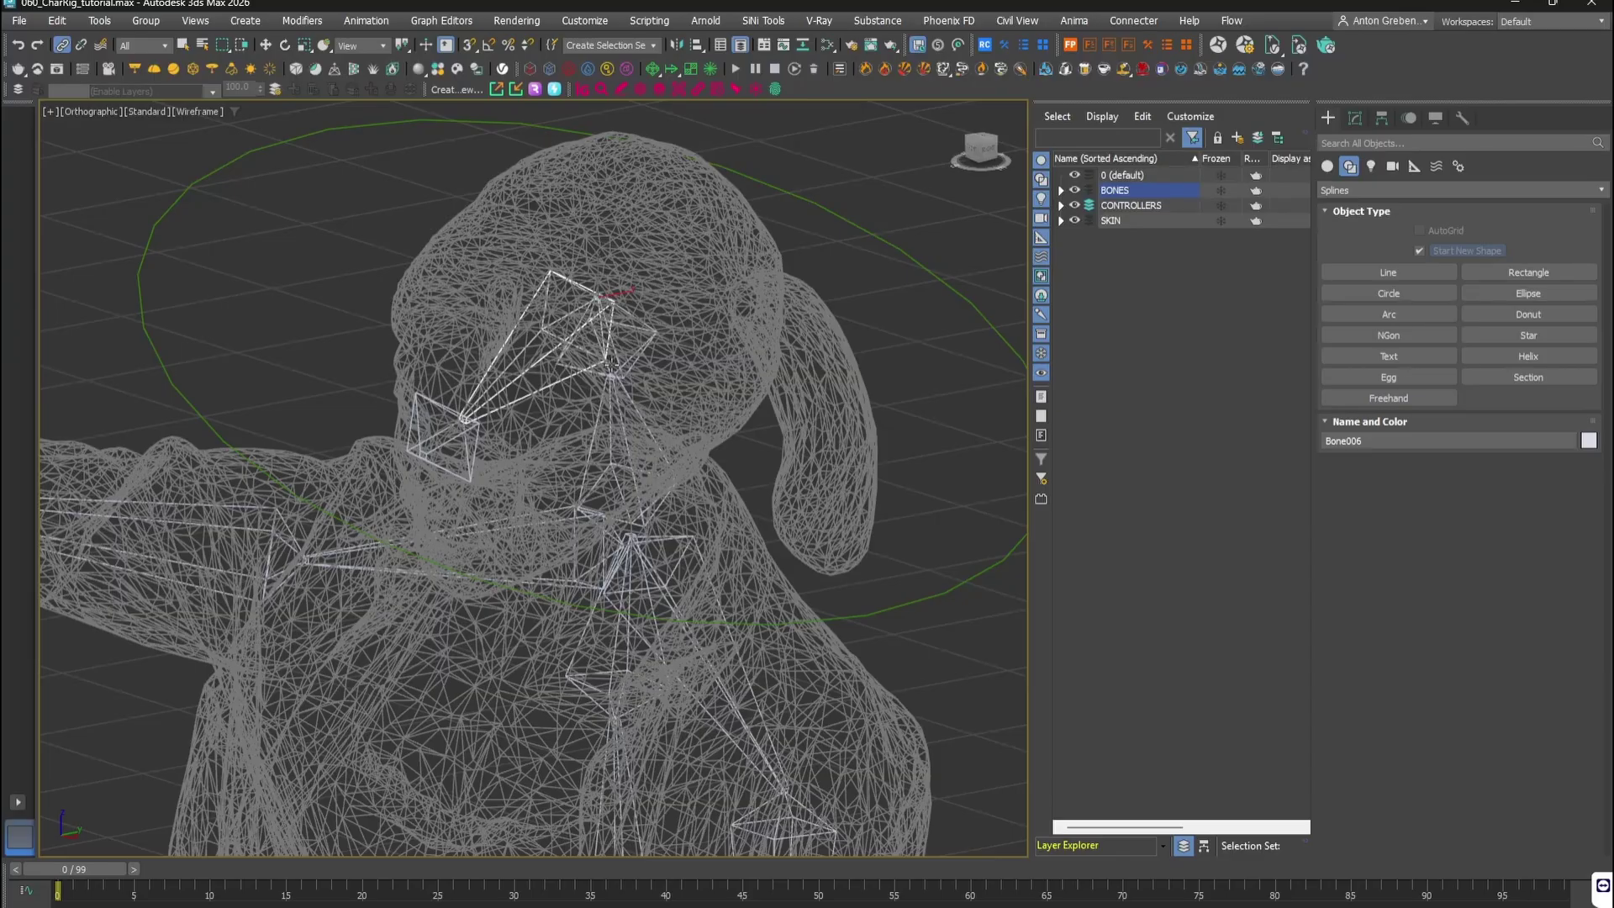
click(612, 366)
right_click(633, 384)
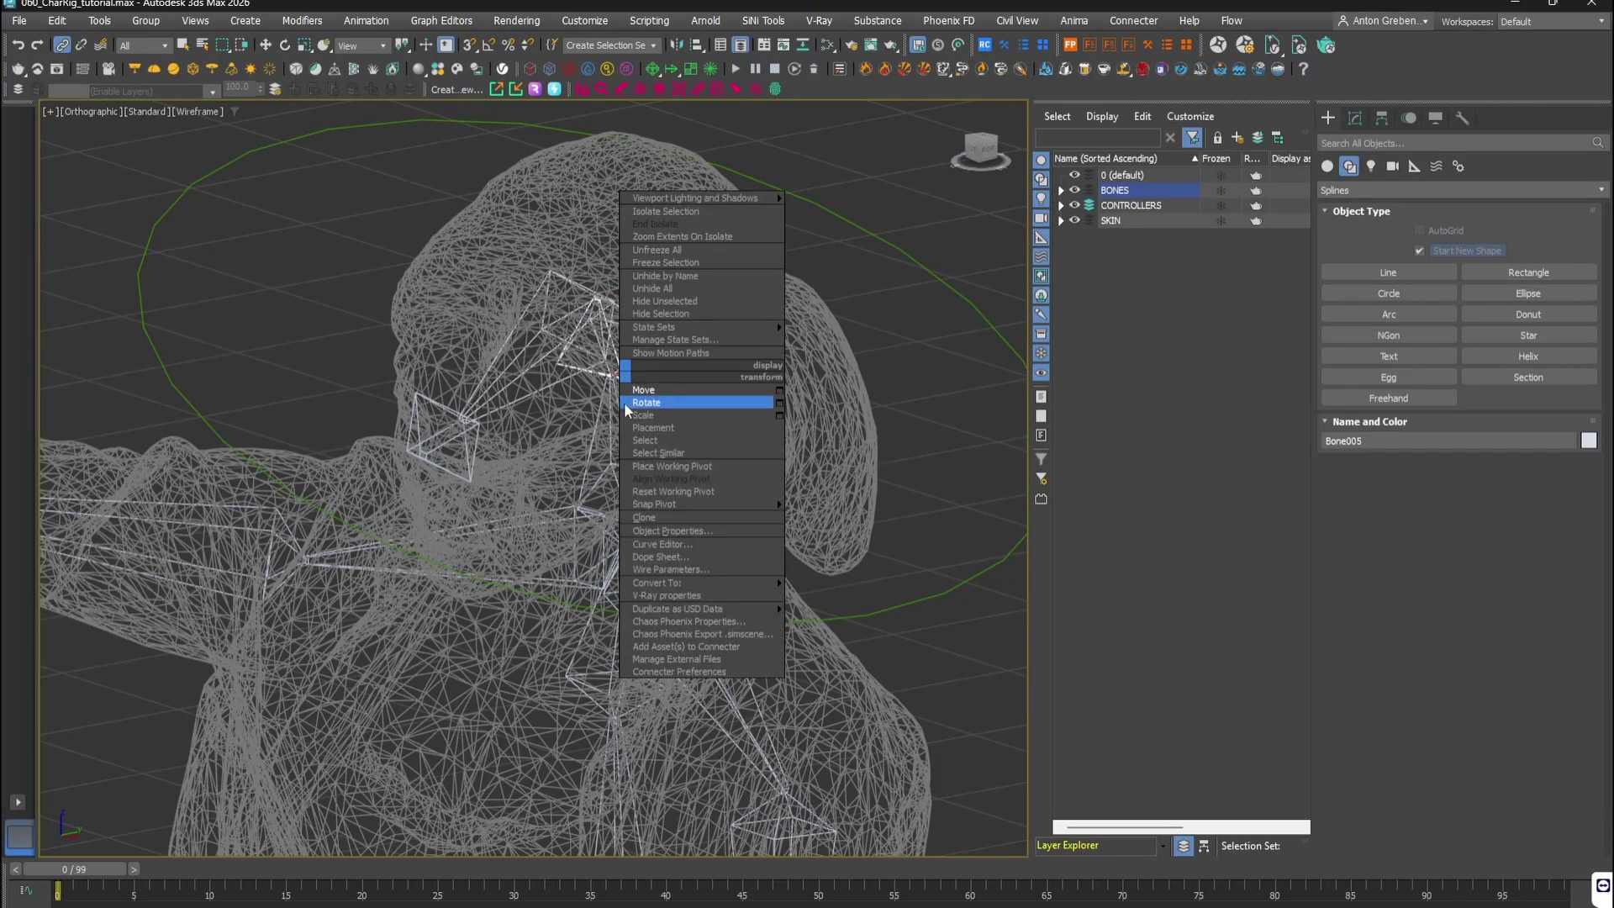
click(673, 399)
mouse_move(624, 383)
mouse_down()
mouse_move(646, 386)
mouse_move(497, 376)
mouse_move(618, 386)
mouse_up()
click(642, 424)
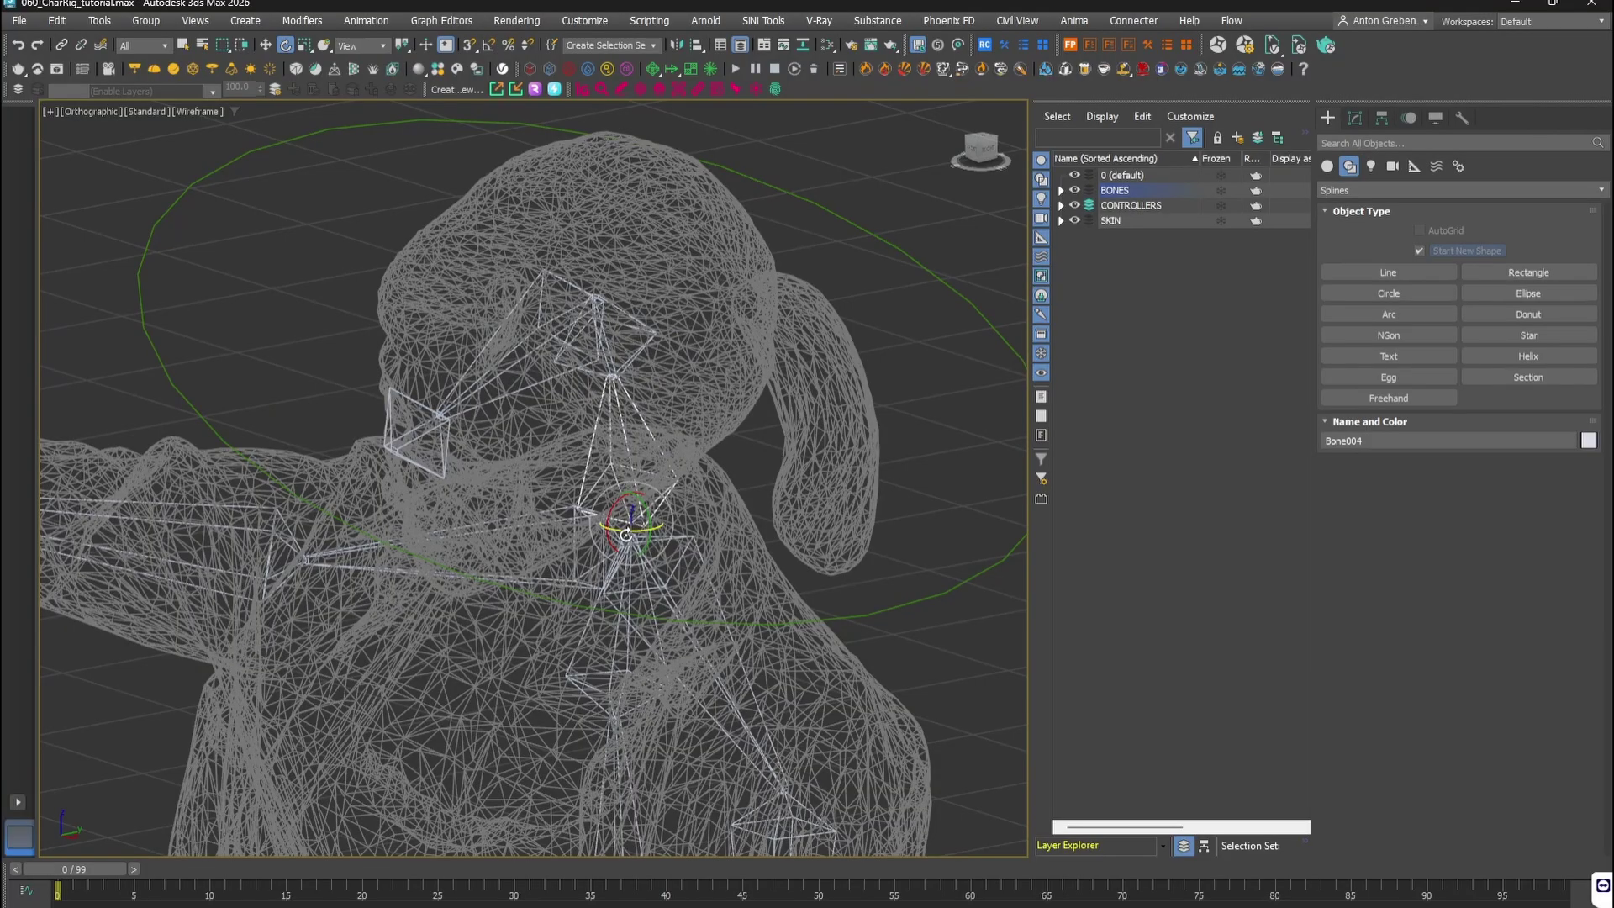
drag(626, 535, 664, 426)
Step: Link the neck bone to the head circle so that the circle is its parent
key(w)
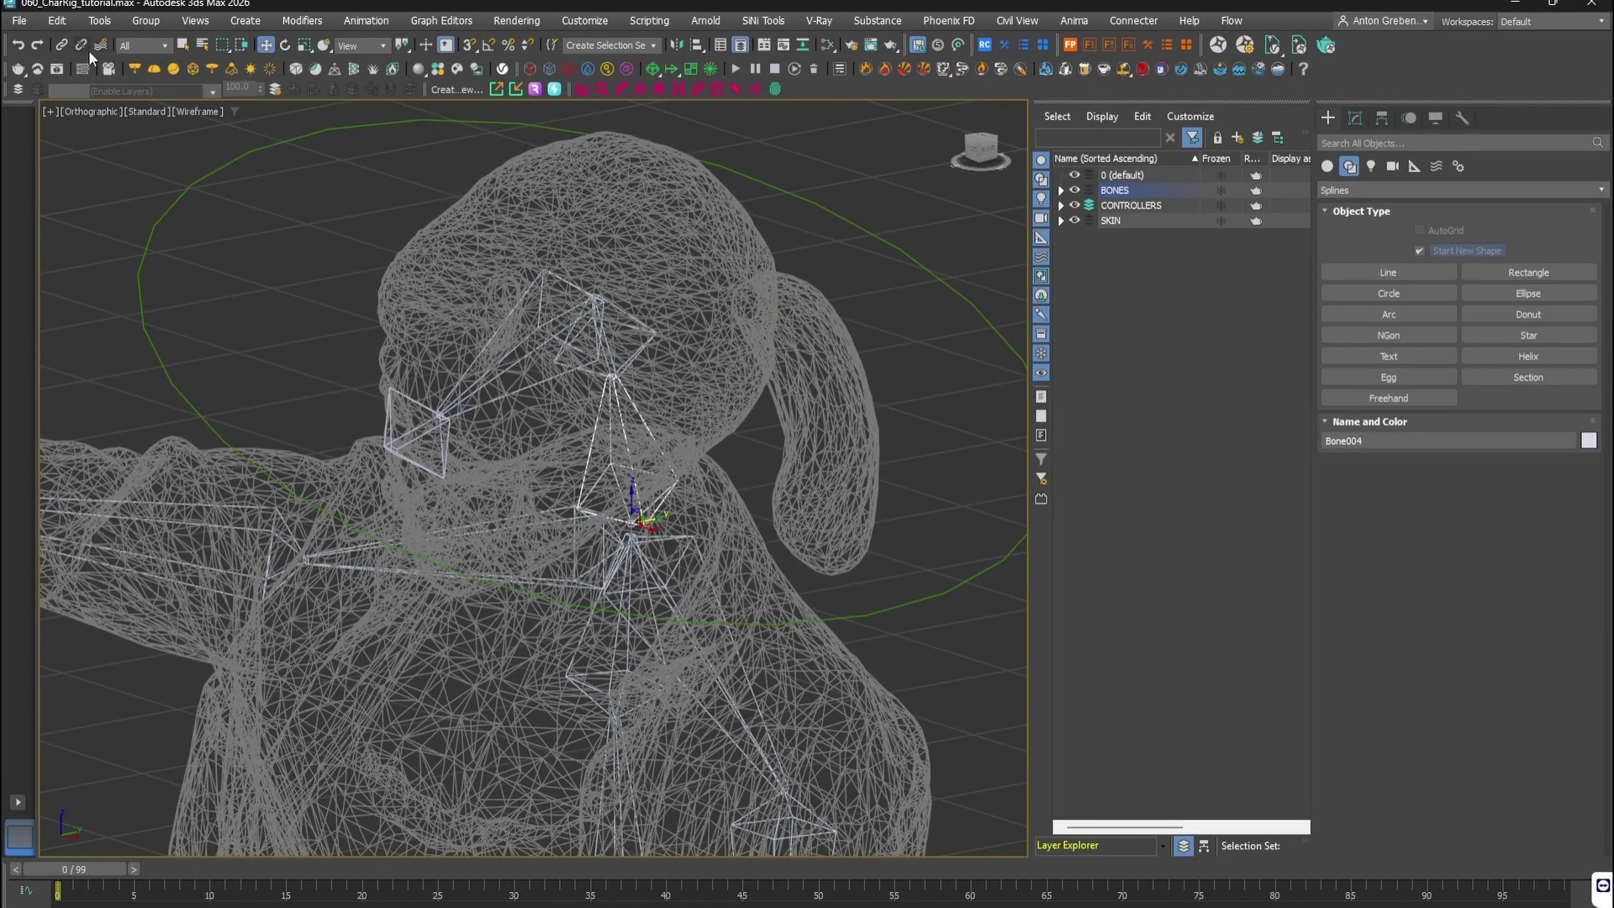
click(61, 45)
drag(664, 513, 926, 435)
drag(992, 319, 991, 321)
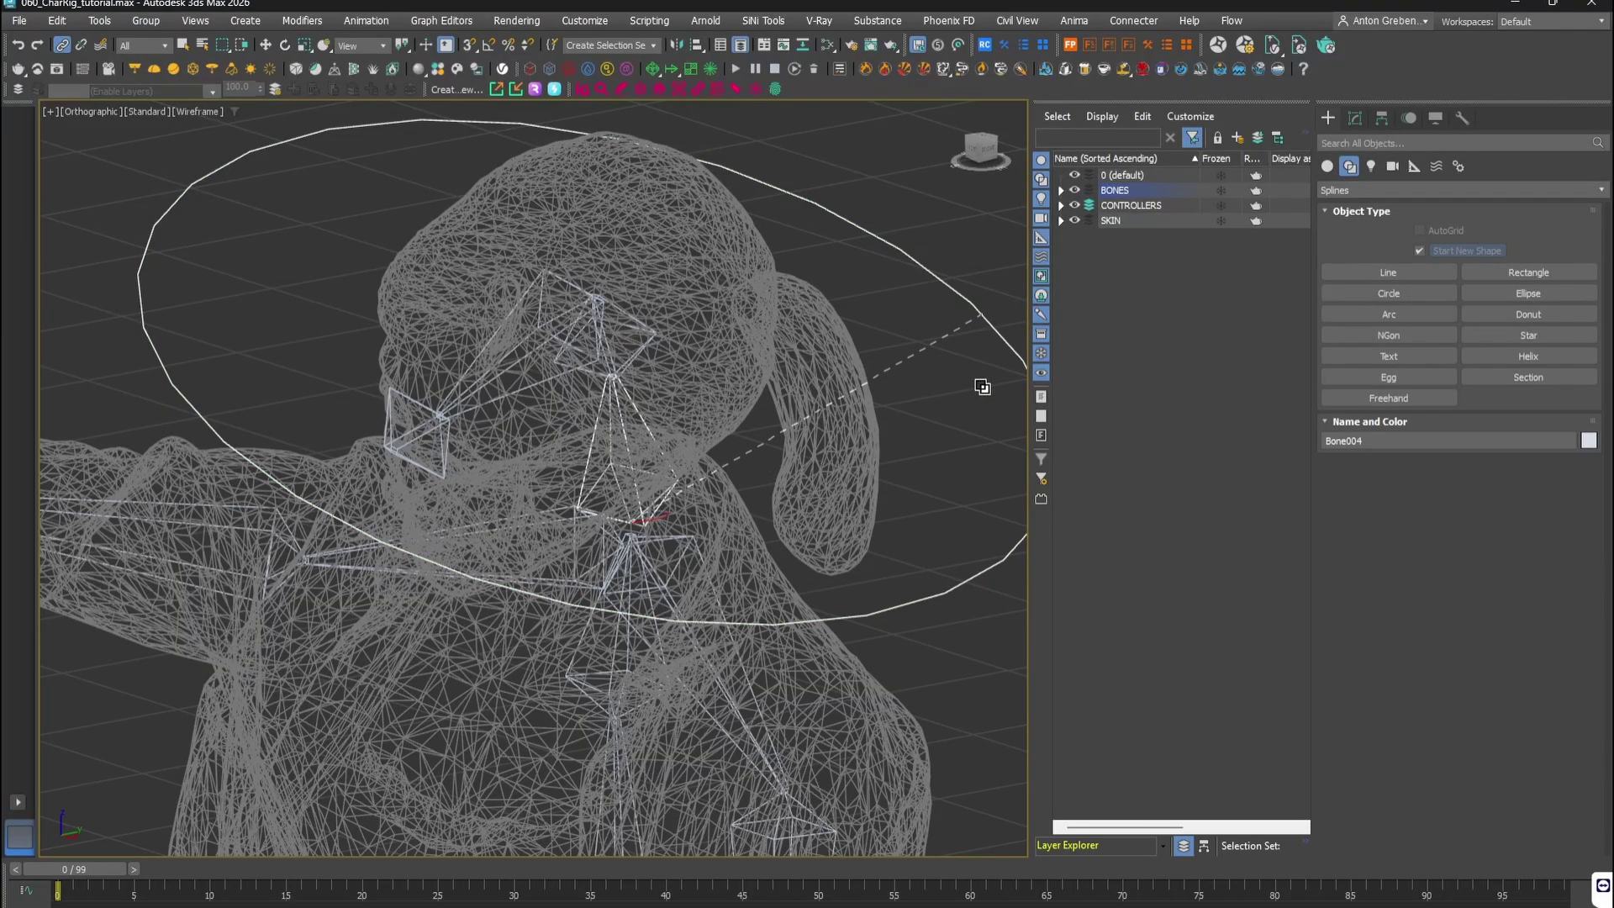
click(965, 269)
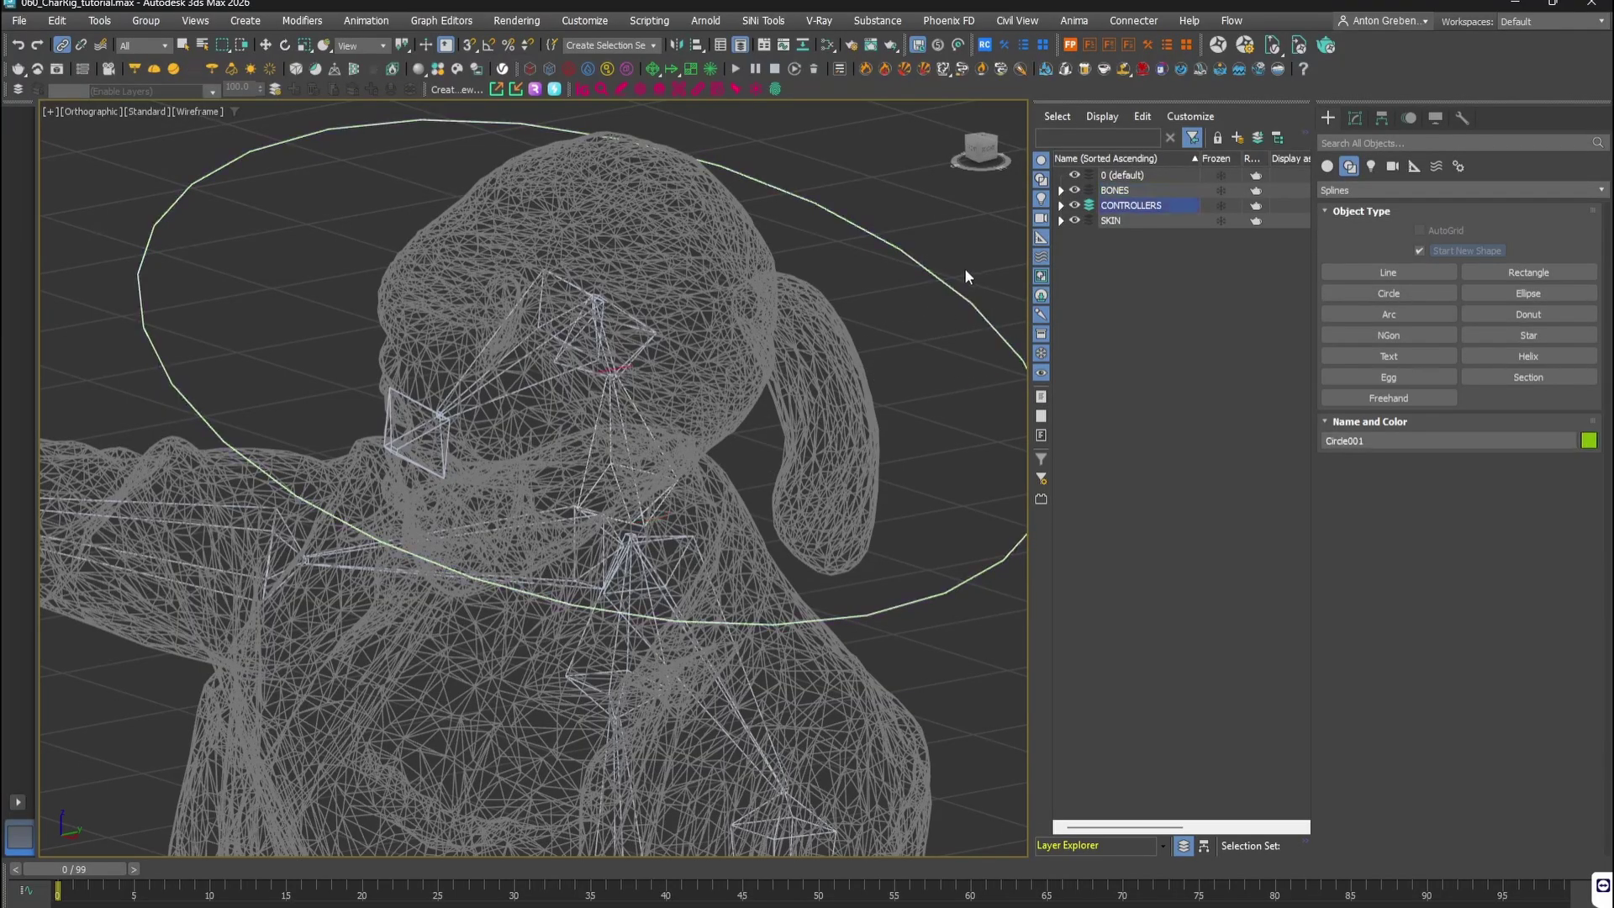
Step: Rotate the head circle in shaded view to test its control of the head, and undo the rotation
right_click(926, 369)
click(941, 397)
scroll(853, 407, down, 3)
mouse_move(677, 396)
mouse_down()
mouse_move(702, 389)
mouse_move(677, 374)
mouse_move(682, 330)
mouse_up()
key(F3)
key(z)
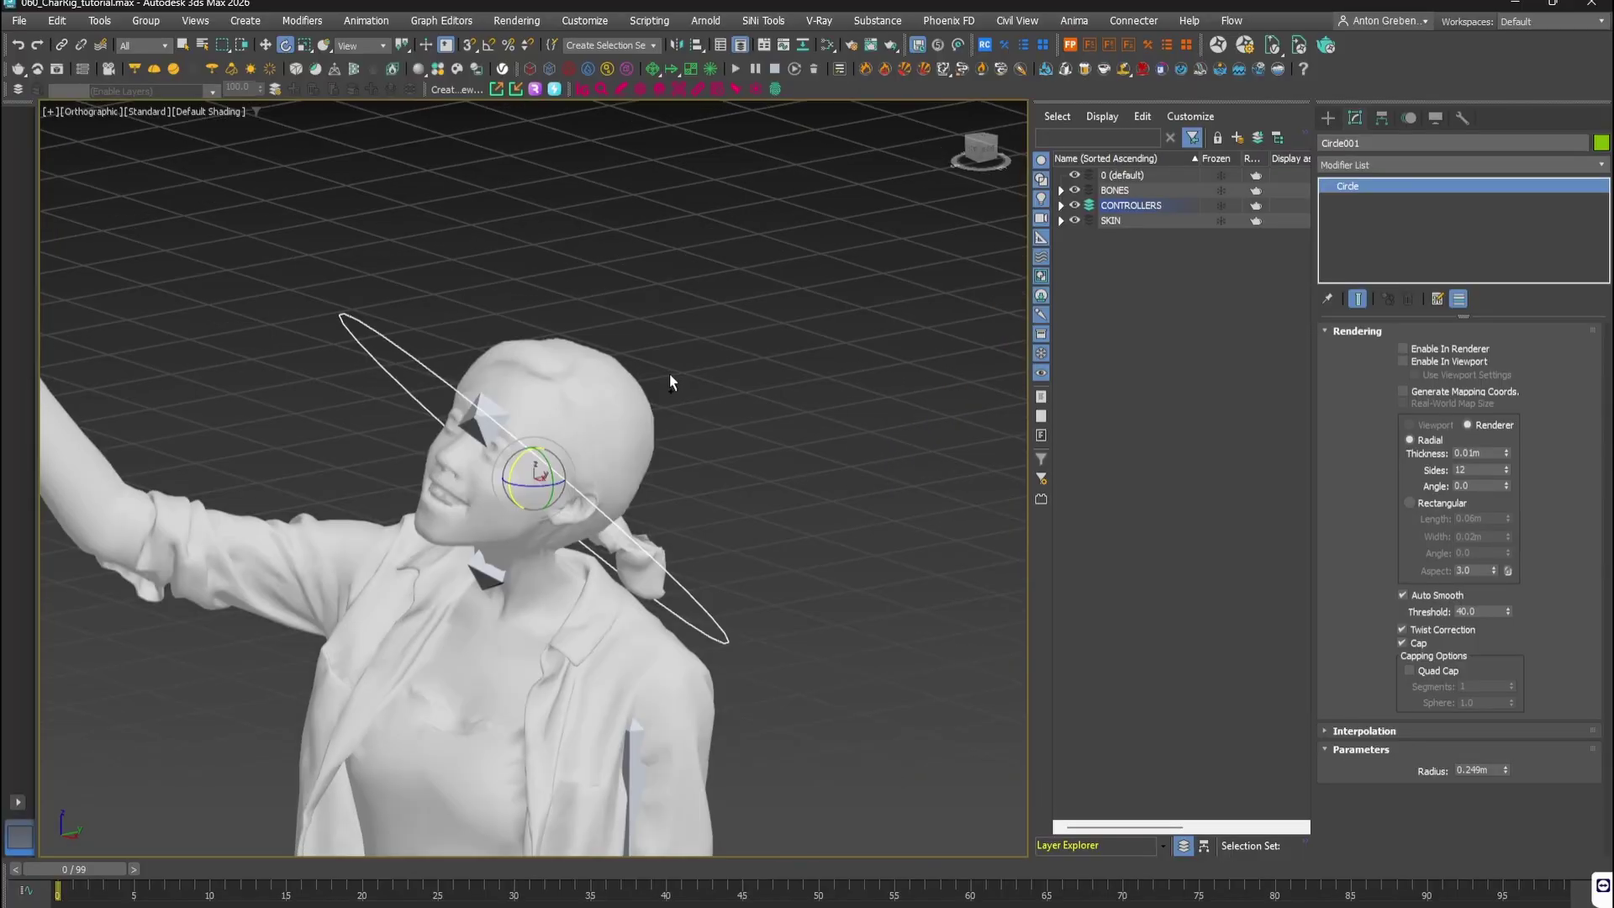
key(ctrl+z)
middle_drag(636, 460, 712, 320)
scroll(712, 319, down, 5)
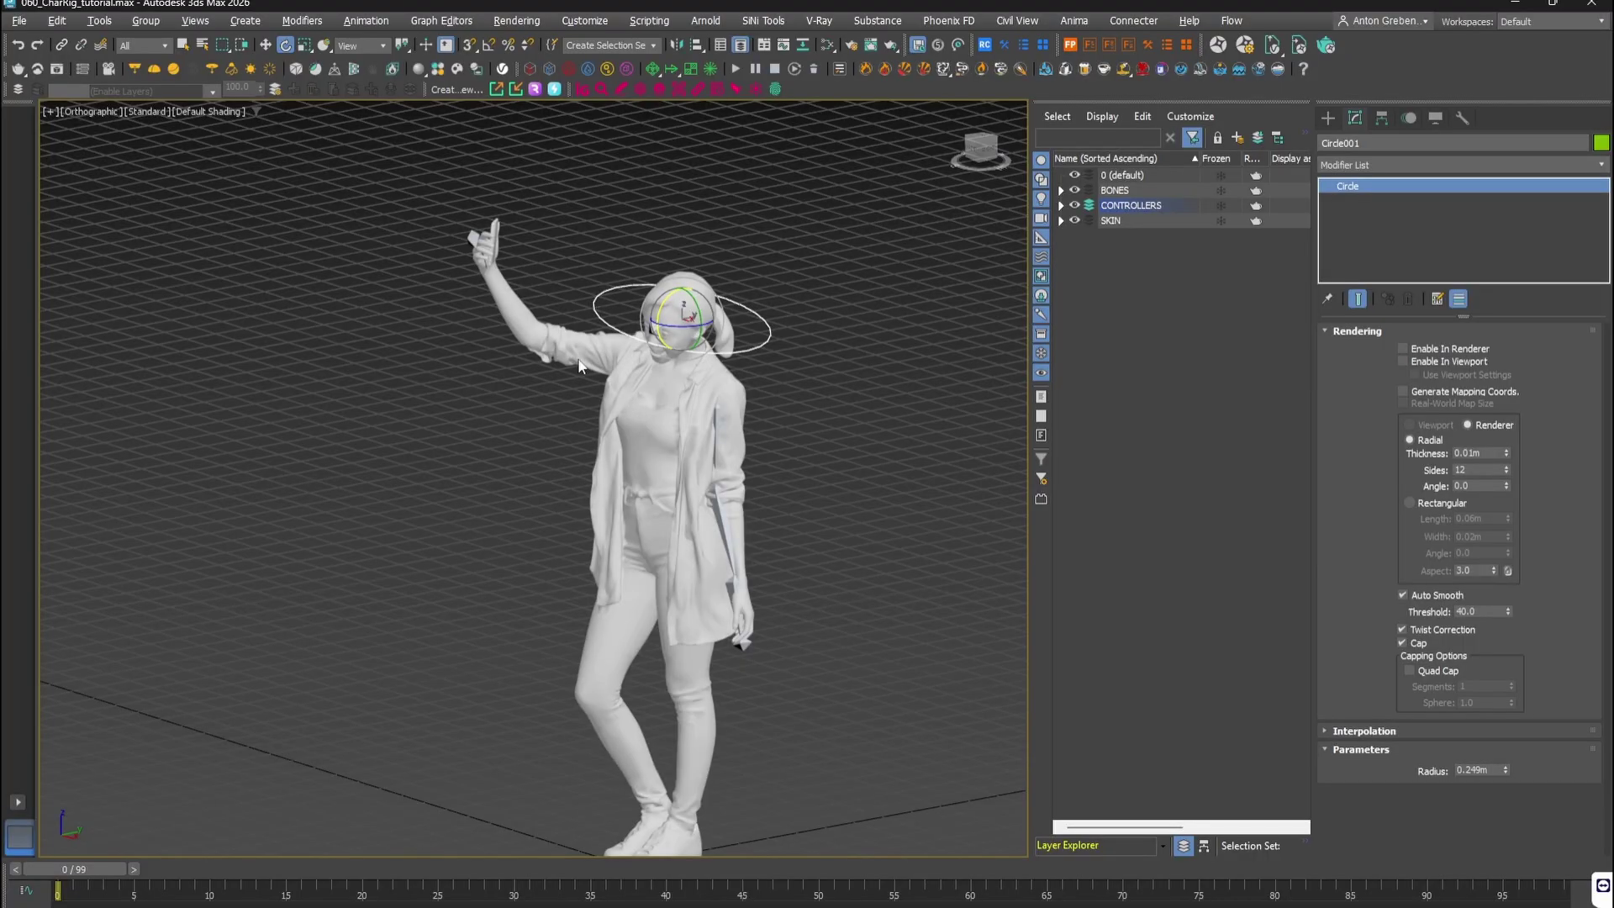
alt+middle_drag(579, 365, 526, 272)
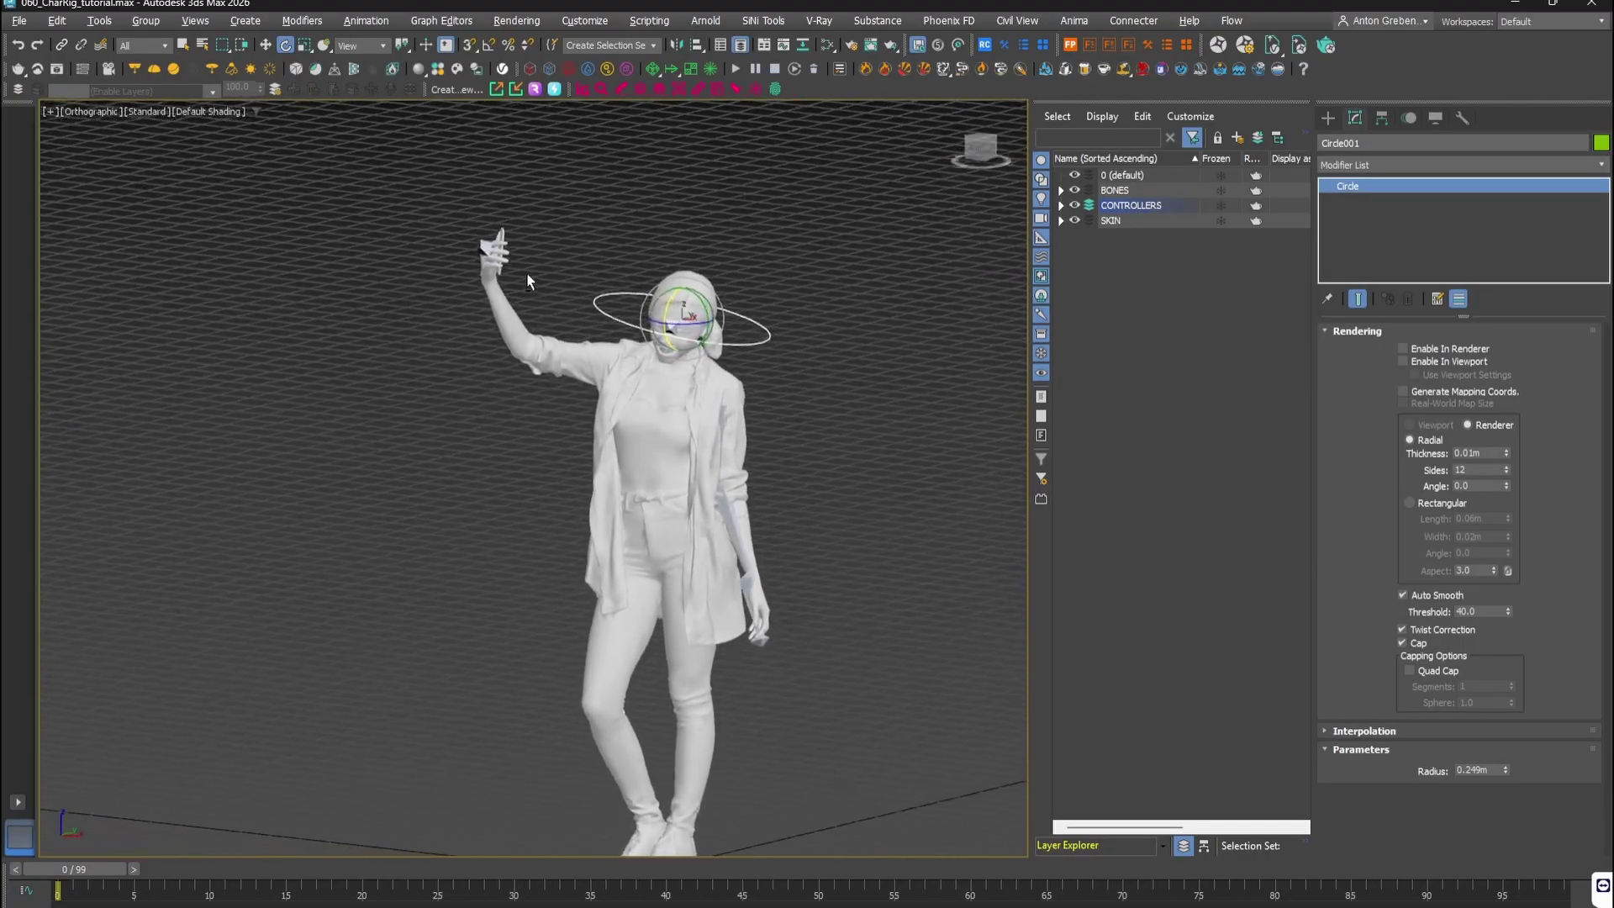
scroll(542, 246, up, 6)
scroll(544, 246, down, 2)
scroll(543, 245, down, 2)
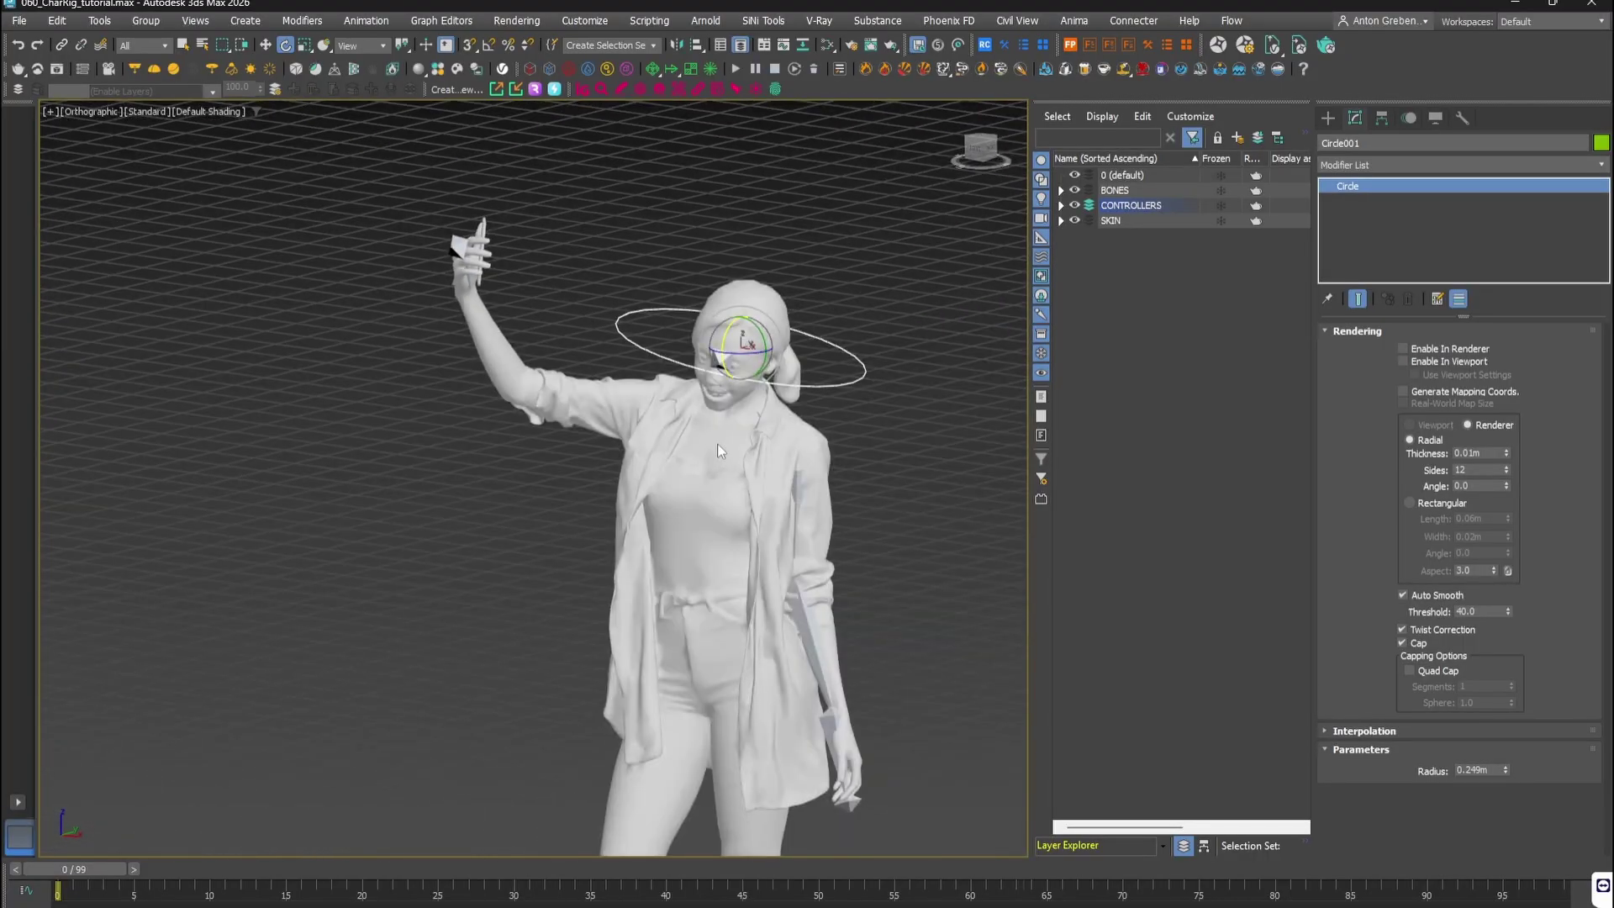
Step: Draw a rectangle spline around the character's upper body in the top view and convert it to an editable spline
right_click(861, 373)
click(874, 385)
click(884, 314)
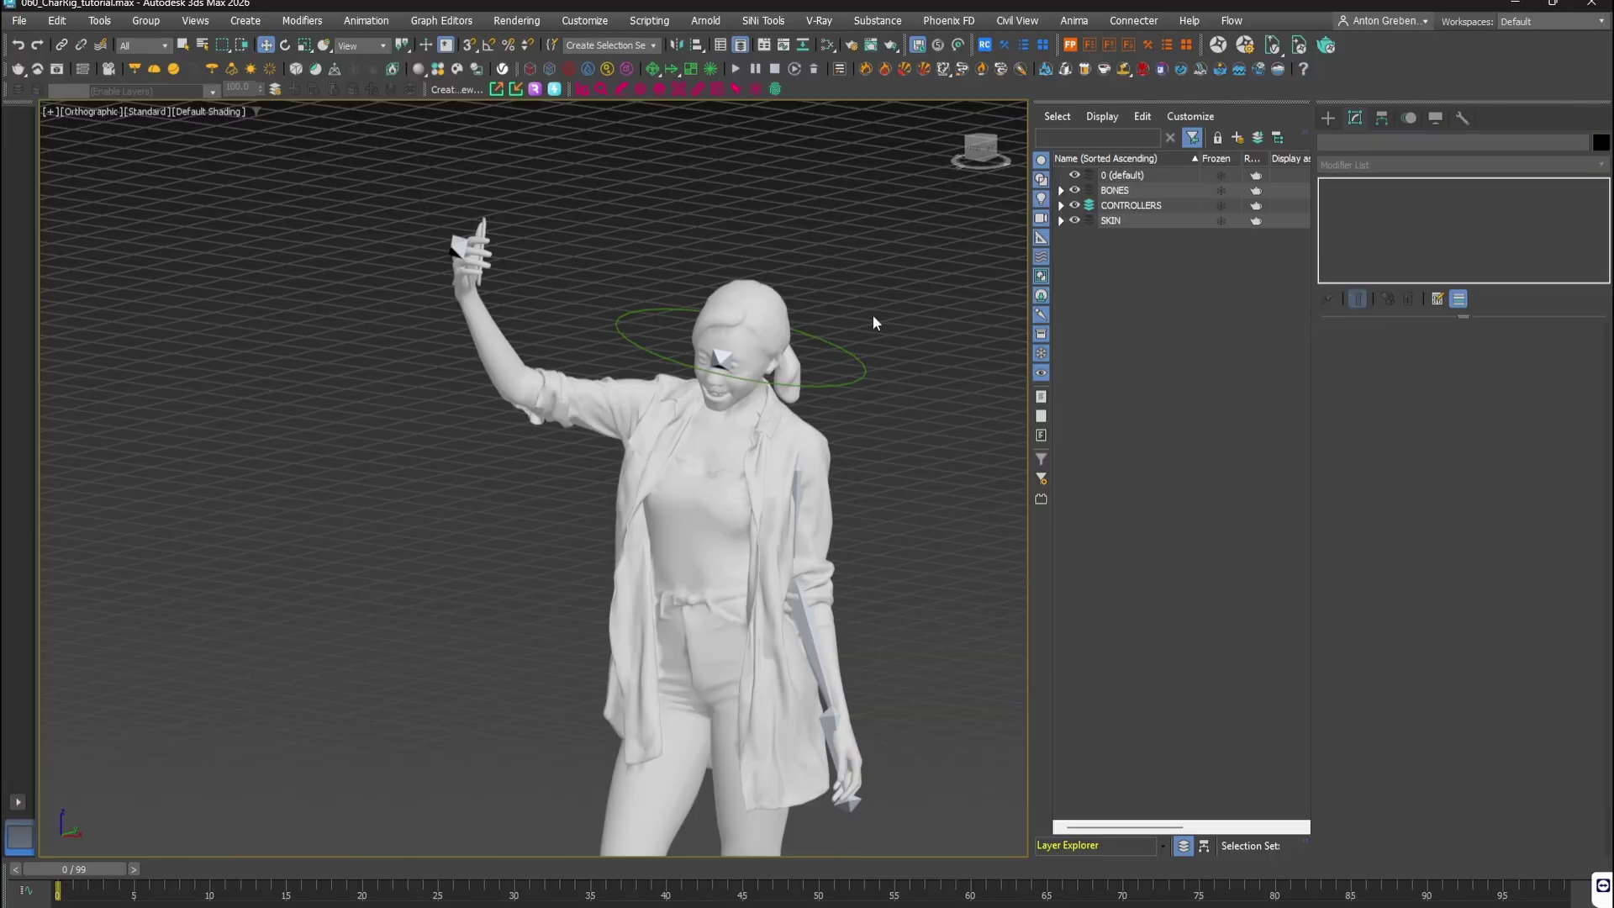
key(t)
key(z)
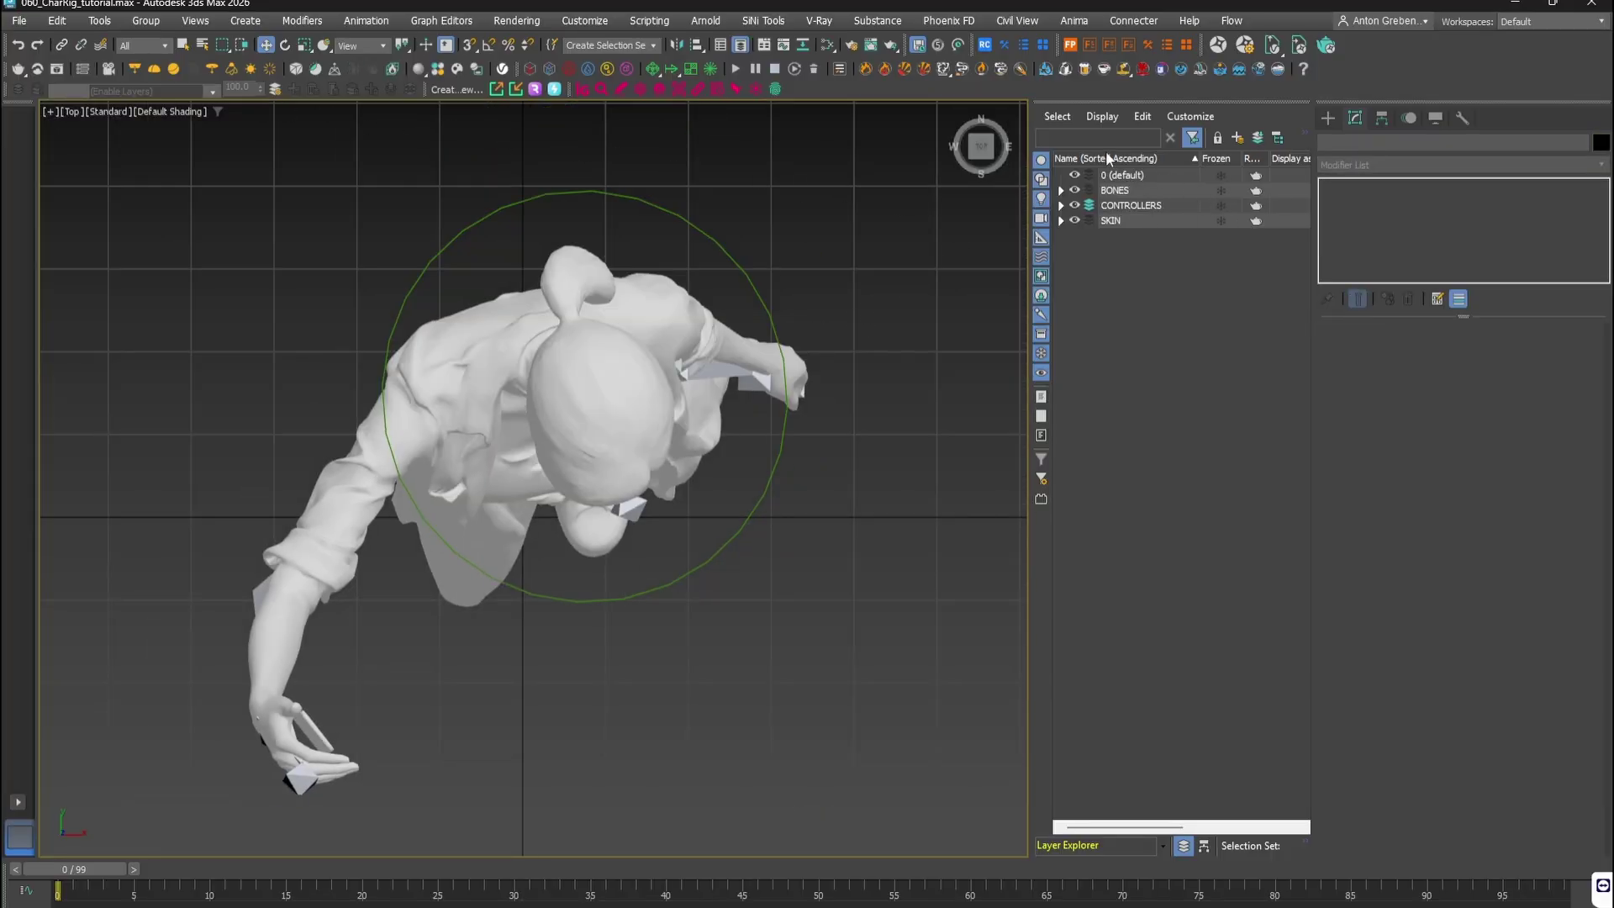
click(1328, 117)
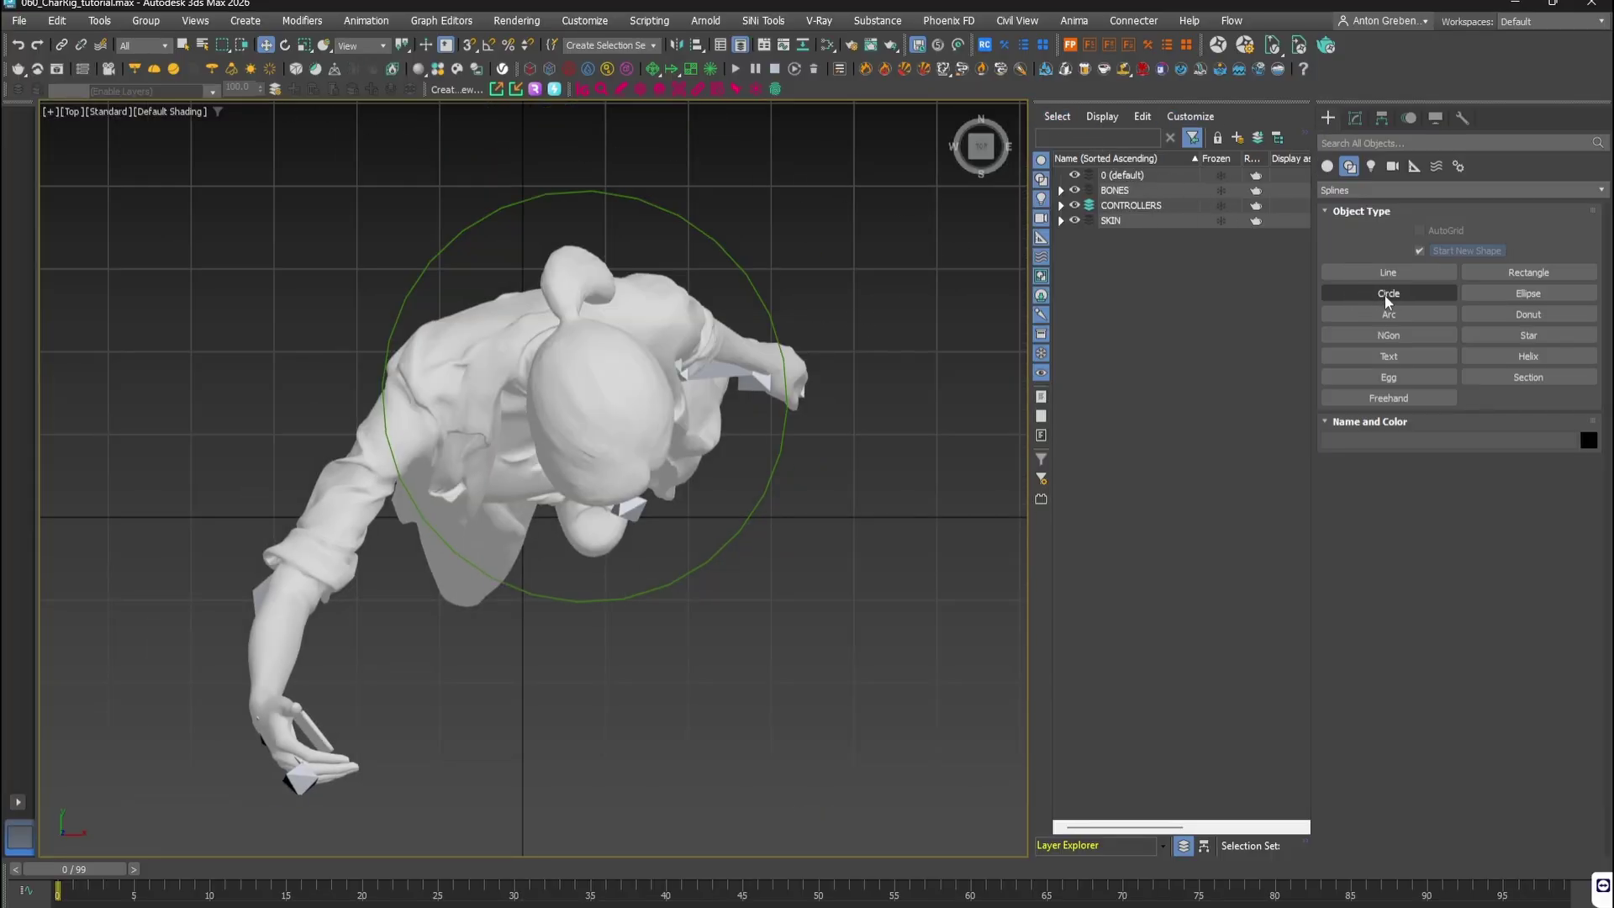
click(1528, 272)
mouse_move(377, 248)
mouse_down()
mouse_move(793, 547)
mouse_move(761, 576)
mouse_up()
right_click(770, 466)
mouse_move(907, 705)
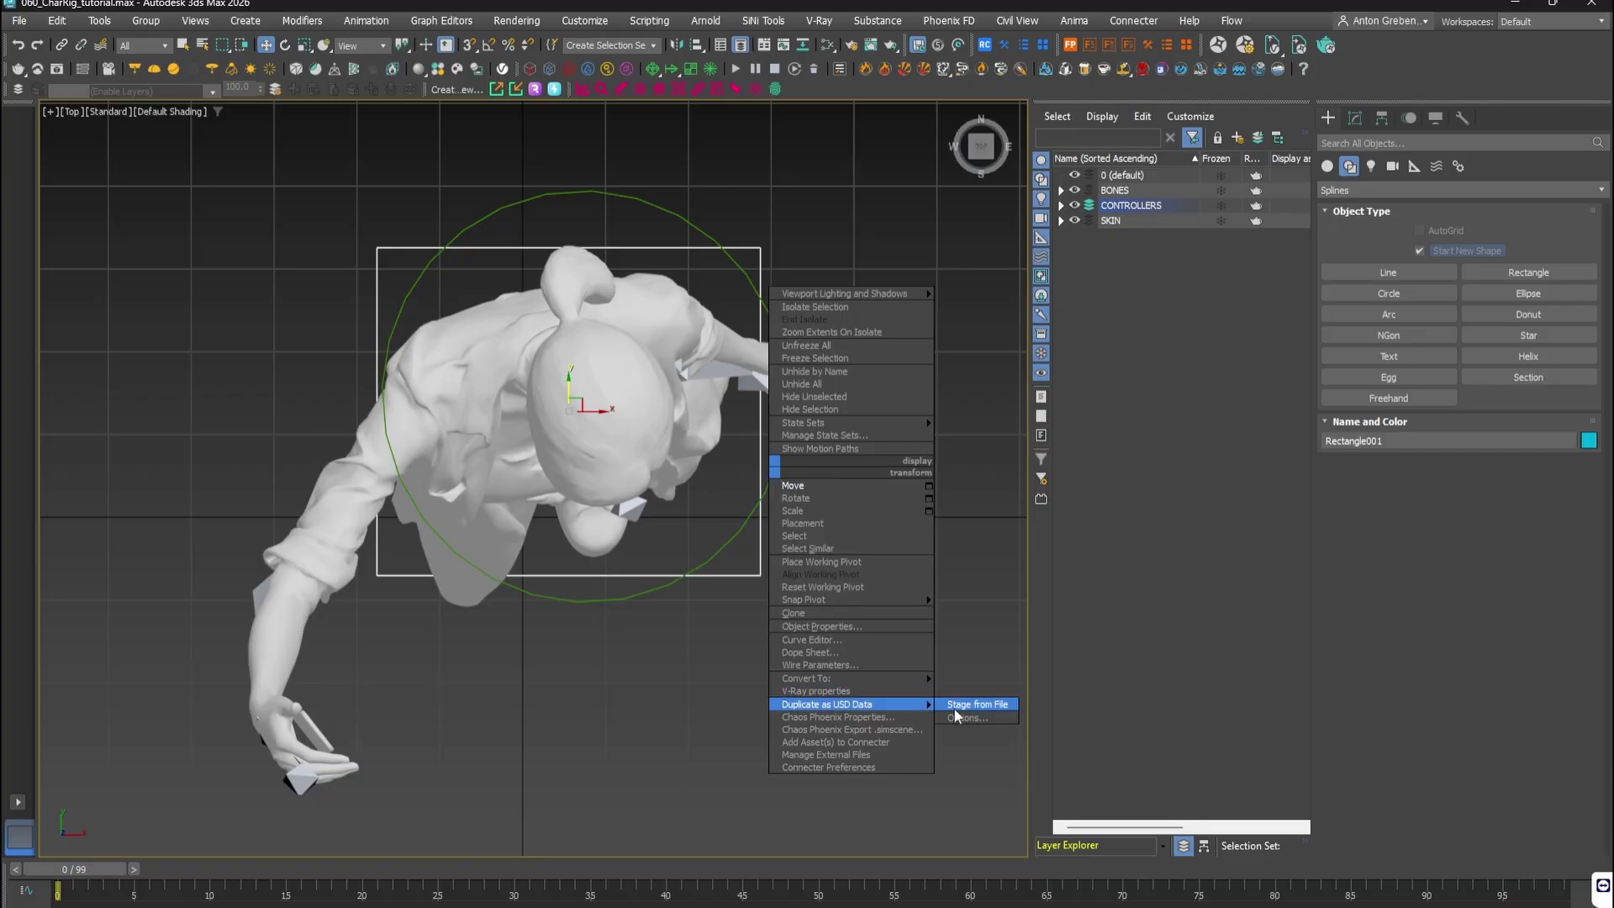
mouse_move(879, 677)
click(975, 678)
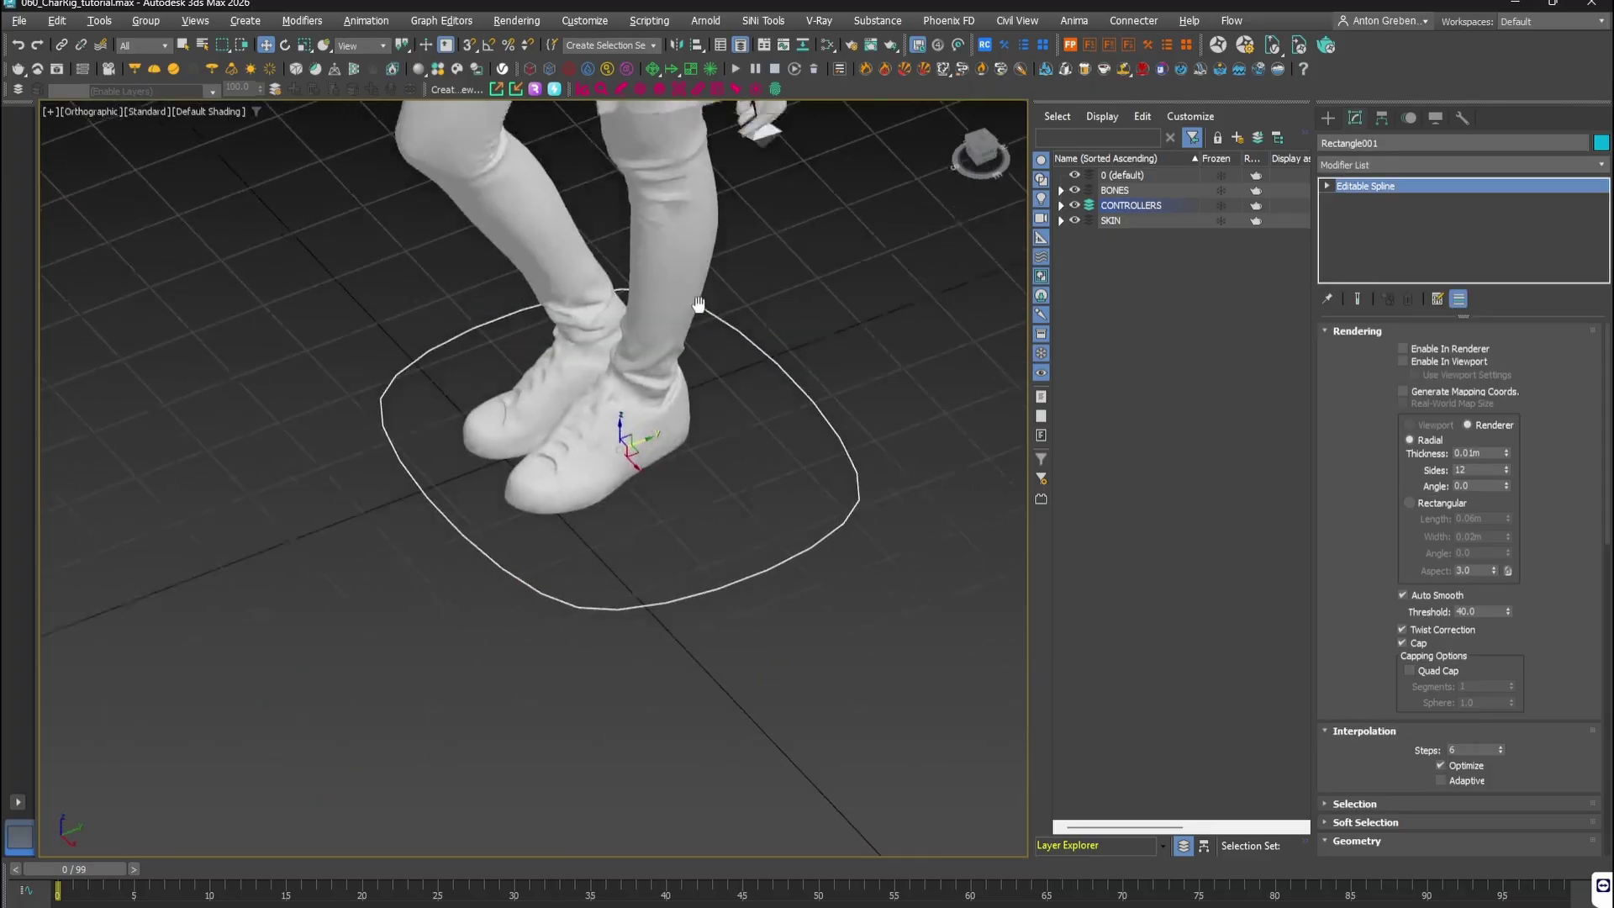
Step: Clone the rounded spline so that one copy sits at chest height and the other at ground level with Z at 0
middle_drag(697, 304, 653, 584)
scroll(653, 584, down, 5)
alt+middle_drag(654, 584, 603, 496)
mouse_move(623, 600)
mouse_down()
mouse_move(623, 277)
mouse_move(623, 461)
mouse_up()
key(Return)
key(F12)
right_click(165, 226)
drag(742, 565, 694, 608)
middle_drag(704, 546, 748, 580)
Step: Link the lowest spine bone to the spline around the feet, working in wireframe view
key(F3)
scroll(649, 439, up, 6)
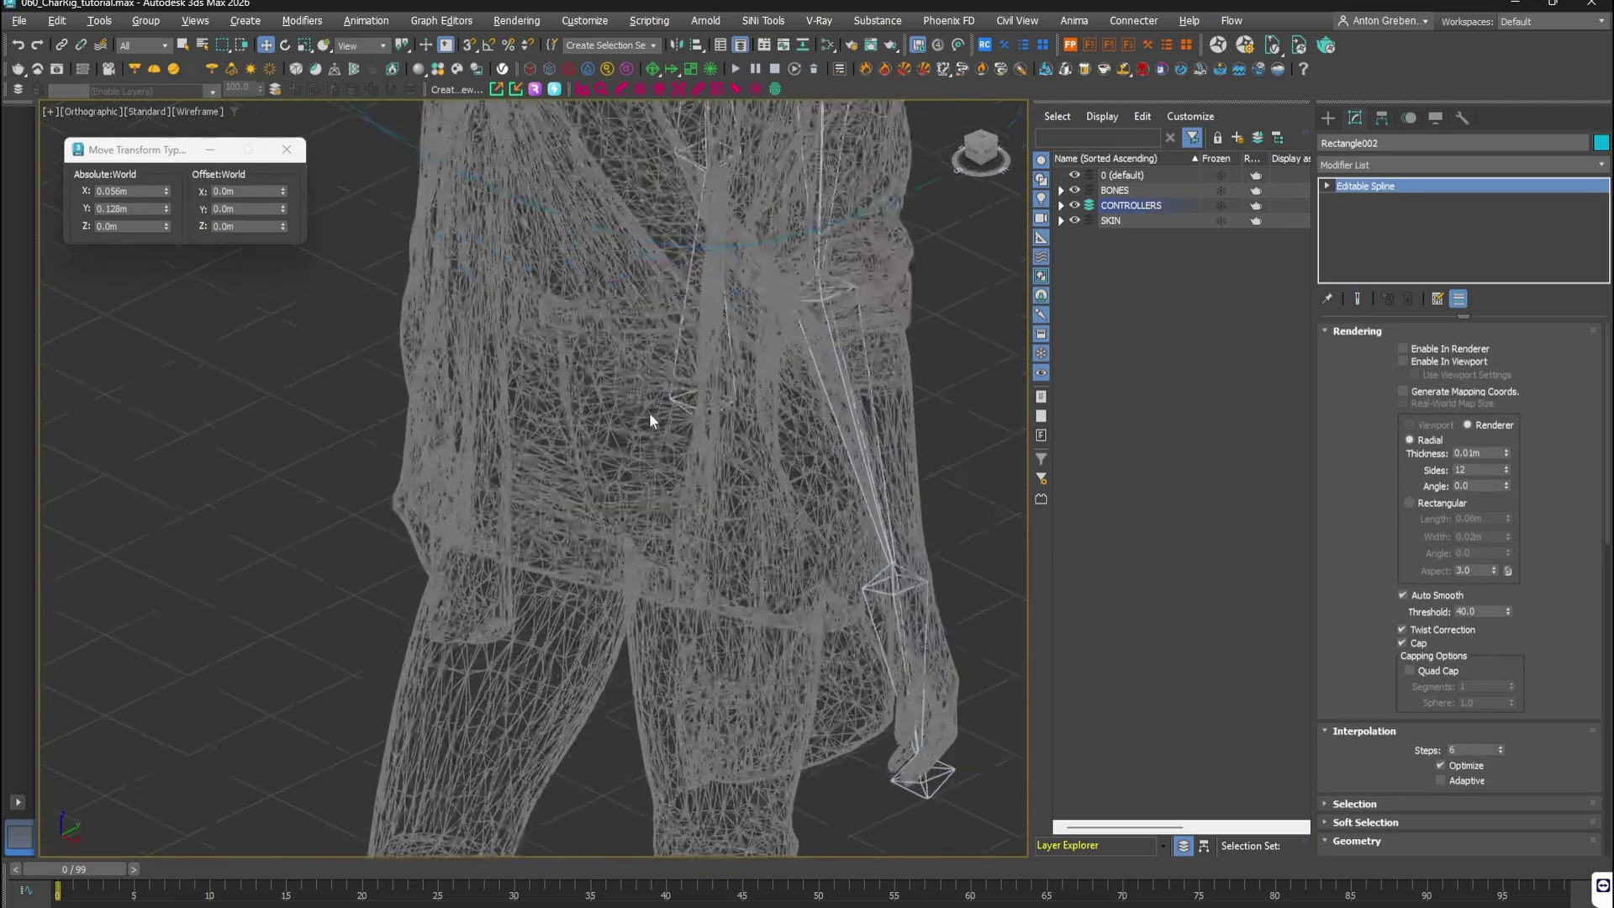
click(62, 45)
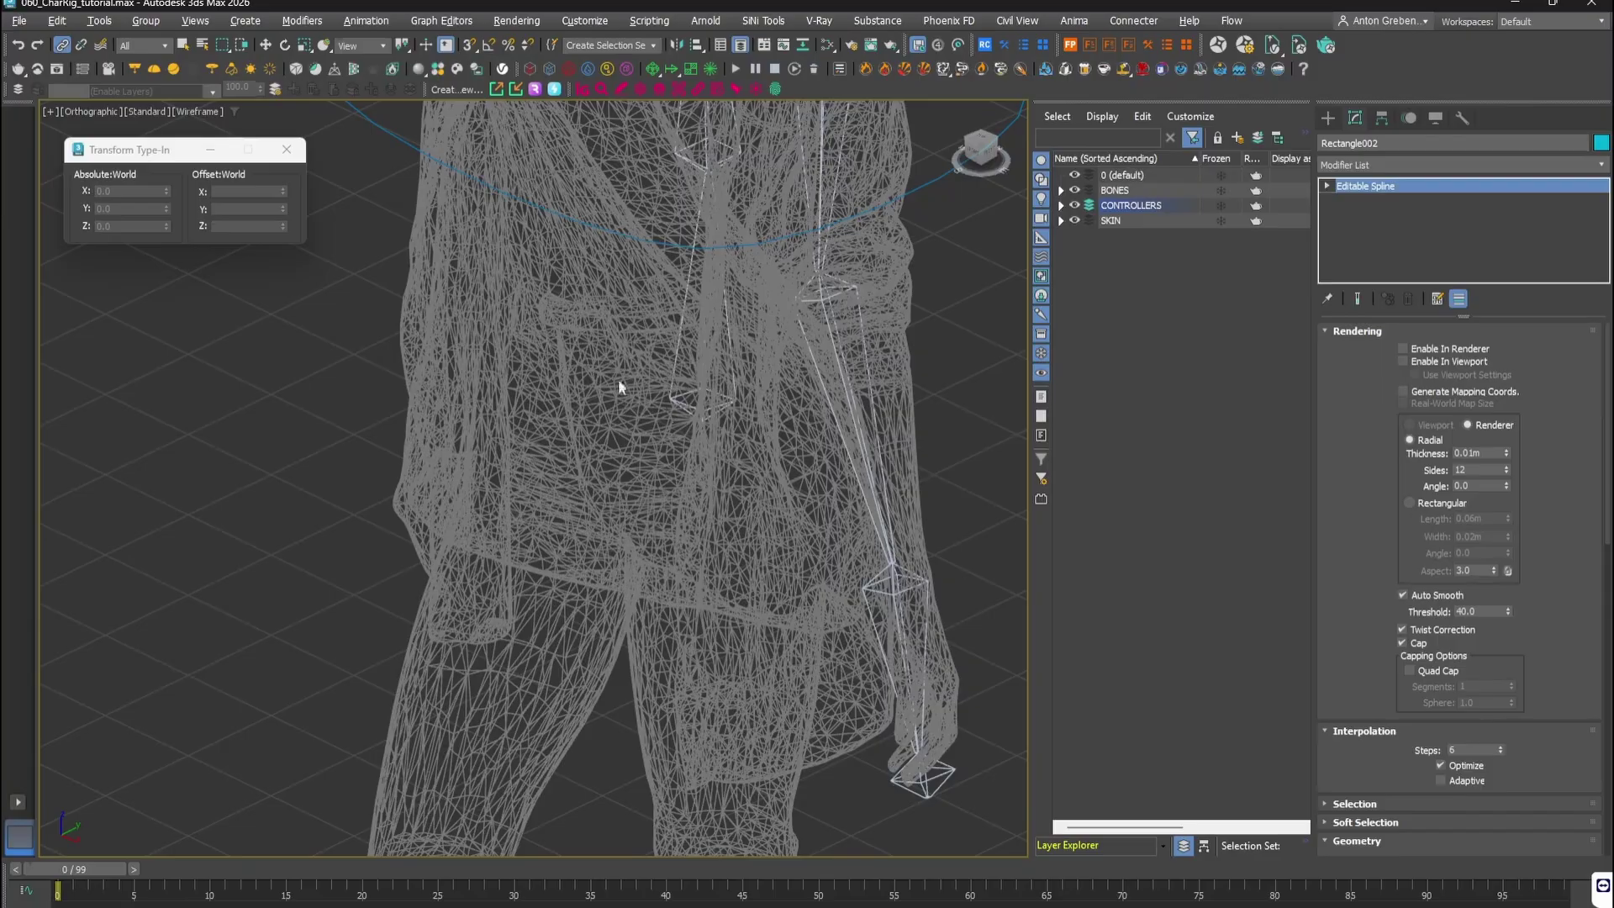
click(677, 411)
scroll(677, 411, down, 2)
scroll(647, 378, down, 3)
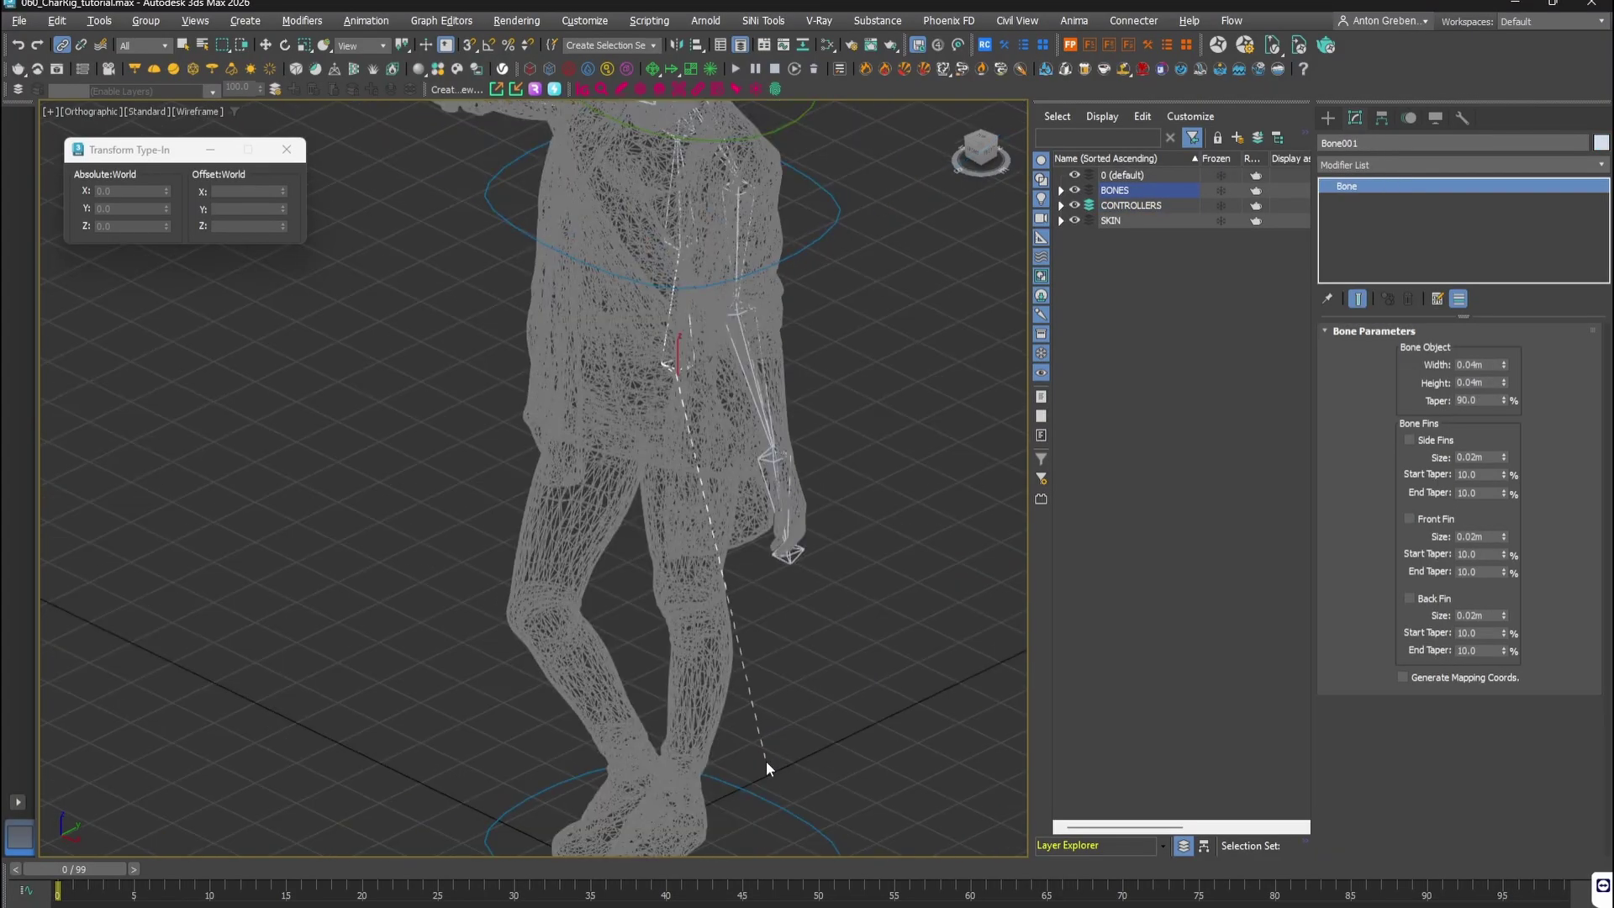
drag(769, 806, 768, 806)
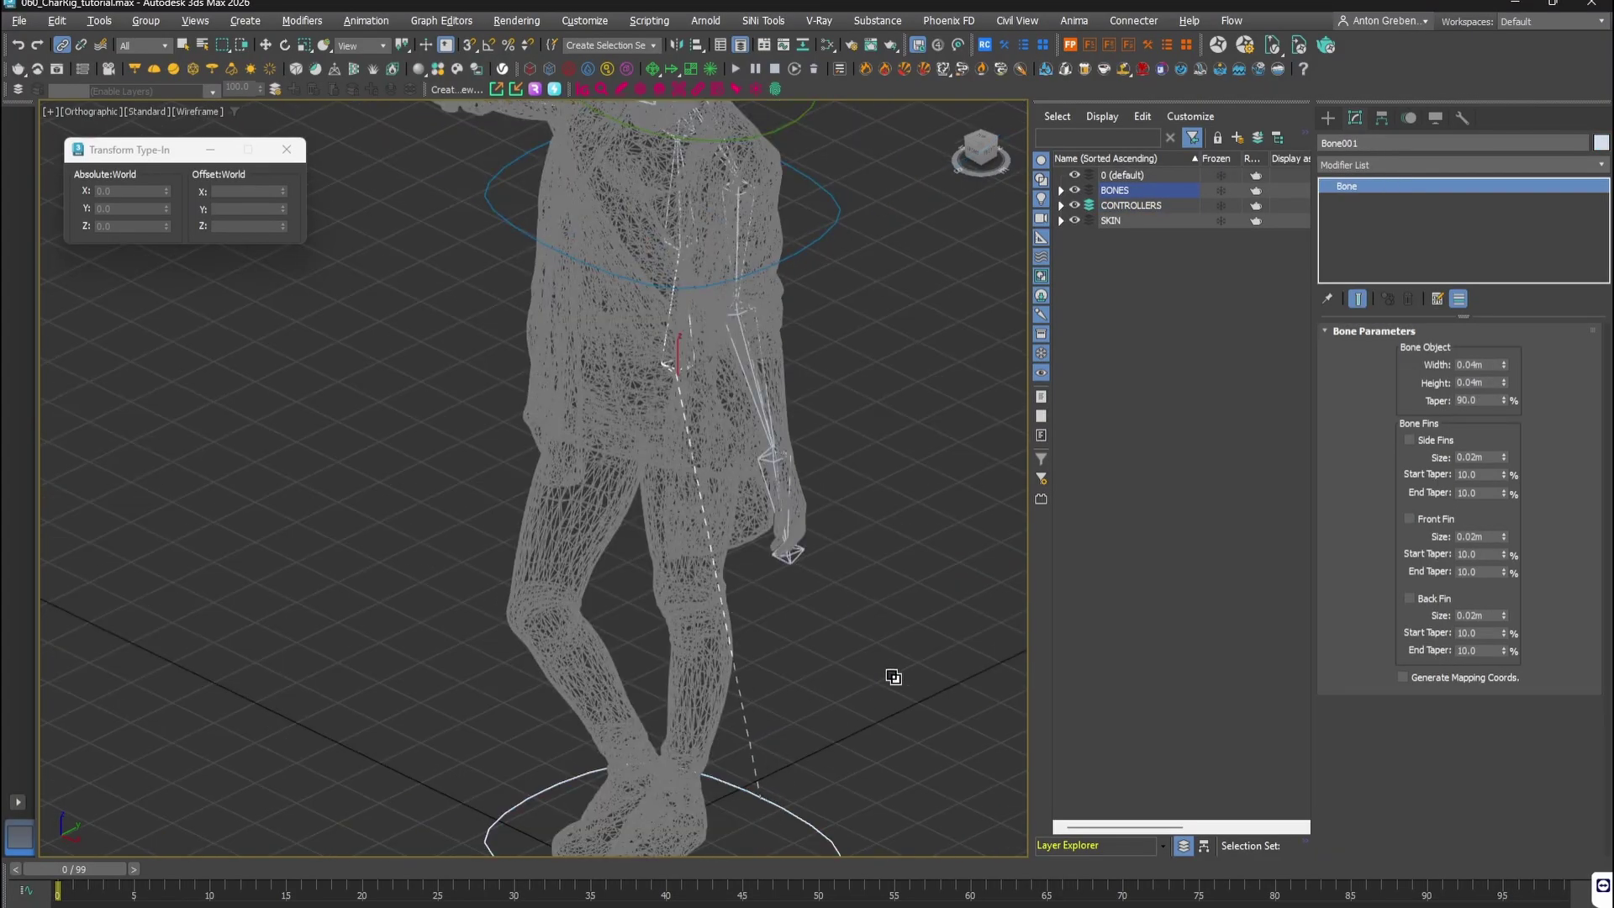
Step: Move the spline around the feet along the ground to test that the whole bone structure follows it
right_click(804, 475)
click(891, 481)
drag(839, 703, 752, 803)
scroll(708, 634, down, 3)
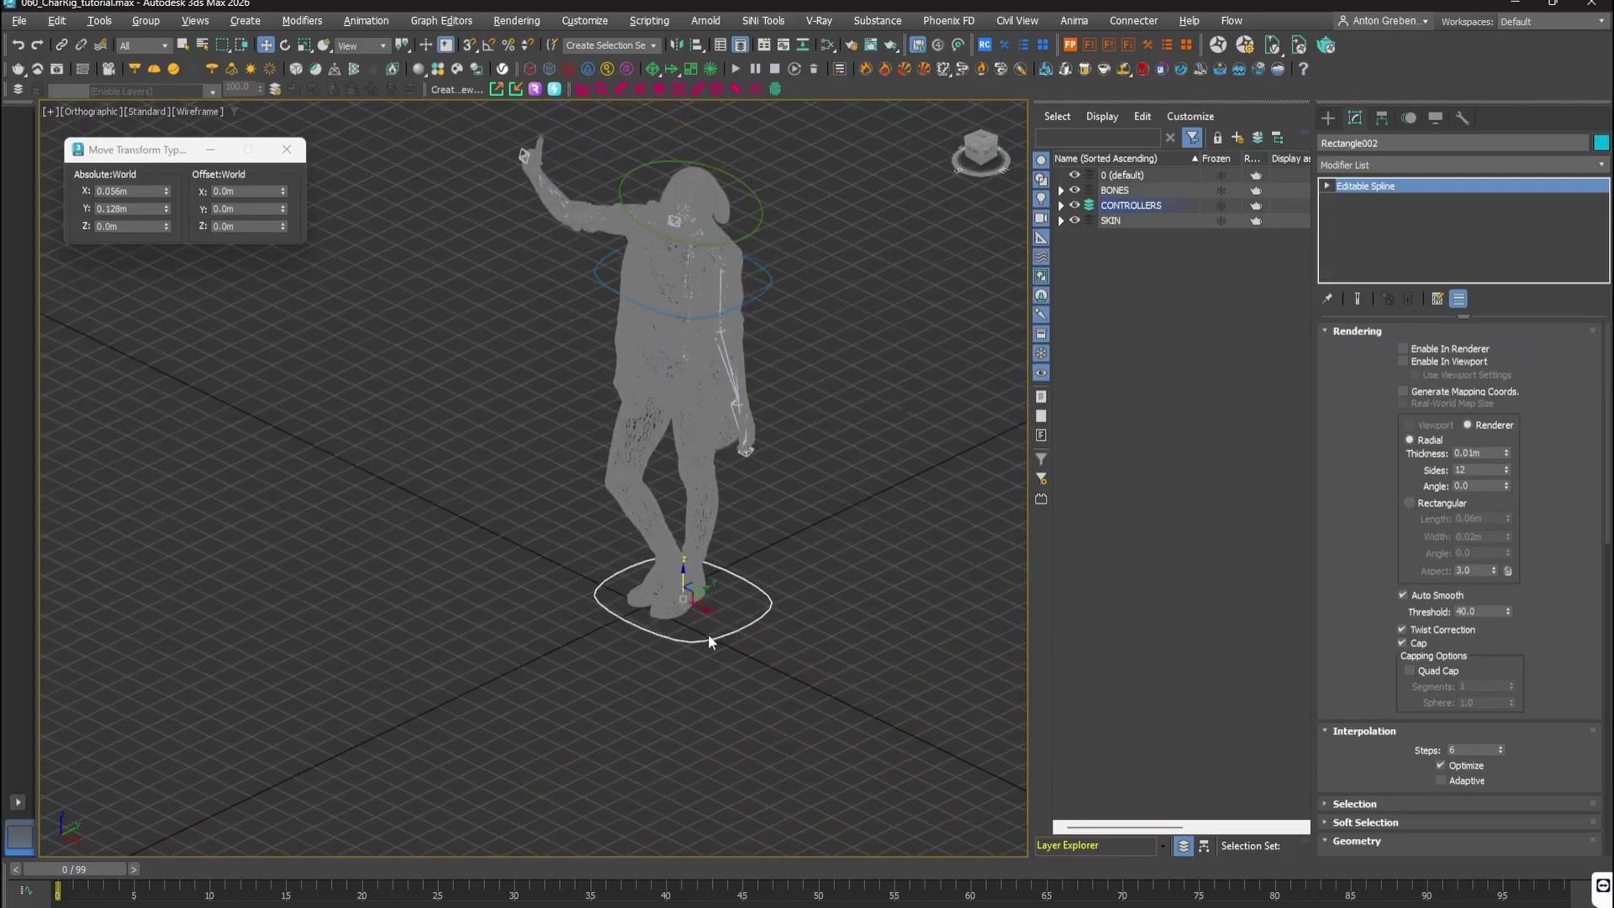
mouse_move(700, 602)
mouse_down()
mouse_move(497, 485)
mouse_move(728, 614)
mouse_up()
Step: Link the head circle to the spline around the feet and test the link by rotating the feet spline about 49° around Z
drag(766, 215, 761, 219)
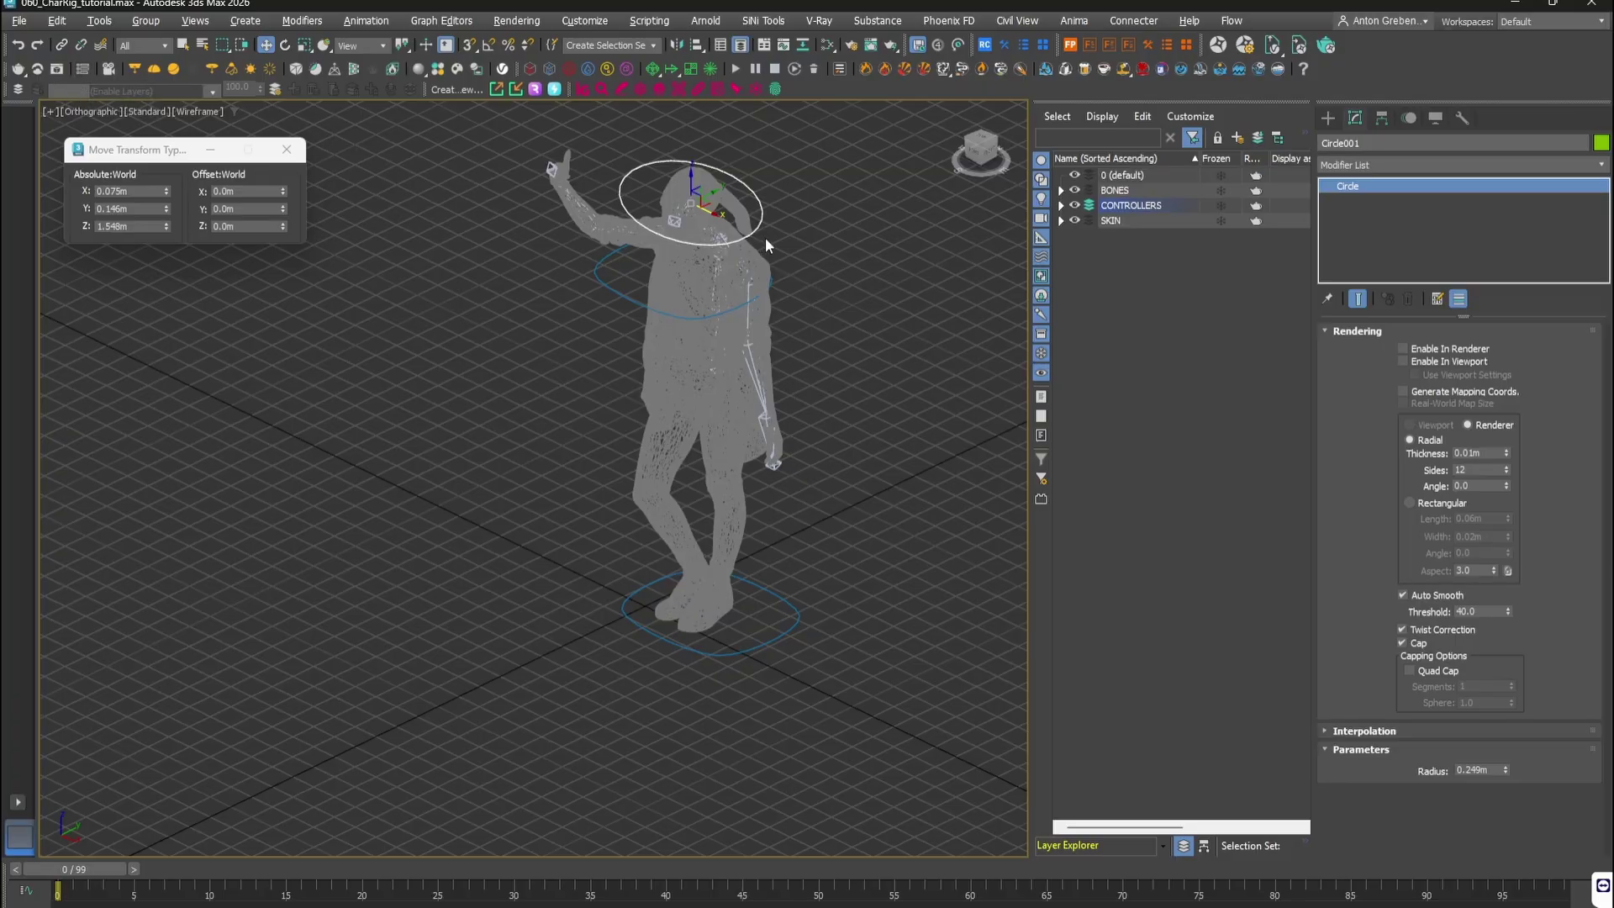
click(65, 46)
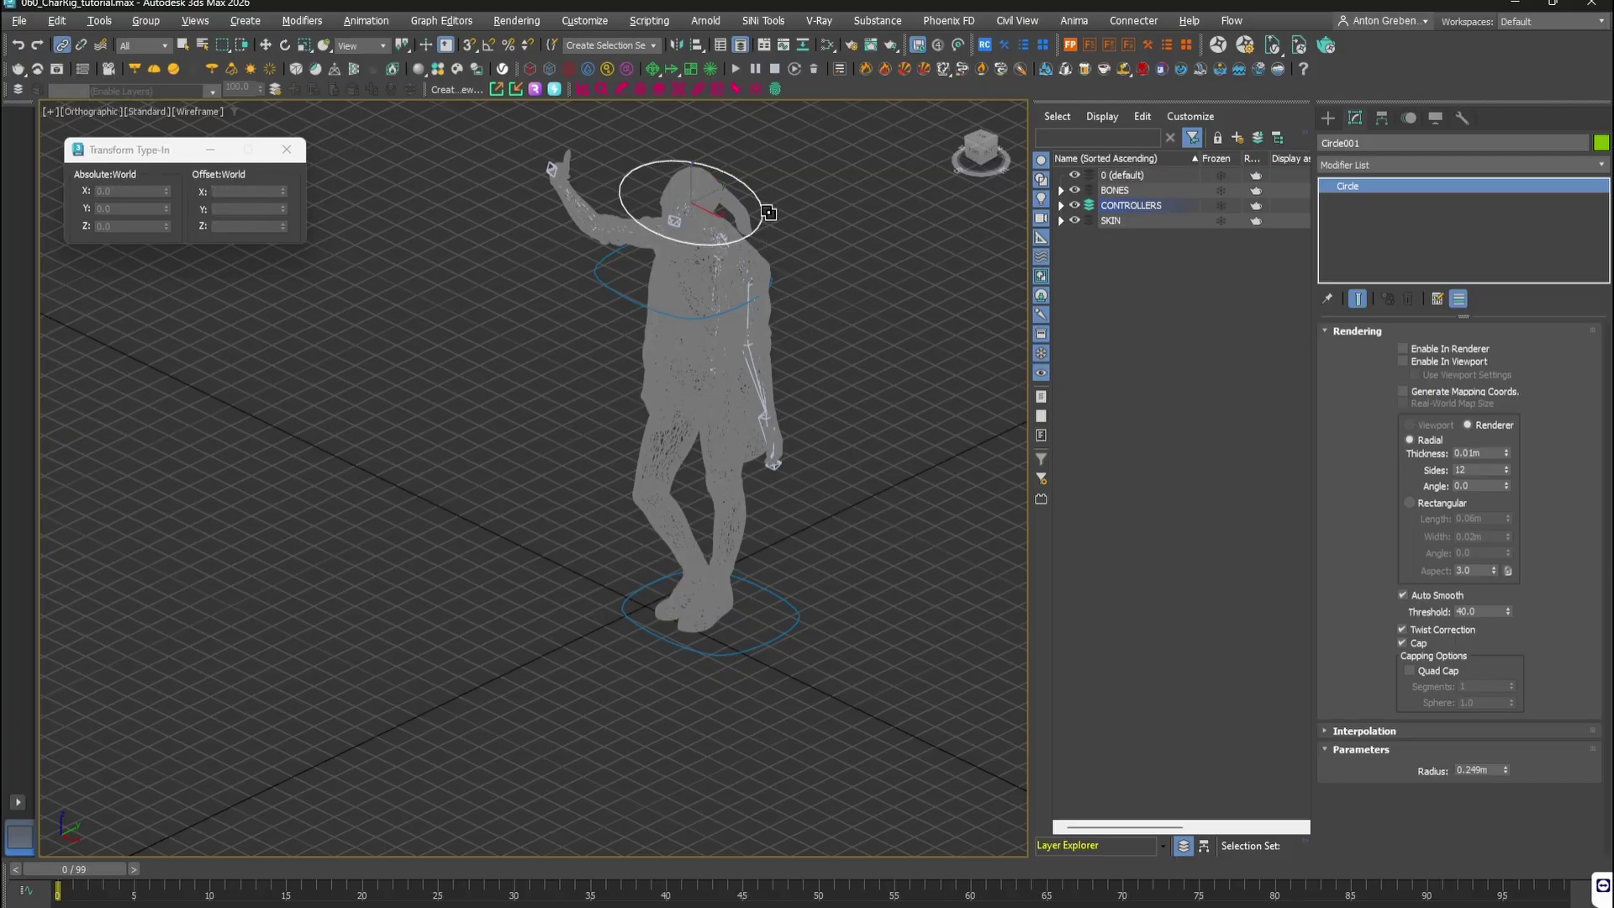
drag(821, 575, 796, 614)
drag(800, 614, 831, 584)
key(Page_Up)
right_click(837, 563)
click(855, 595)
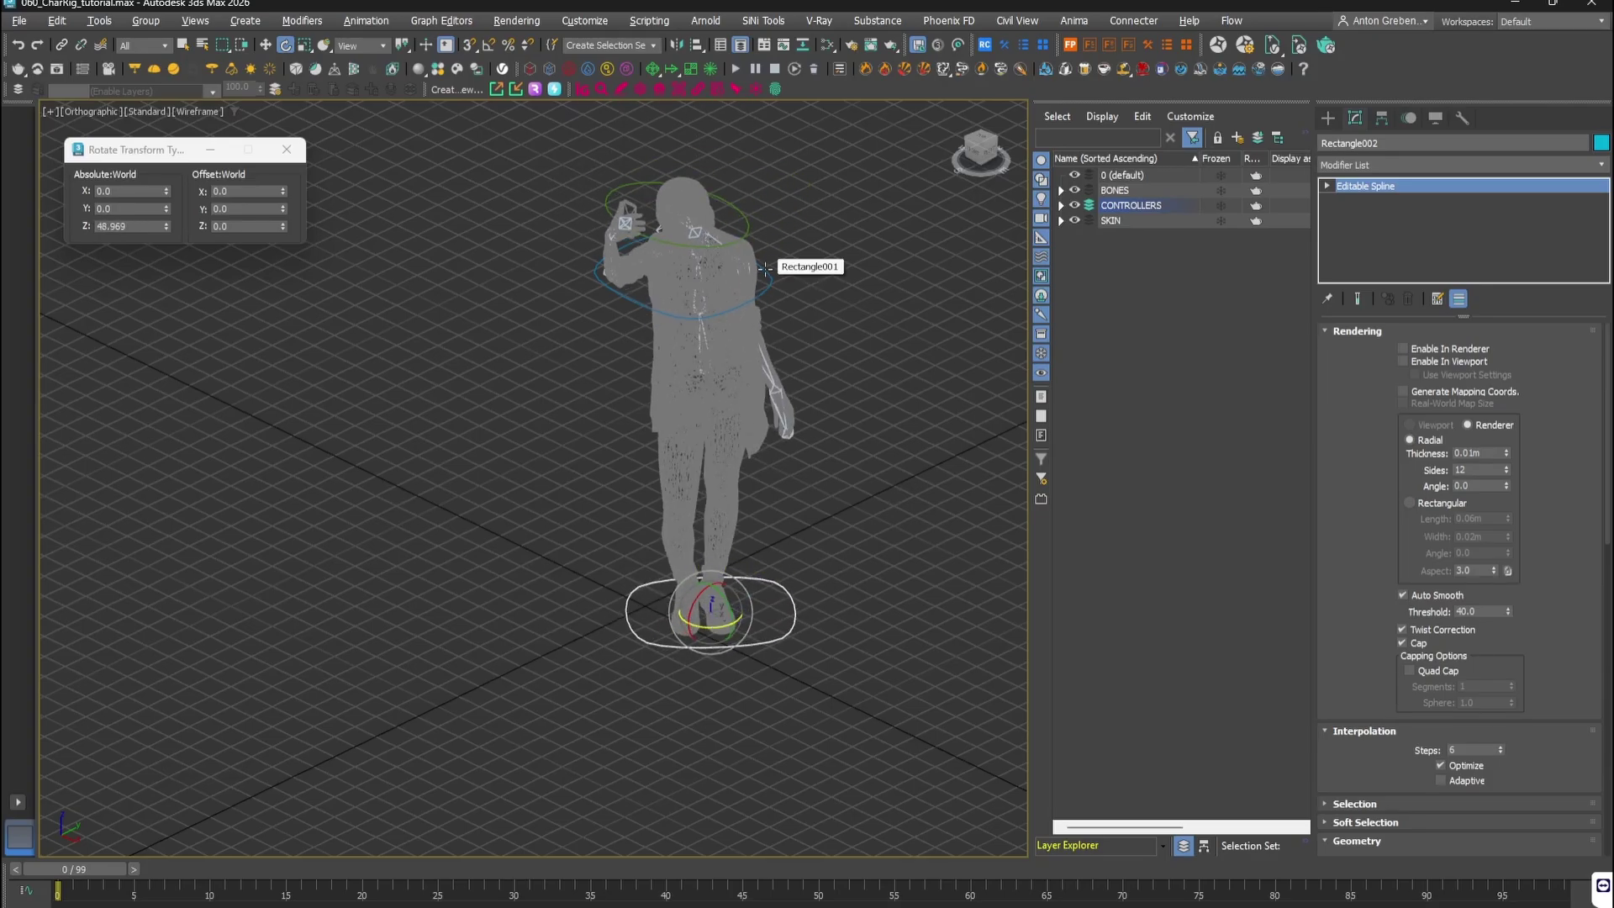
Step: Rotate the head circle in shaded view to test how the head deforms, and undo the rotation
drag(764, 268, 721, 196)
middle_drag(721, 206, 798, 519)
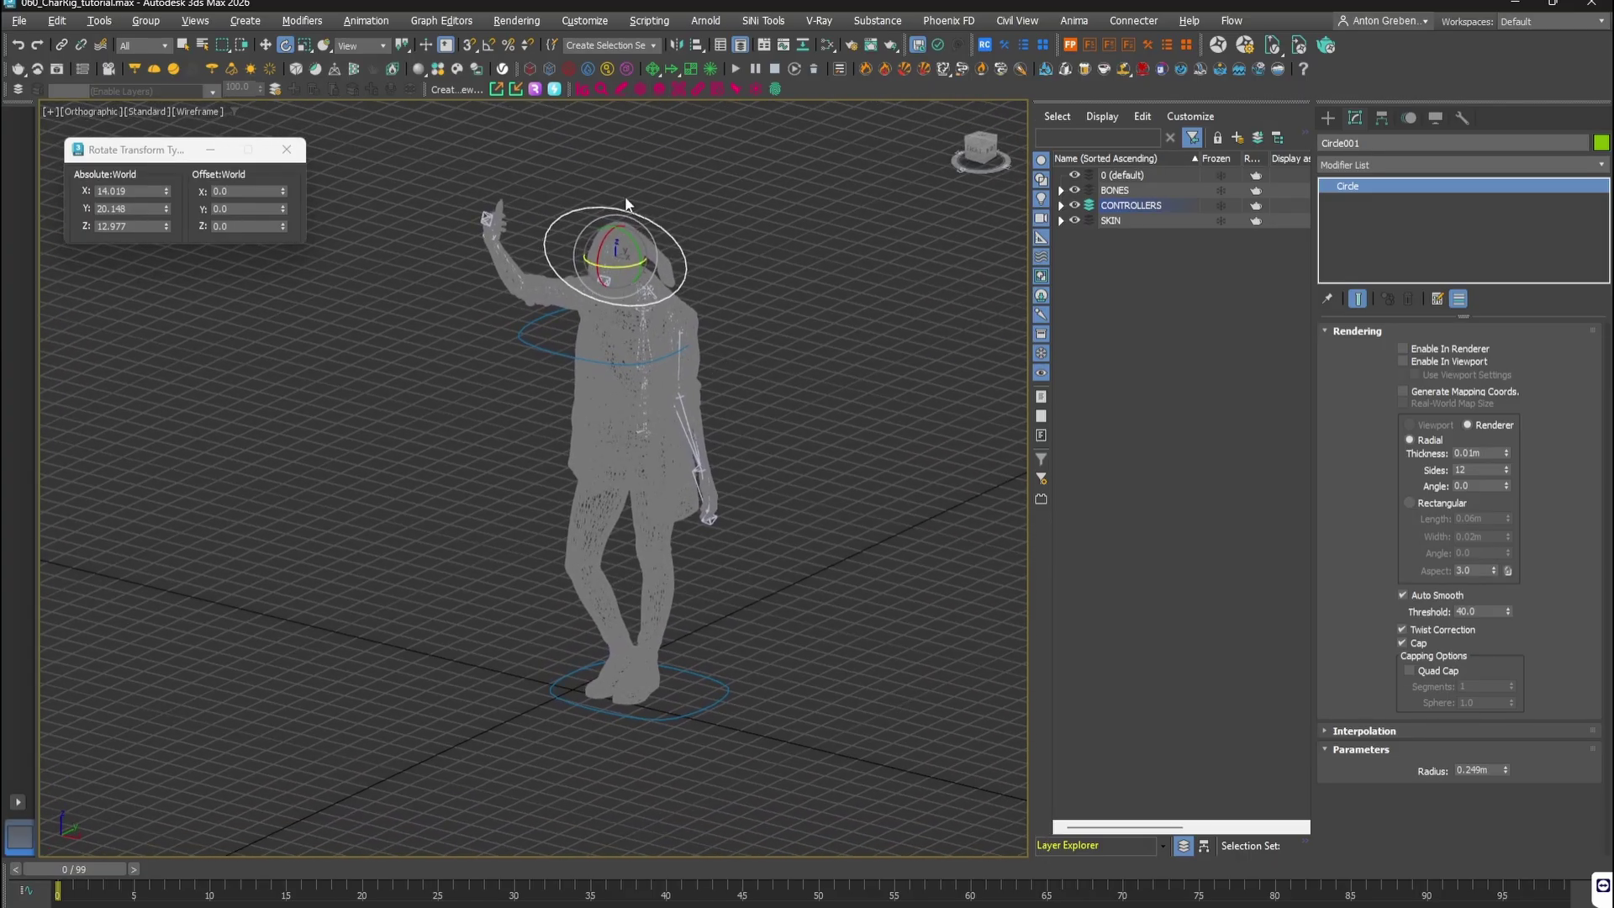
scroll(625, 201, up, 4)
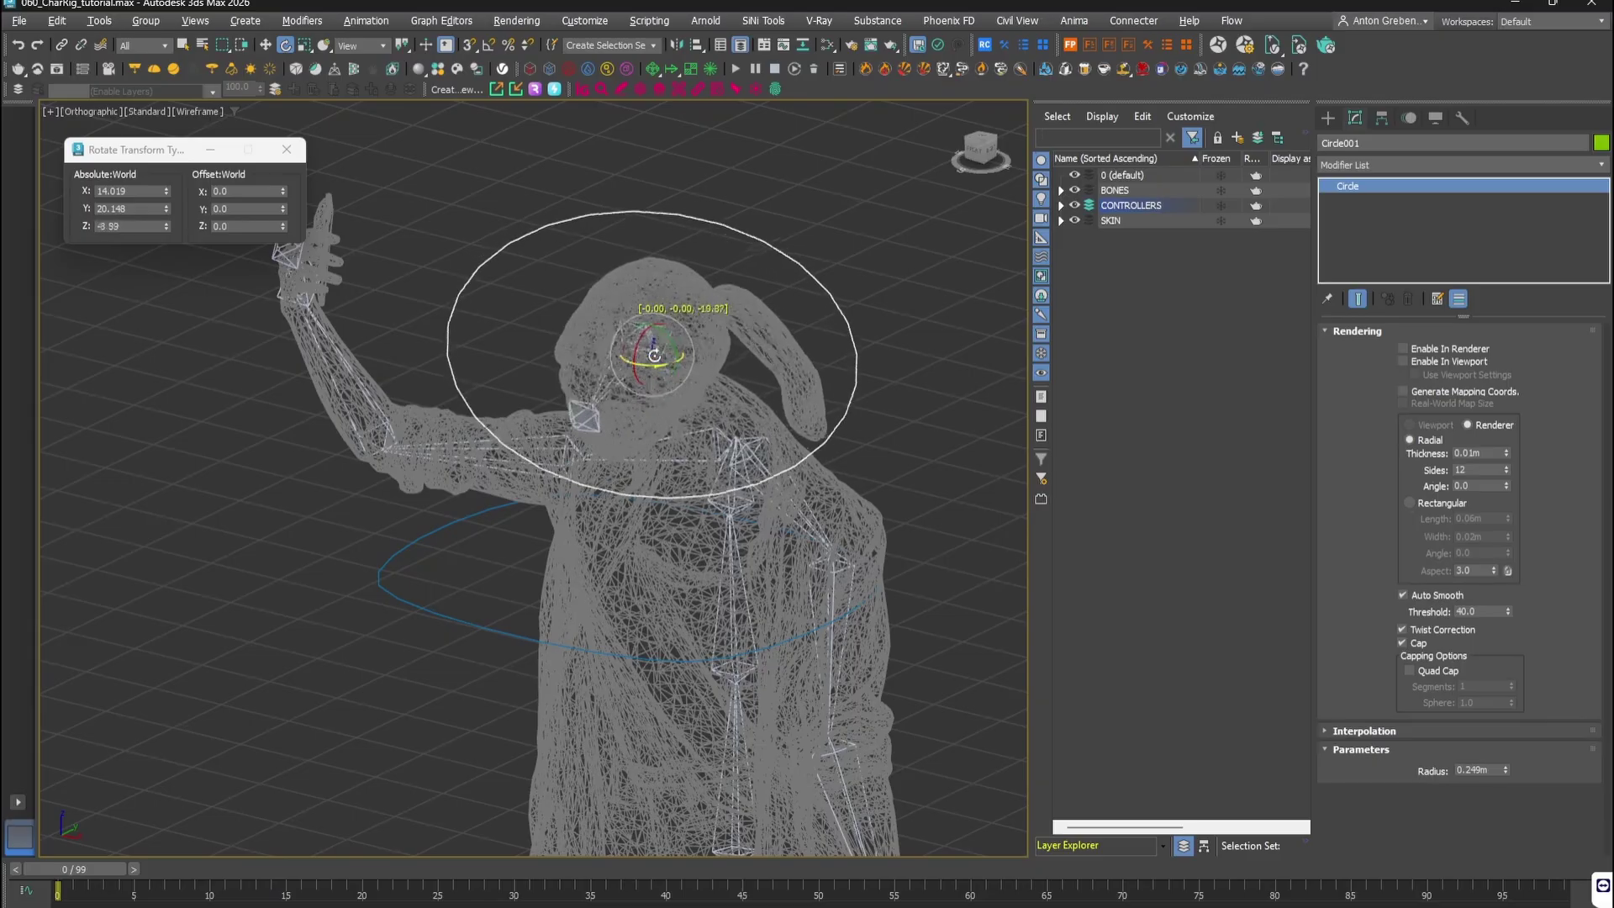
key(F3)
drag(670, 359, 671, 324)
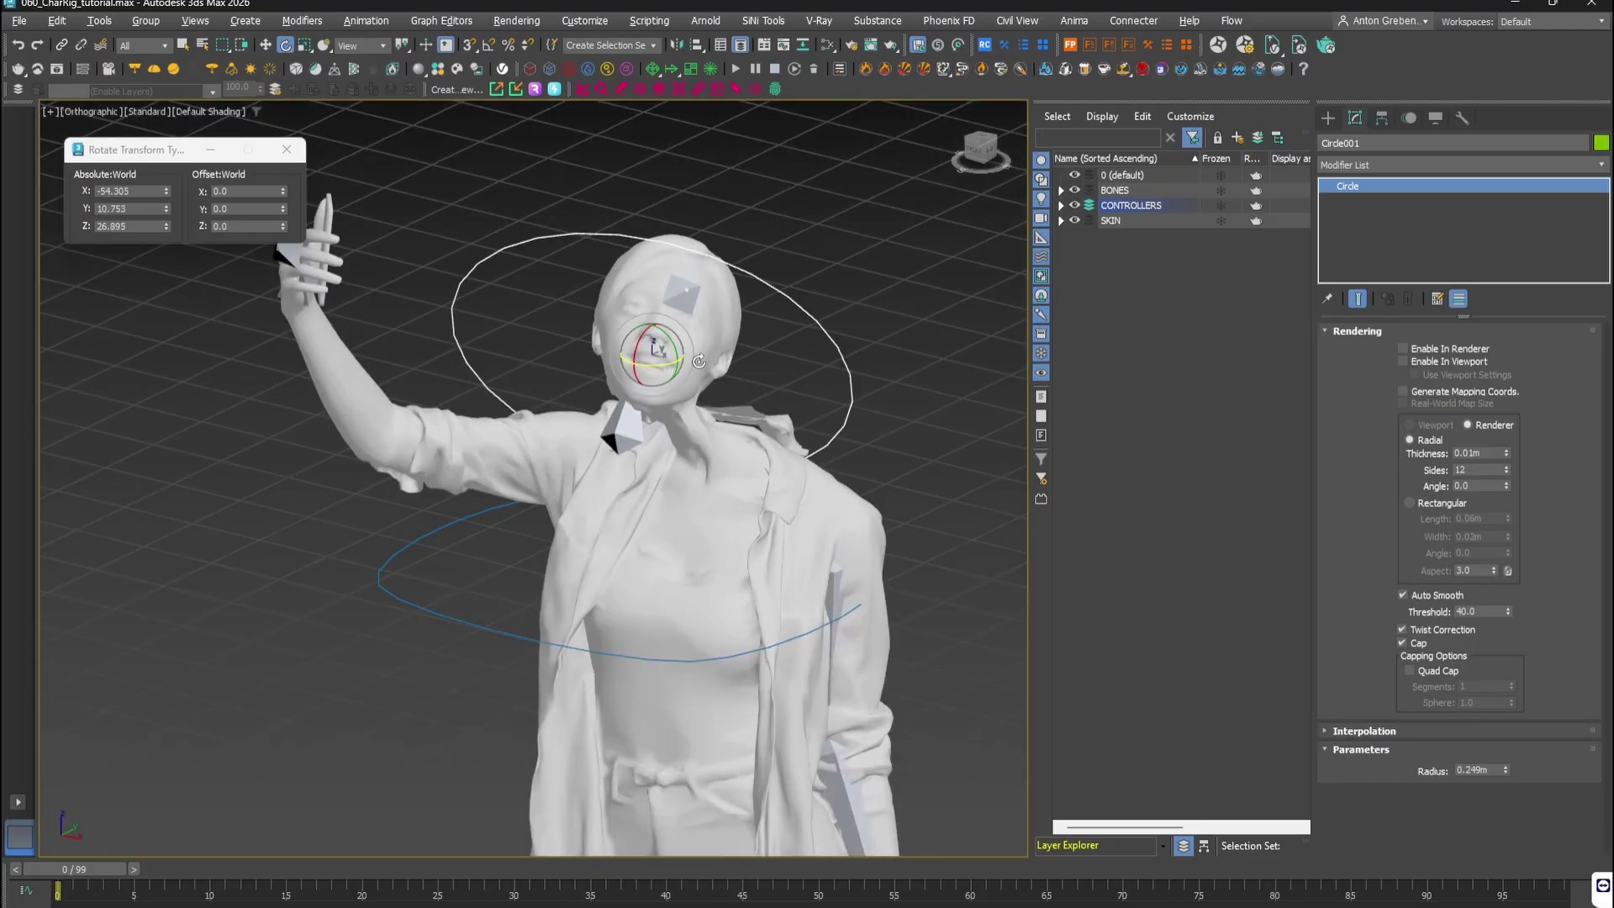
key(ctrl+z)
alt+middle_drag(691, 358, 772, 356)
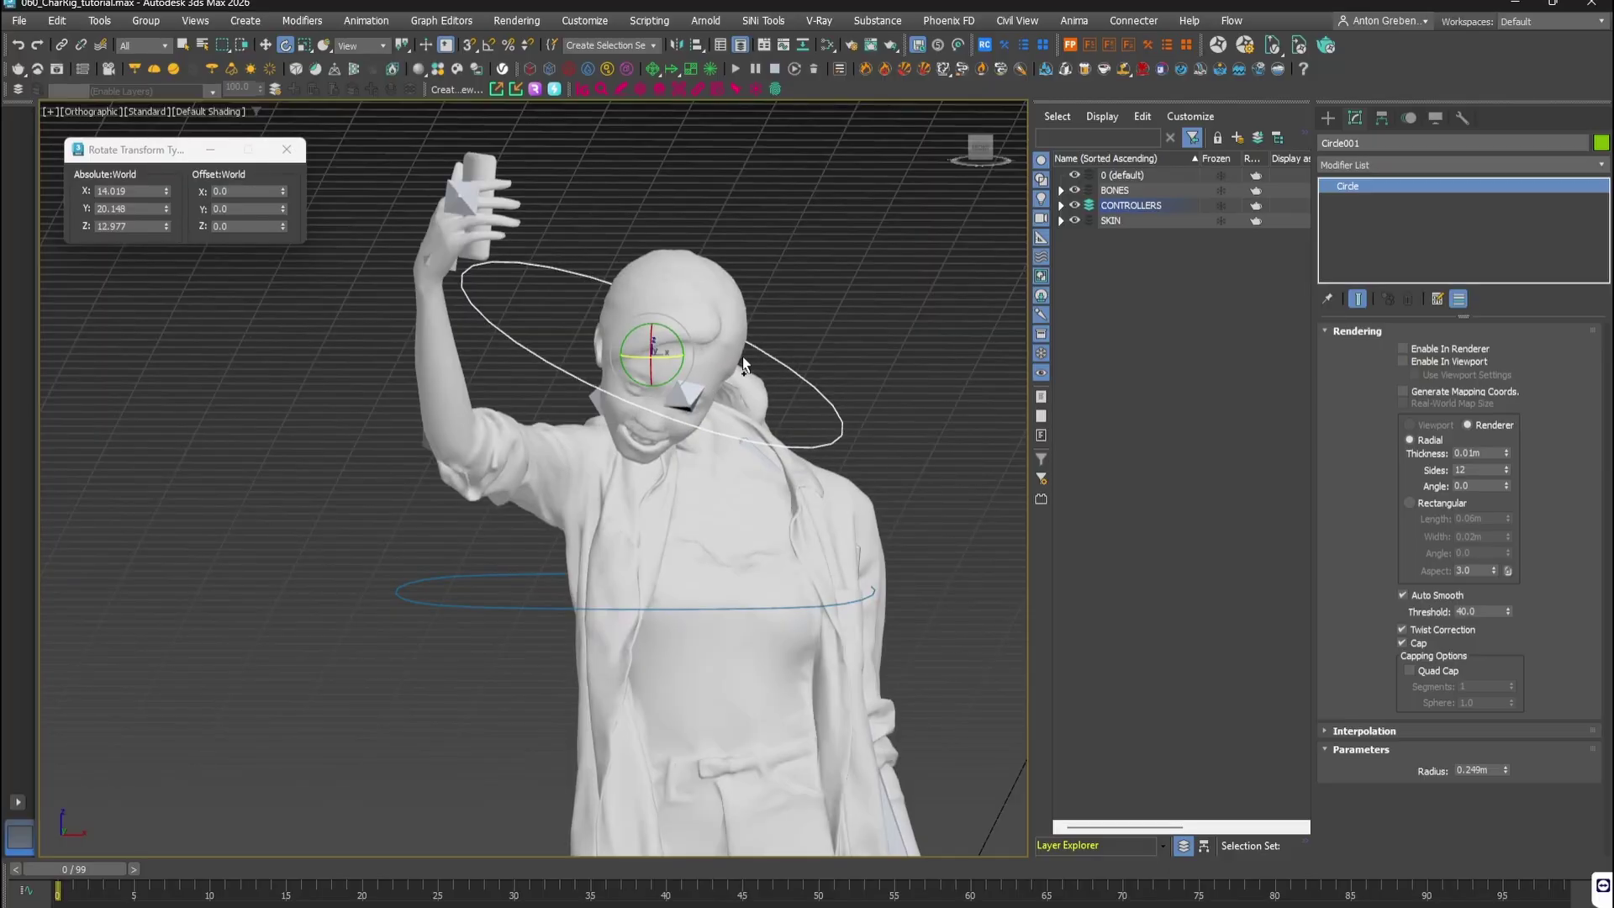
Step: Undo the remaining test rotations and the link between the head circle and the feet spline
key(ctrl+z)
key(ctrl+z)
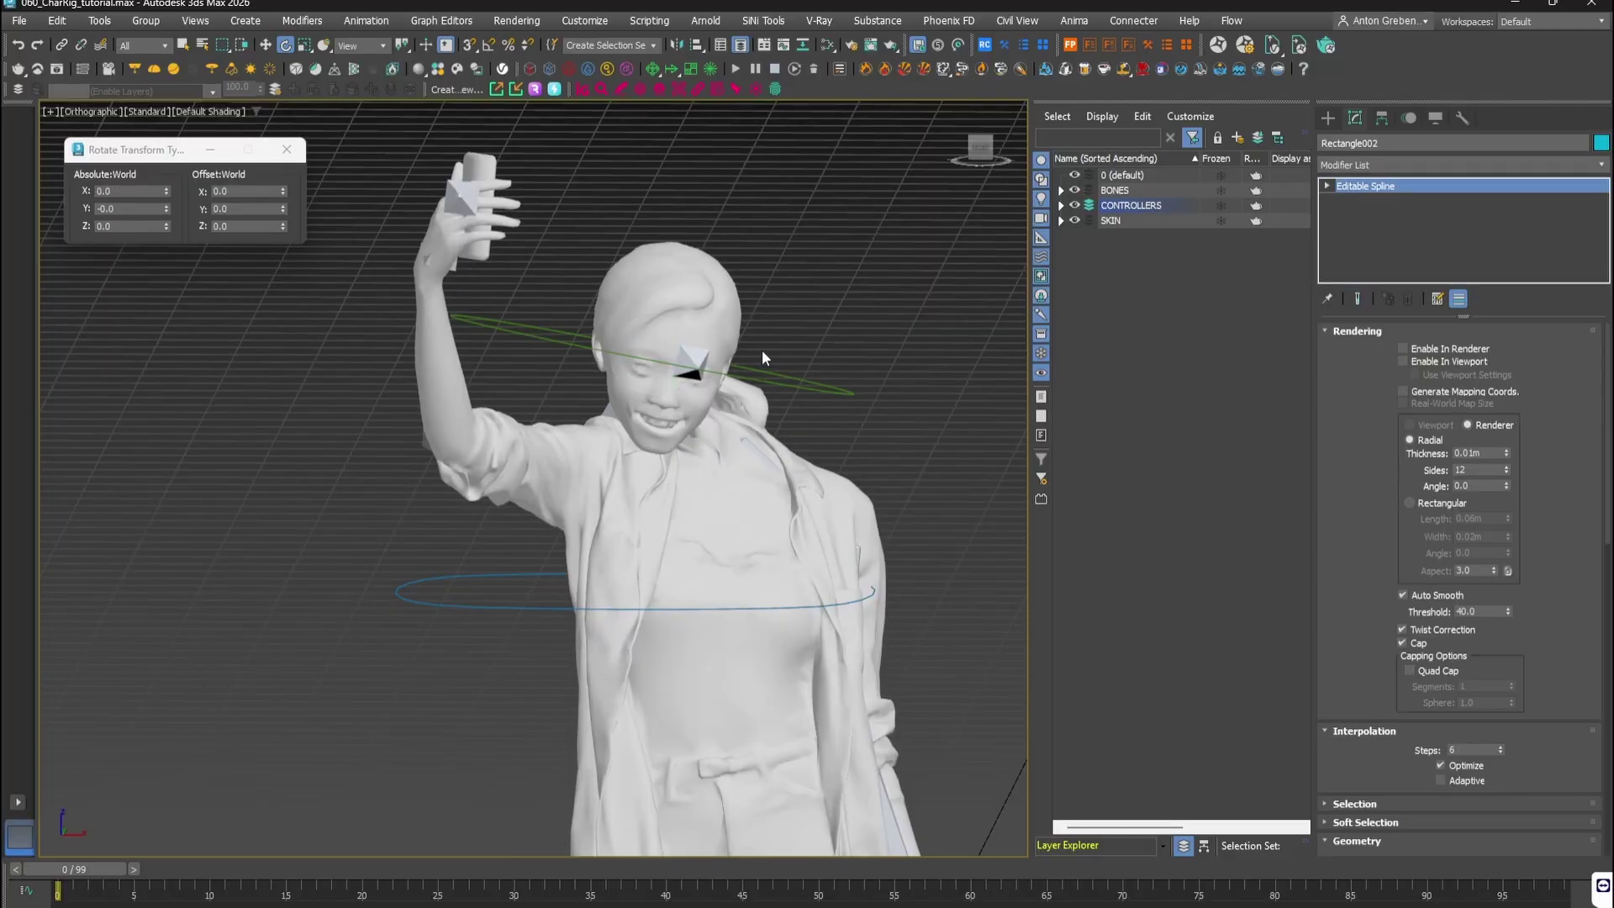
key(ctrl+z)
key(ctrl+z)
key(ctrl+z)
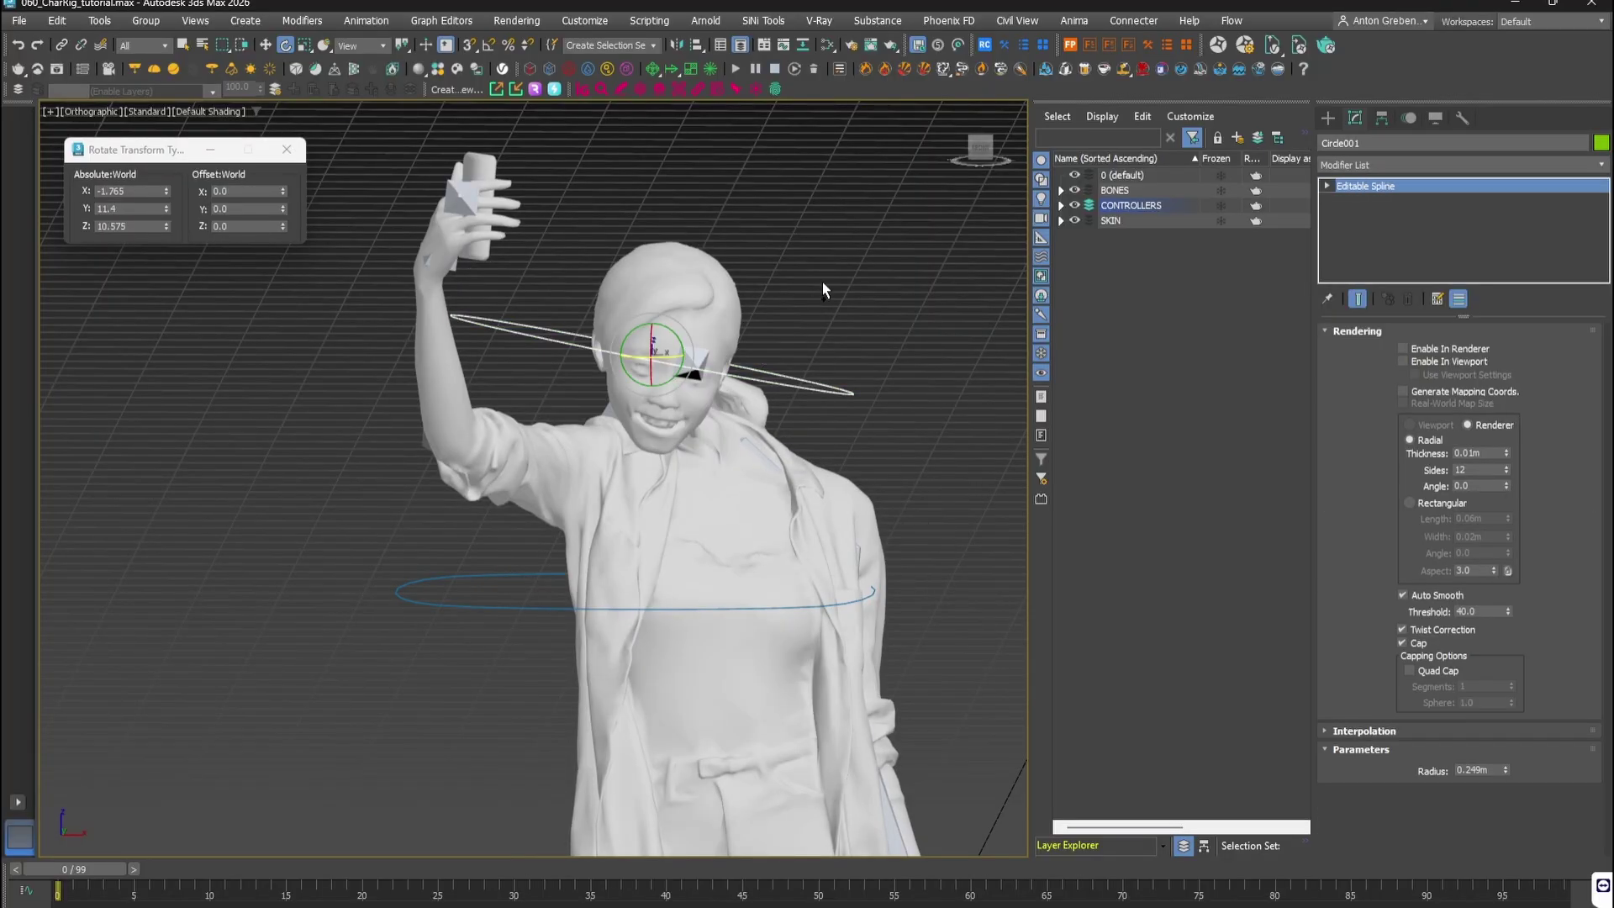
key(ctrl+z)
alt+middle_drag(804, 401, 733, 407)
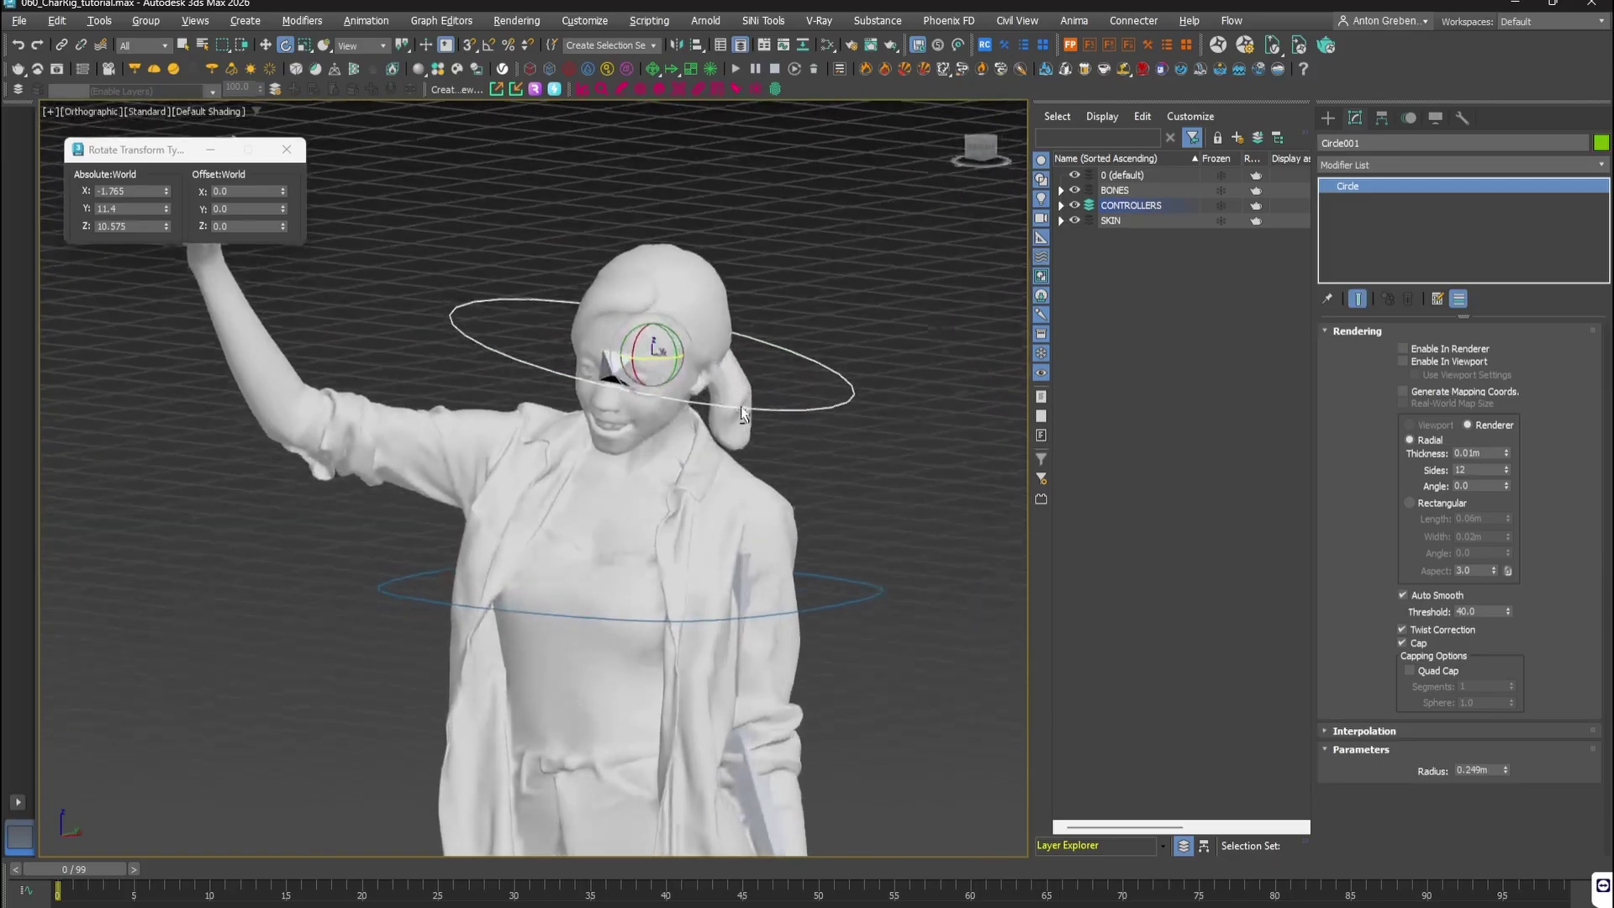
Step: Move the spline around the feet along the ground to check what follows it, and undo the move
scroll(733, 408, down, 5)
middle_drag(714, 725, 717, 648)
click(781, 708)
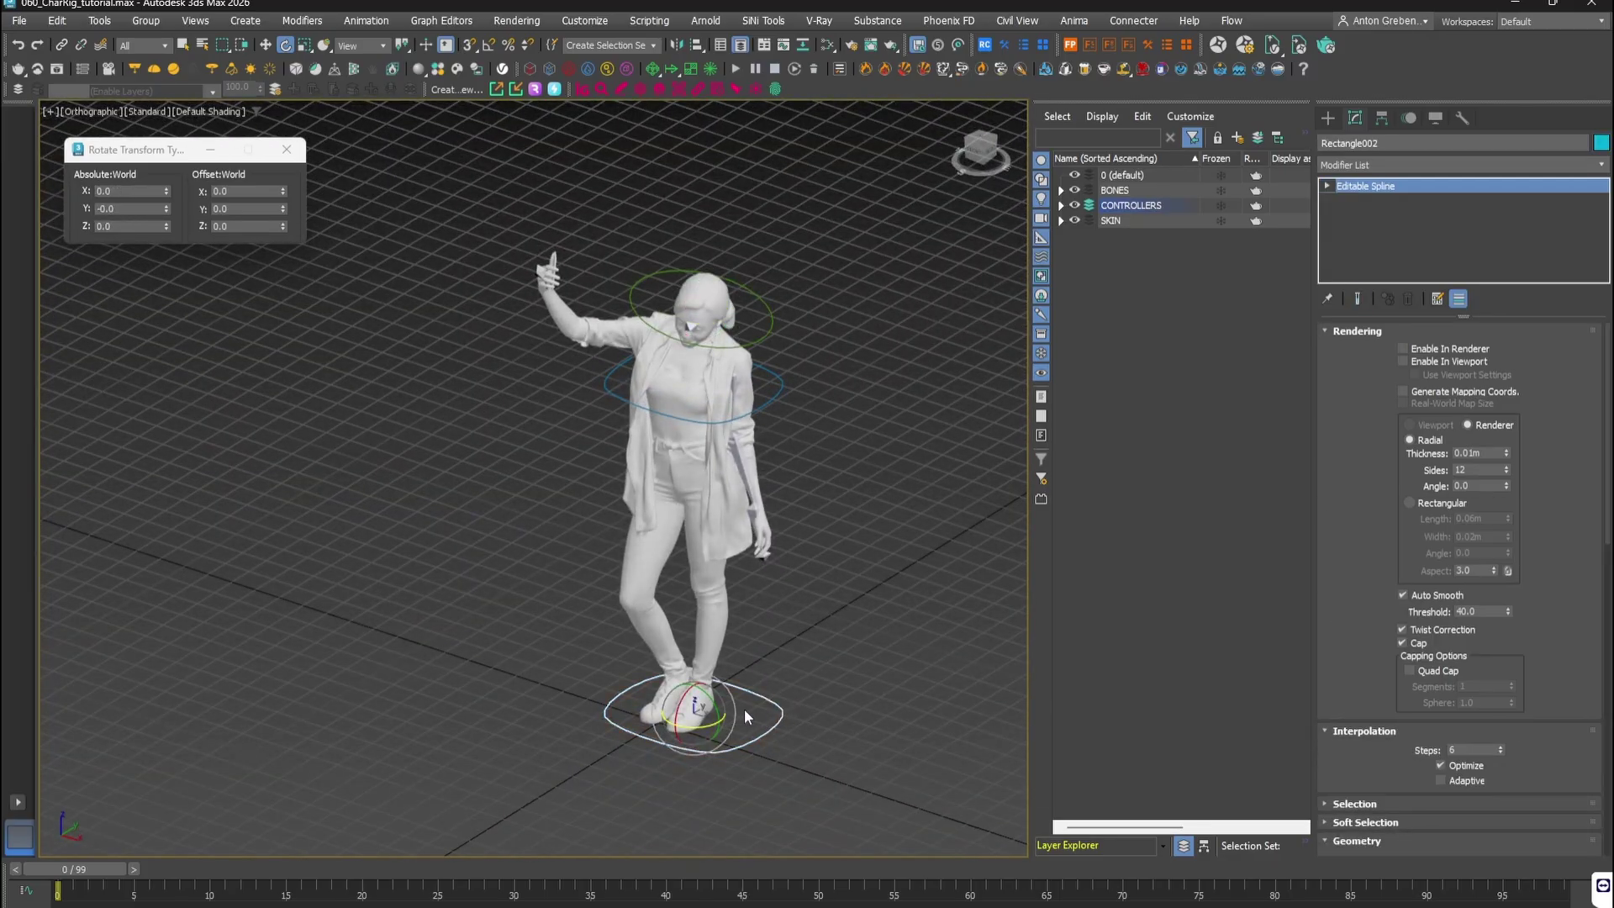
right_click(839, 445)
click(859, 458)
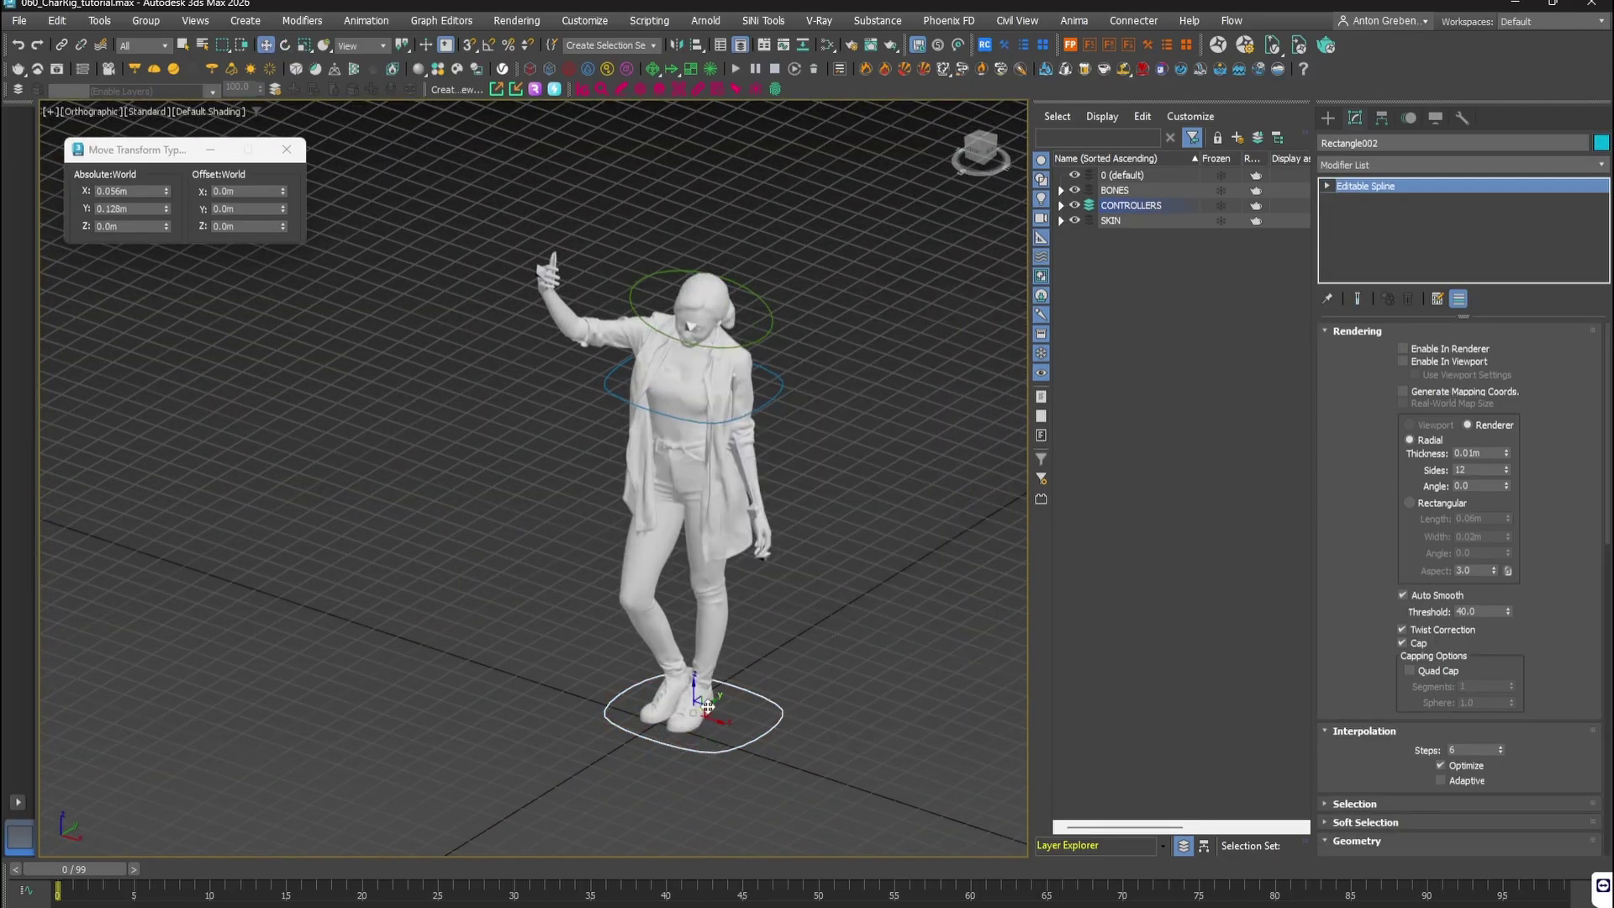
drag(711, 708, 737, 692)
key(ctrl+z)
Step: Link the head circle to the chest-height spline and test the hierarchy by rotating the feet spline about -30° around Z
click(769, 329)
click(62, 46)
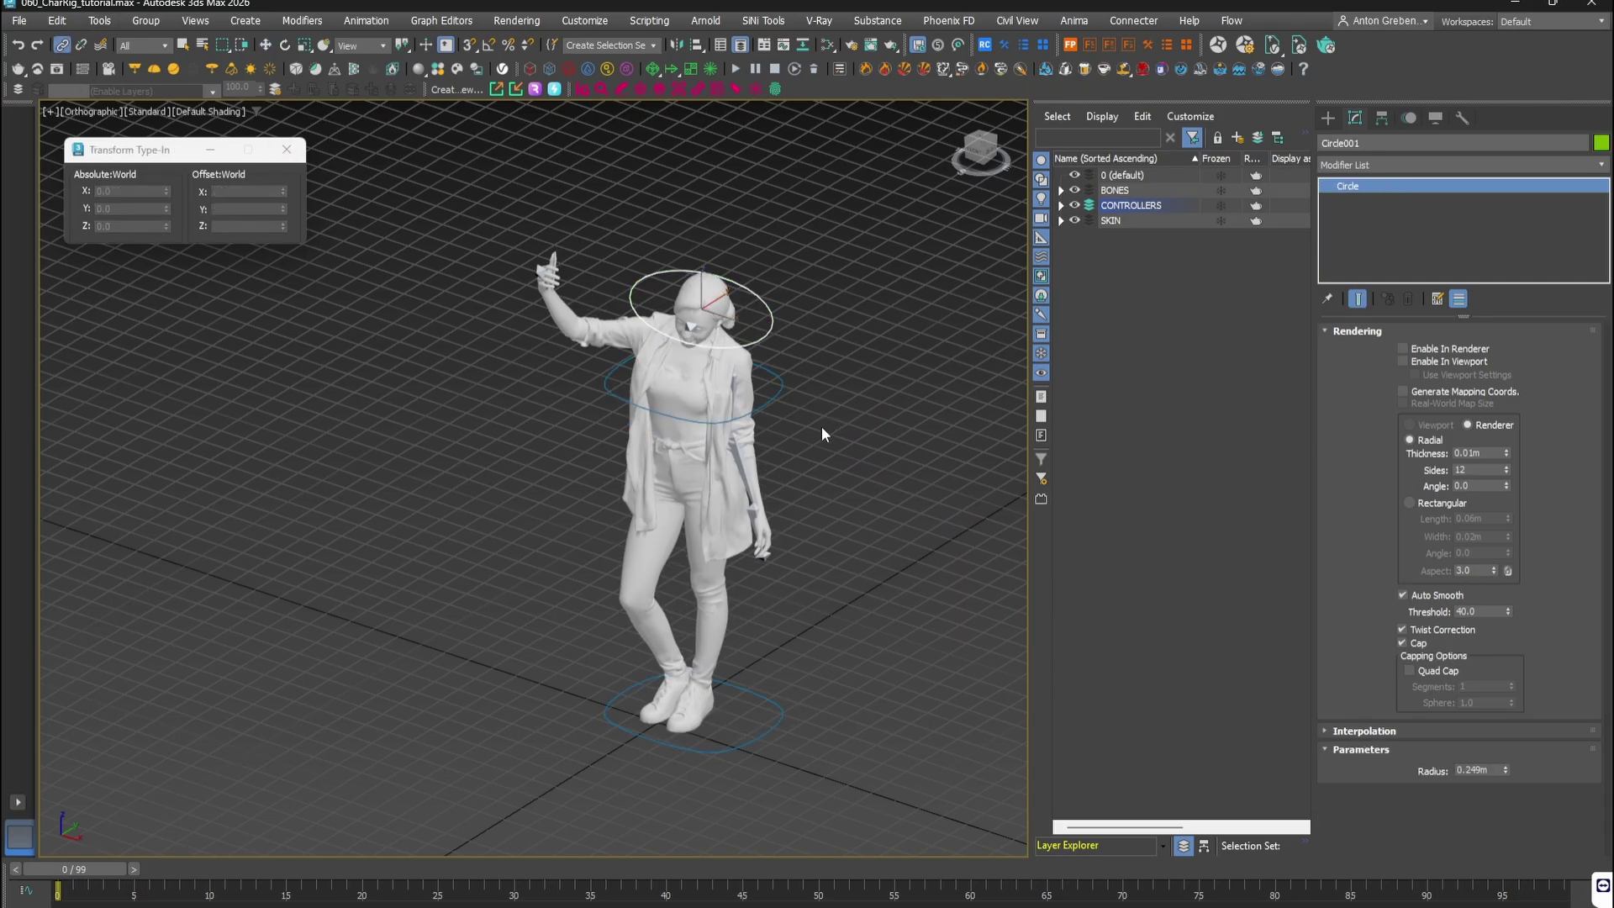
click(763, 721)
key(e)
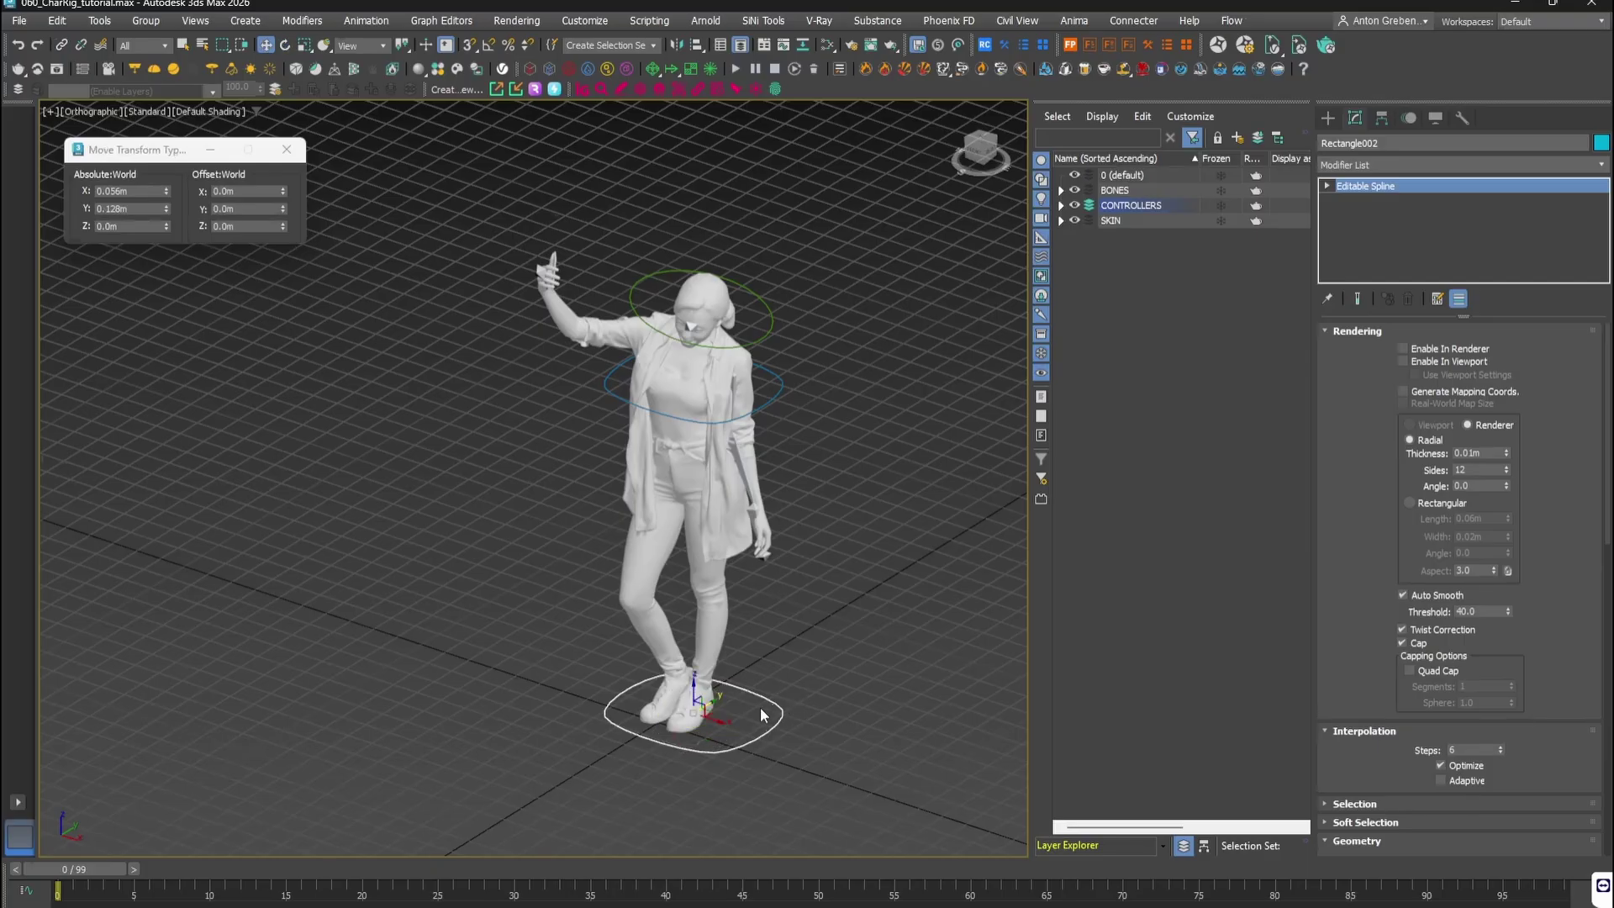
drag(717, 721, 671, 648)
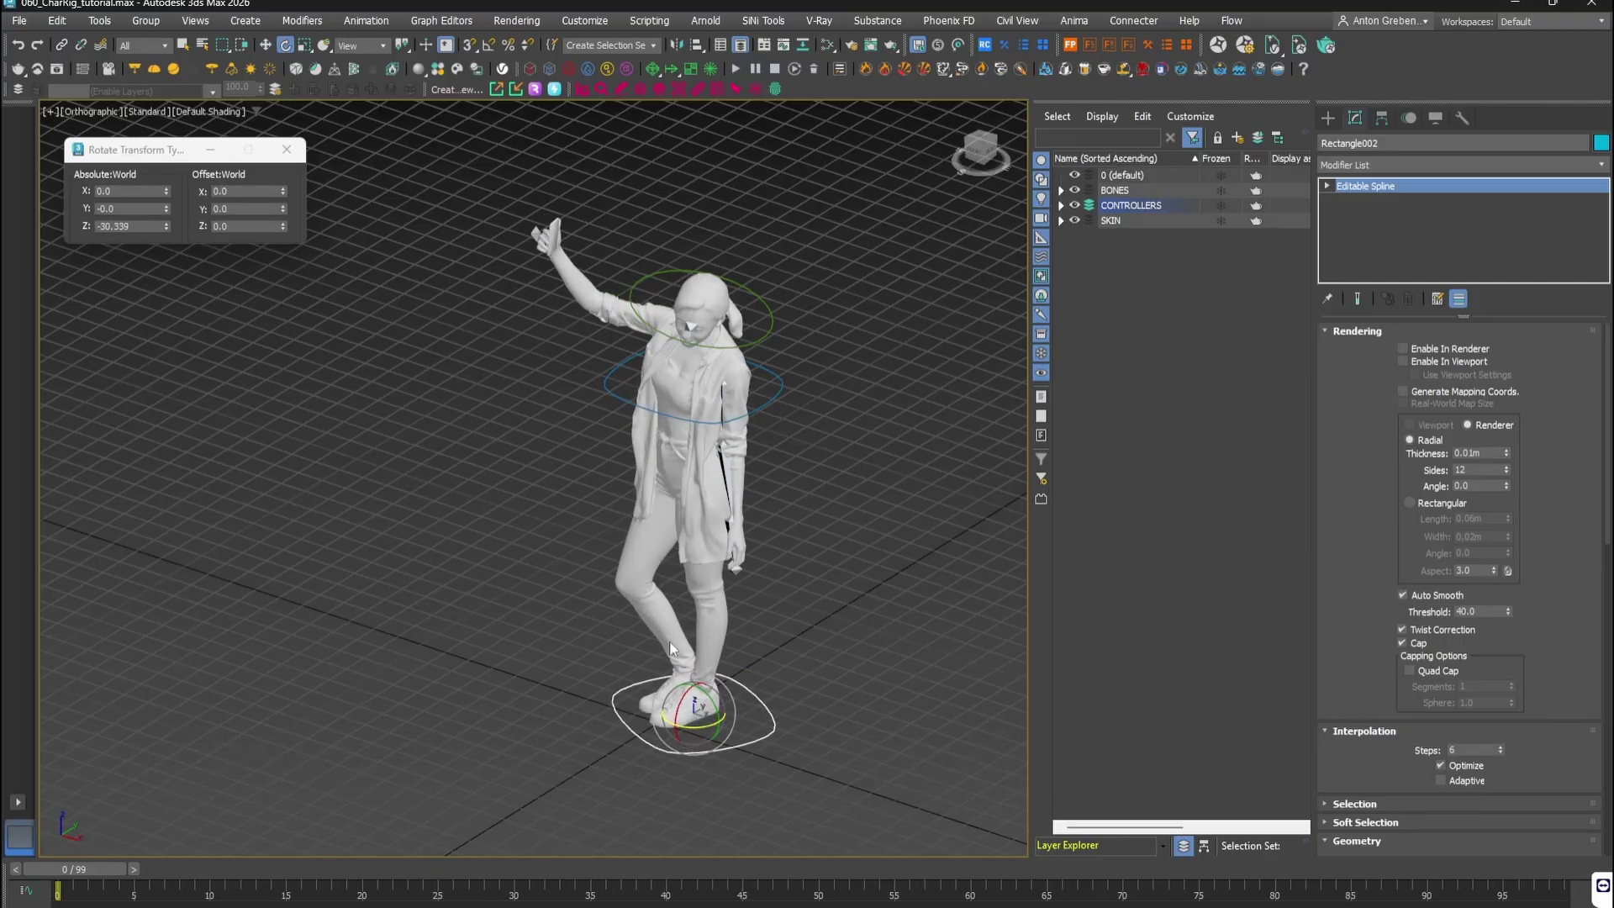
Step: Try linking the chest-height spline to the spline around the feet, and undo back to before the test rotation
click(775, 318)
click(778, 380)
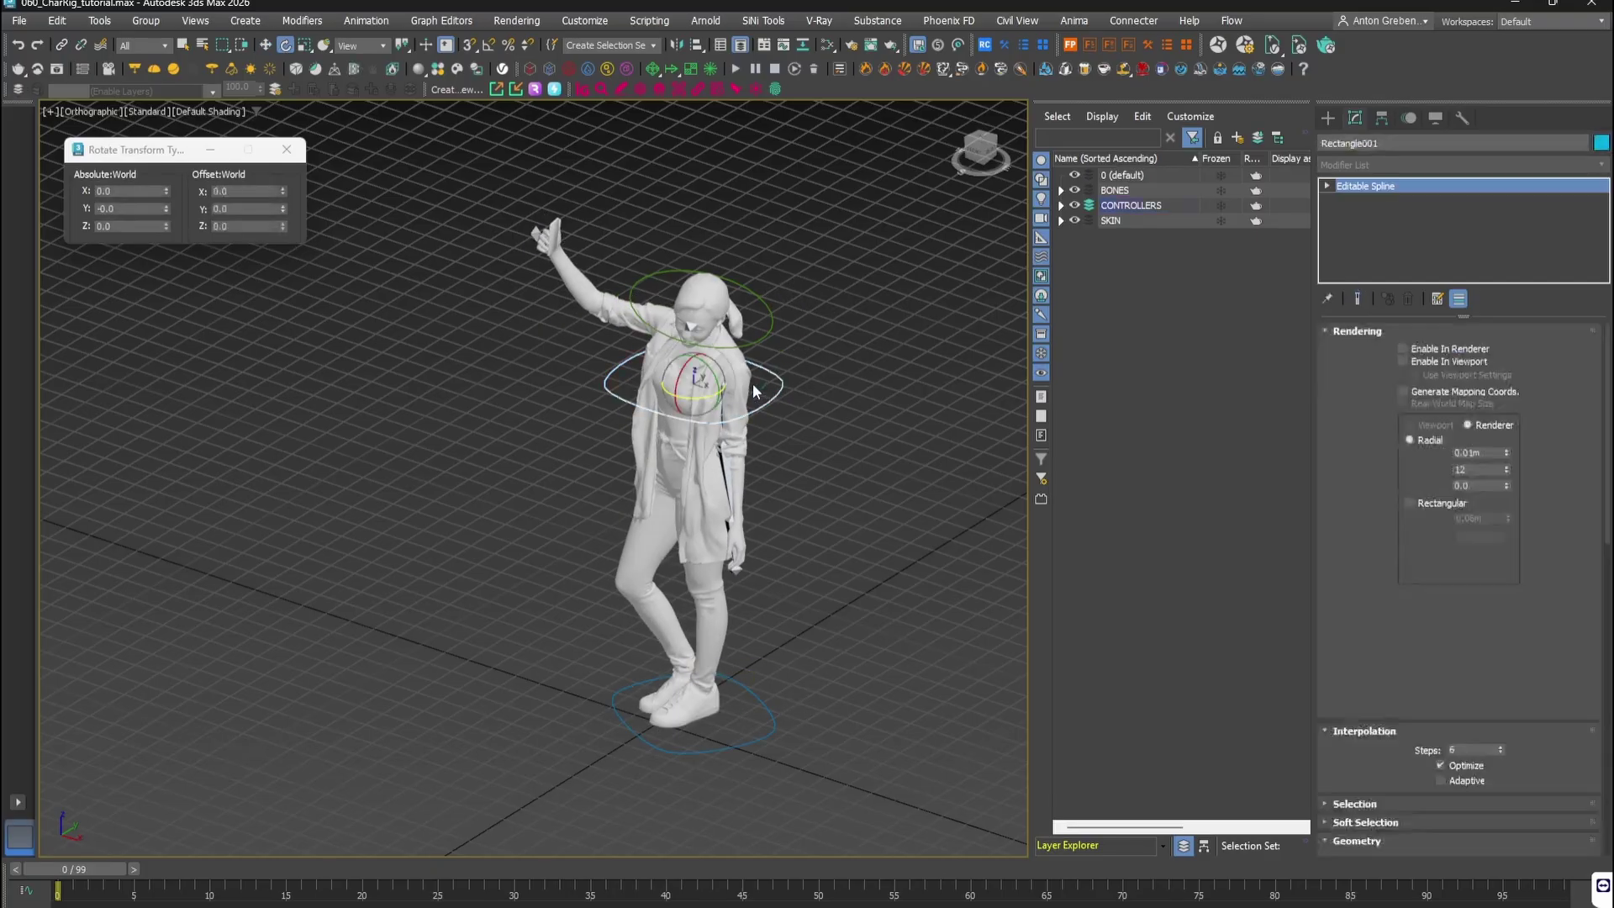
click(61, 45)
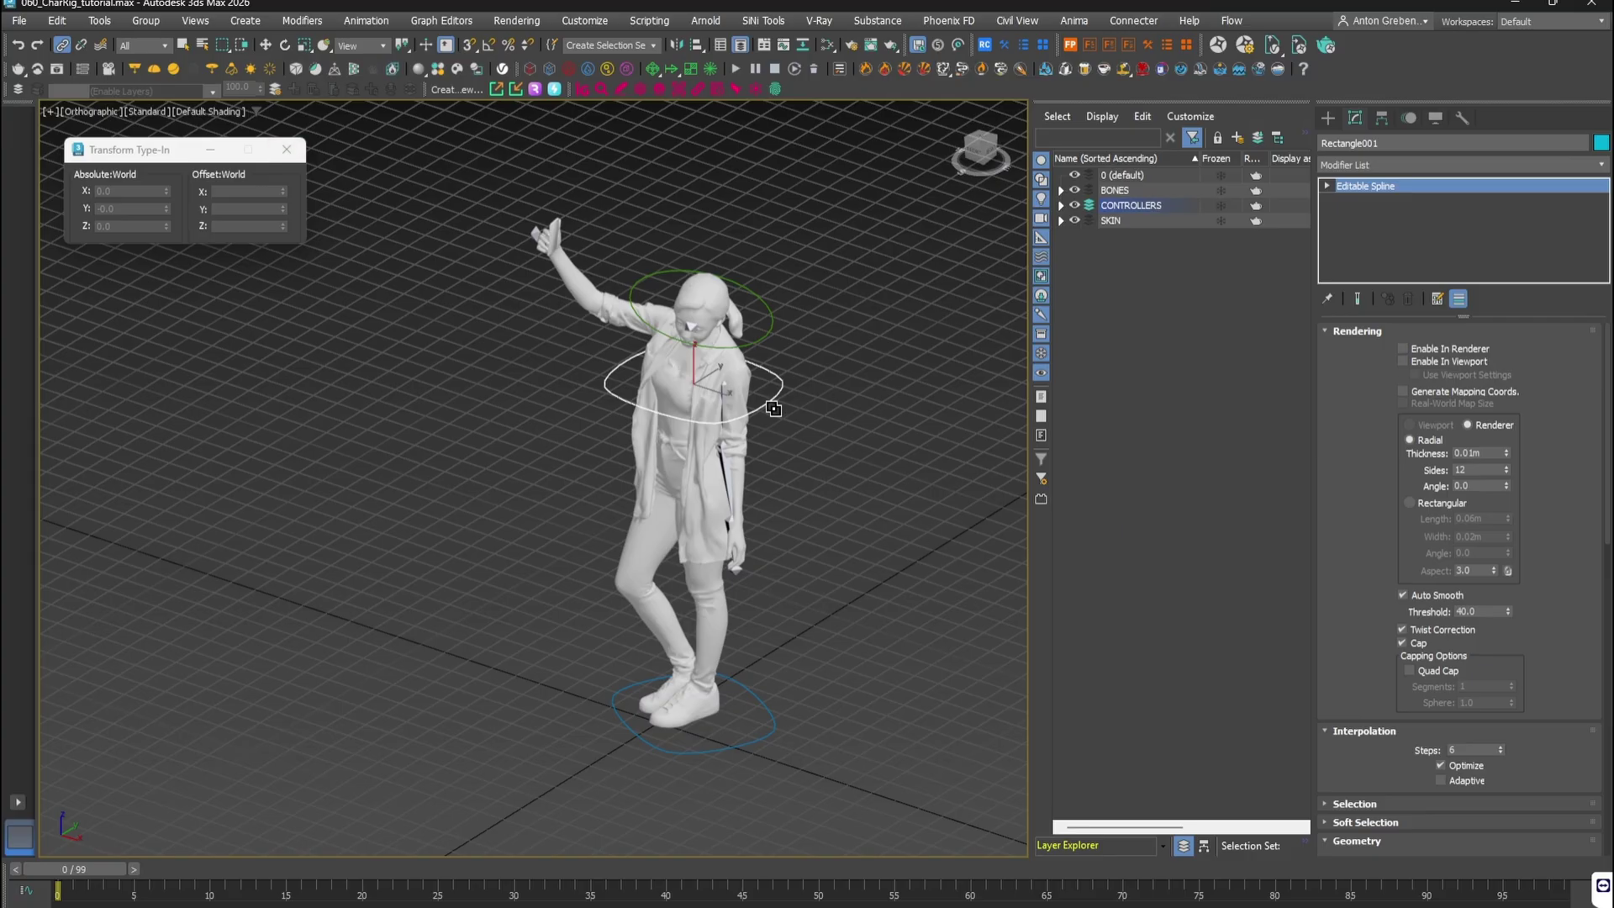
drag(773, 402, 765, 705)
click(814, 643)
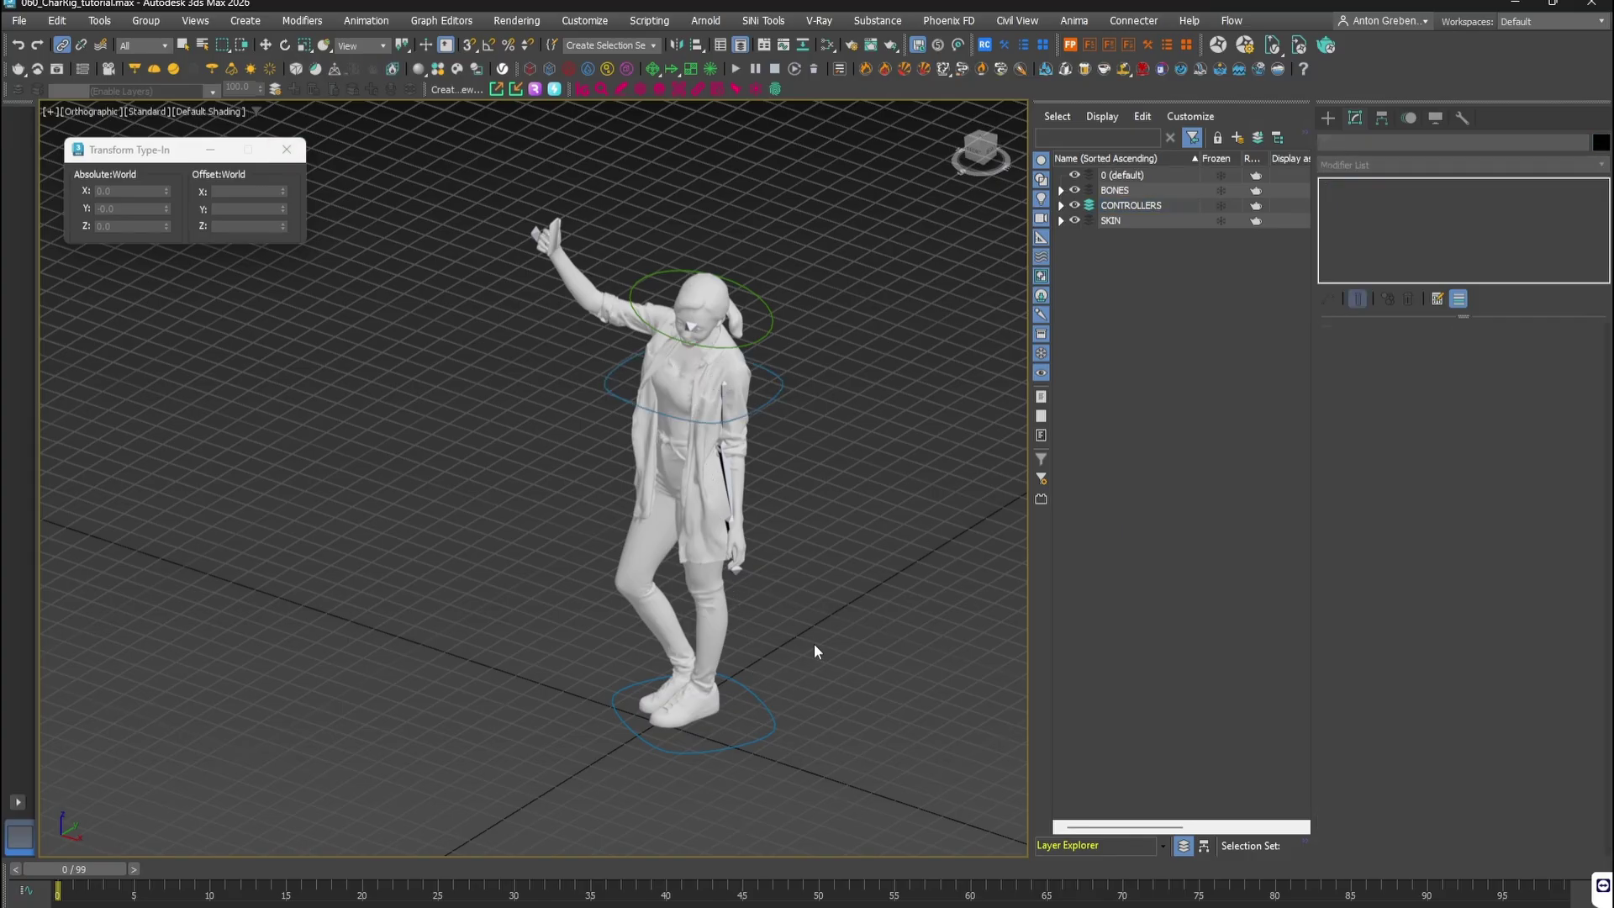
key(ctrl+z)
key(ctrl+z)
key(ctrl+z)
Step: Link the chest-height spline to the spline around the feet, test it by moving the feet spline, and undo that move
click(770, 396)
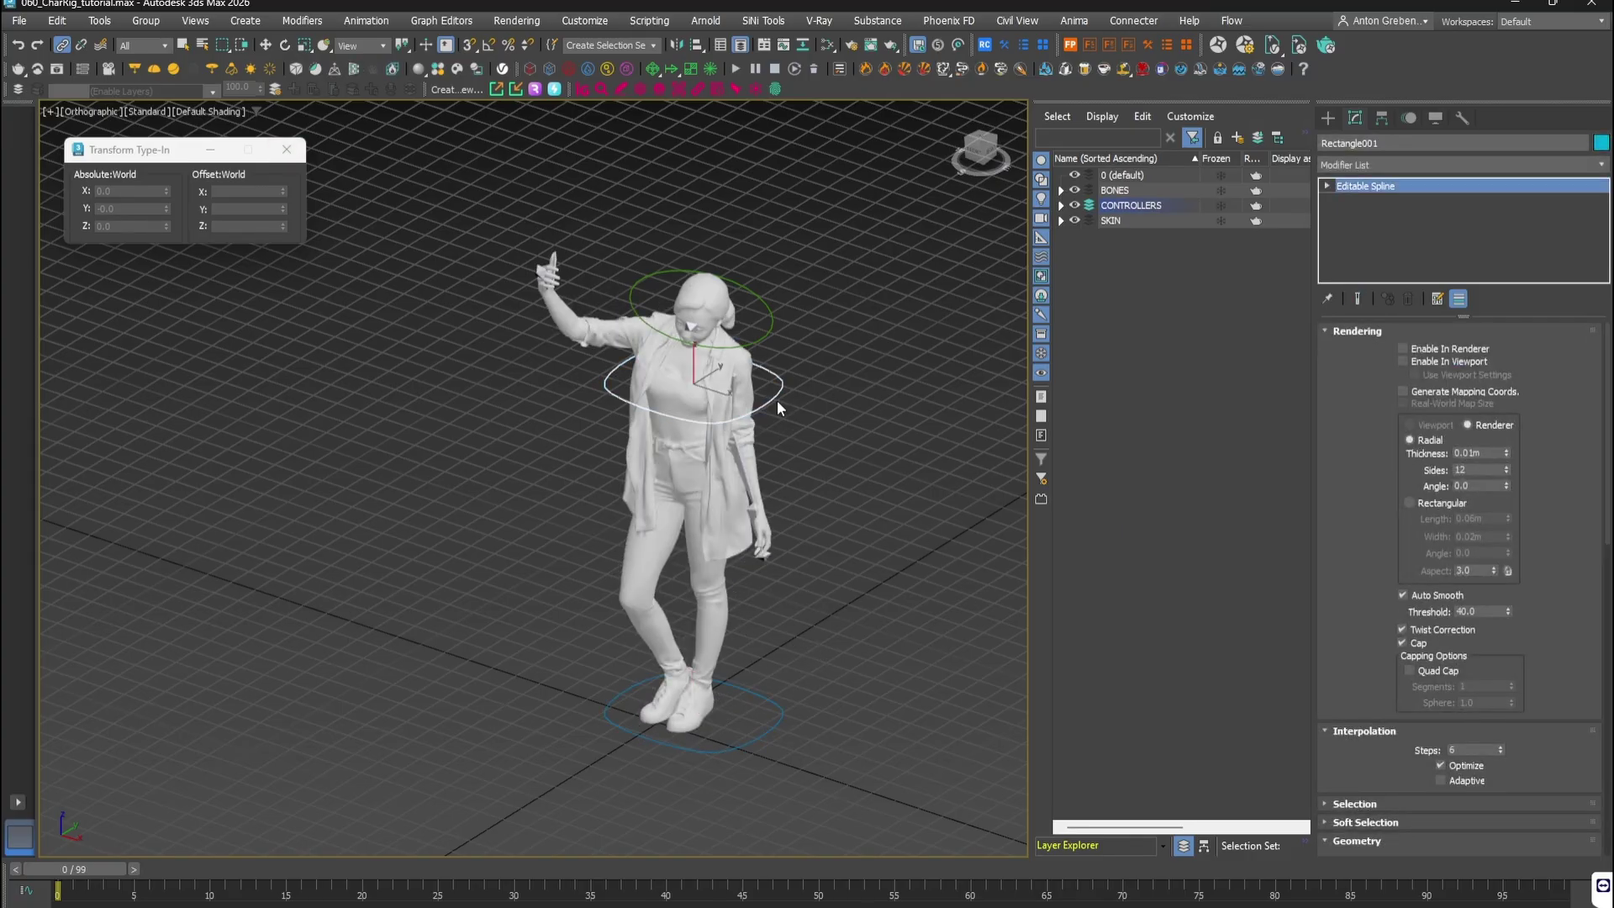
drag(765, 691, 772, 699)
key(w)
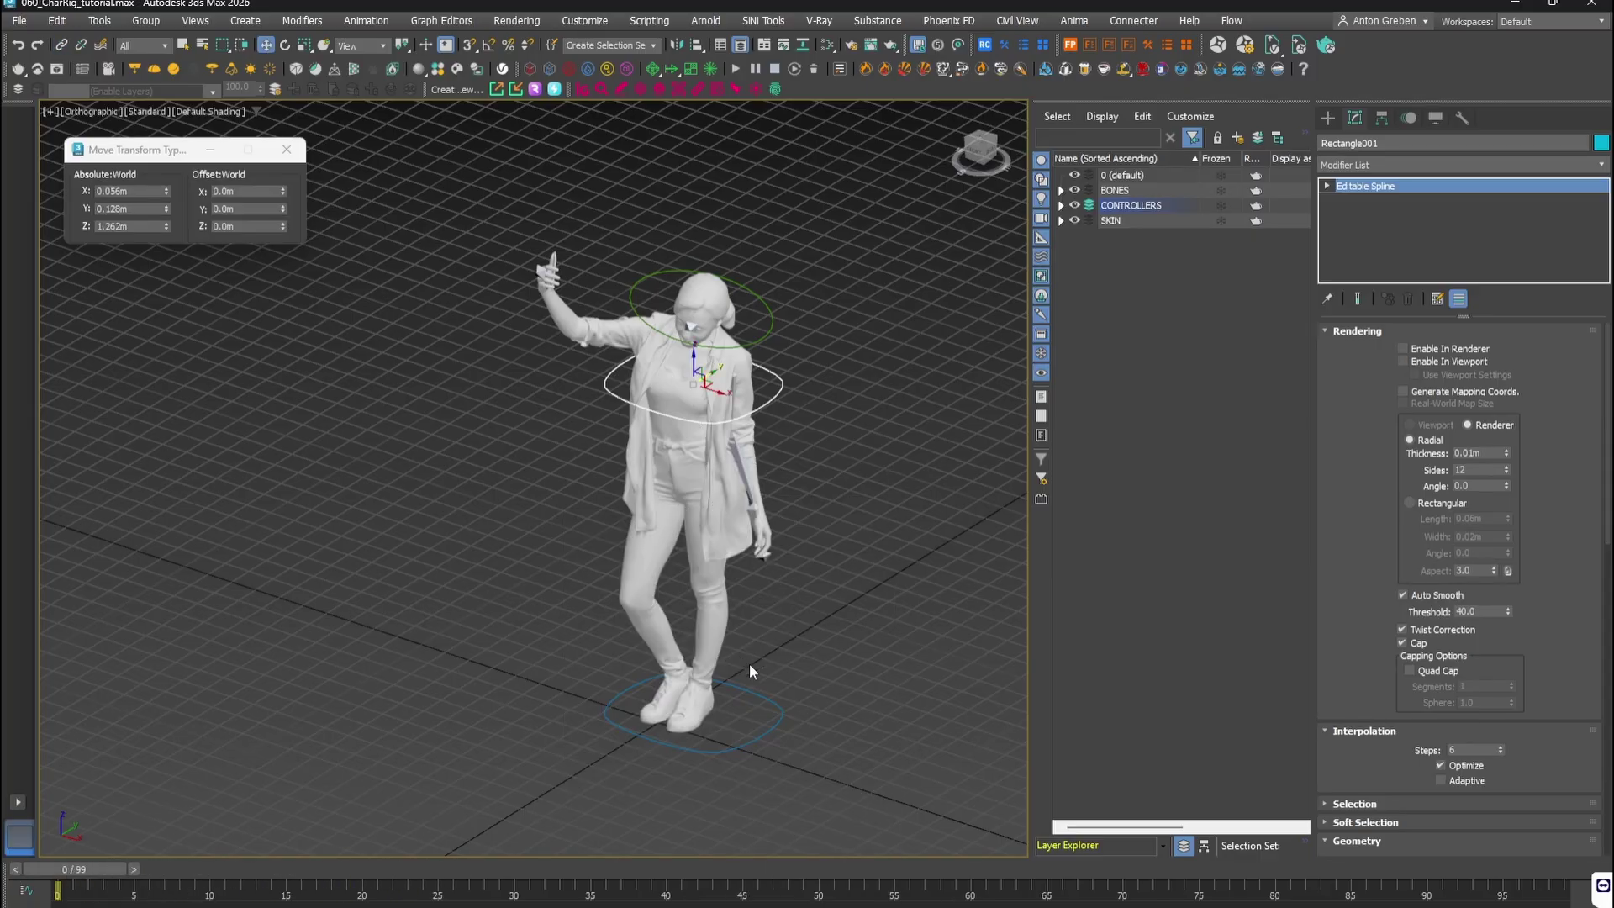
drag(753, 723, 719, 714)
key(ctrl+z)
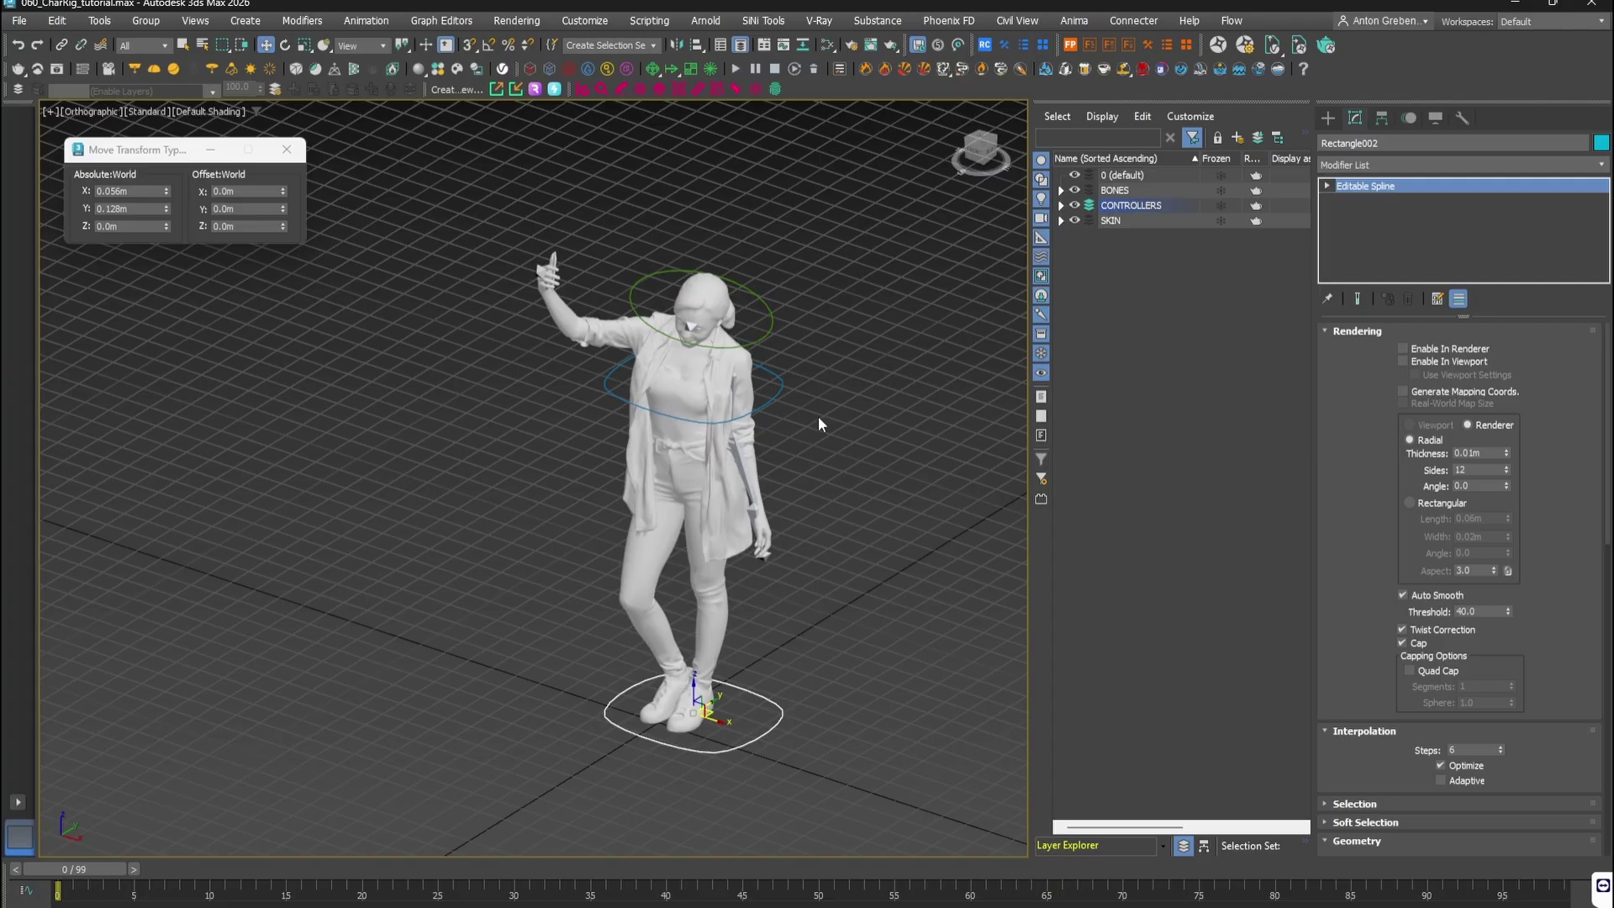
Step: Rotate the spine bone at chest level in wireframe view to test its effect, and undo the rotation
drag(778, 397, 758, 397)
key(e)
right_click(759, 396)
scroll(735, 286, up, 5)
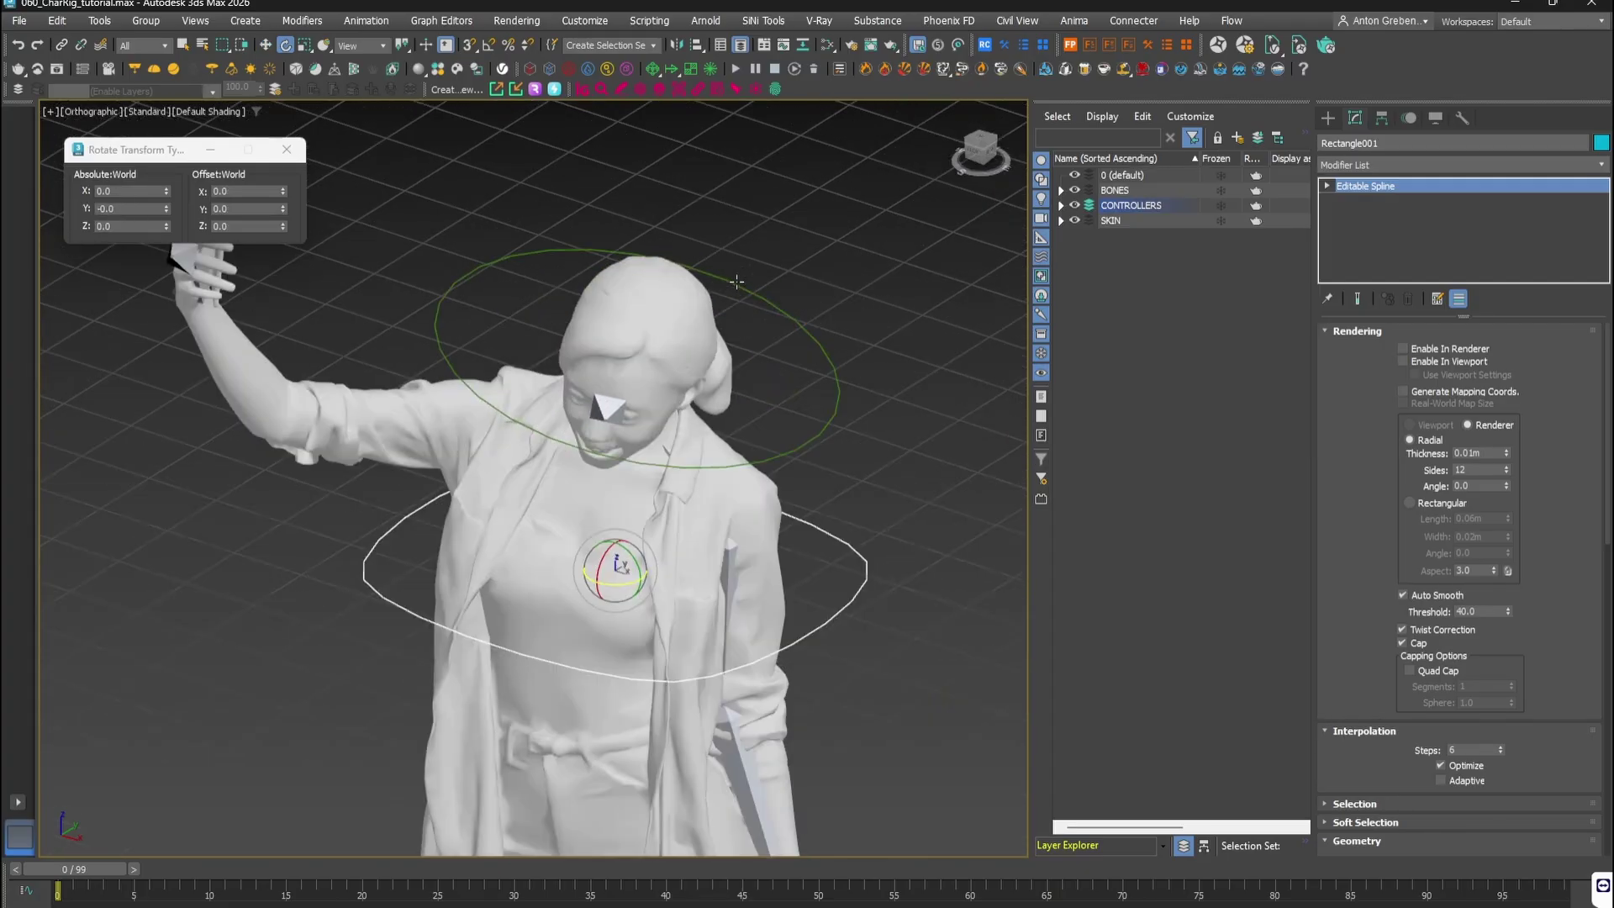
alt+middle_drag(756, 399, 751, 334)
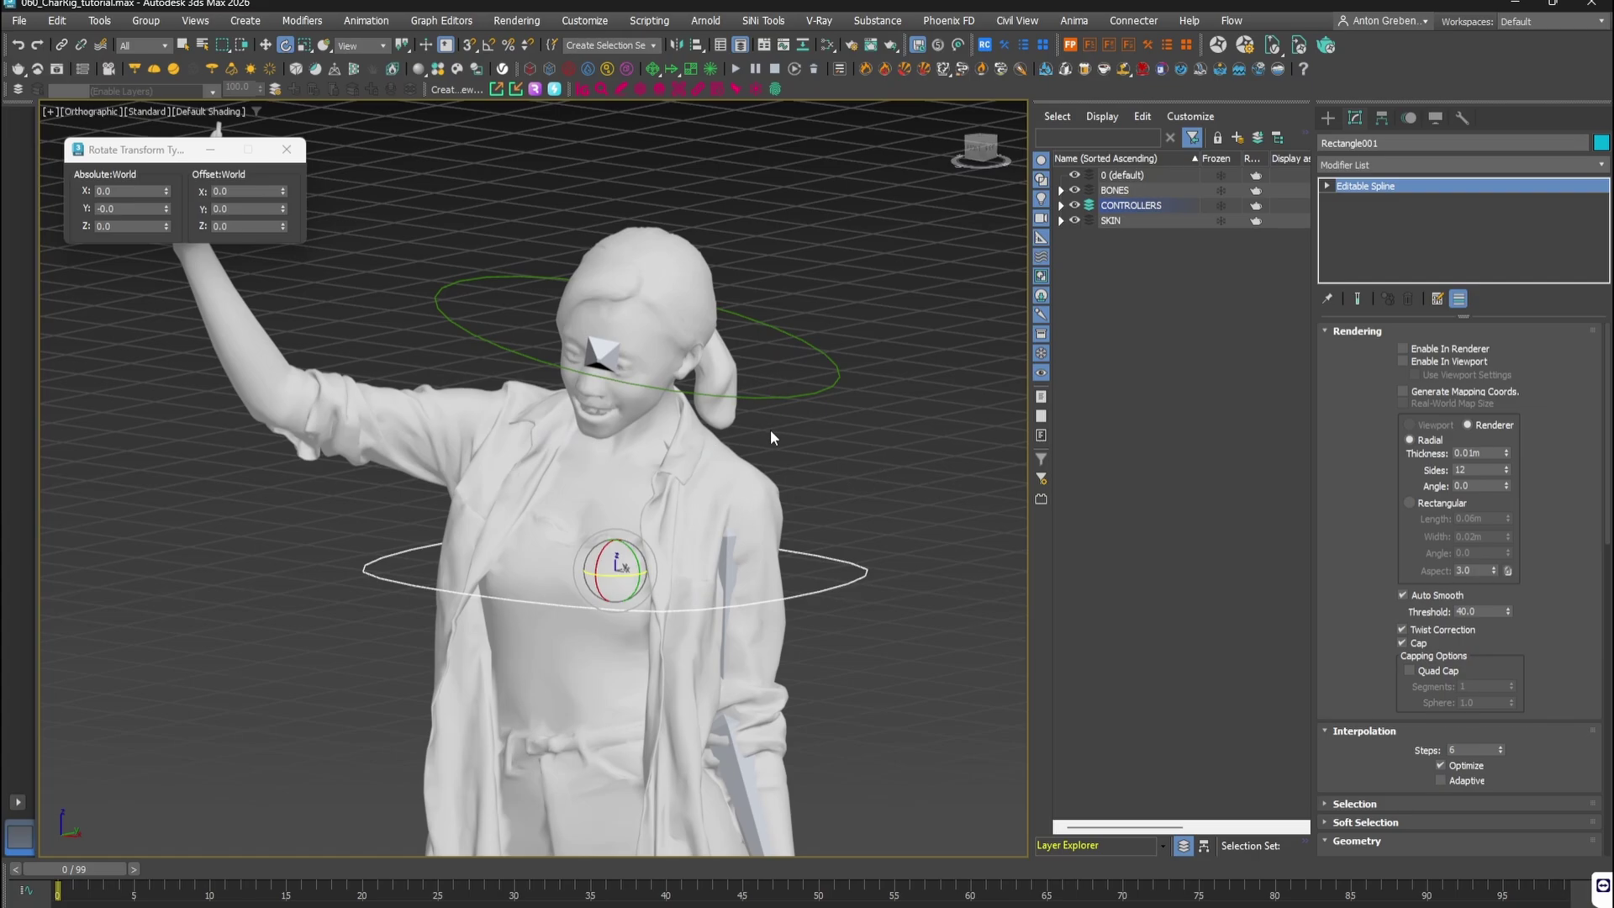
key(F3)
scroll(629, 515, up, 4)
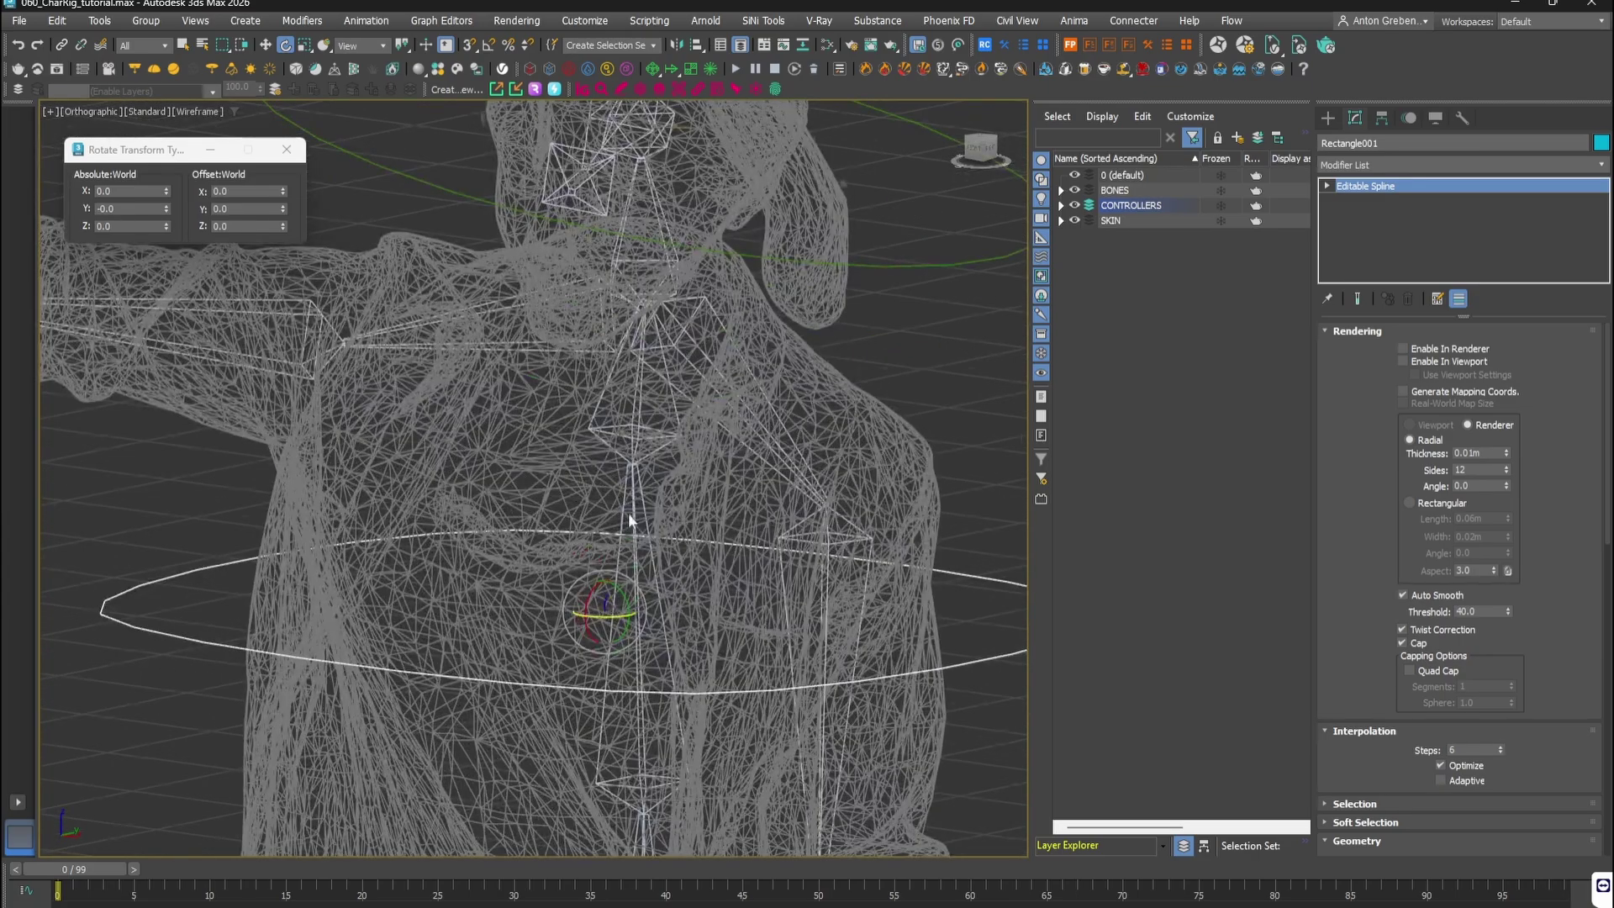
scroll(629, 519, down, 3)
click(629, 518)
scroll(630, 518, down, 4)
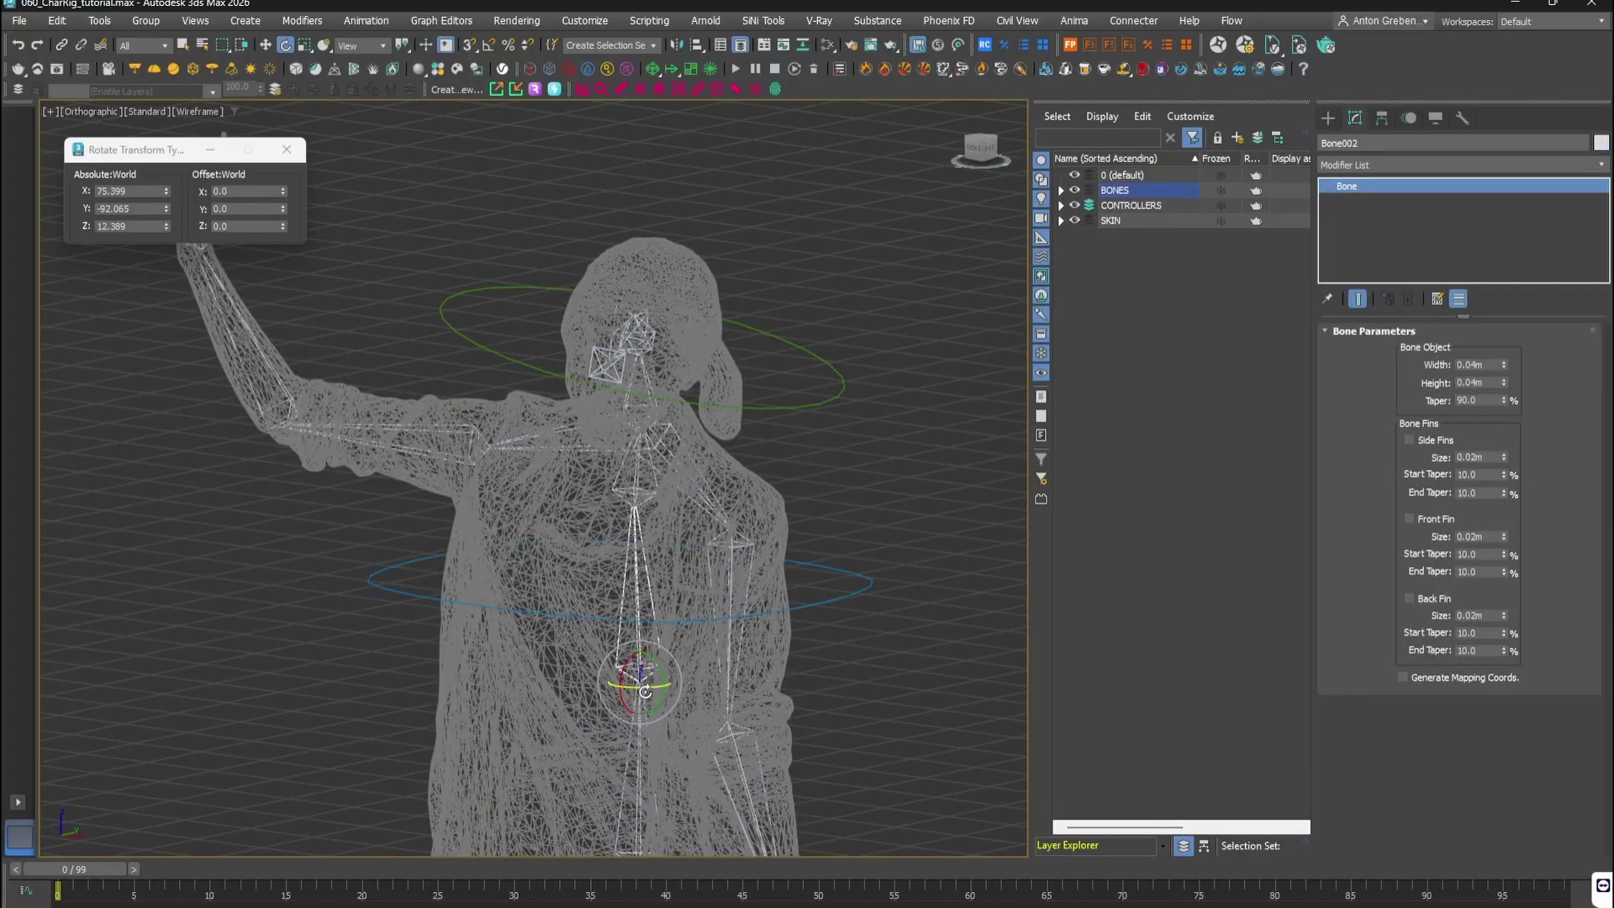
drag(645, 692, 661, 658)
key(ctrl+z)
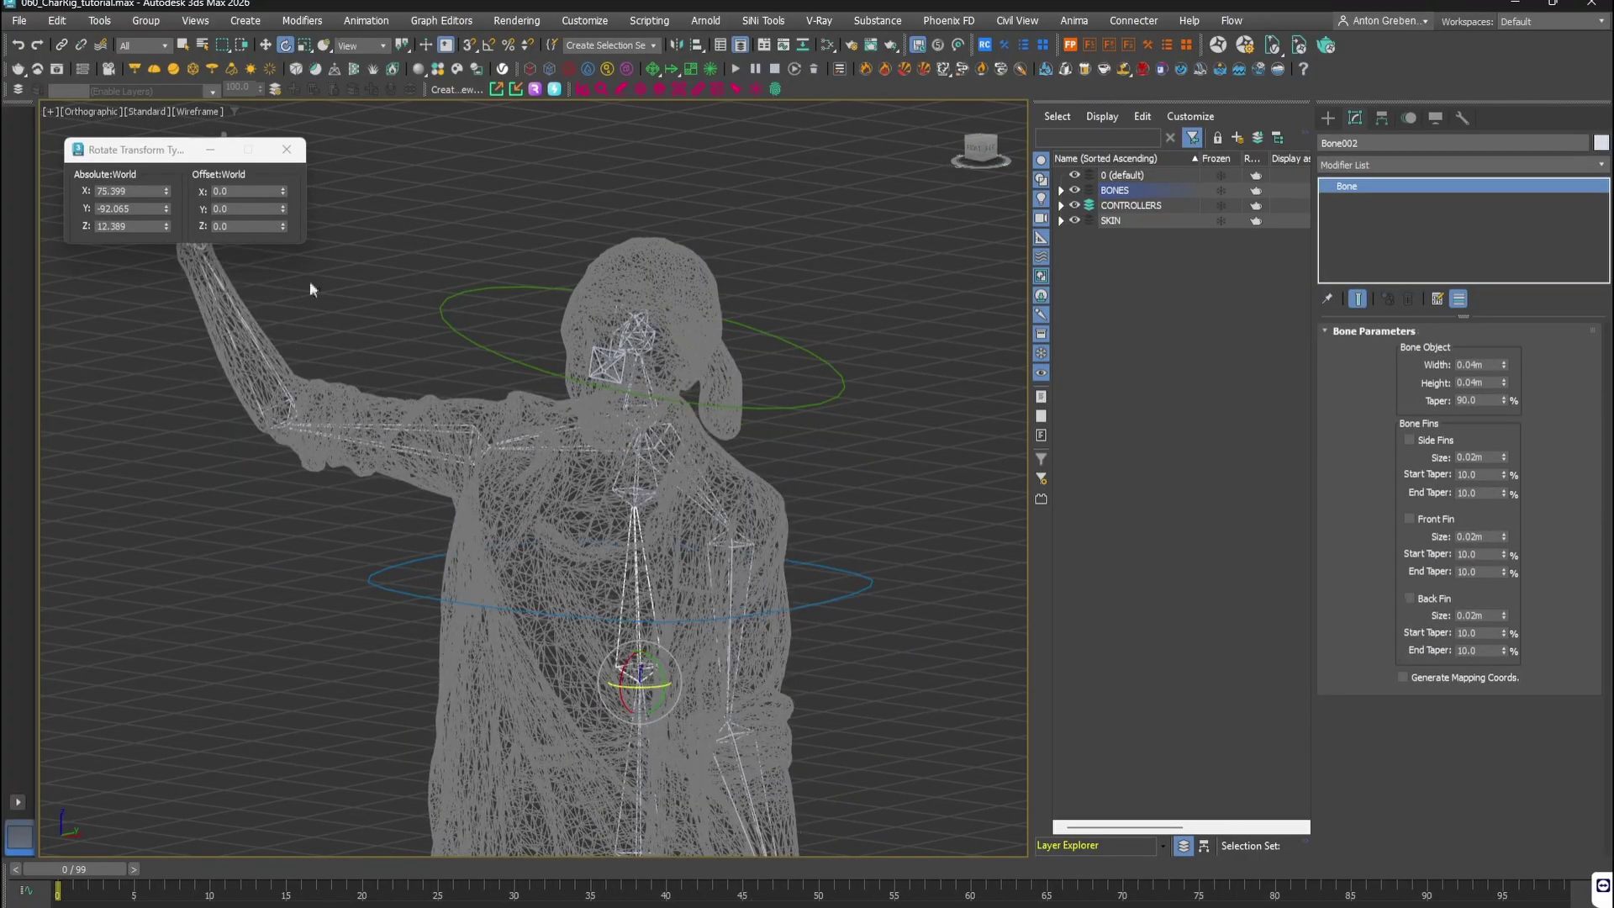
Step: Link the spine bone at chest level to the chest-height spline
click(63, 44)
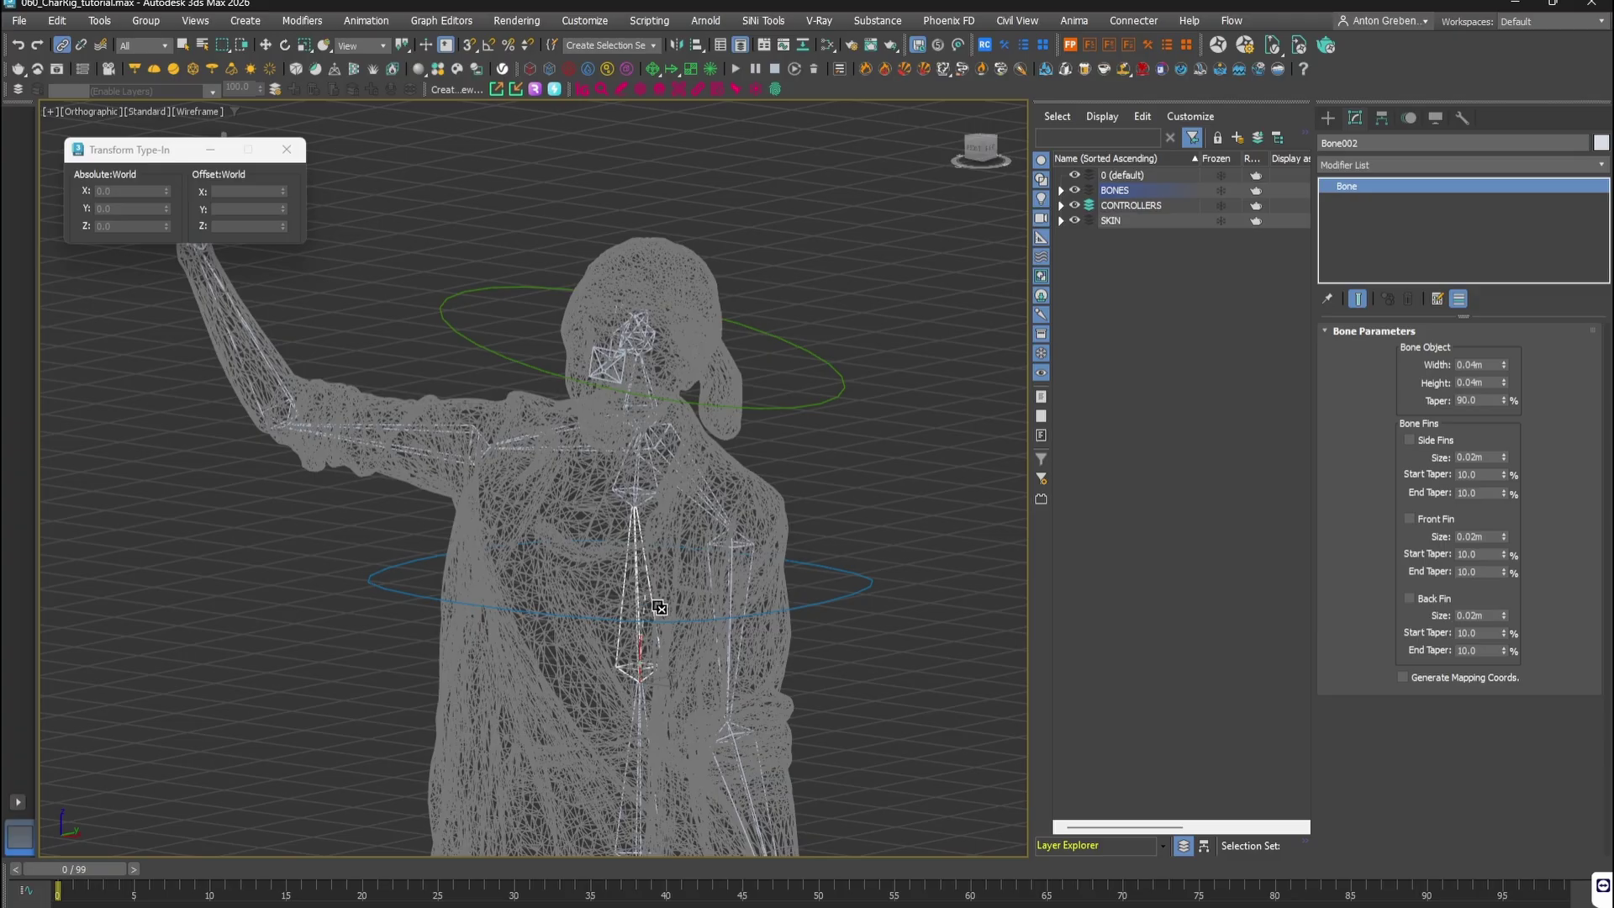
right_click(858, 522)
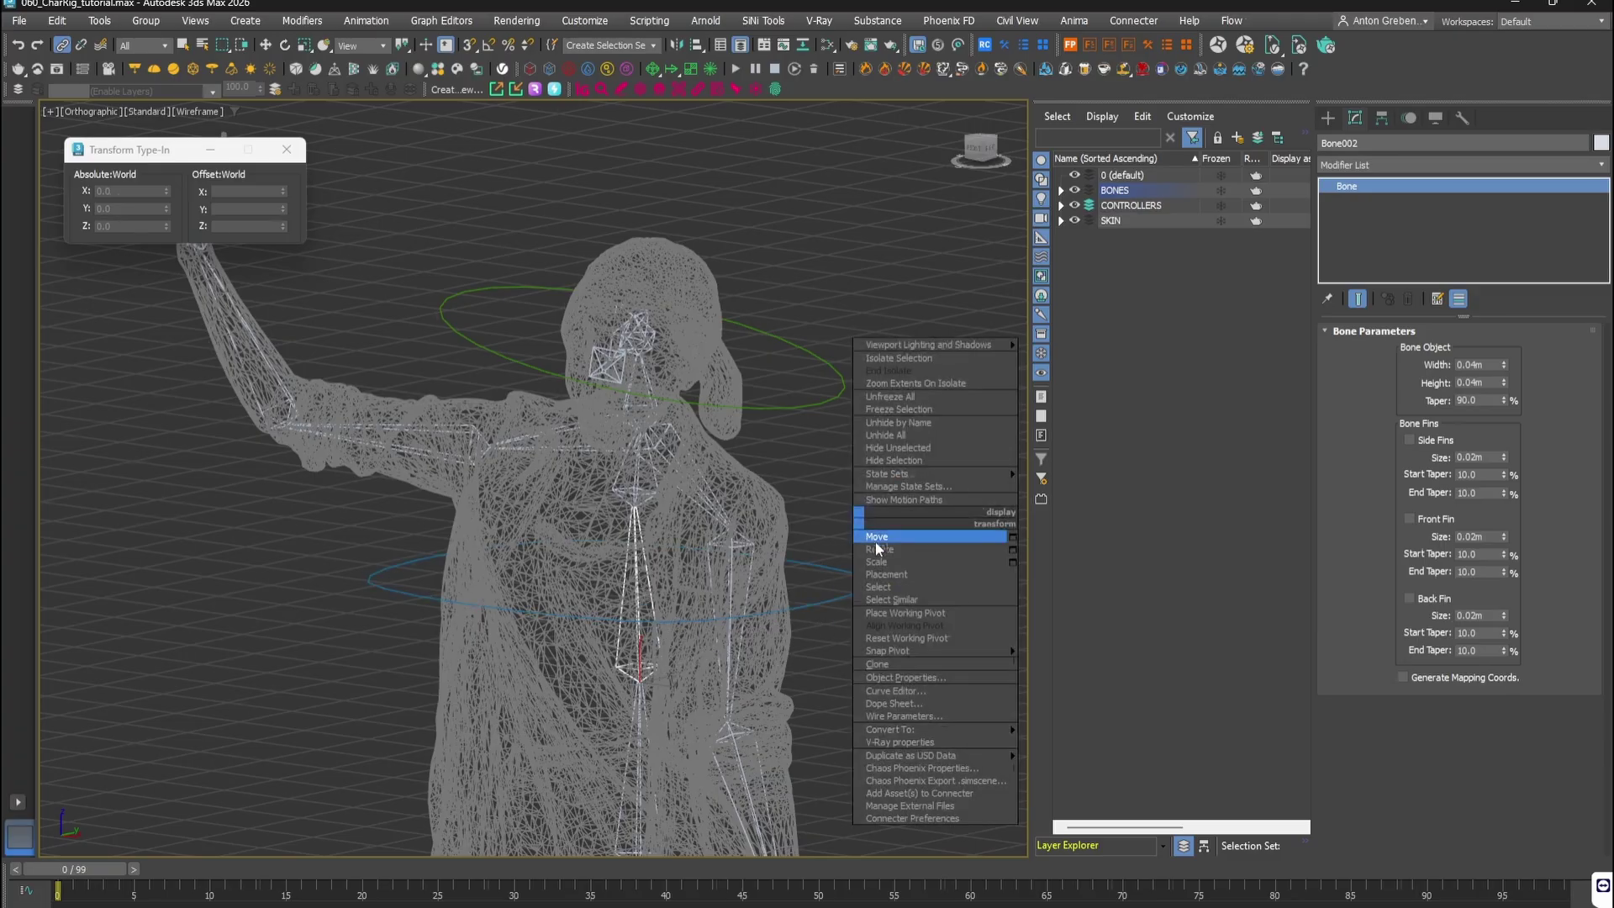
click(875, 541)
Step: Rotate the chest-height spline around Z in shaded view to test that the upper body follows it
drag(862, 578, 857, 587)
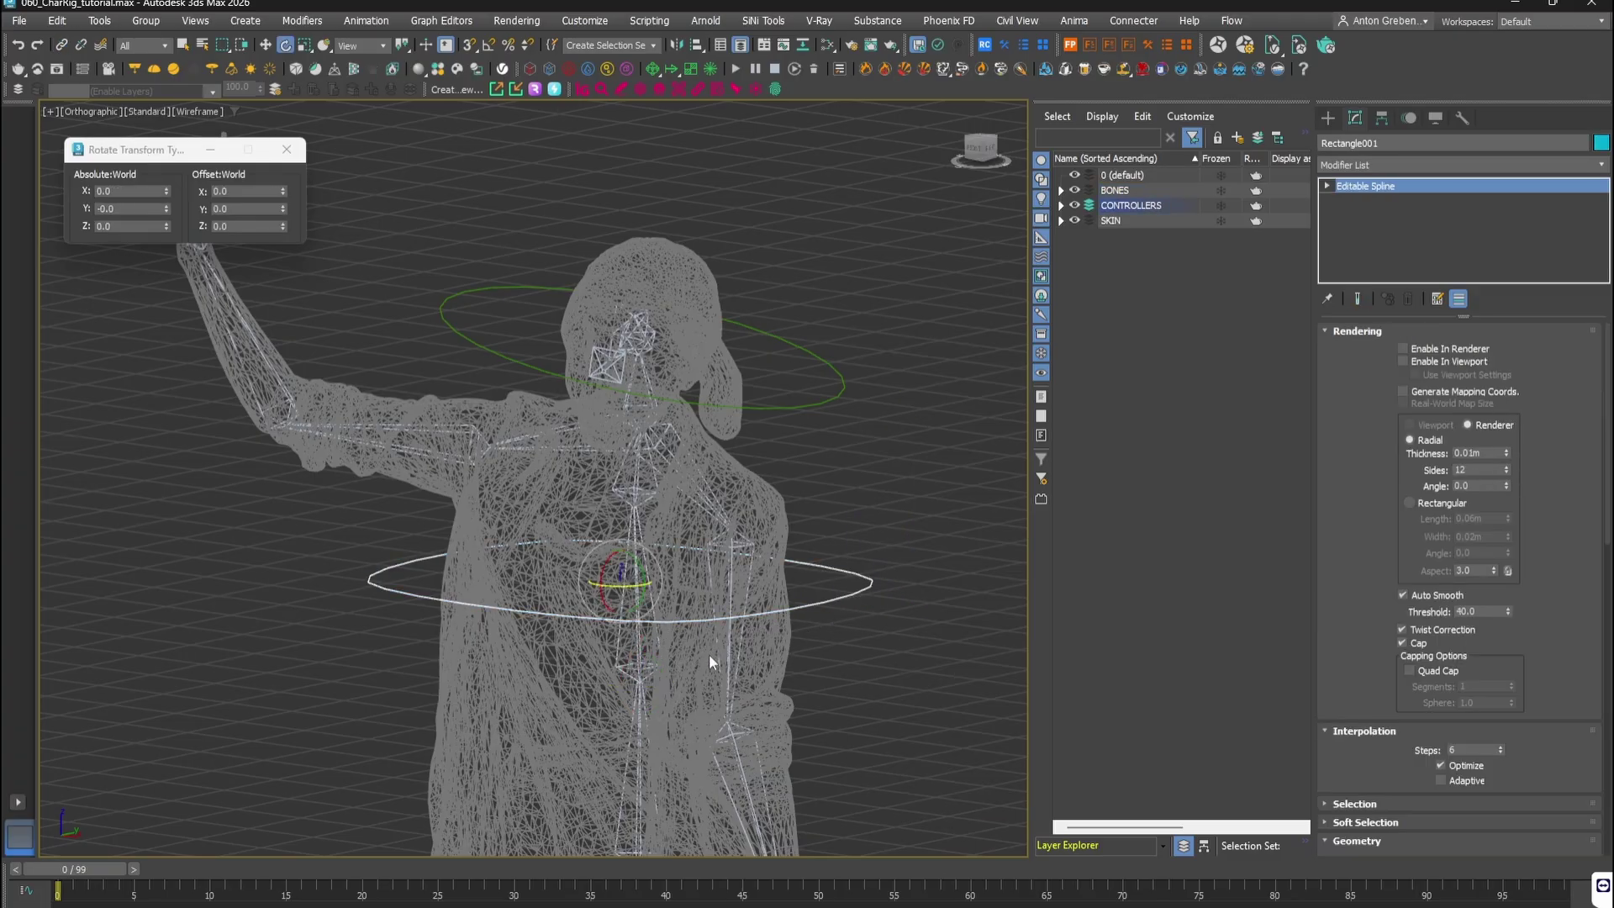
mouse_move(640, 591)
mouse_down()
mouse_move(567, 590)
mouse_move(634, 589)
mouse_move(589, 589)
mouse_up()
key(F3)
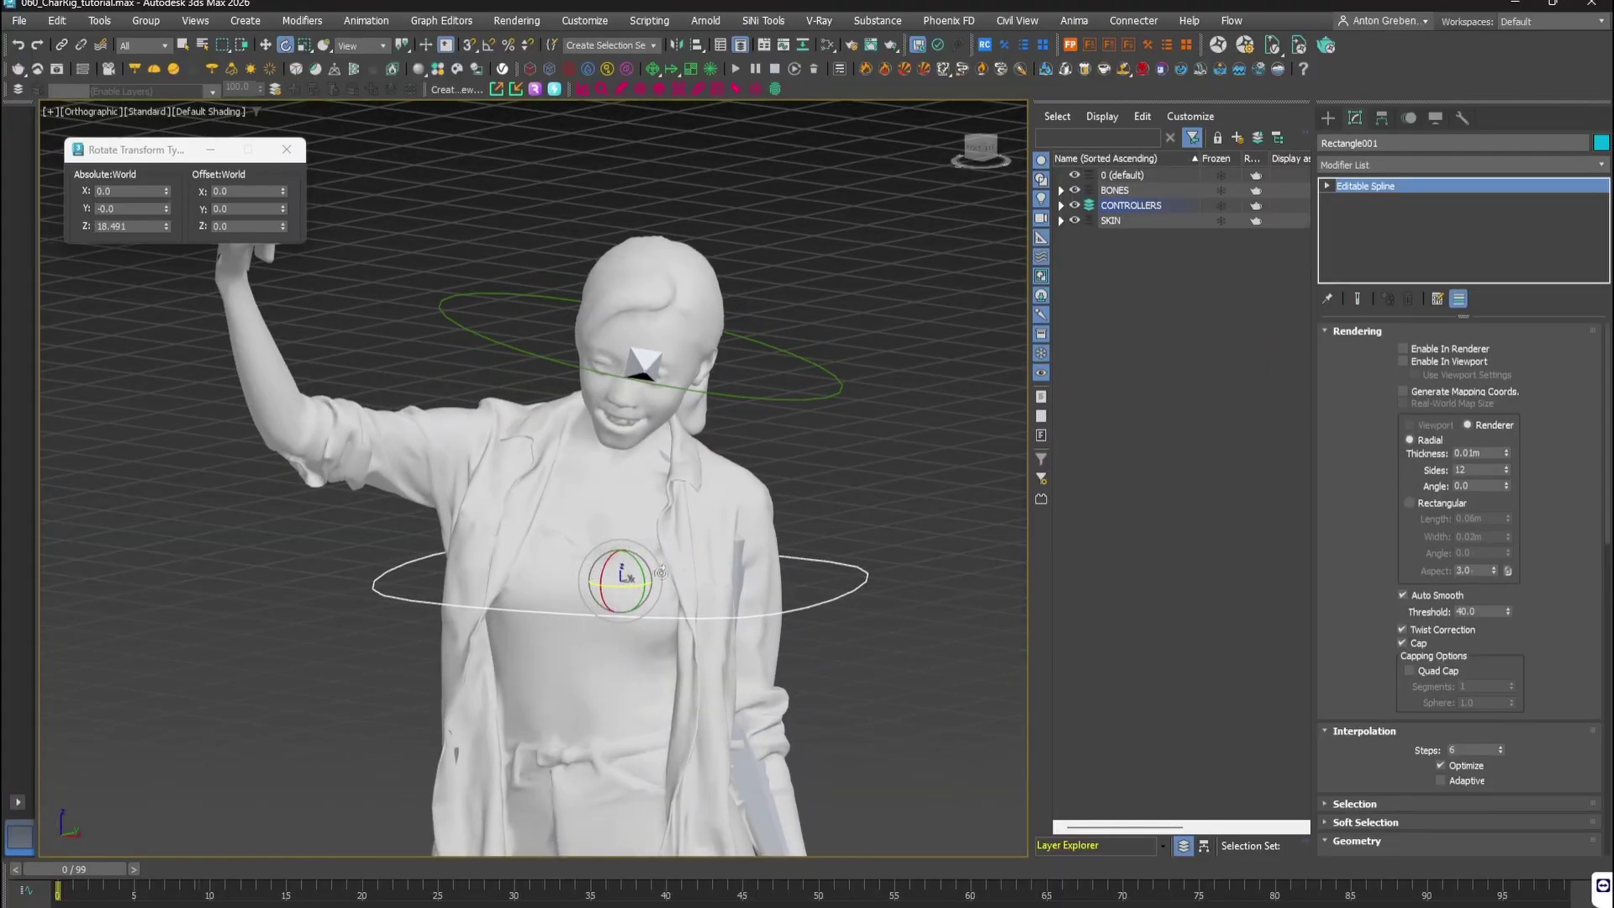
Step: Rotate the head circle around Z to test the head control, and undo the rotation
click(849, 340)
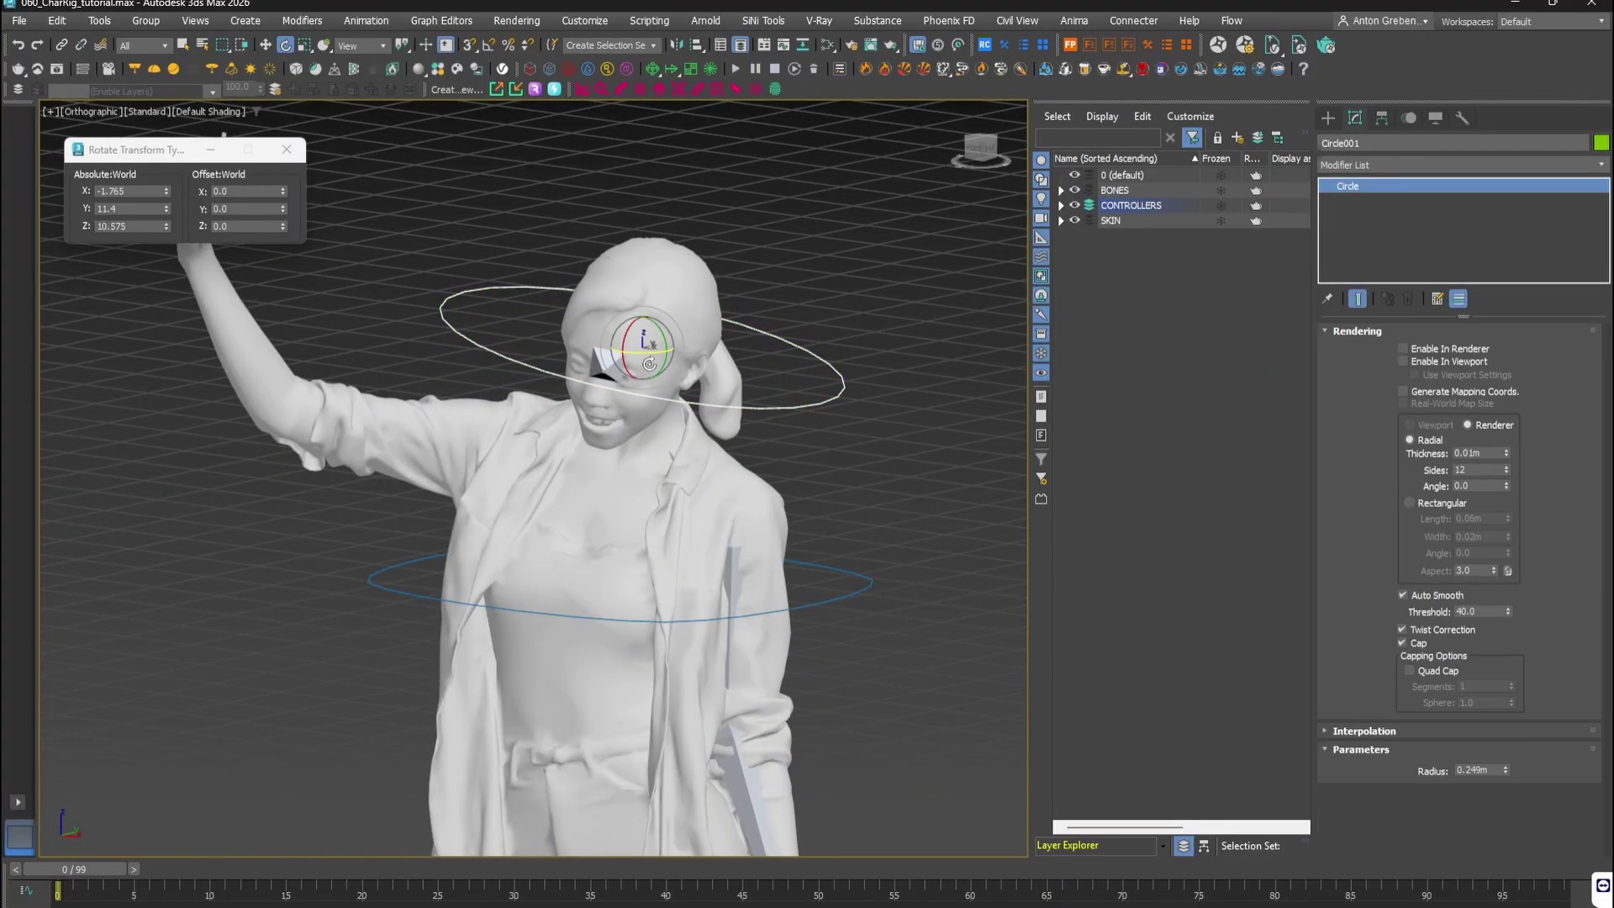
drag(652, 354, 607, 356)
key(ctrl+z)
scroll(380, 338, down, 5)
scroll(362, 323, up, 5)
Step: Select the end bone at the raised hand with the Move tool and hide the SKIN layer
right_click(519, 281)
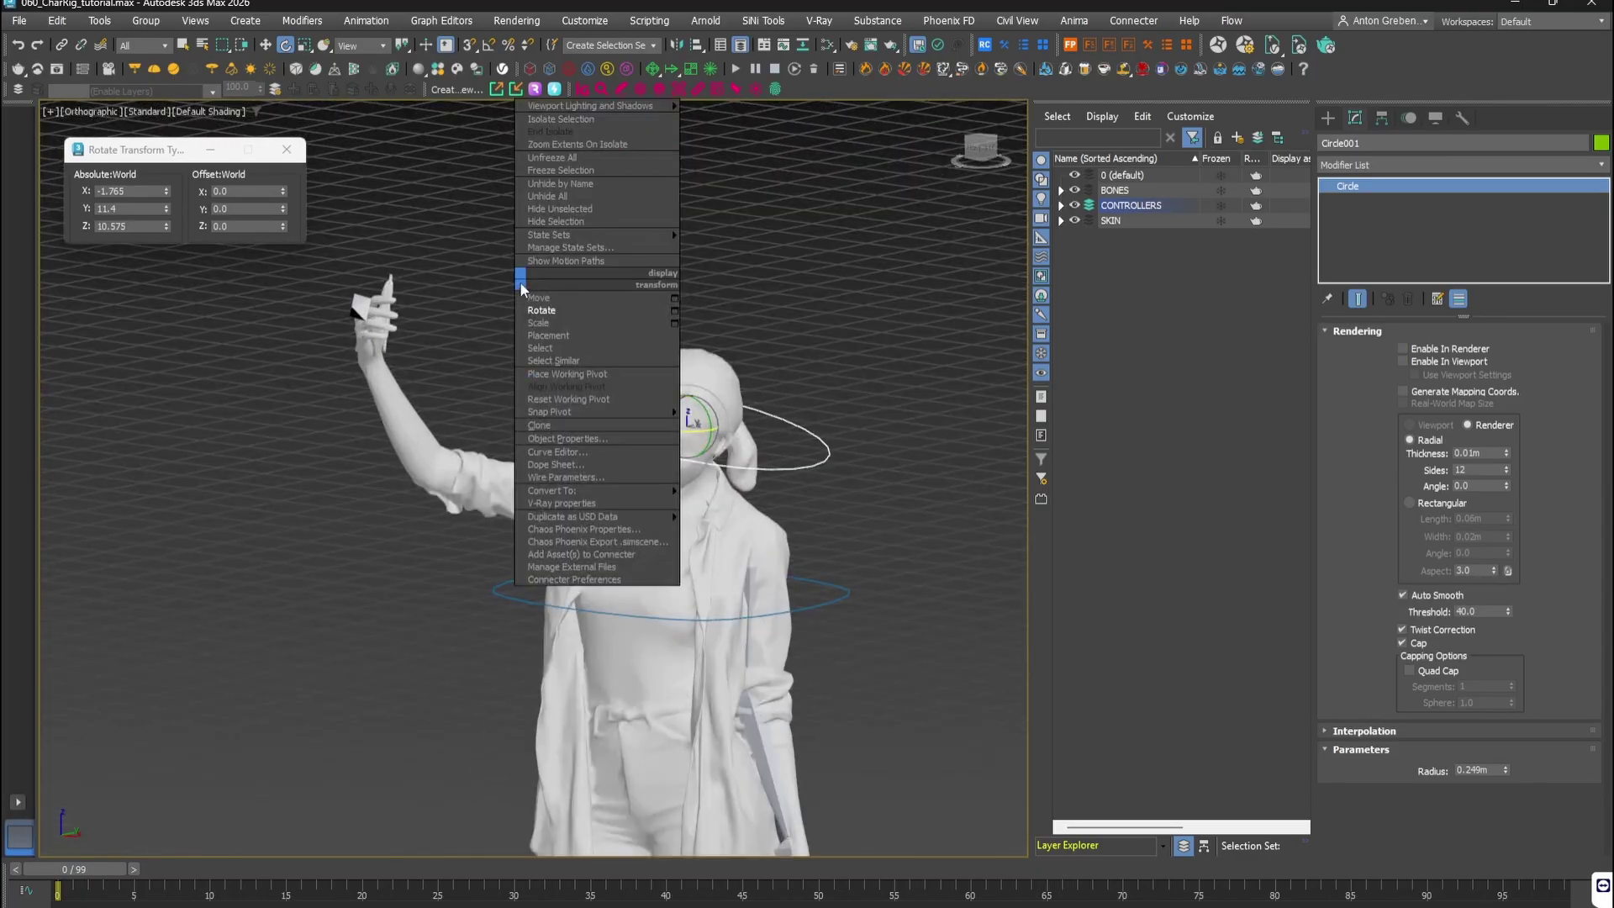
click(554, 300)
click(490, 296)
key(F3)
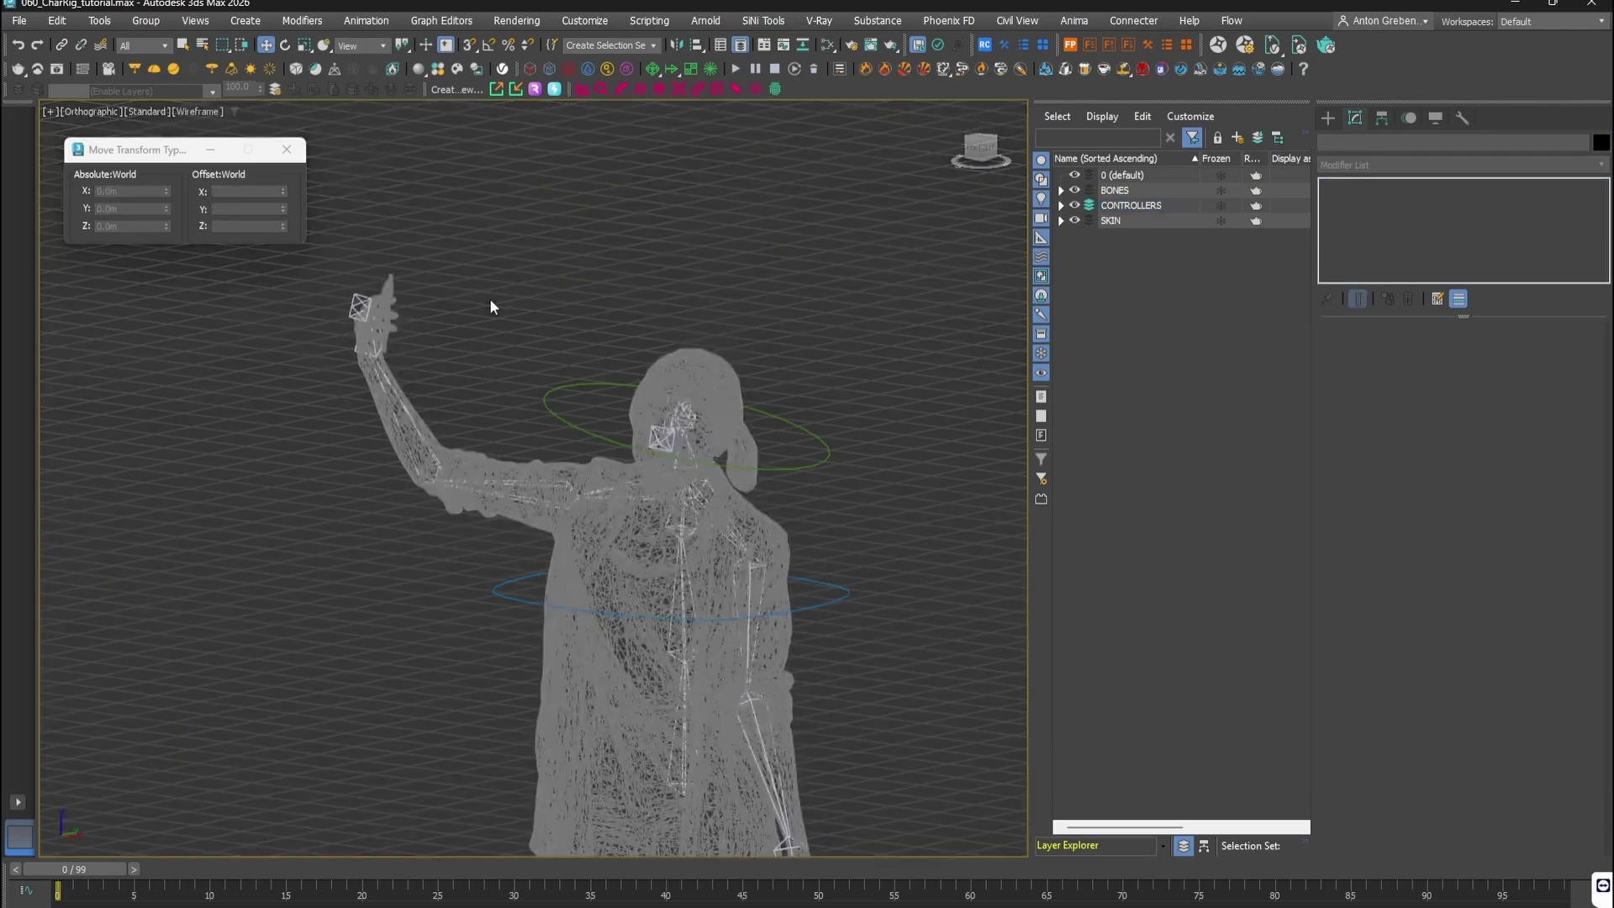
click(358, 298)
mouse_move(432, 318)
alt+middle_down()
mouse_move(473, 304)
mouse_move(446, 319)
alt+middle_up()
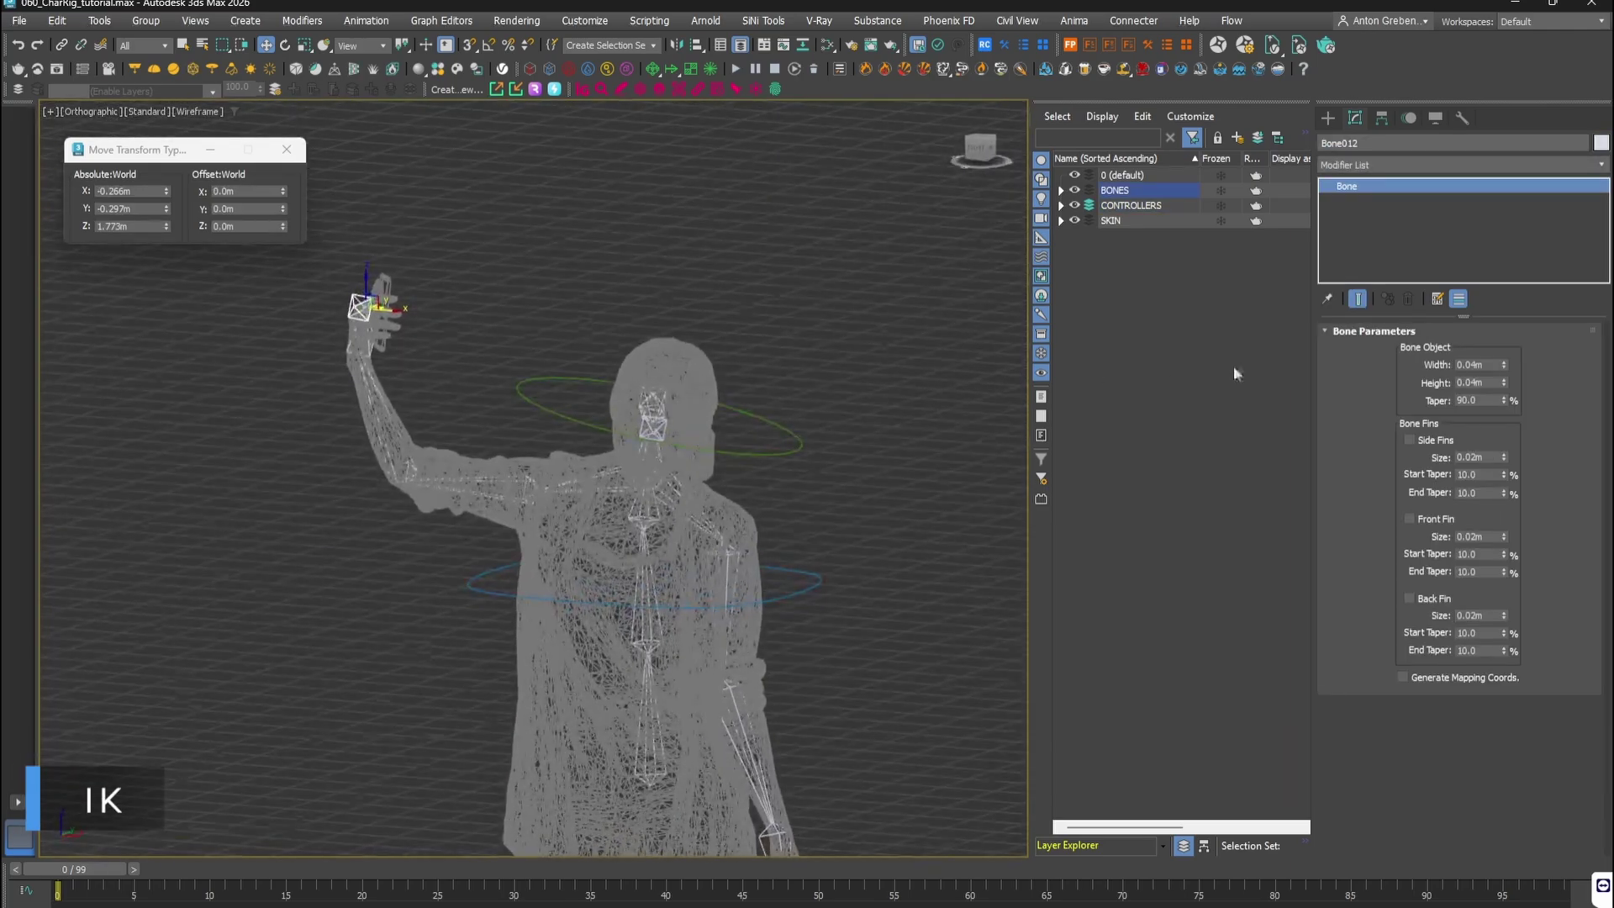
click(1073, 221)
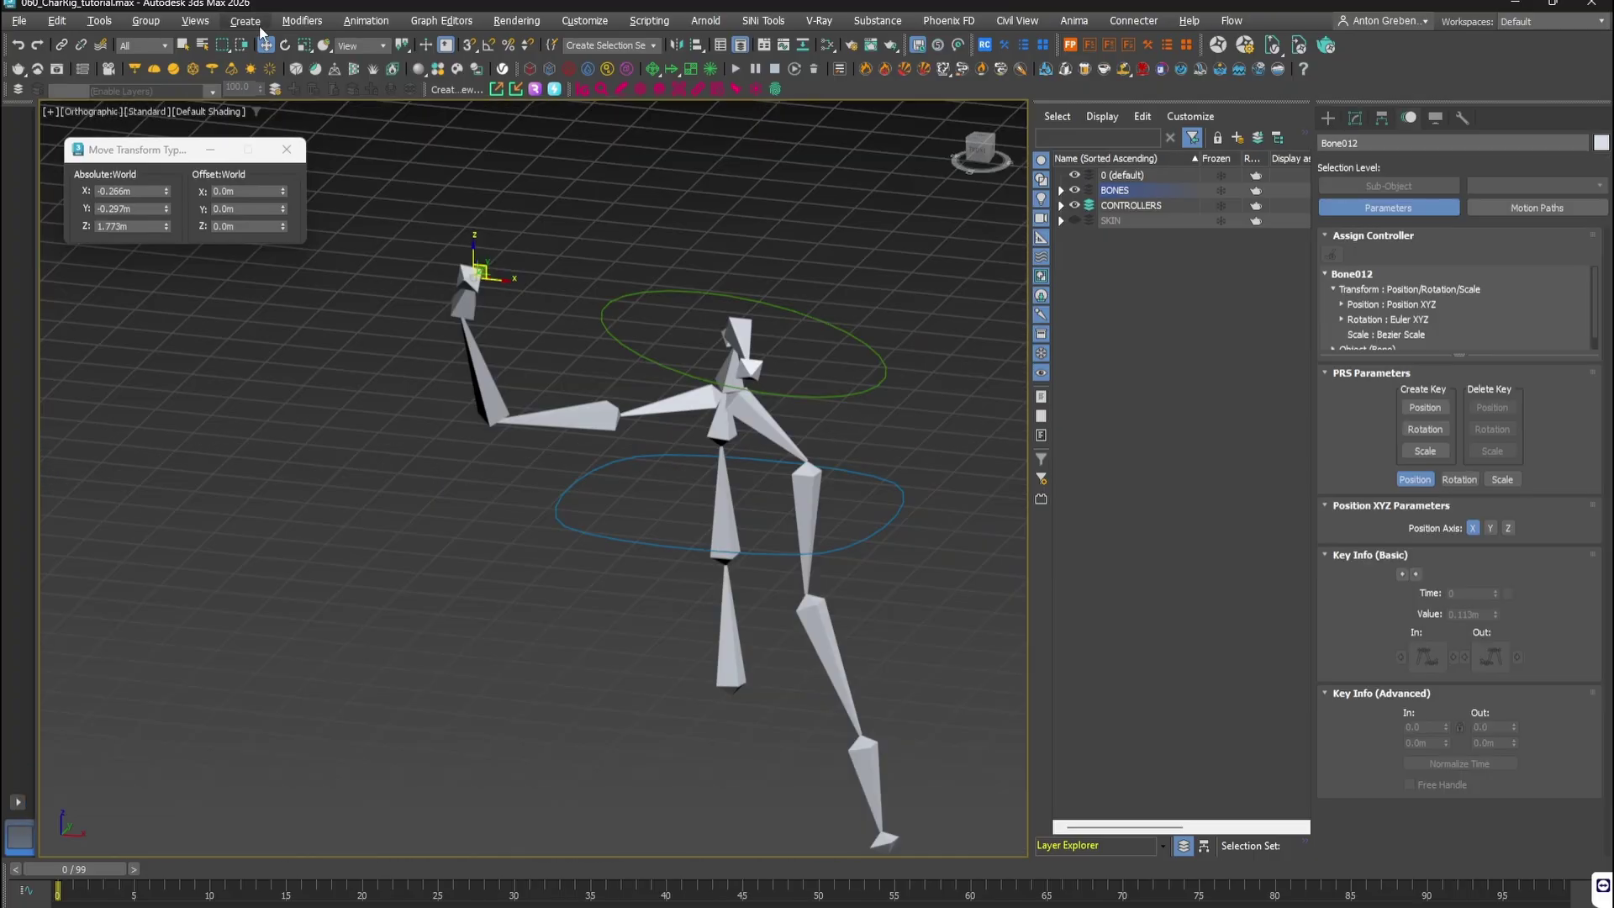
Step: Add an HI Solver IK chain between the raised hand's end bone and Bone008, and unhide the SKIN layer
click(347, 23)
mouse_move(383, 90)
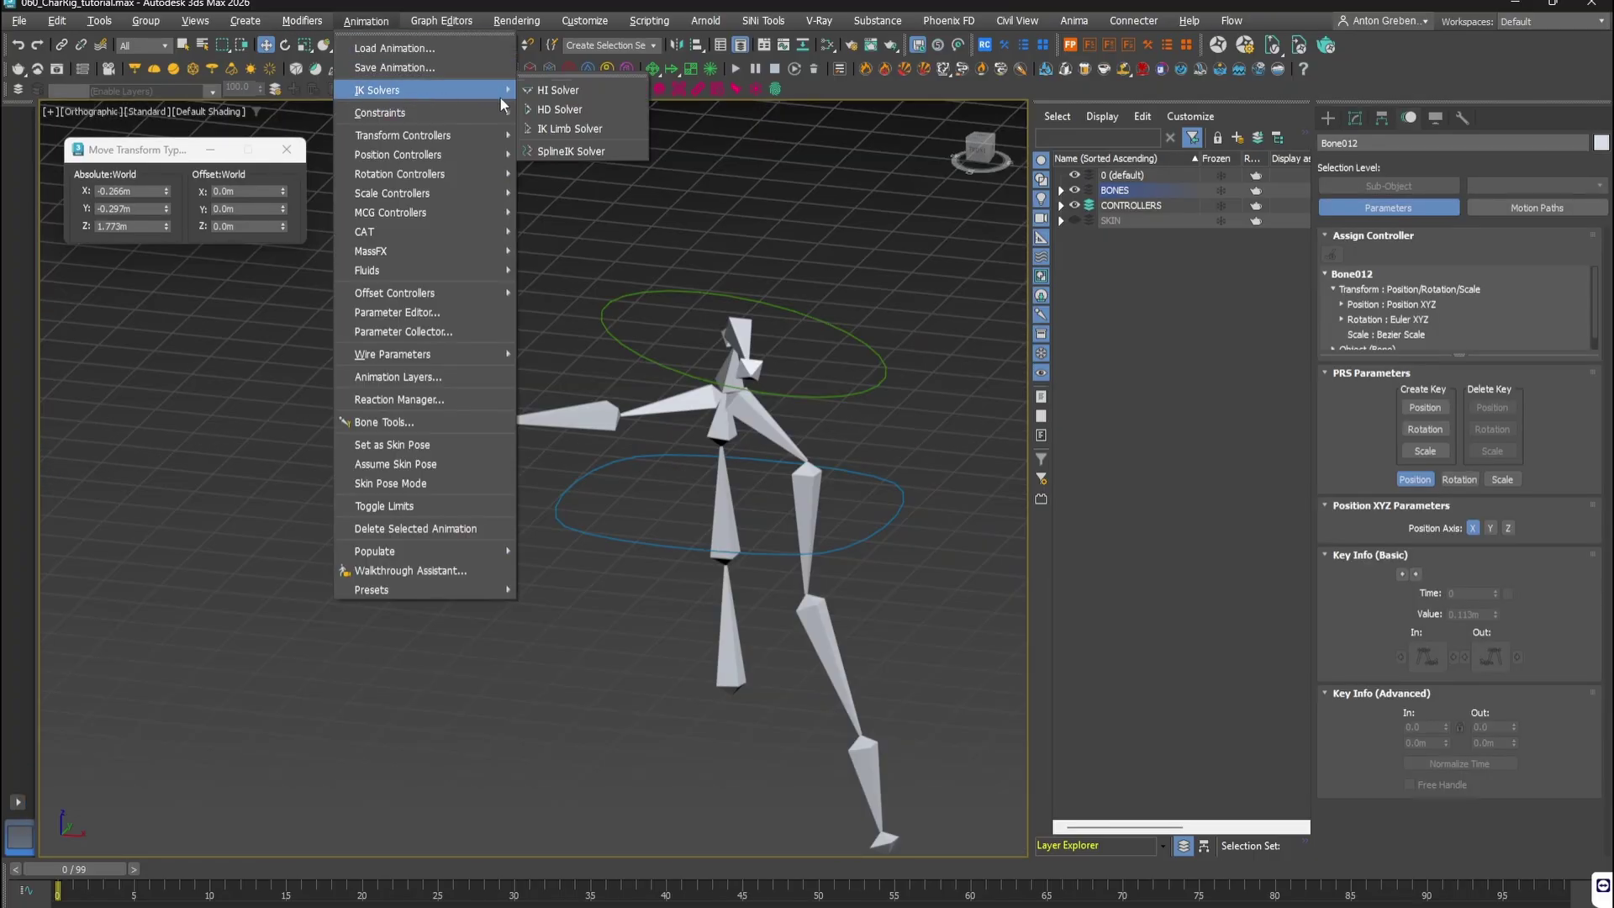
click(546, 97)
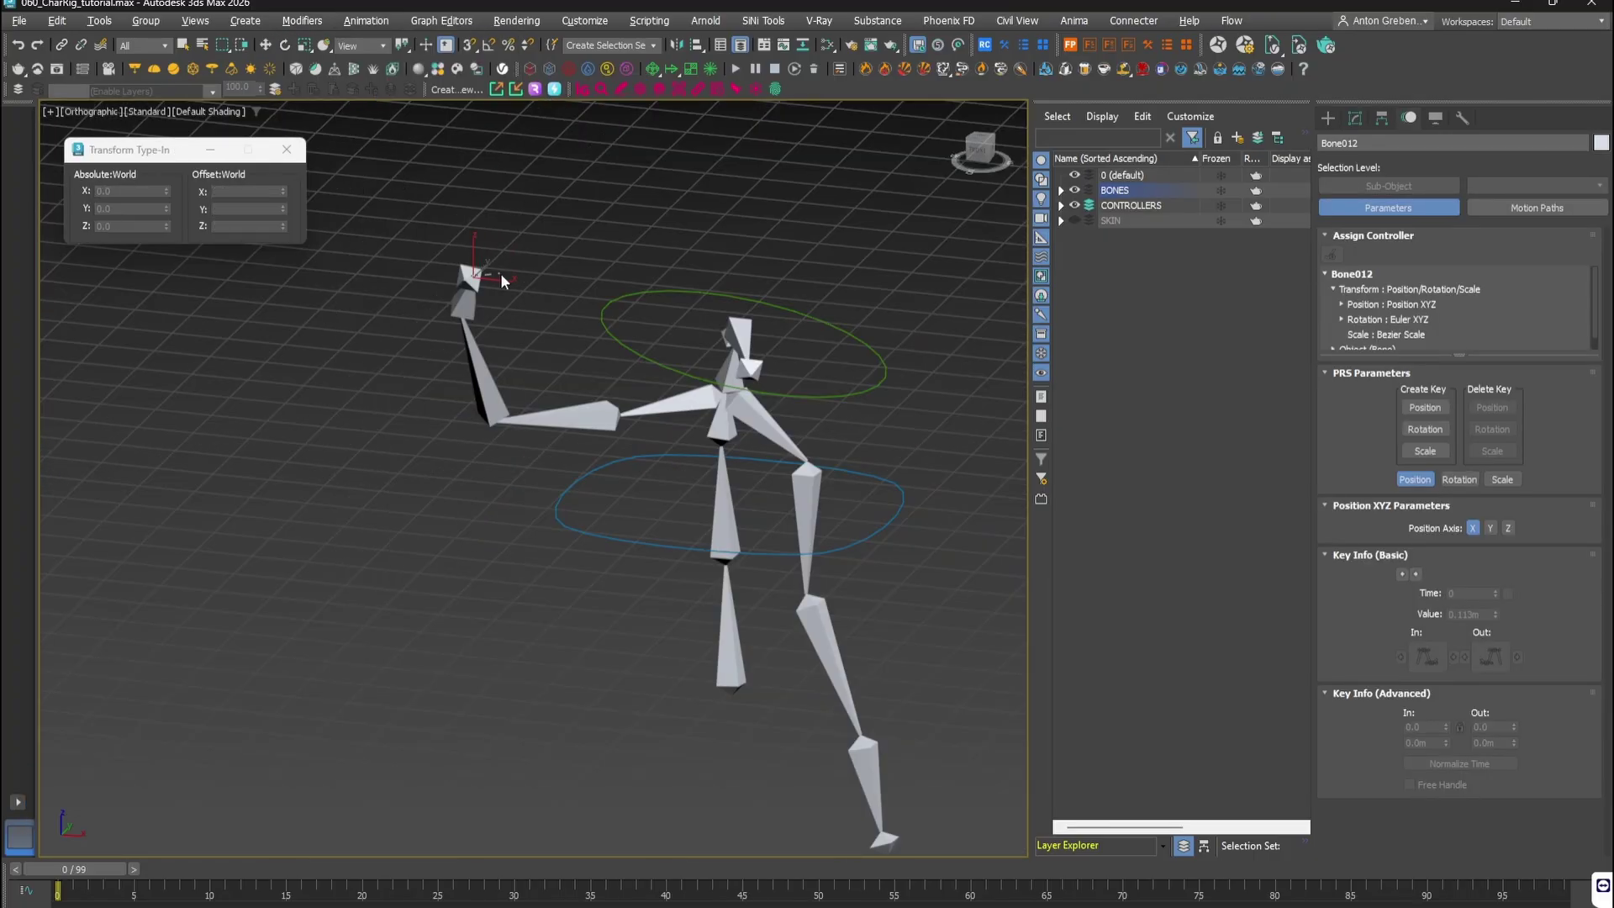
click(656, 406)
click(1075, 220)
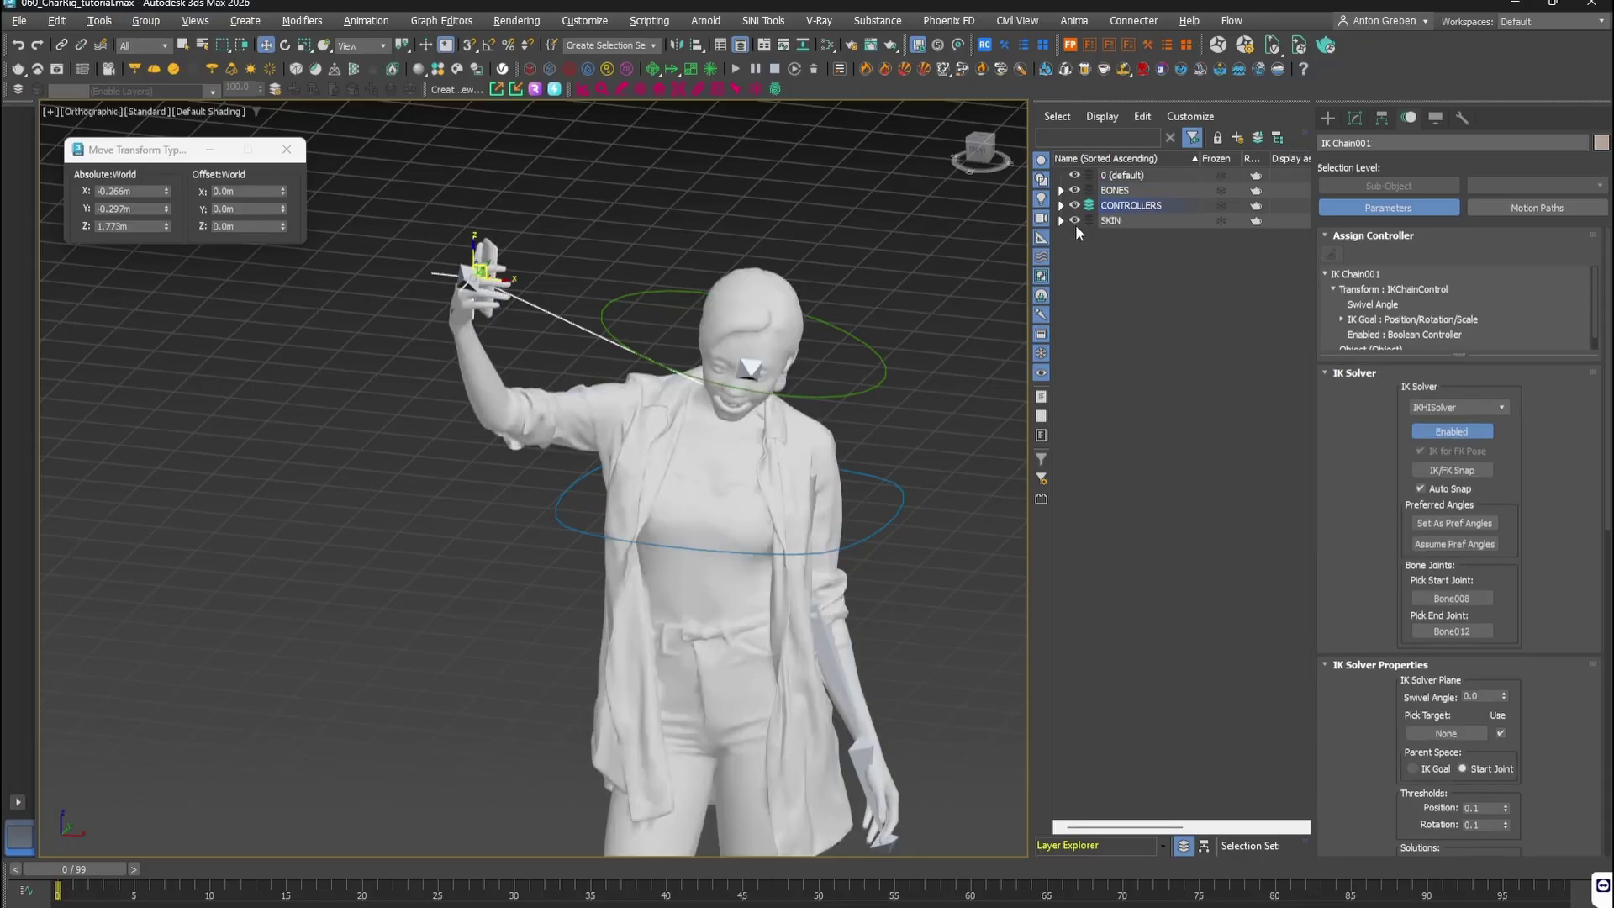
Step: Move the IK goal at the raised hand to test the arm's bending, and undo the test moves
alt+middle_drag(525, 360, 618, 331)
mouse_move(485, 263)
mouse_down()
mouse_move(528, 265)
mouse_move(459, 278)
mouse_up()
key(ctrl+z)
alt+middle_drag(492, 323, 404, 325)
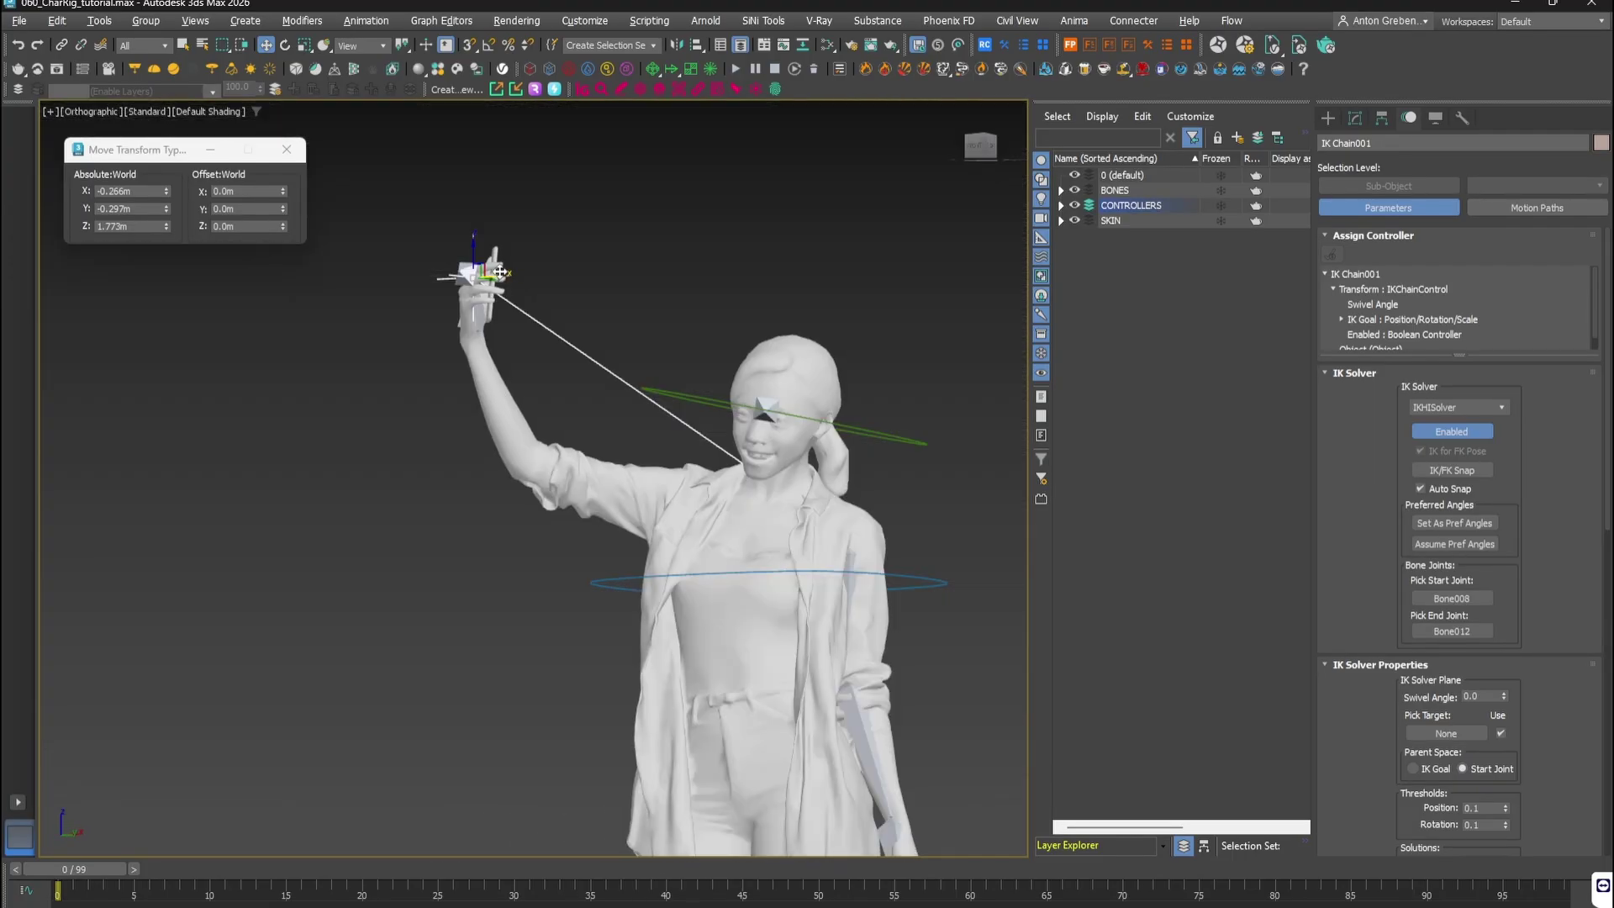
drag(522, 280, 524, 281)
click(476, 259)
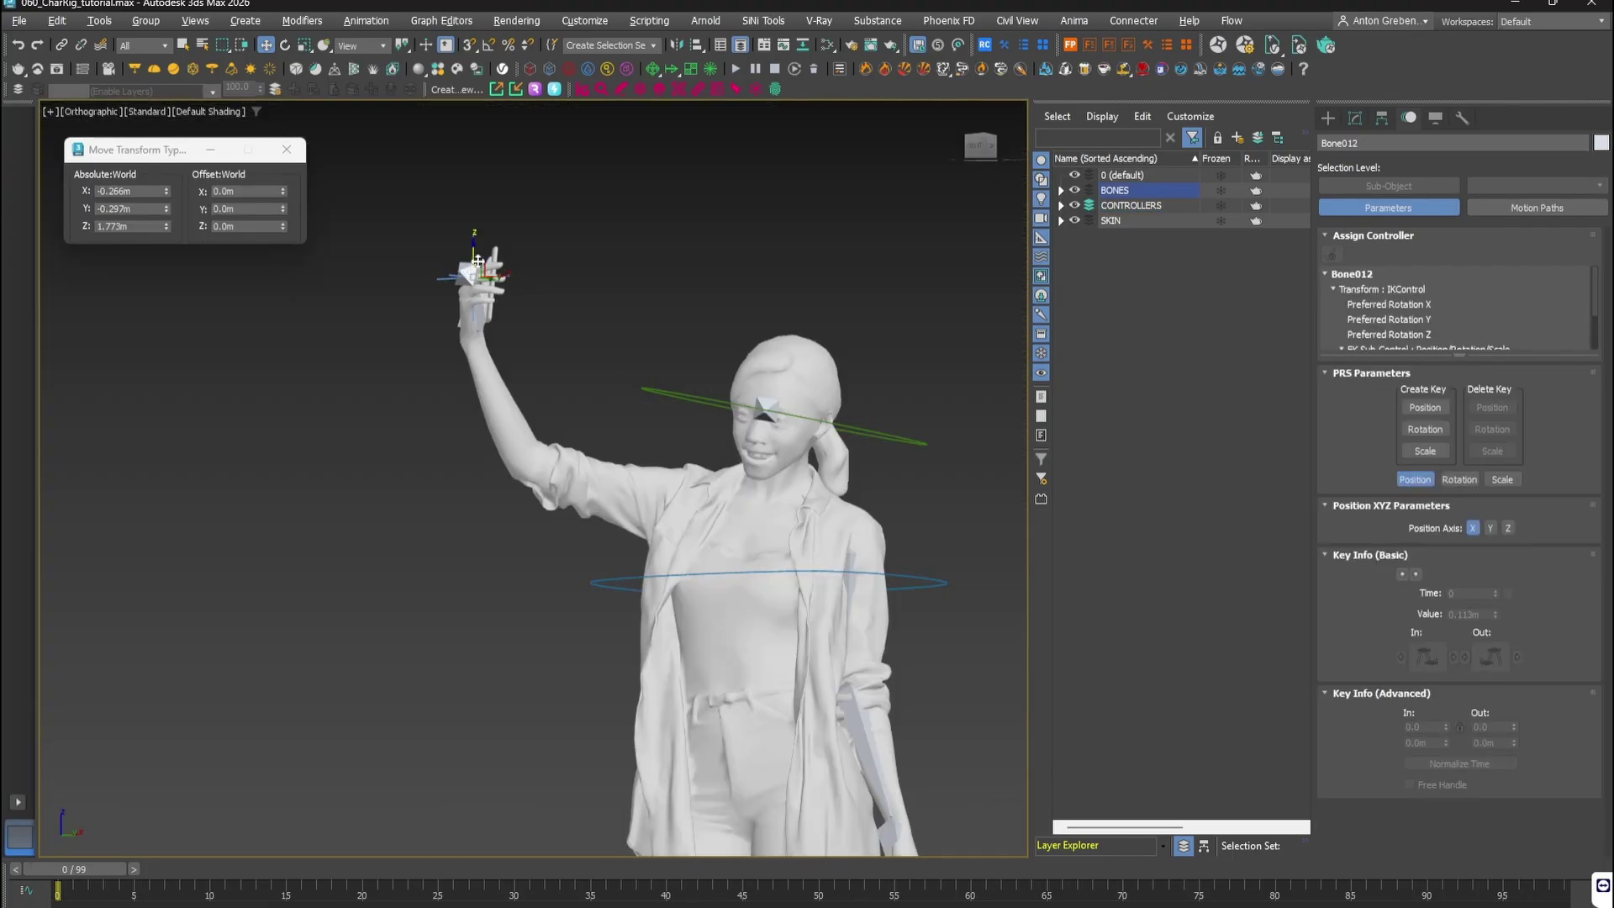
click(440, 239)
click(442, 278)
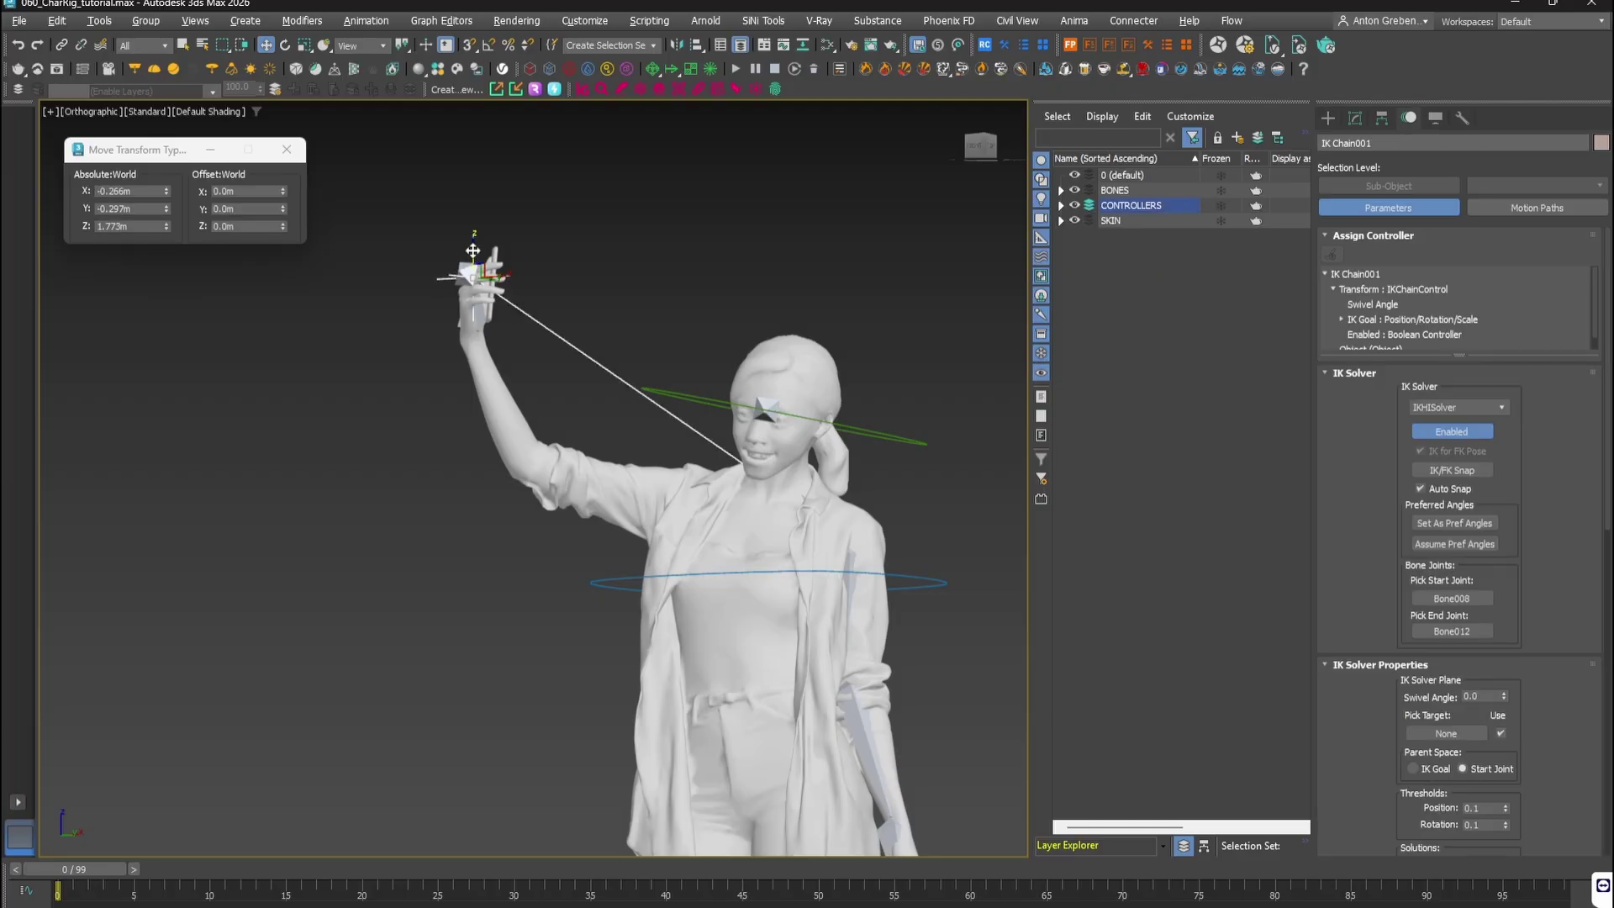
mouse_move(486, 262)
mouse_down()
mouse_move(565, 274)
mouse_move(541, 253)
mouse_move(438, 262)
mouse_move(493, 259)
mouse_up()
alt+middle_drag(591, 364, 666, 281)
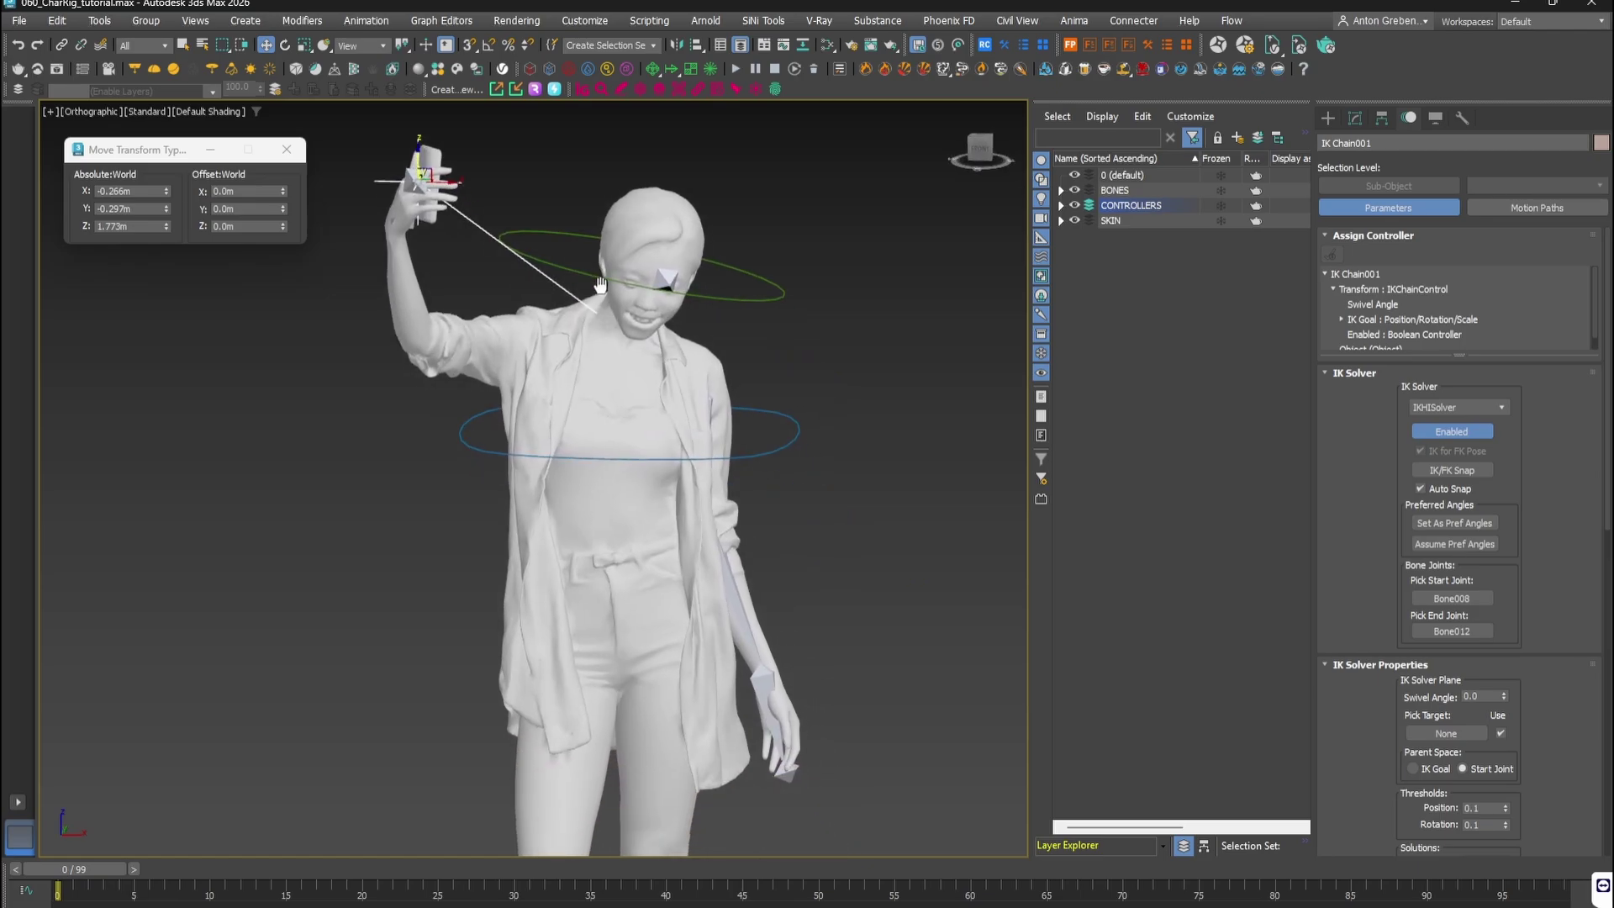
Step: Clear the selection, hide the BONES layer, and expand the SKIN layer
scroll(666, 280, down, 3)
alt+middle_drag(796, 305, 784, 304)
click(1138, 336)
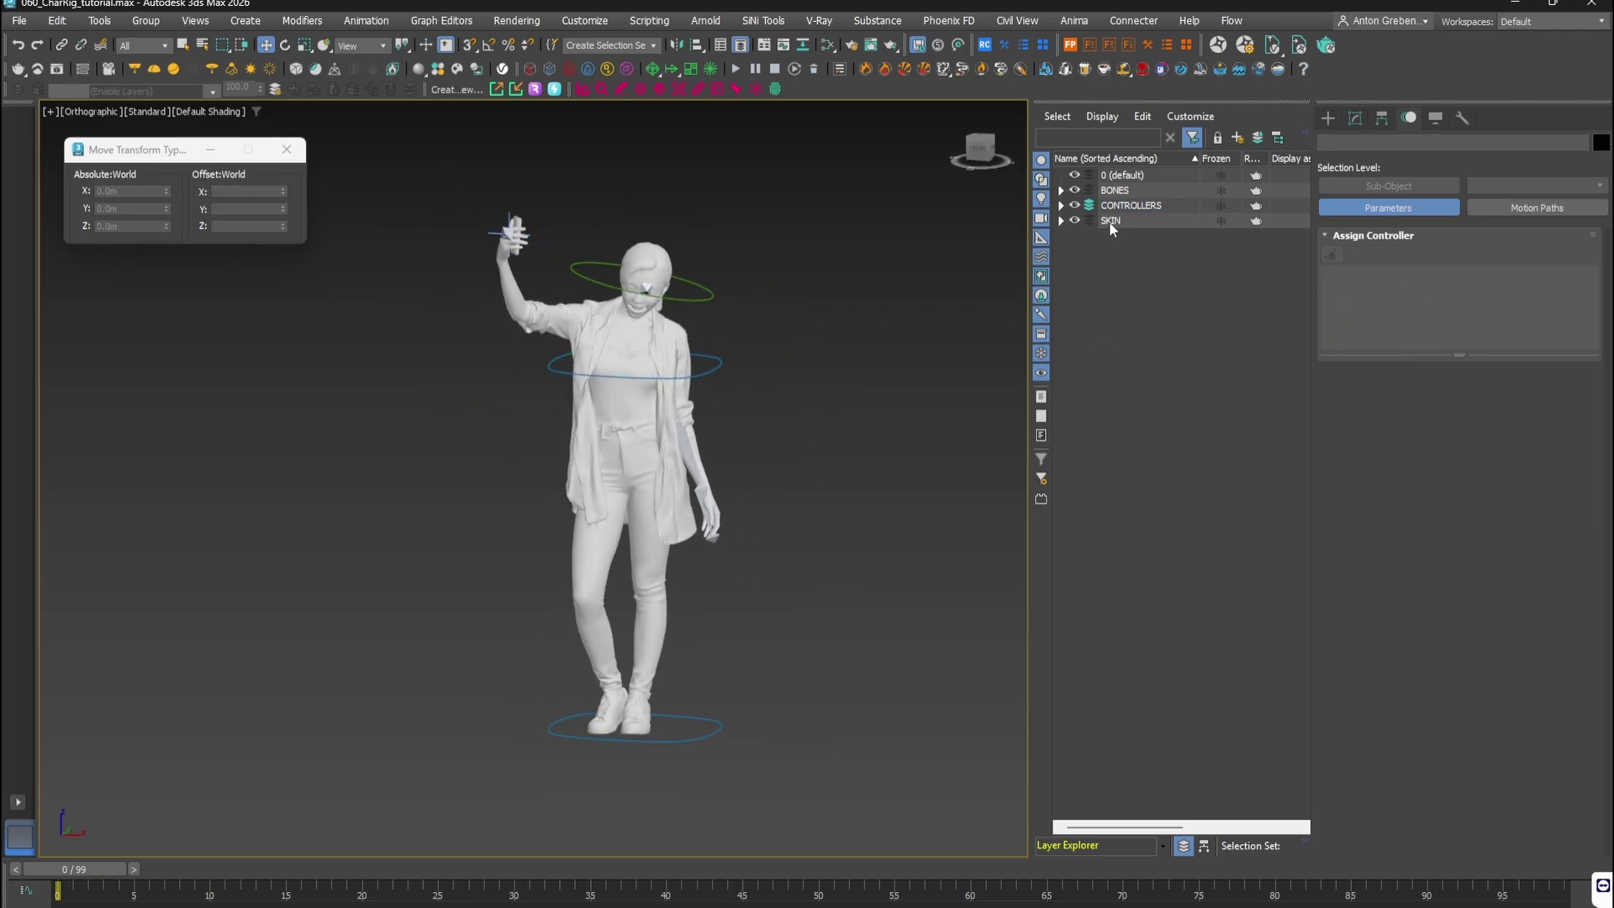
click(1074, 190)
click(1061, 220)
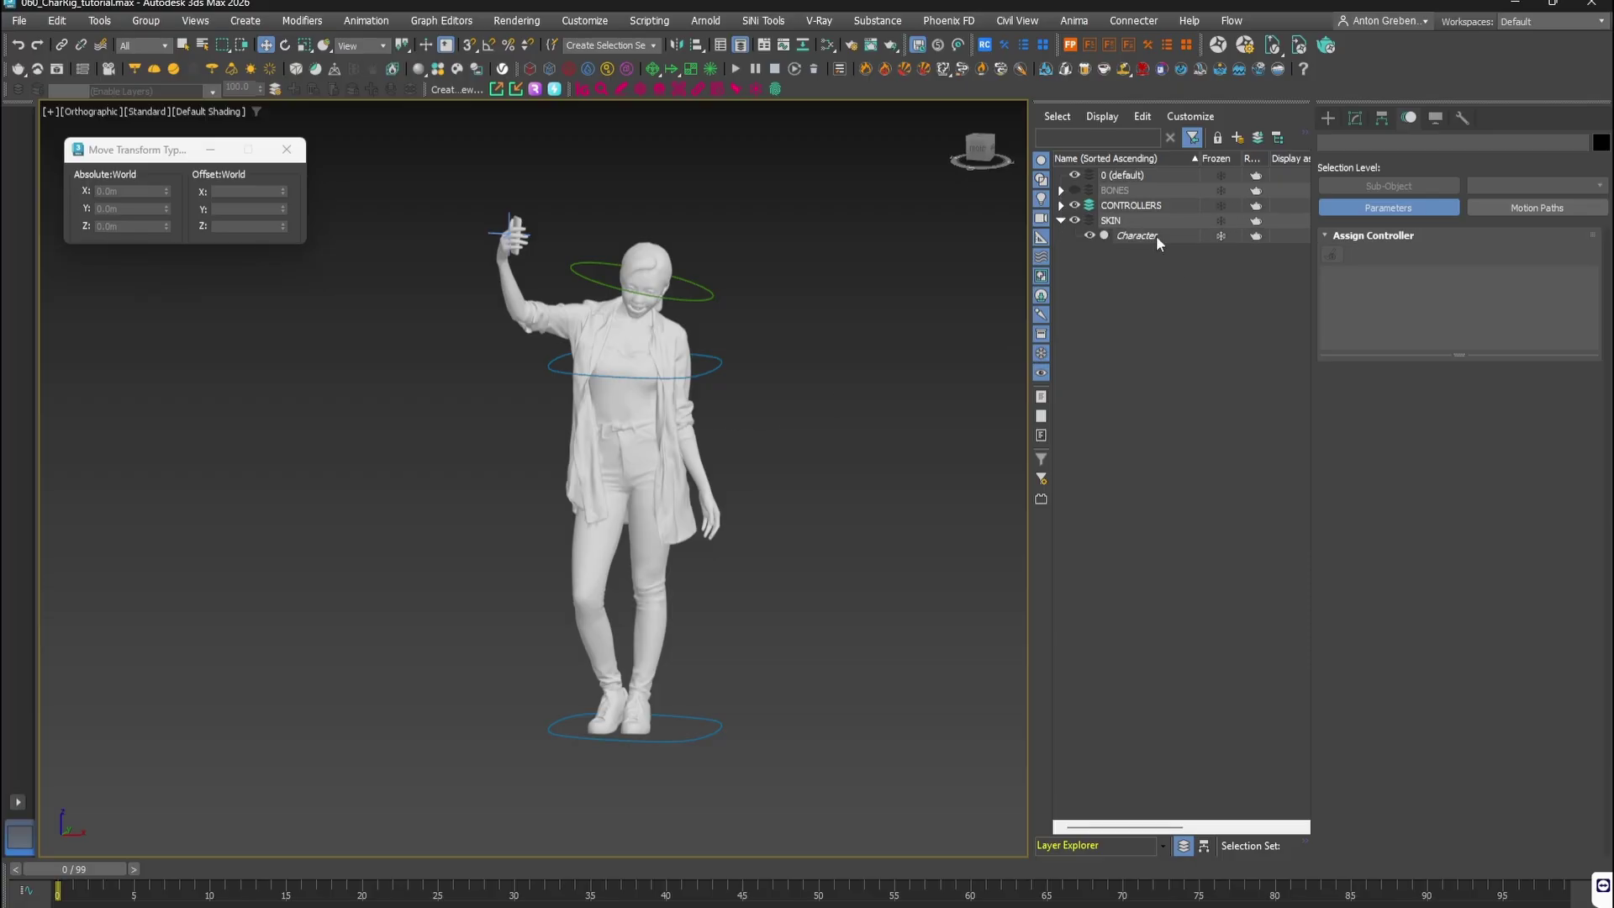
Step: Assign the scan's textured VRayMtl material to the Character mesh and show its textures in the viewport
click(636, 336)
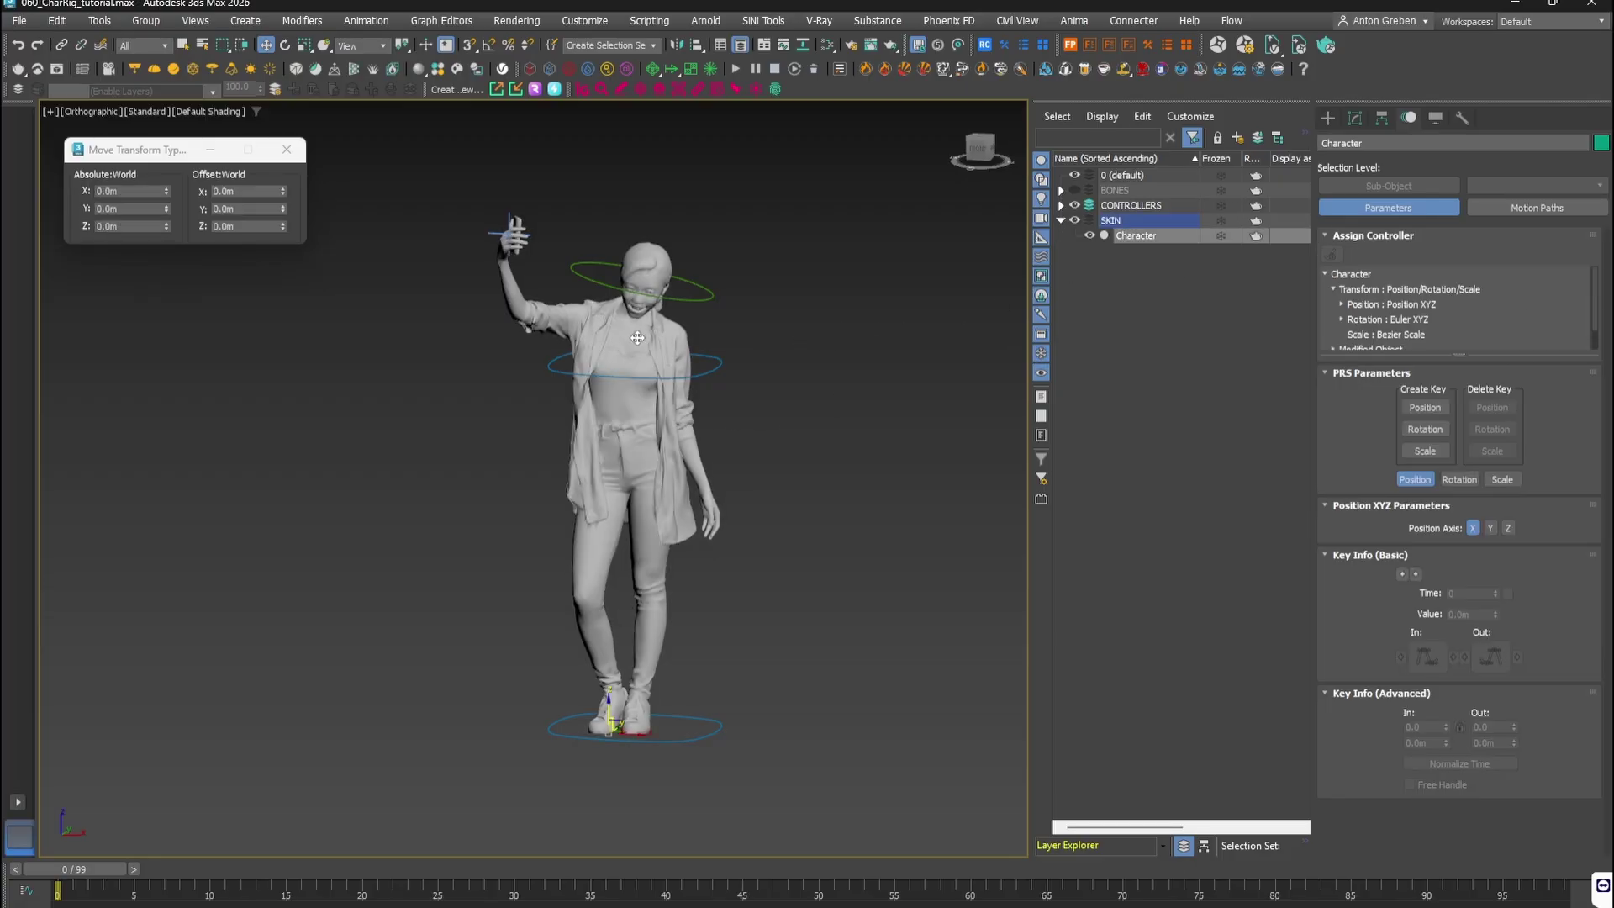
key(m)
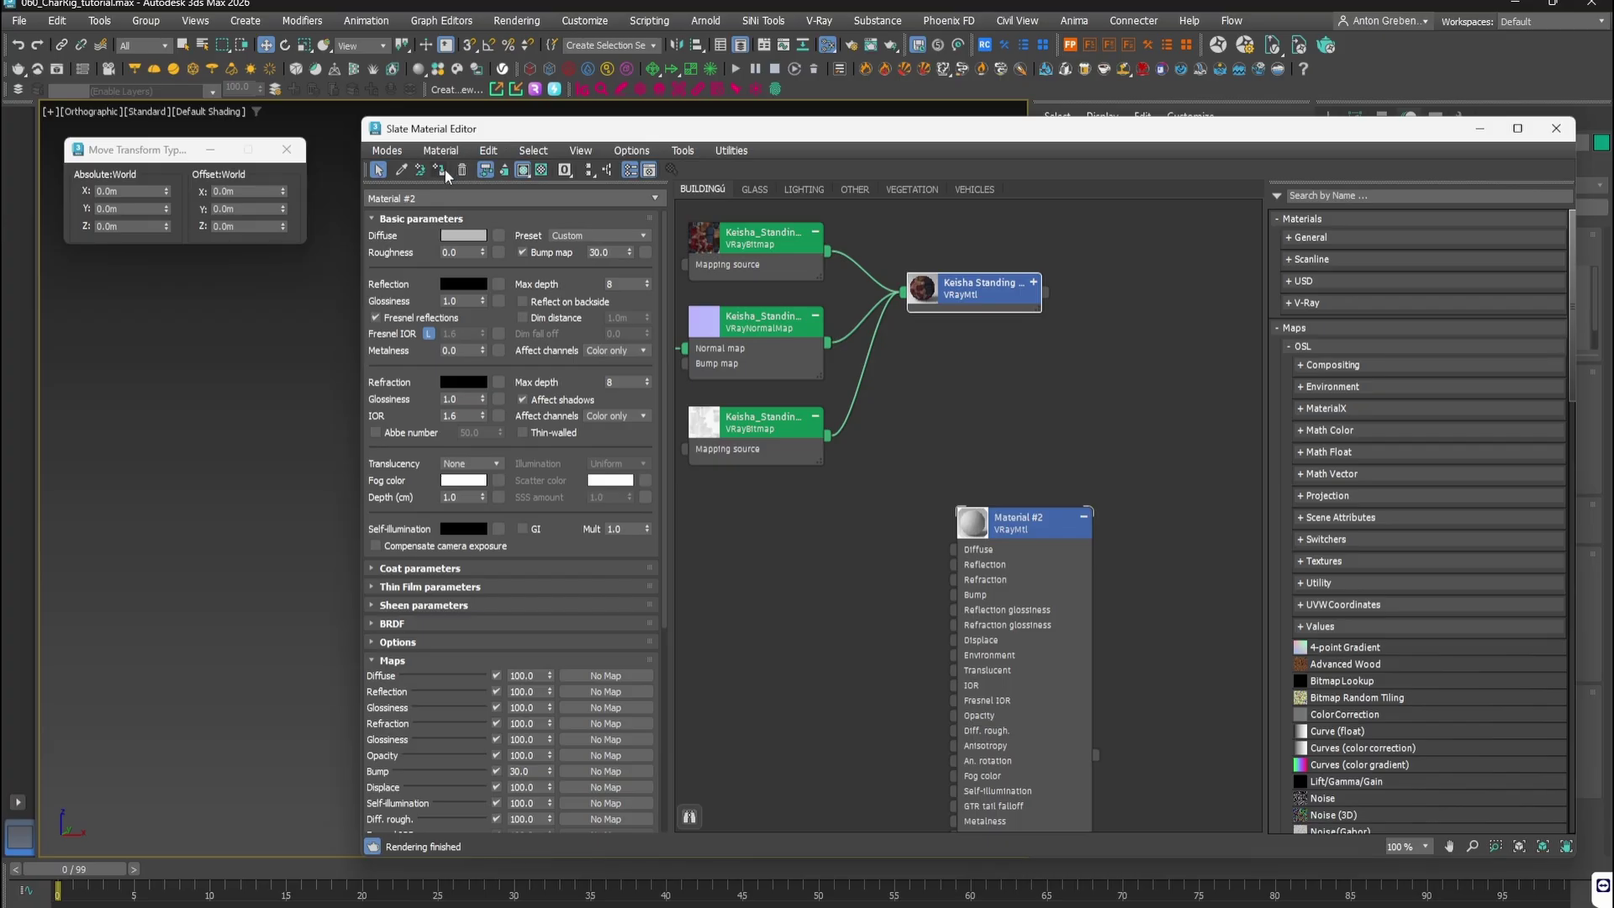
click(1555, 127)
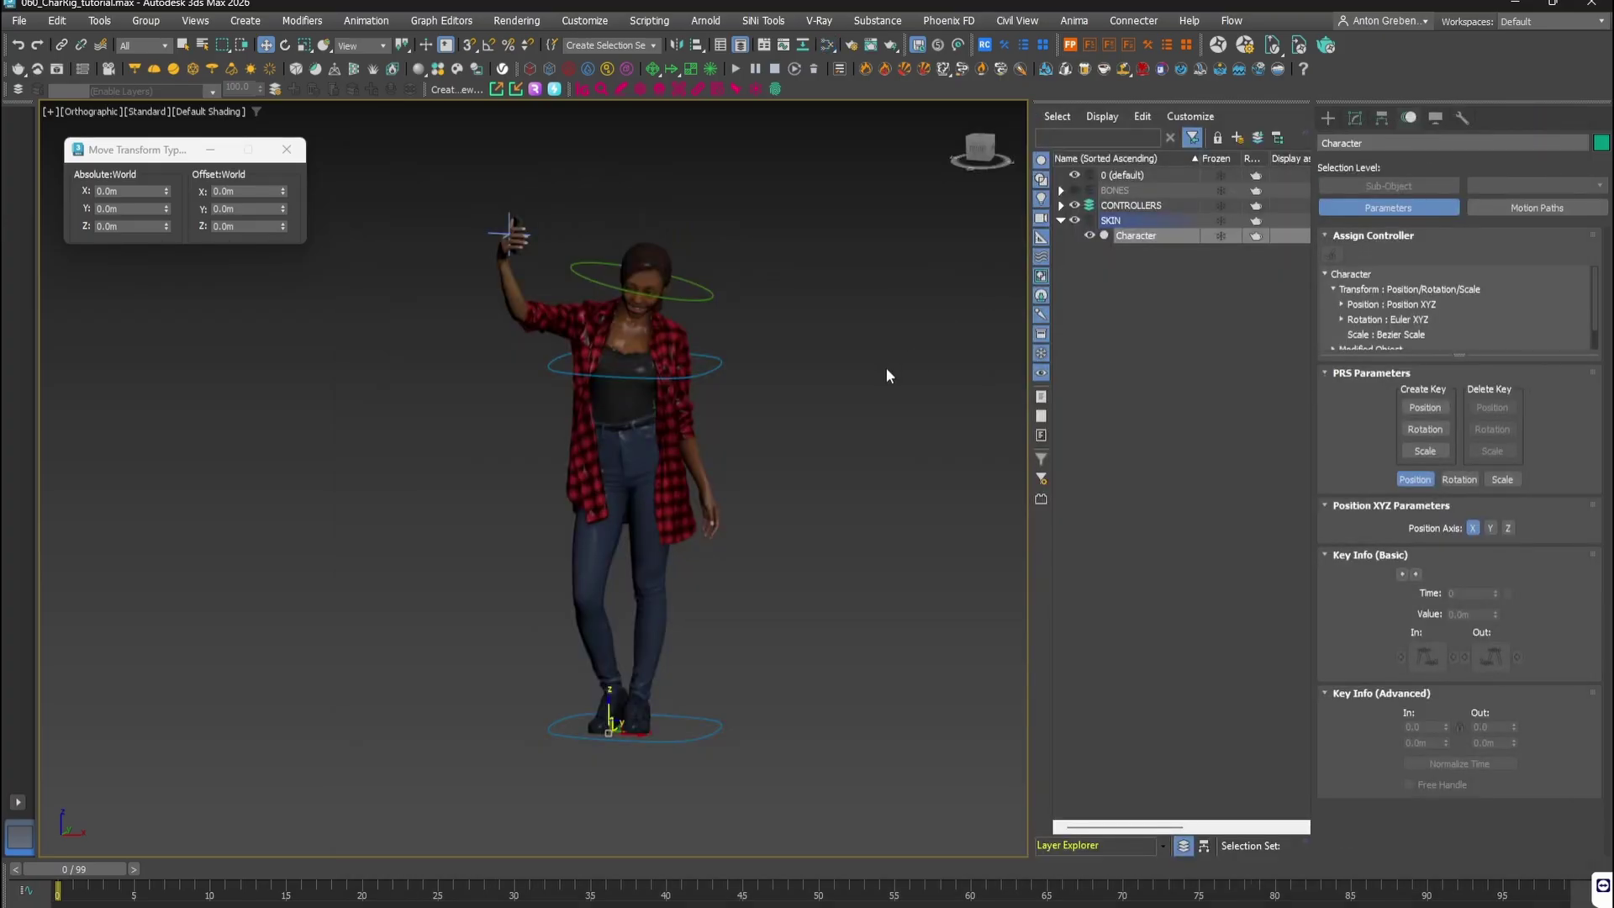
Step: Turn on Auto Key in the Front view and set a key for the head circle at frame 0
mouse_move(745, 315)
middle_down()
mouse_move(775, 323)
mouse_move(724, 323)
middle_up()
click(729, 306)
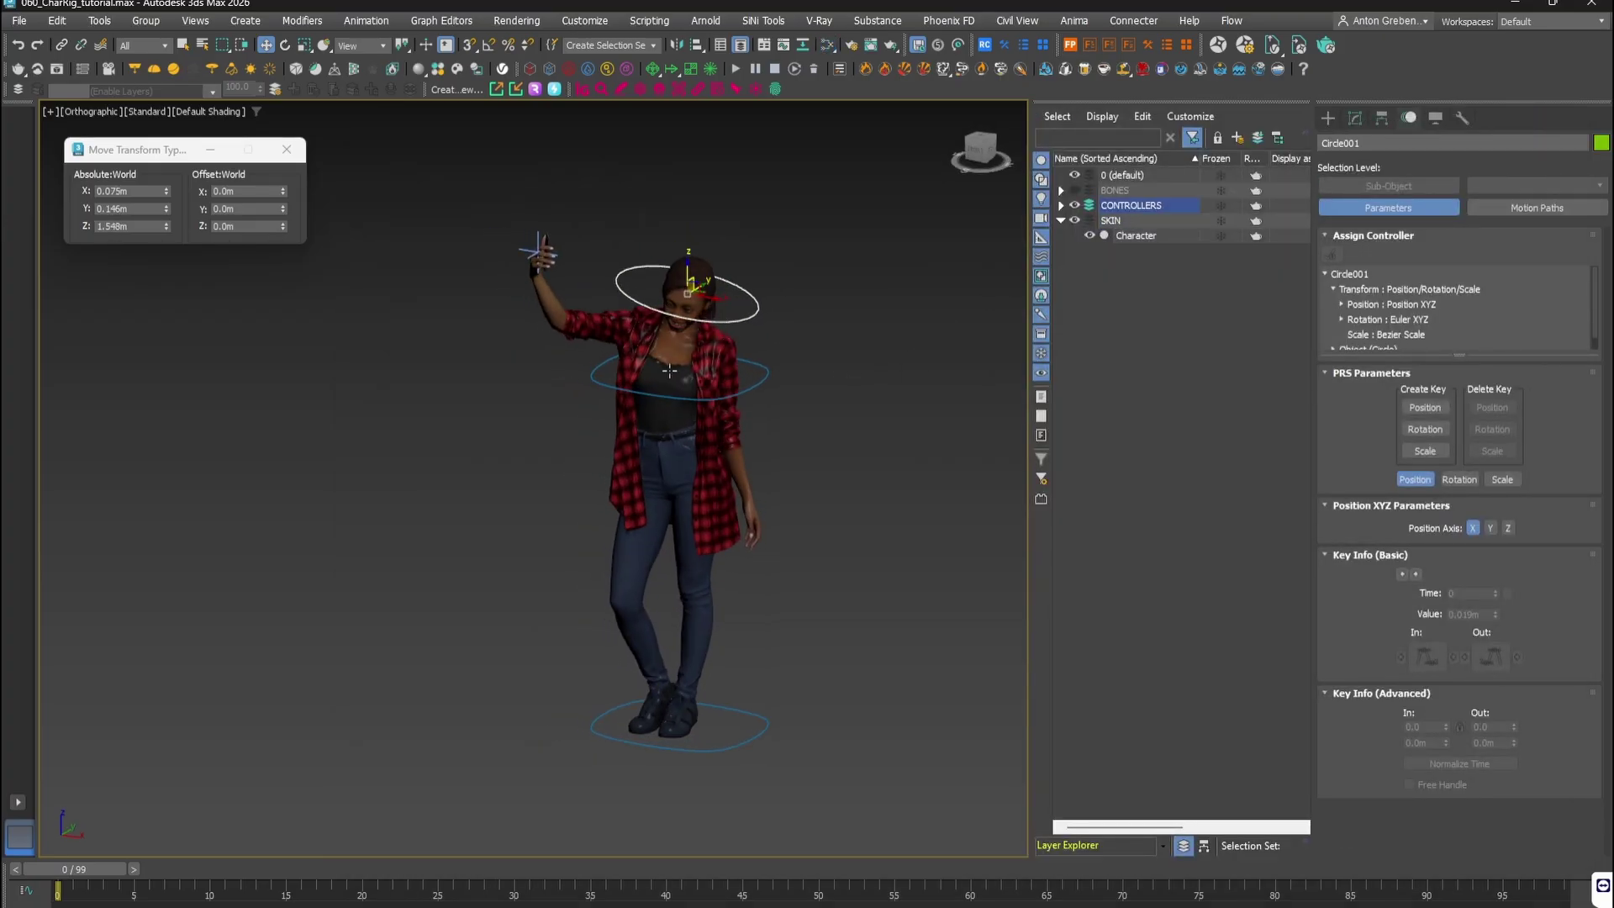
alt+middle_drag(669, 371, 704, 348)
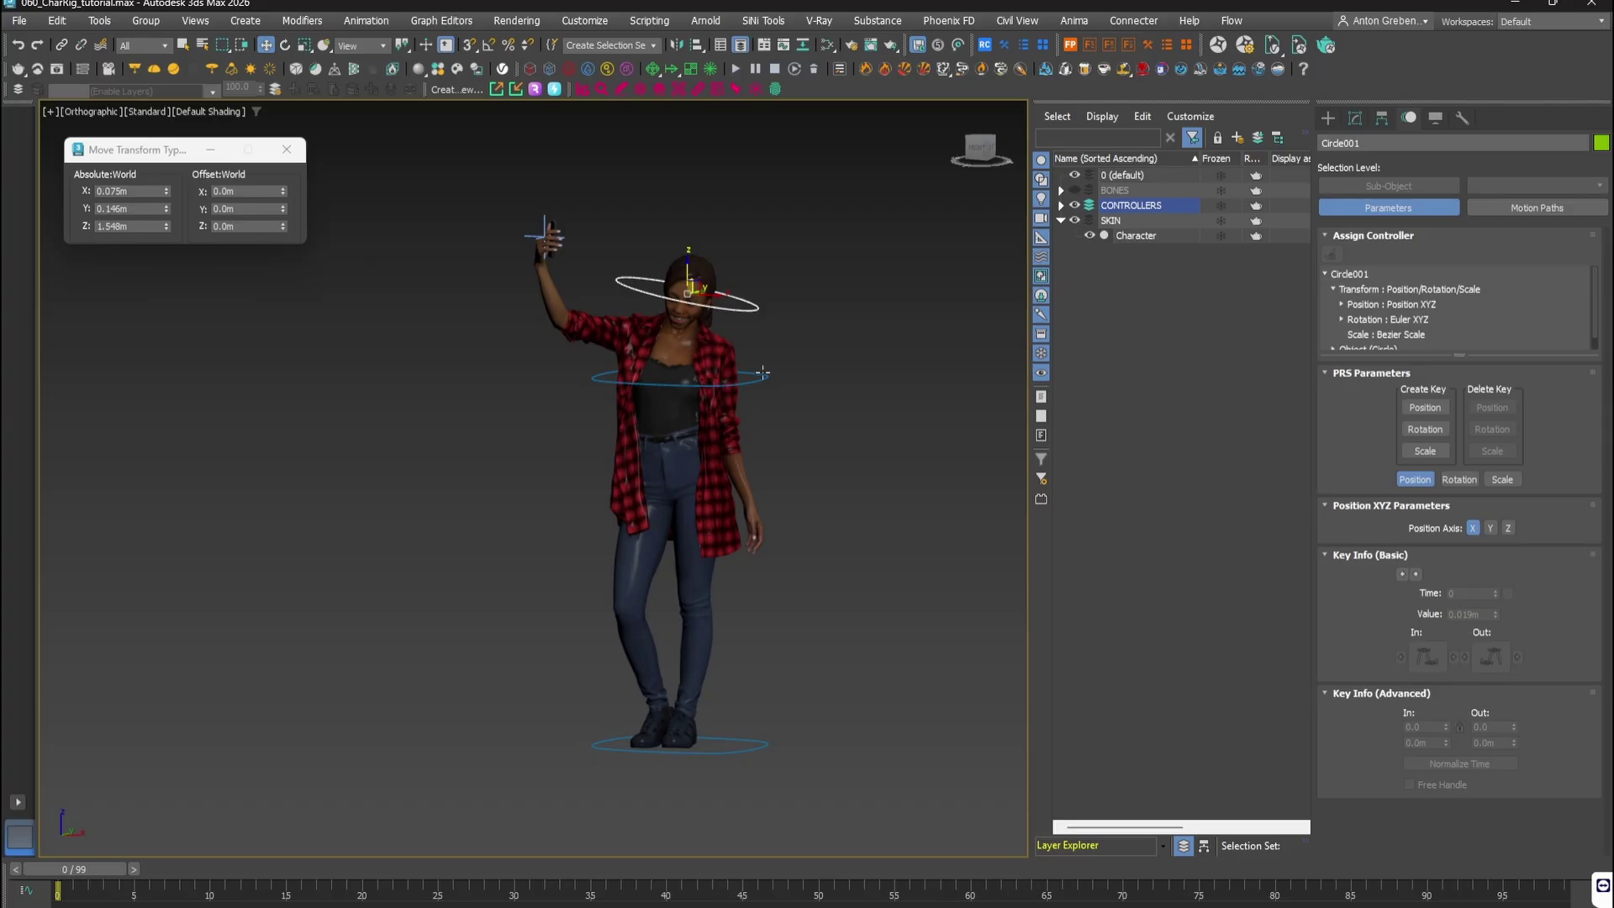
key(f)
scroll(761, 372, up, 5)
scroll(689, 427, down, 5)
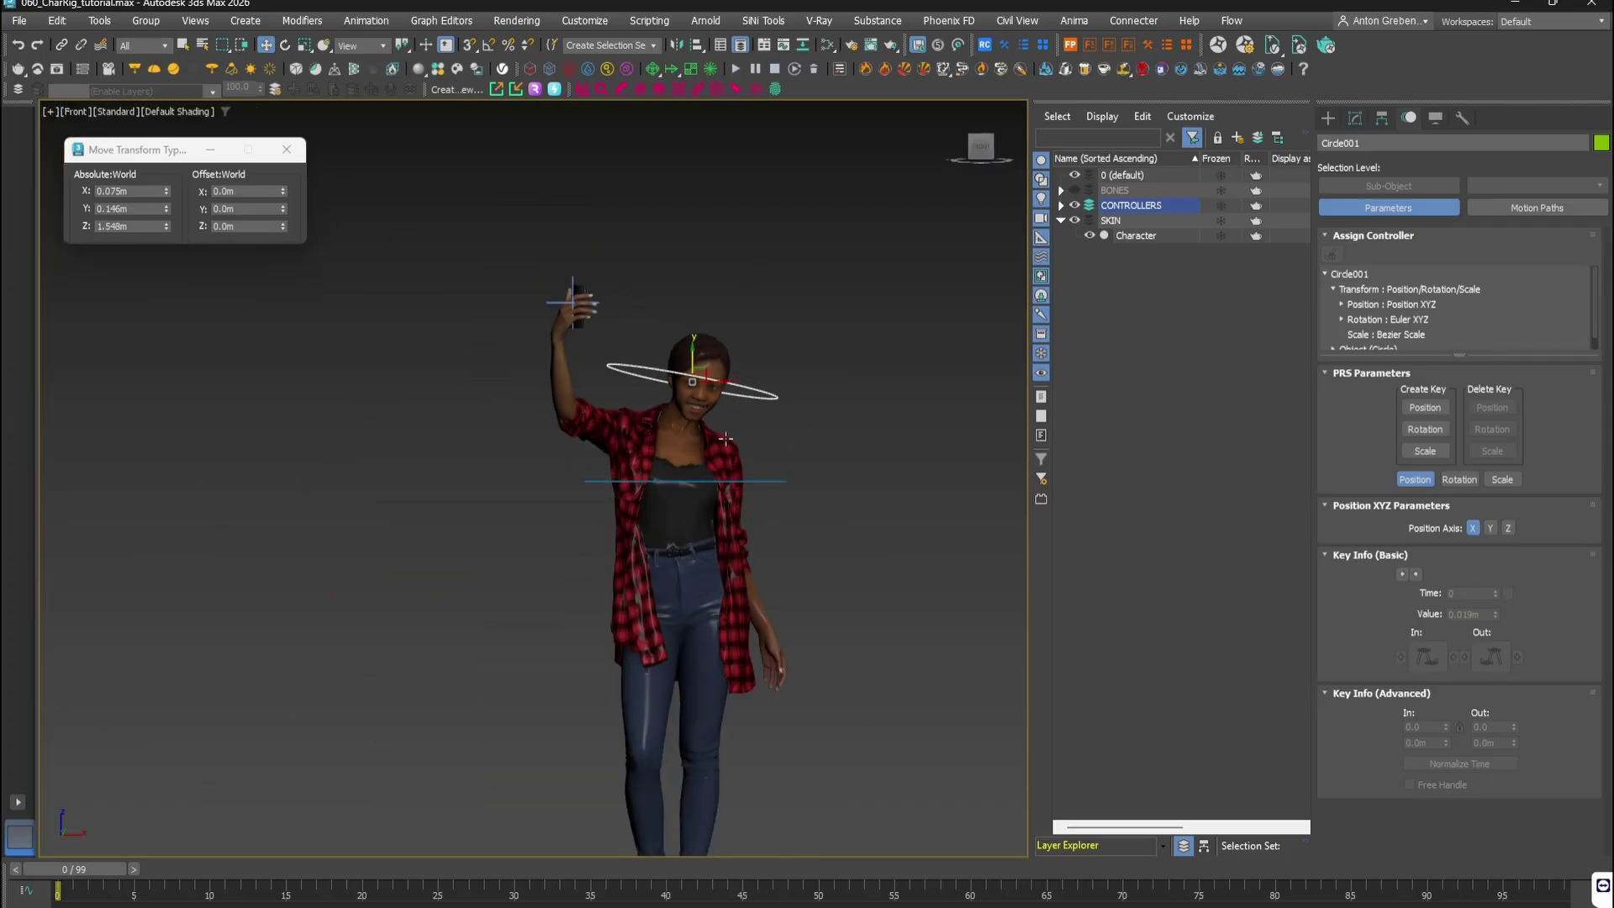
middle_drag(725, 438, 656, 327)
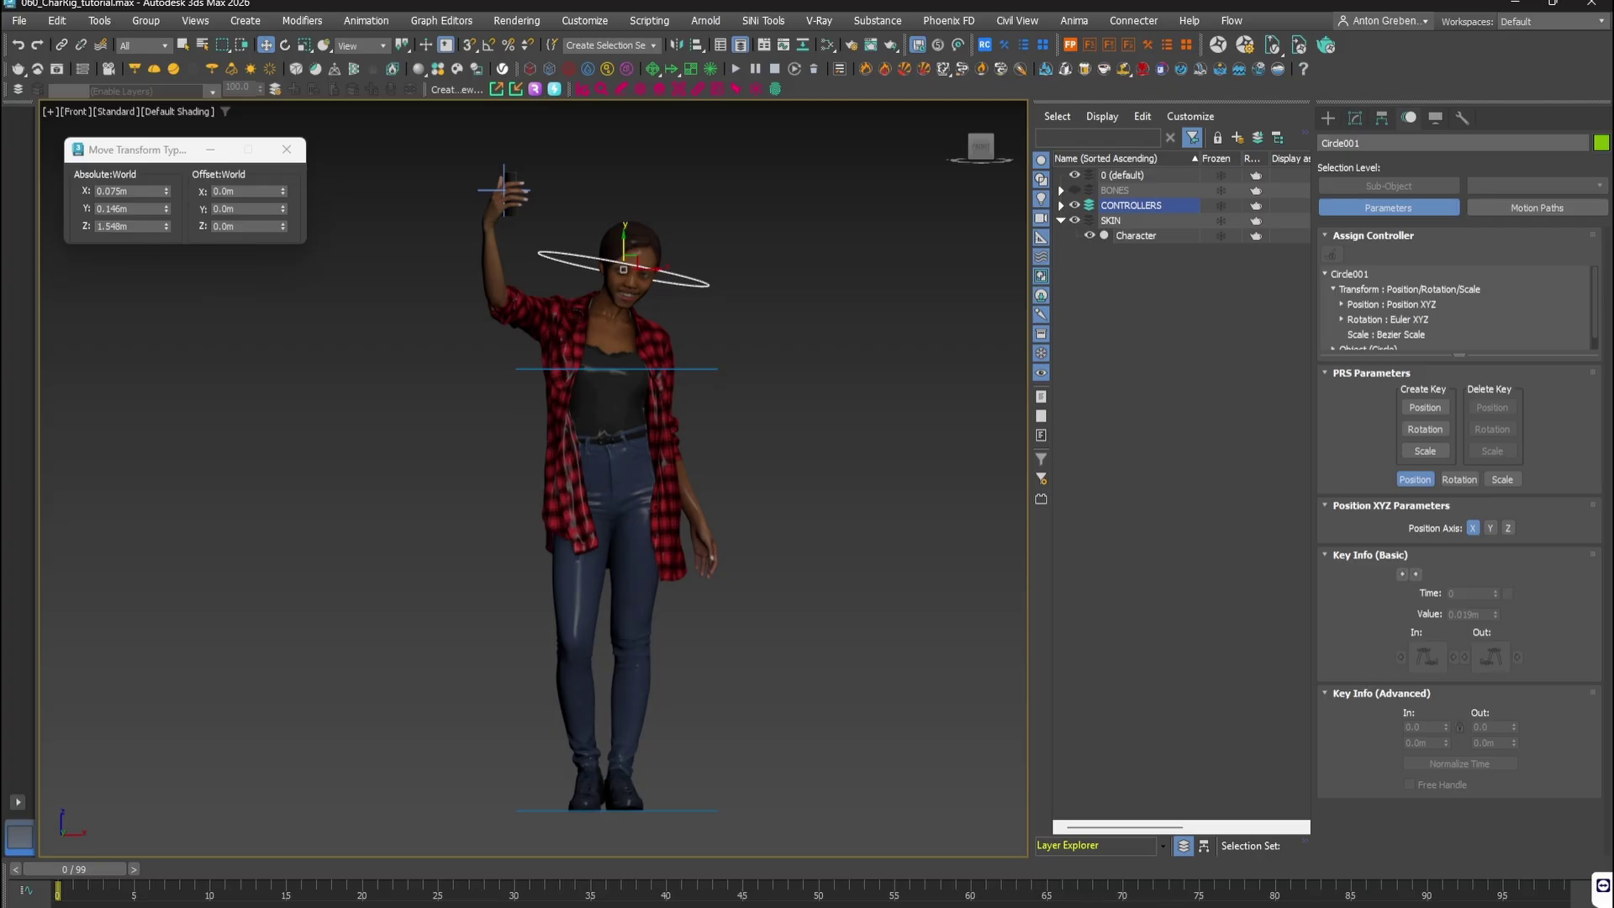
key(n)
key(k)
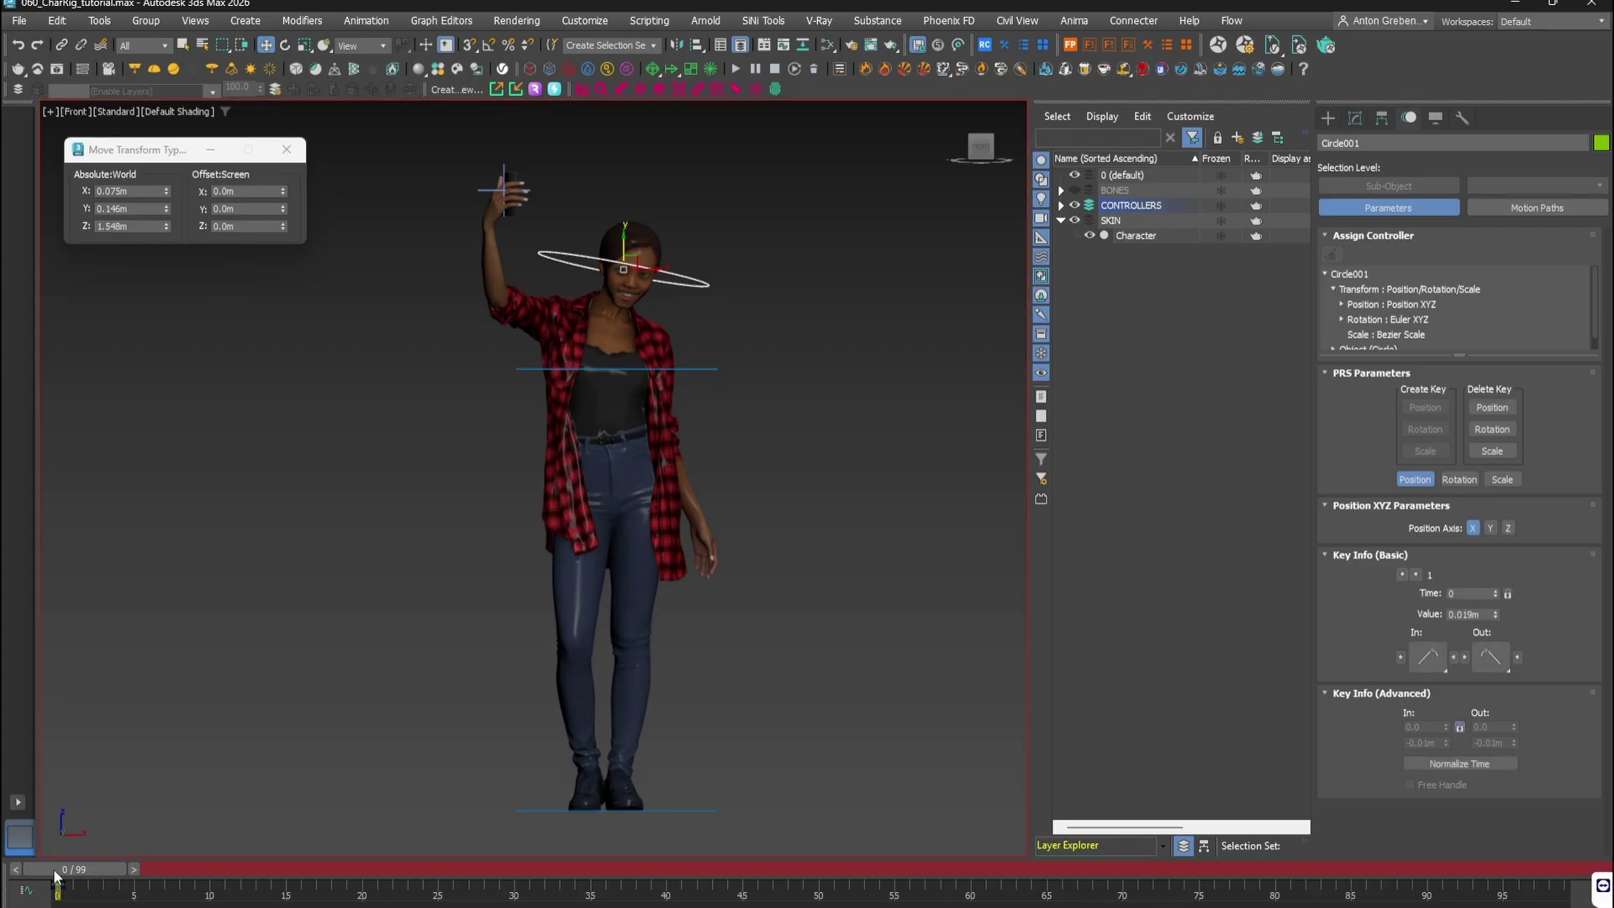
Step: Rotate the head circle at frame 10 using Local coordinates to key the first head turn
drag(54, 874, 227, 848)
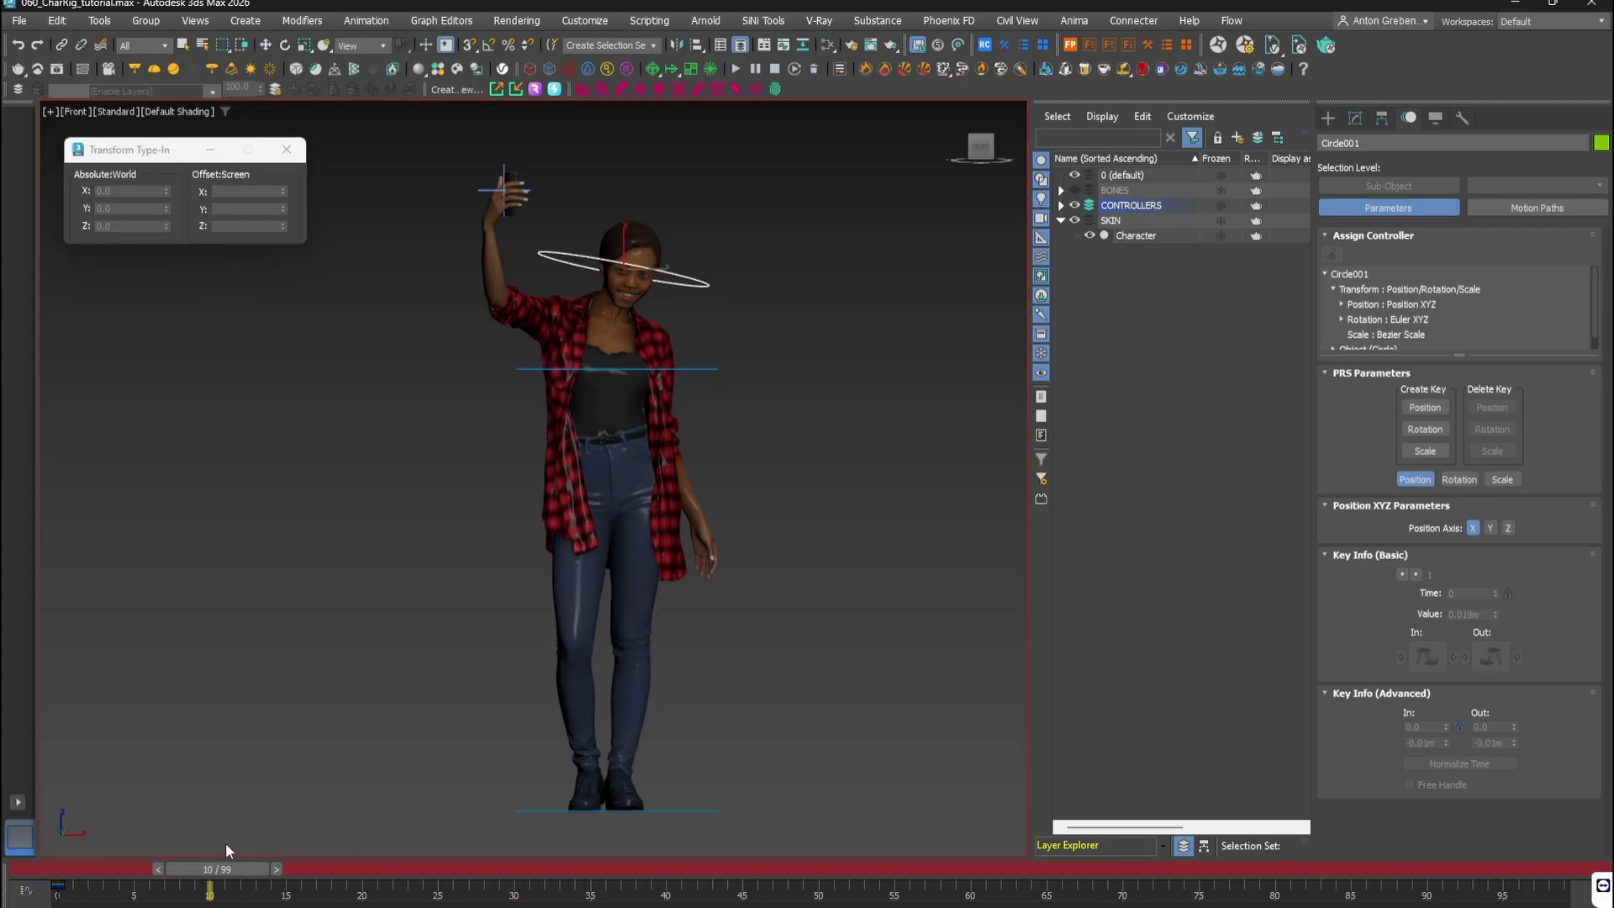
key(w)
key(e)
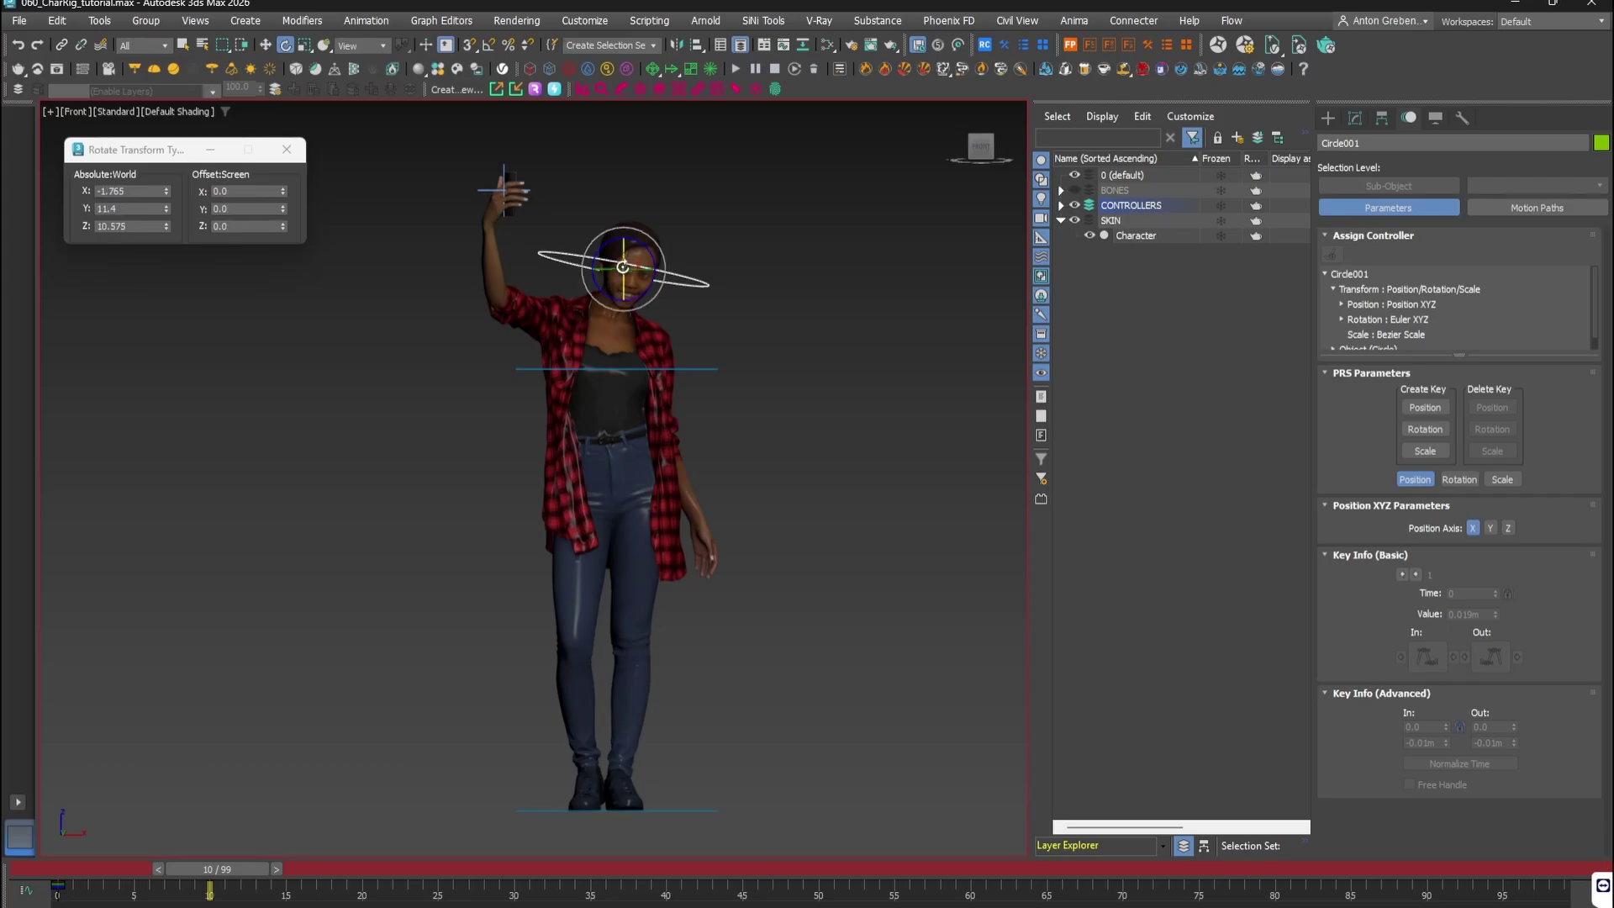
alt+right_click(614, 263)
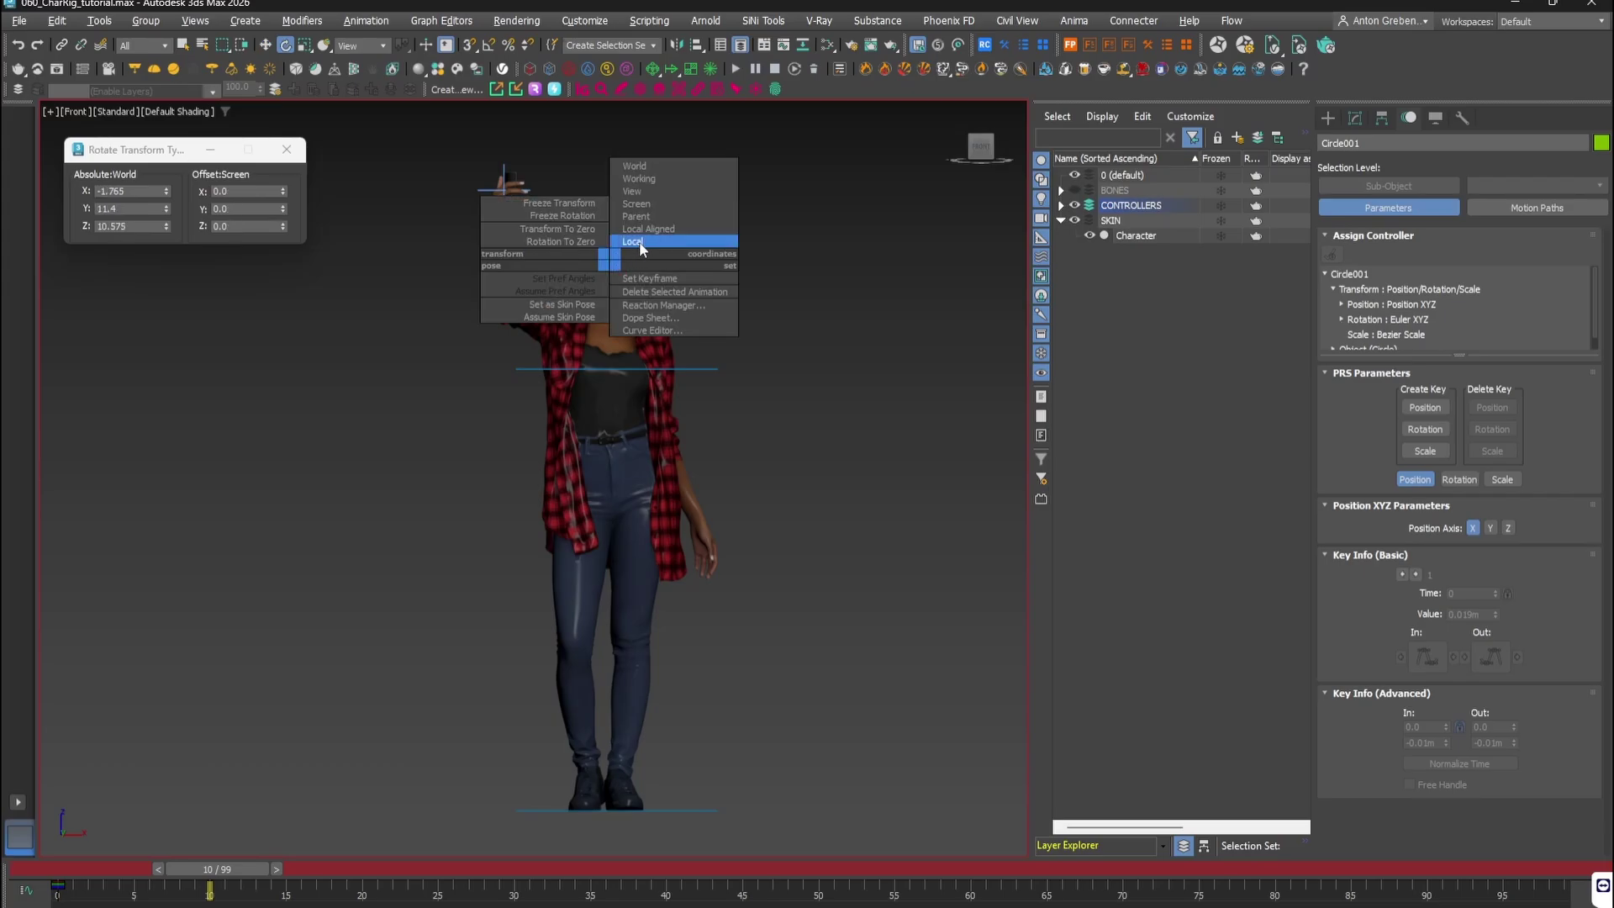
click(638, 241)
mouse_move(638, 271)
mouse_down()
mouse_move(620, 263)
mouse_move(625, 243)
mouse_up()
Step: Key more small head circle rotations at successive frames along the rest of the timeline
drag(188, 864, 326, 846)
drag(646, 237, 654, 246)
drag(375, 869, 878, 870)
drag(651, 243, 646, 239)
drag(864, 871, 1103, 869)
drag(647, 246, 652, 265)
drag(1093, 869, 1337, 869)
drag(652, 253, 649, 244)
Step: Select the raised hand's IK goal and key small sideways moves at successive frames up to frame 50
click(505, 190)
drag(1265, 870, 383, 845)
key(w)
drag(519, 435, 594, 483)
click(503, 189)
drag(421, 869, 559, 871)
drag(517, 187, 492, 189)
drag(550, 869, 840, 869)
drag(479, 190, 516, 191)
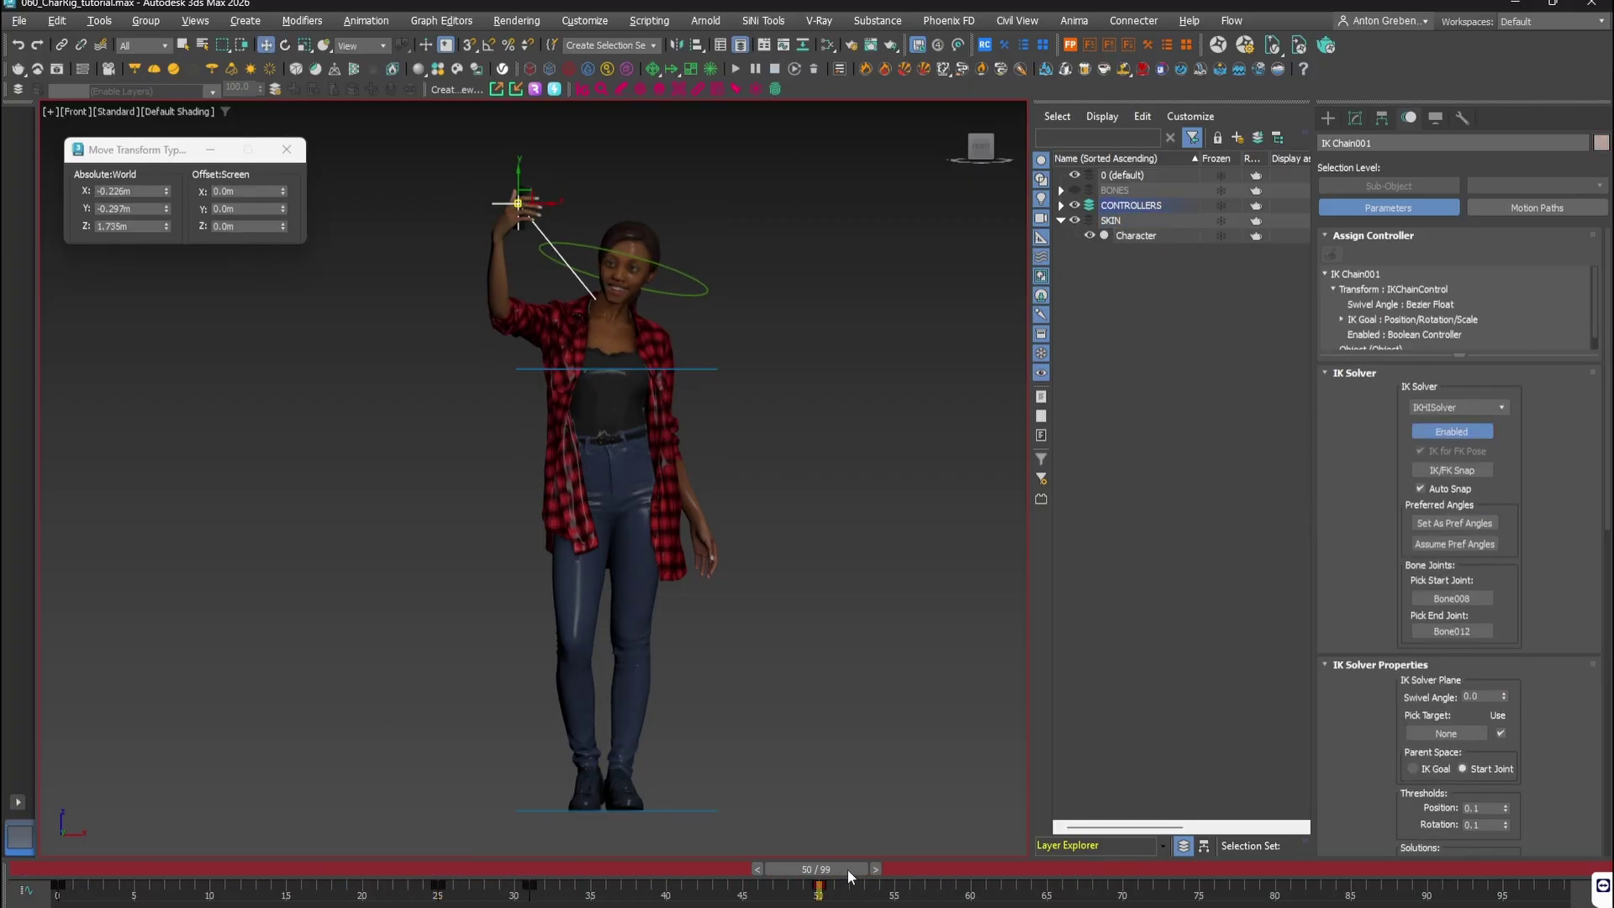
Step: Key further sideways moves of the hand's IK goal at frames 46, 66, 83 and 95
drag(849, 870, 788, 871)
drag(509, 191, 479, 190)
drag(756, 869, 1070, 874)
drag(524, 192, 517, 191)
drag(1066, 869, 1322, 869)
drag(516, 192, 484, 197)
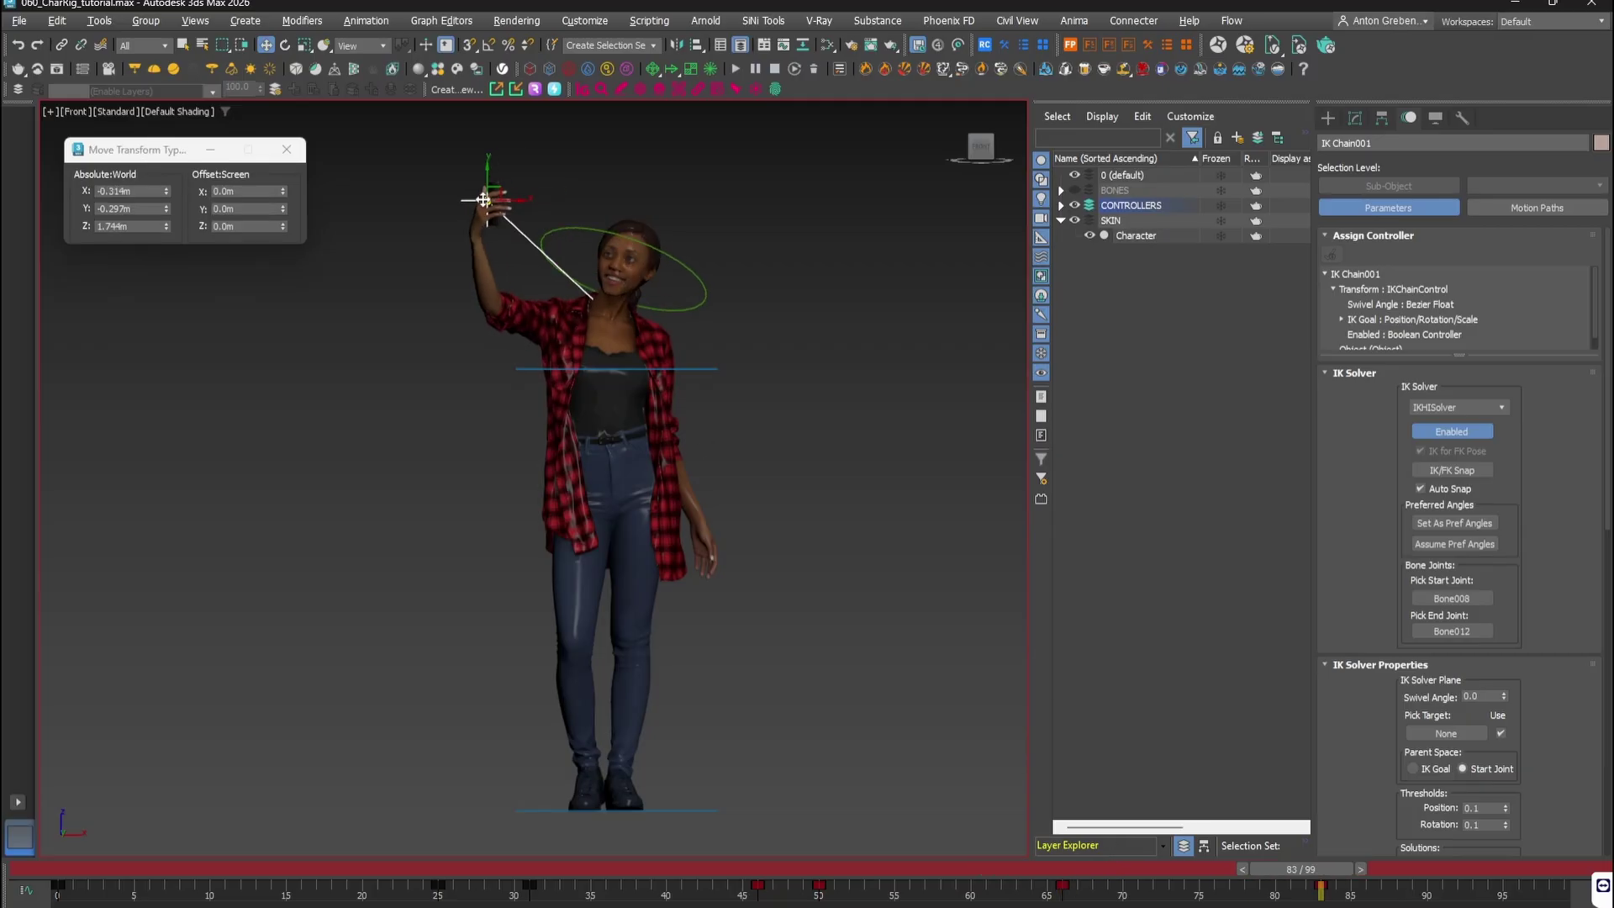
drag(1300, 871, 1511, 870)
drag(486, 192, 456, 191)
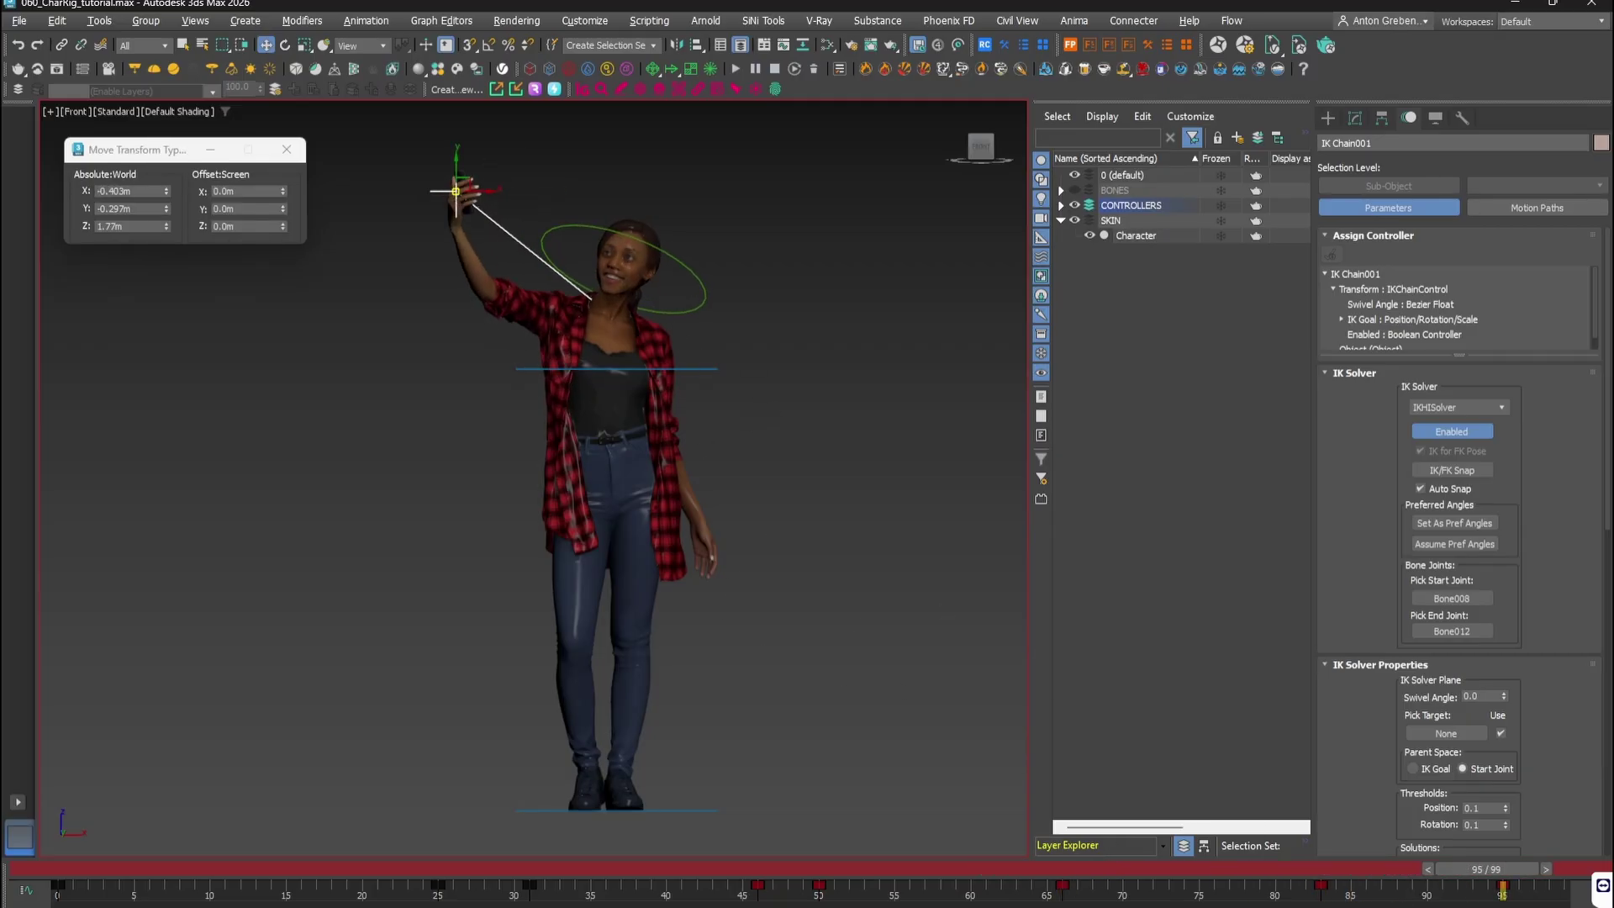
Step: Select the chest-height spline and key slight local rotations at frames 14, 27 and 47
drag(1486, 869, 308, 871)
click(706, 369)
key(e)
drag(639, 373, 613, 370)
drag(614, 351, 614, 363)
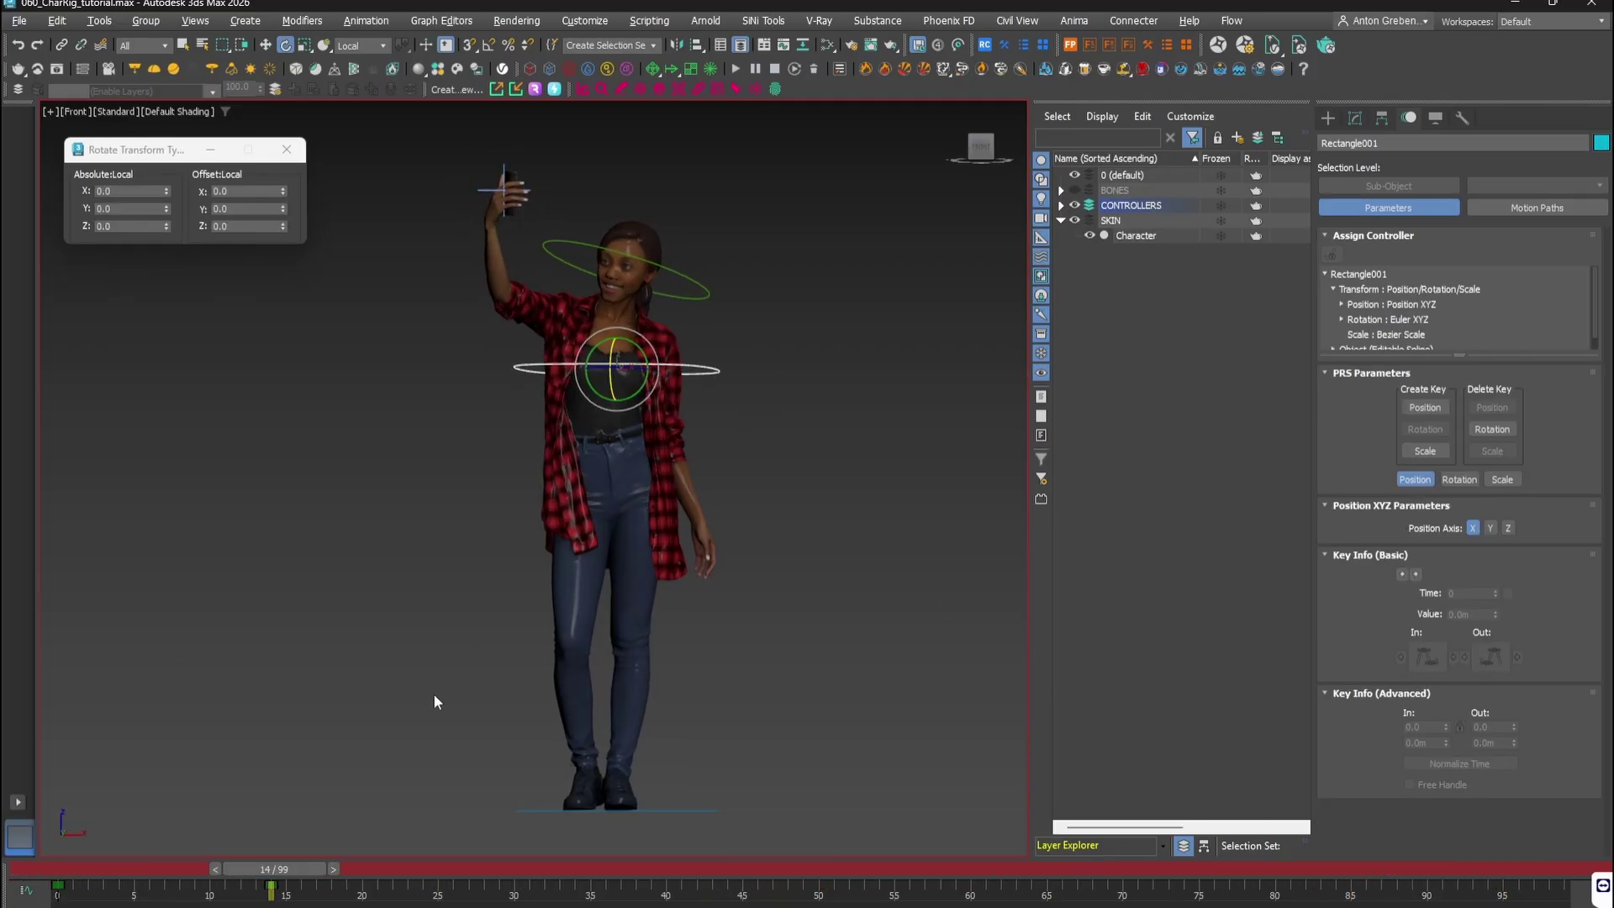
drag(293, 870, 479, 857)
drag(613, 353, 615, 359)
drag(509, 871, 809, 870)
drag(643, 348, 644, 356)
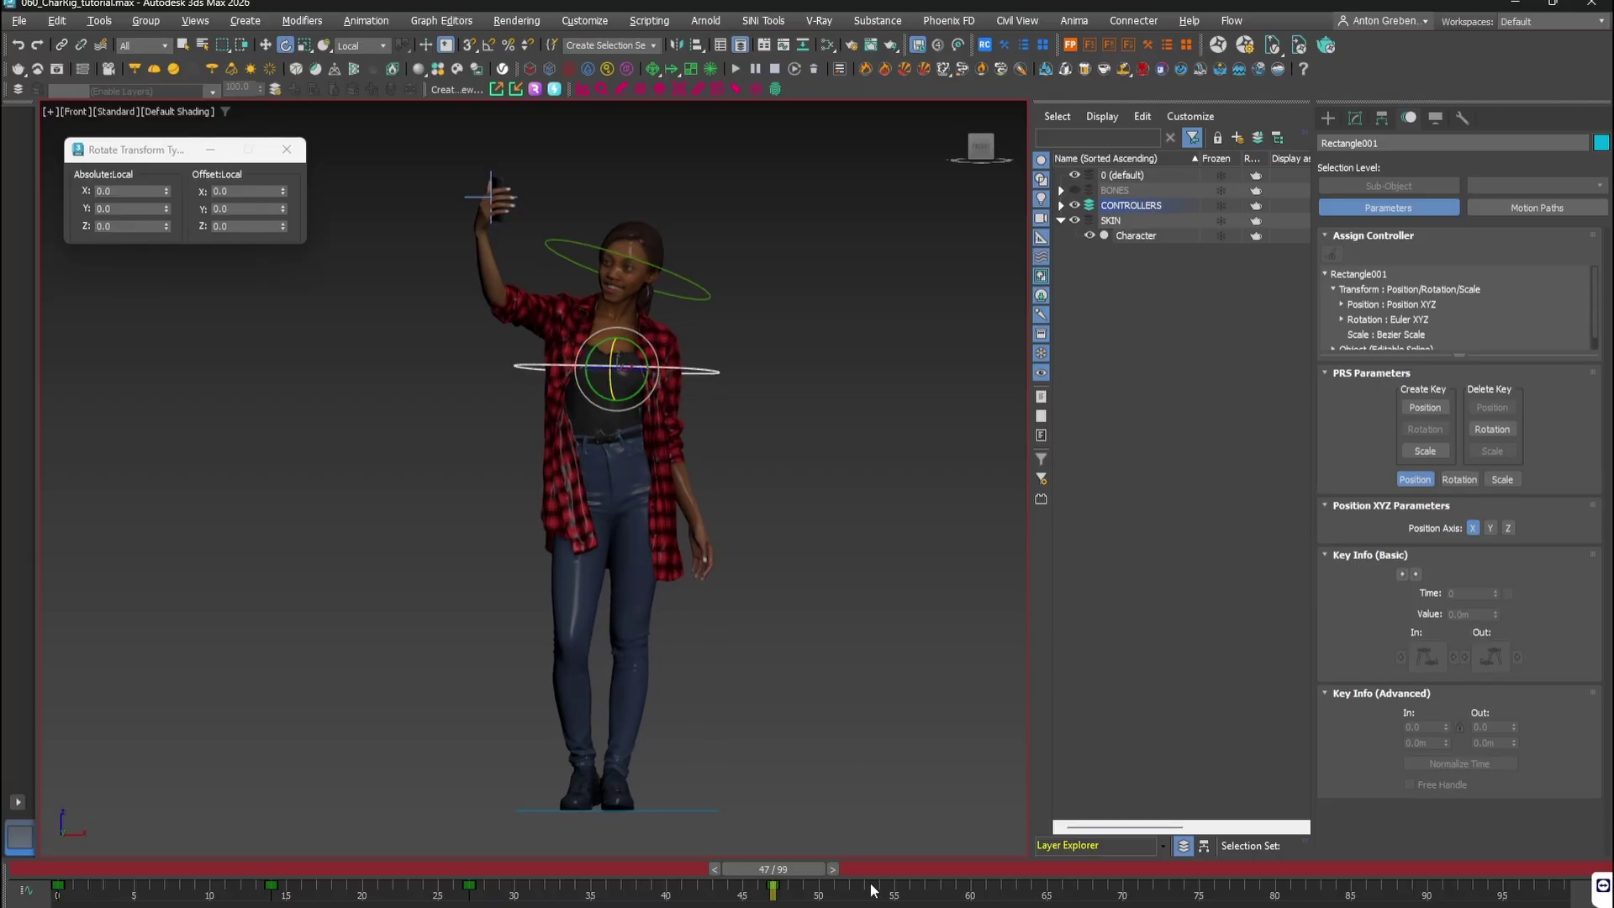
Step: Key more slight chest spline rotations at frame 68 and near the end of the timeline
drag(798, 870, 1198, 870)
drag(634, 336, 649, 356)
key(ctrl+z)
drag(1164, 870, 1063, 869)
drag(630, 340, 644, 353)
drag(1084, 869, 1555, 847)
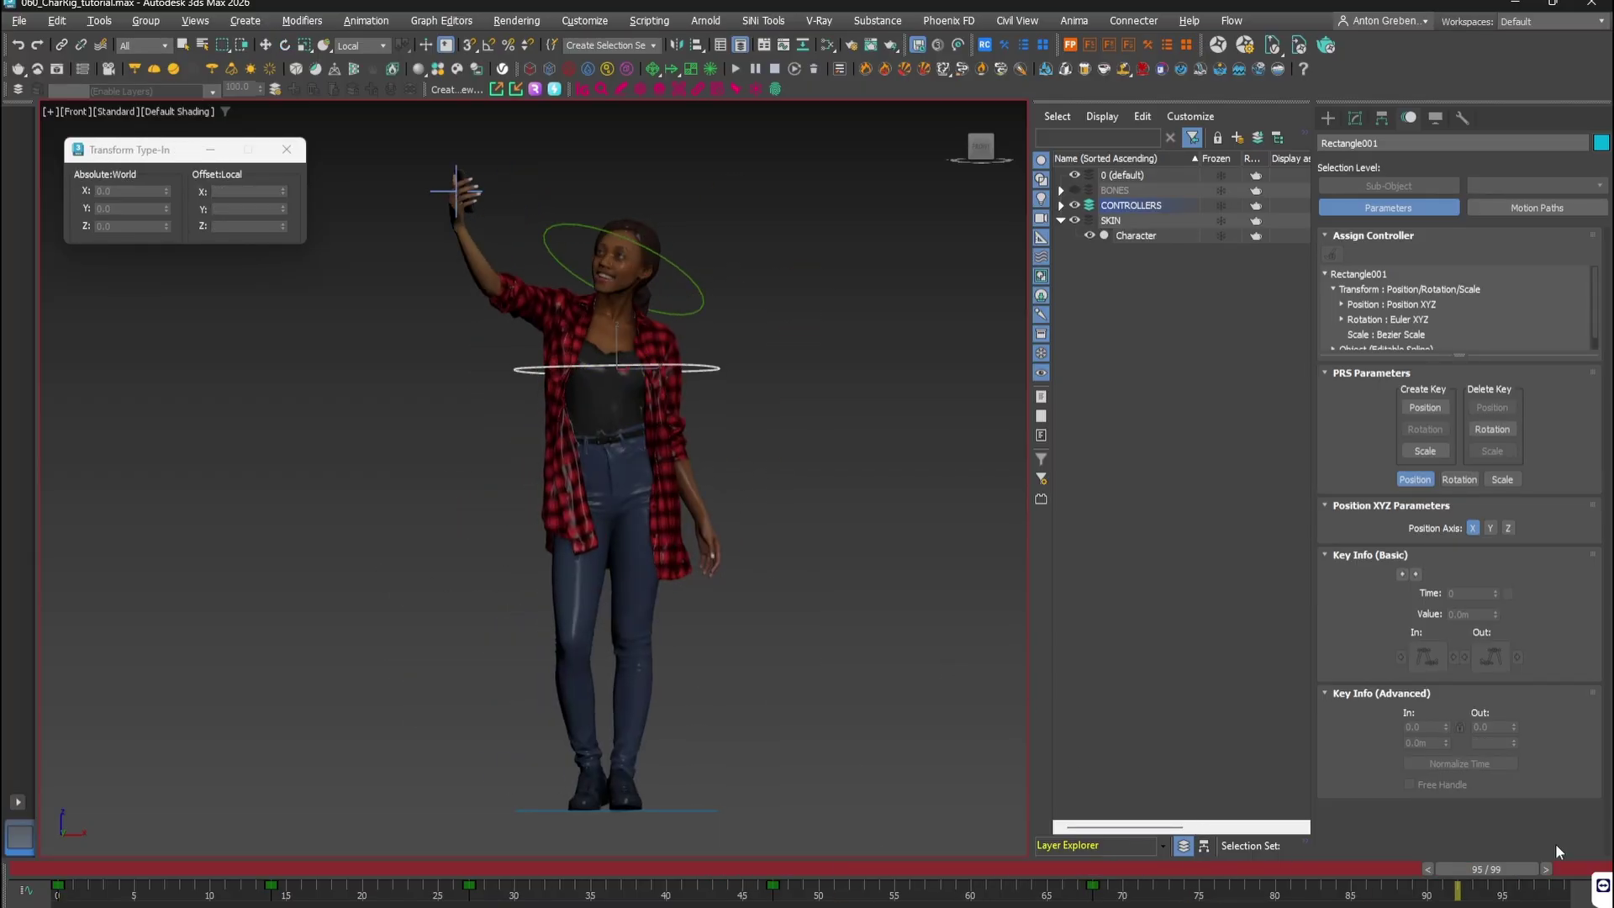
drag(634, 341, 645, 355)
drag(1506, 870, 1340, 870)
drag(633, 339, 642, 350)
Step: Return to frame 0, select the head, chest and hand controllers, and select all their keys in the Mini Curve Editor
click(809, 272)
key(Home)
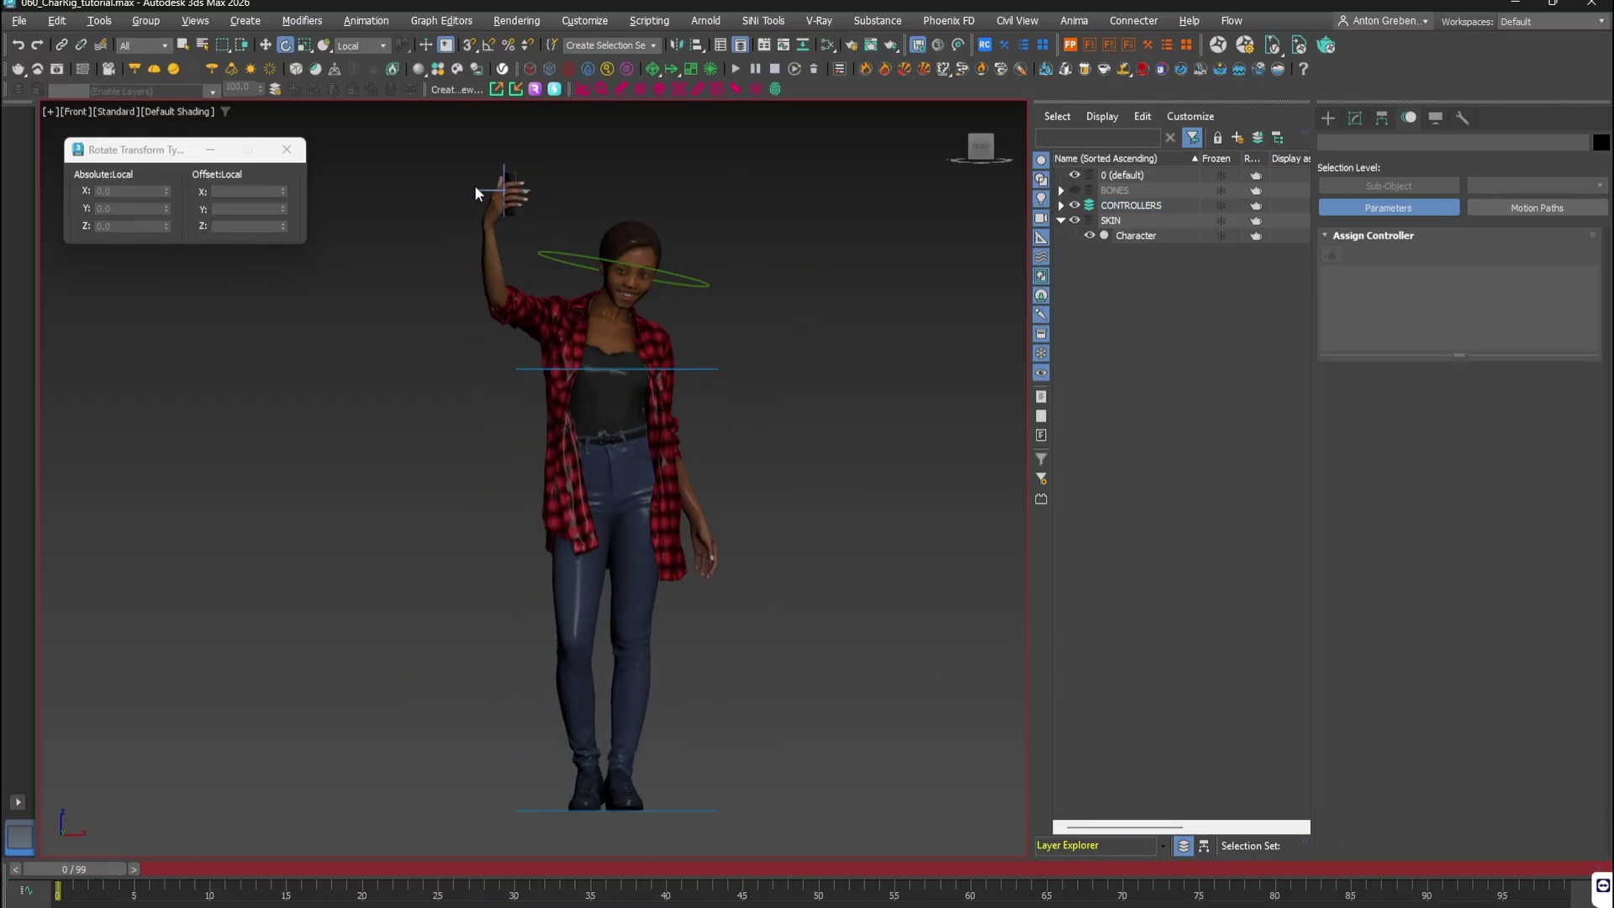
drag(475, 186, 707, 497)
click(26, 890)
scroll(773, 845, down, 5)
drag(508, 782, 929, 887)
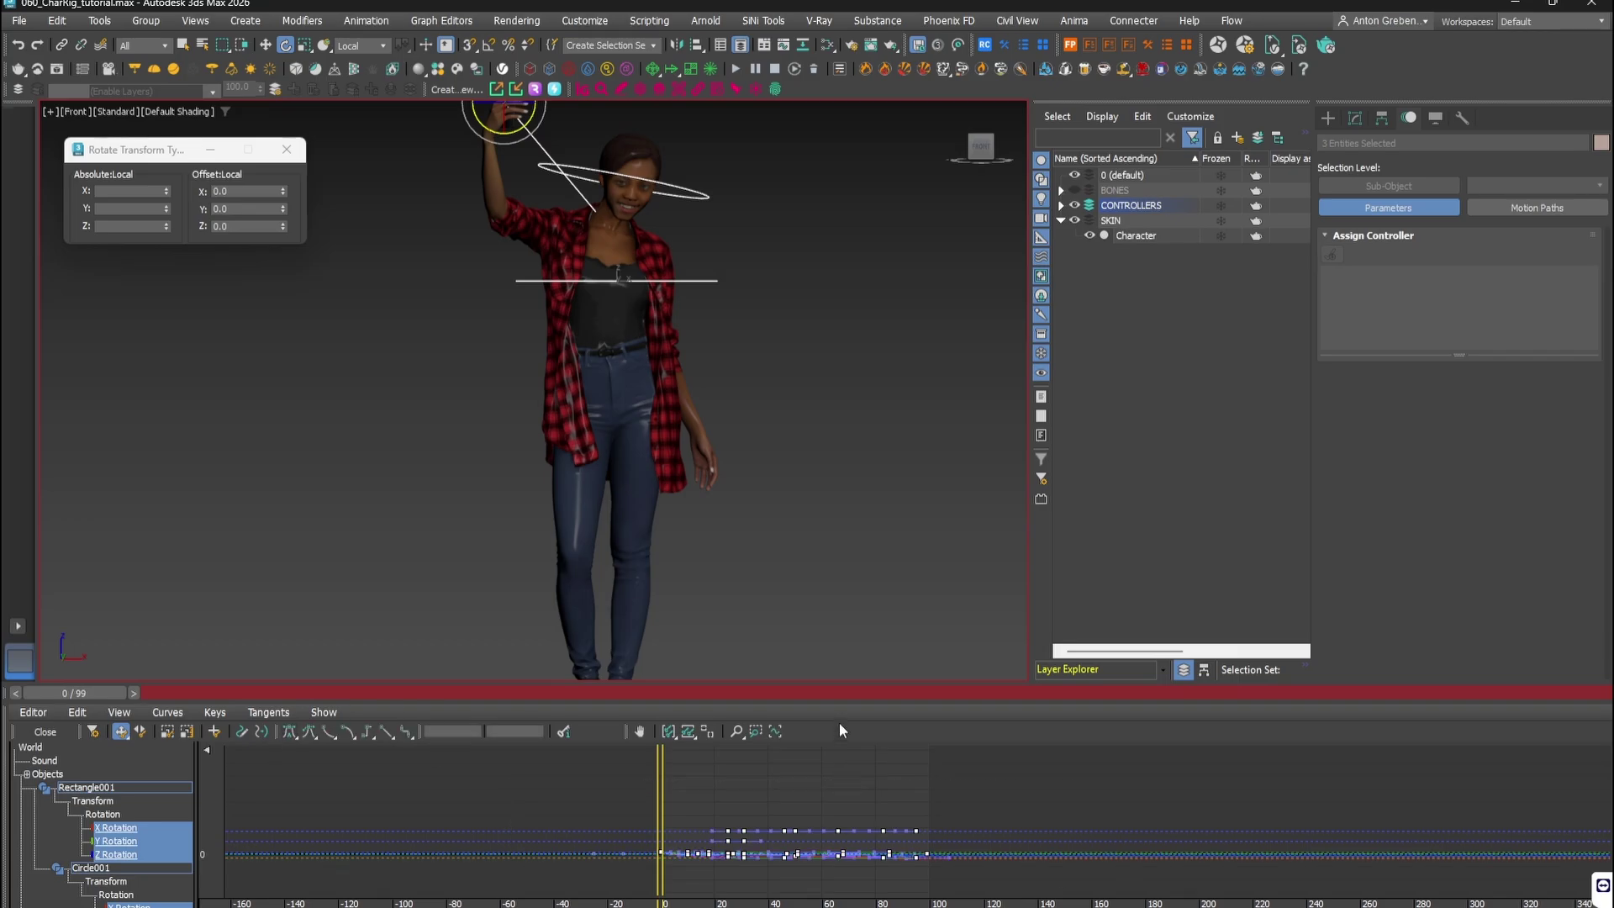
Step: Play the animation, hide the CONTROLLERS layer, and view the animated character in Perspective
key(/)
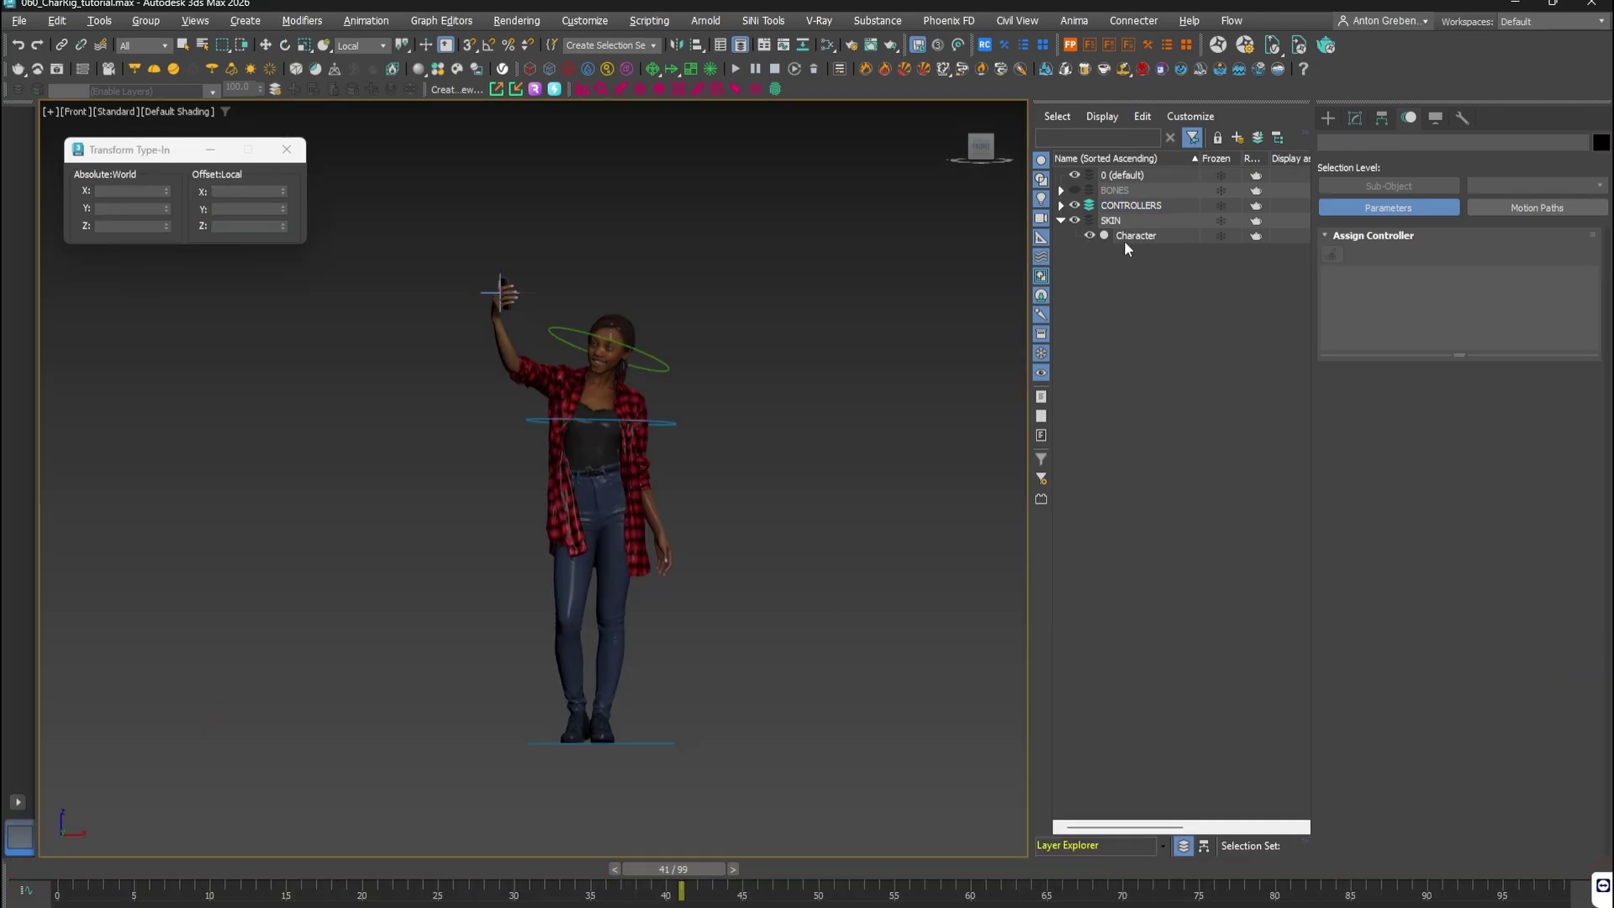
key(e)
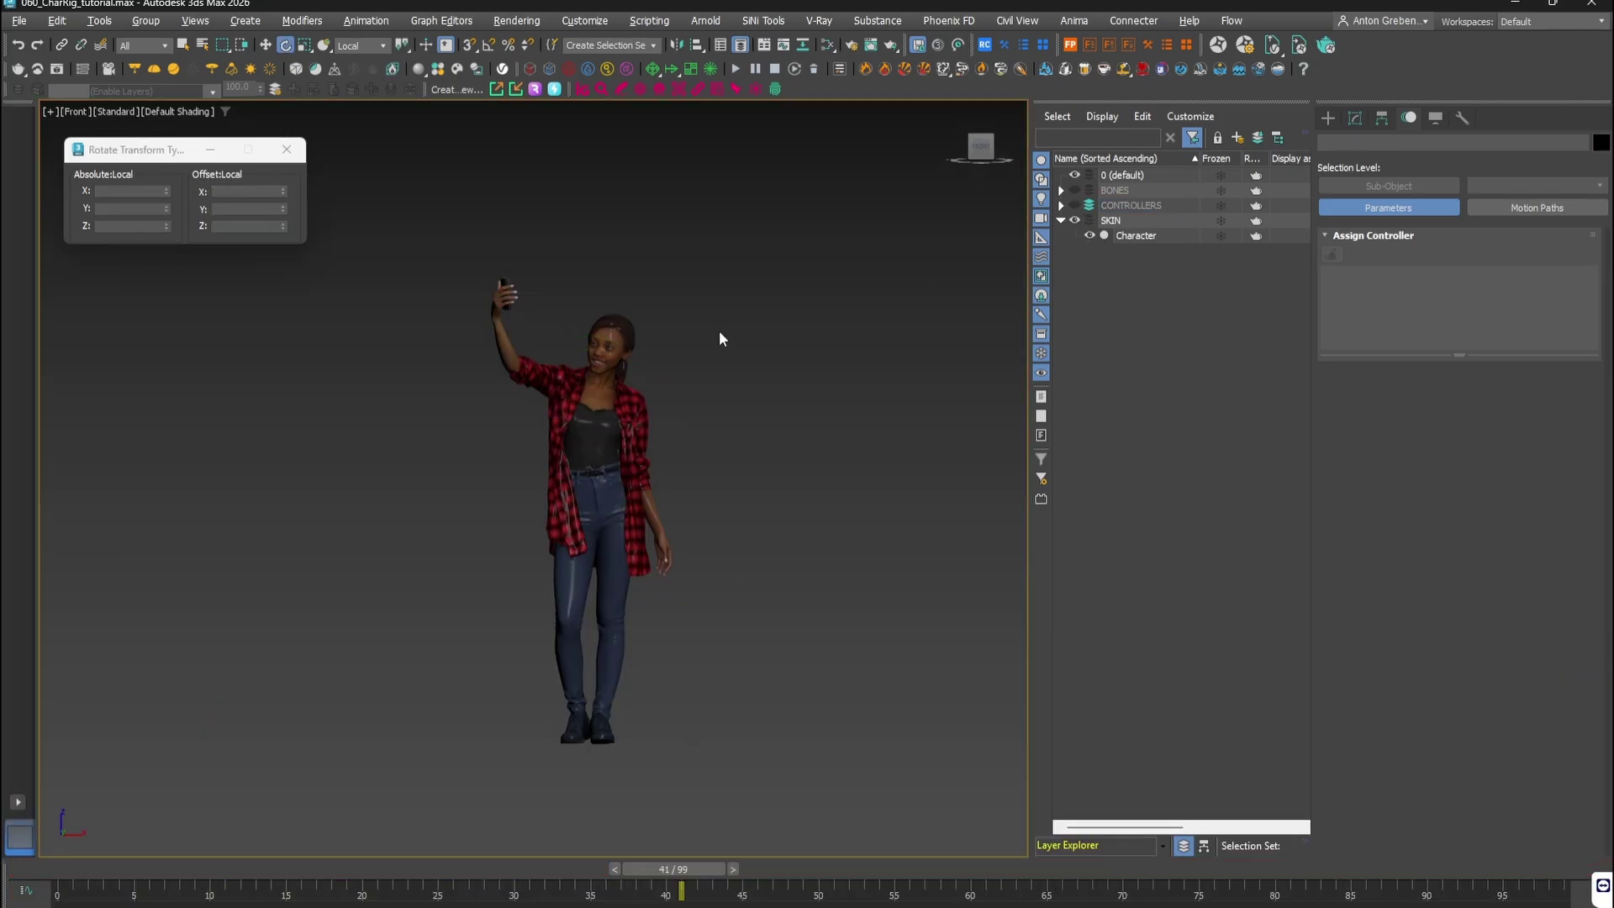
drag(719, 338, 575, 418)
key(p)
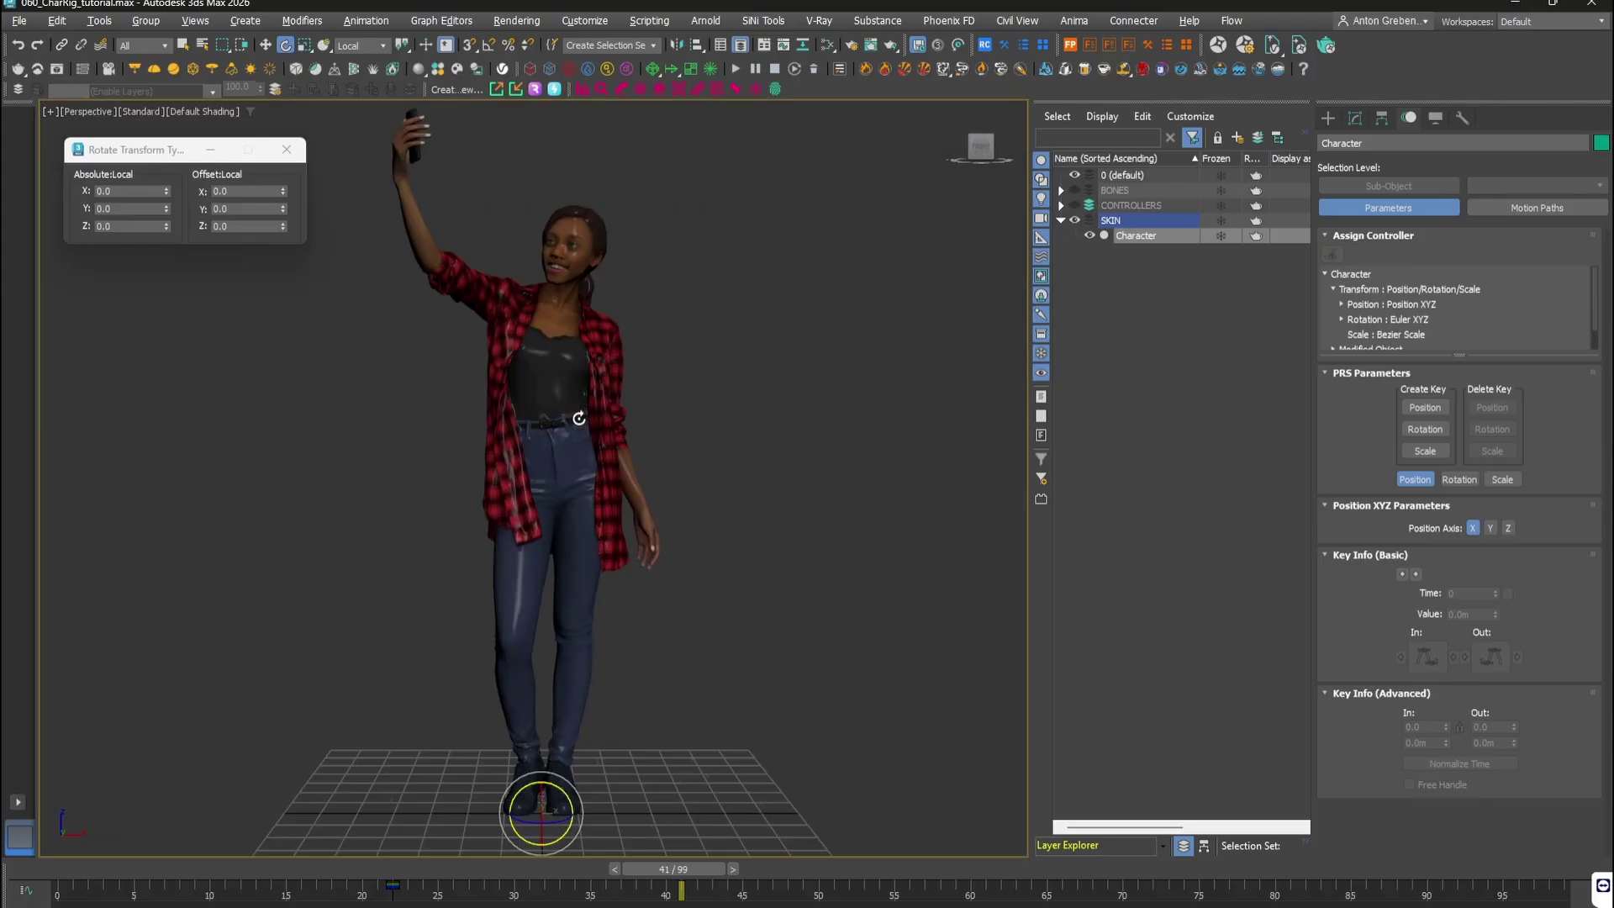
alt+middle_drag(606, 479, 603, 470)
click(879, 511)
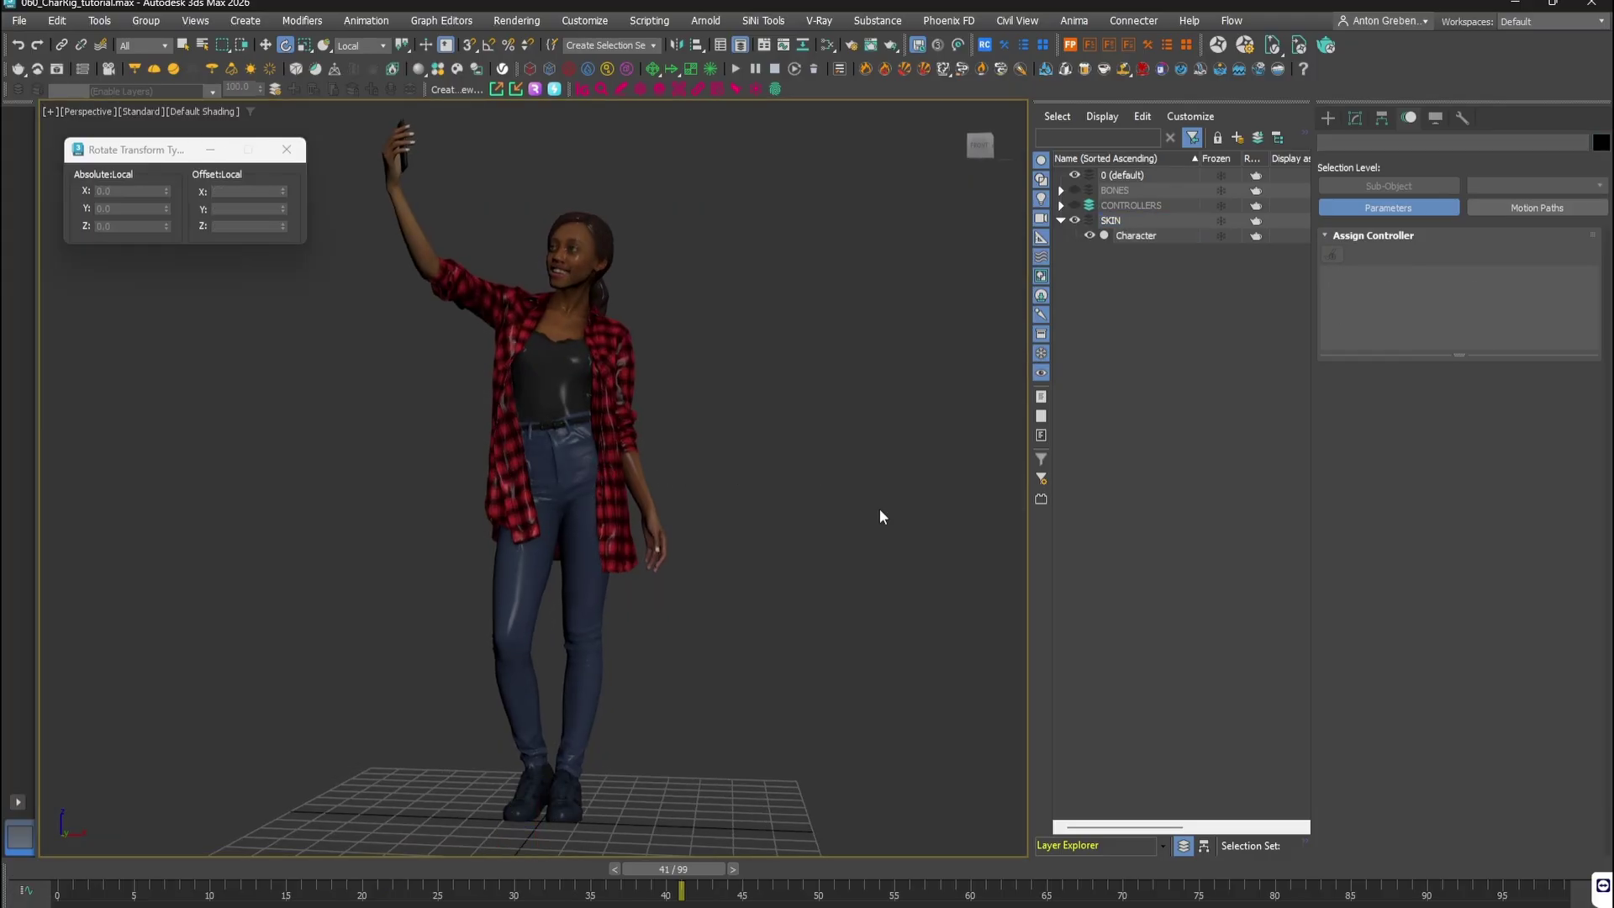
Step: Replay the animation, enable Edit Envelopes in the Character's Skin modifier, and examine Bone001's influence on the mesh
key(slash)
key(q)
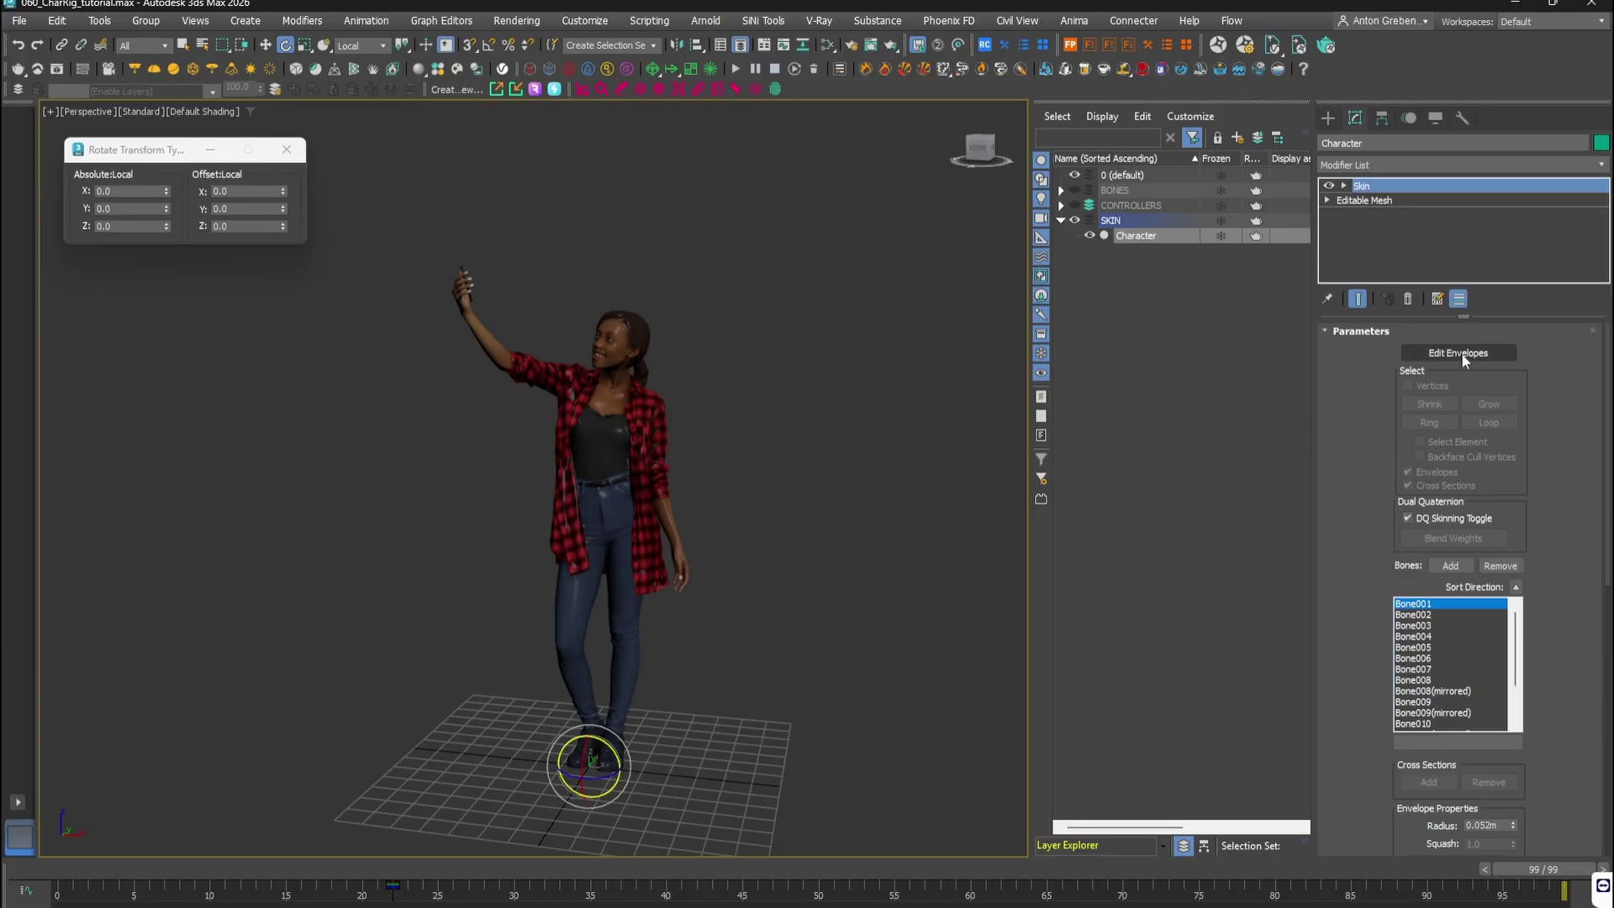
click(1451, 355)
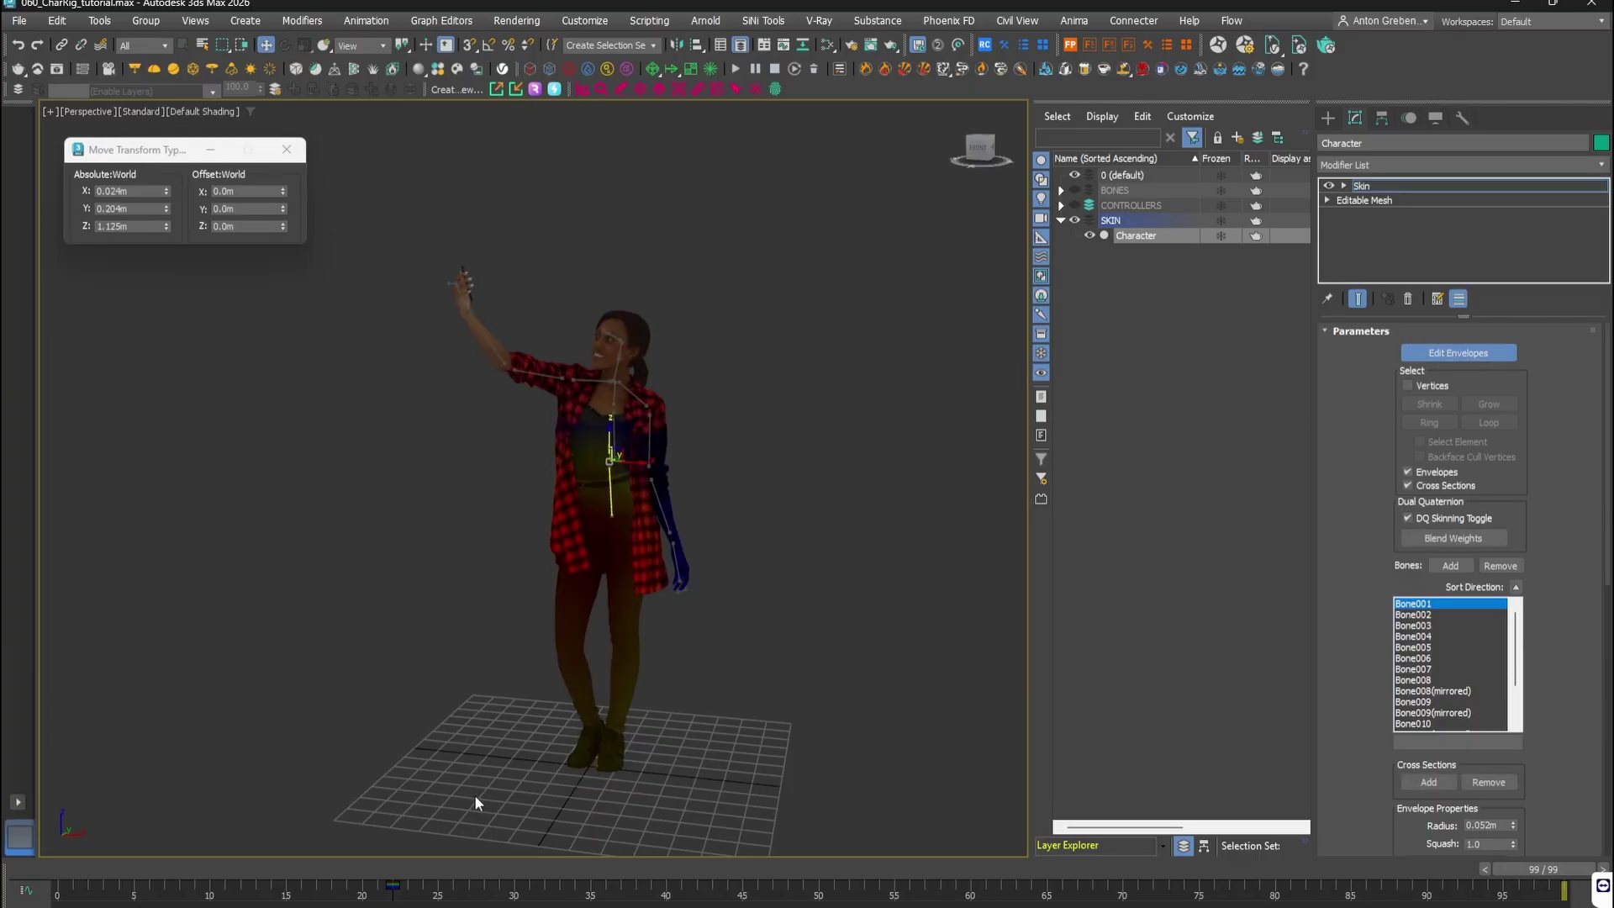
click(611, 464)
mouse_move(699, 500)
alt+middle_down()
mouse_move(757, 494)
mouse_move(693, 487)
alt+middle_up()
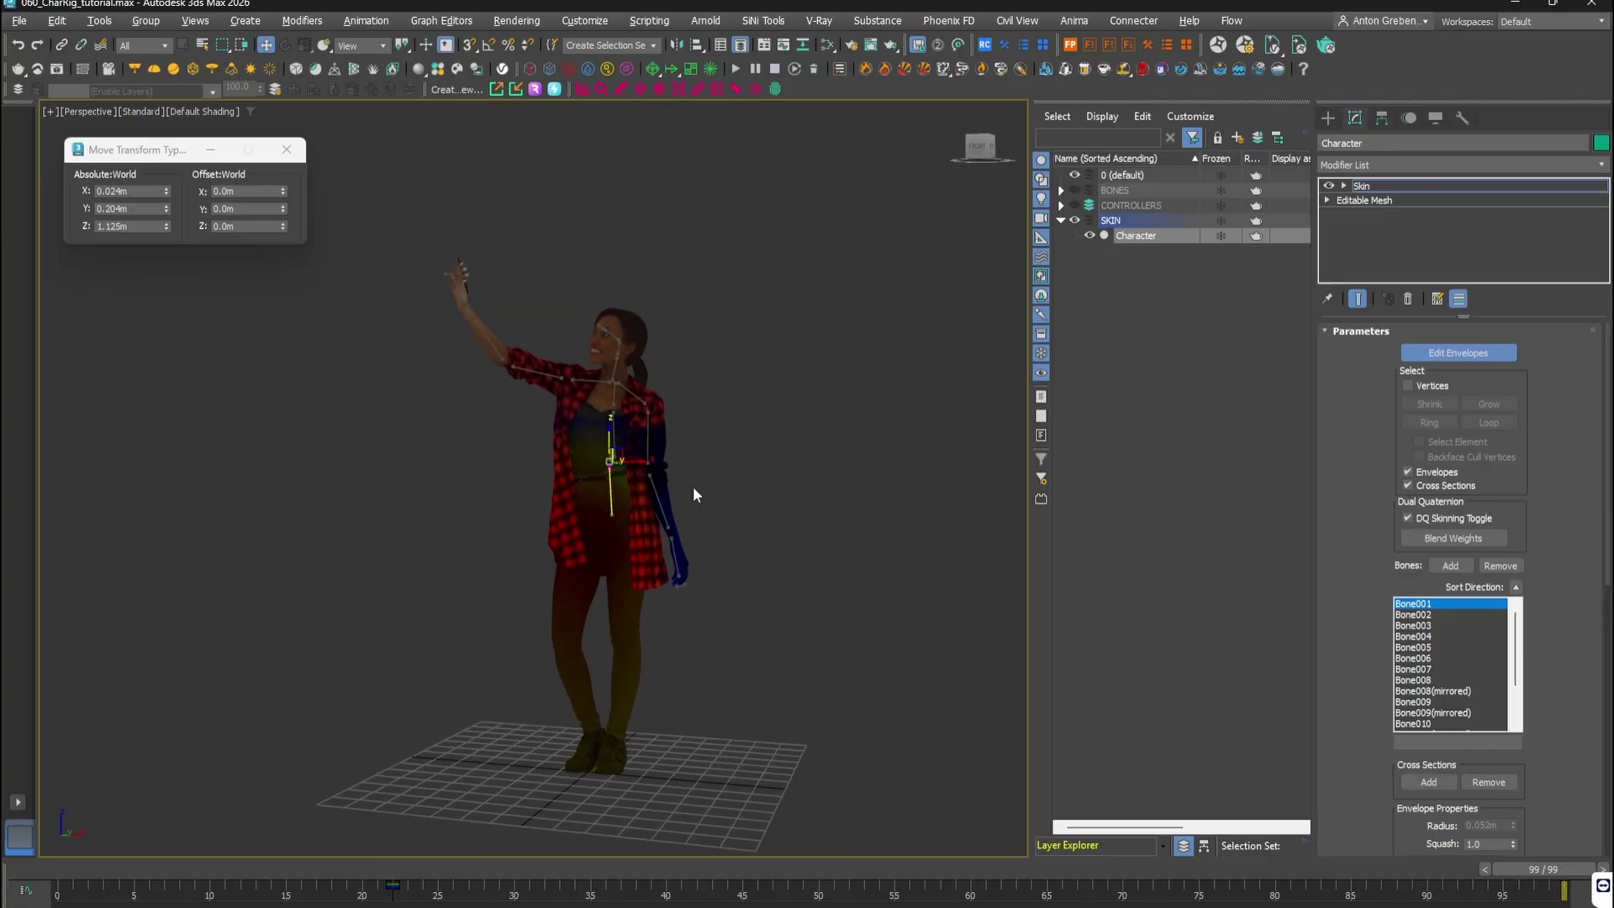
Step: Turn off the material's viewport display and examine the envelope influence of Bone002 and Bone001 on the character mesh
key(m)
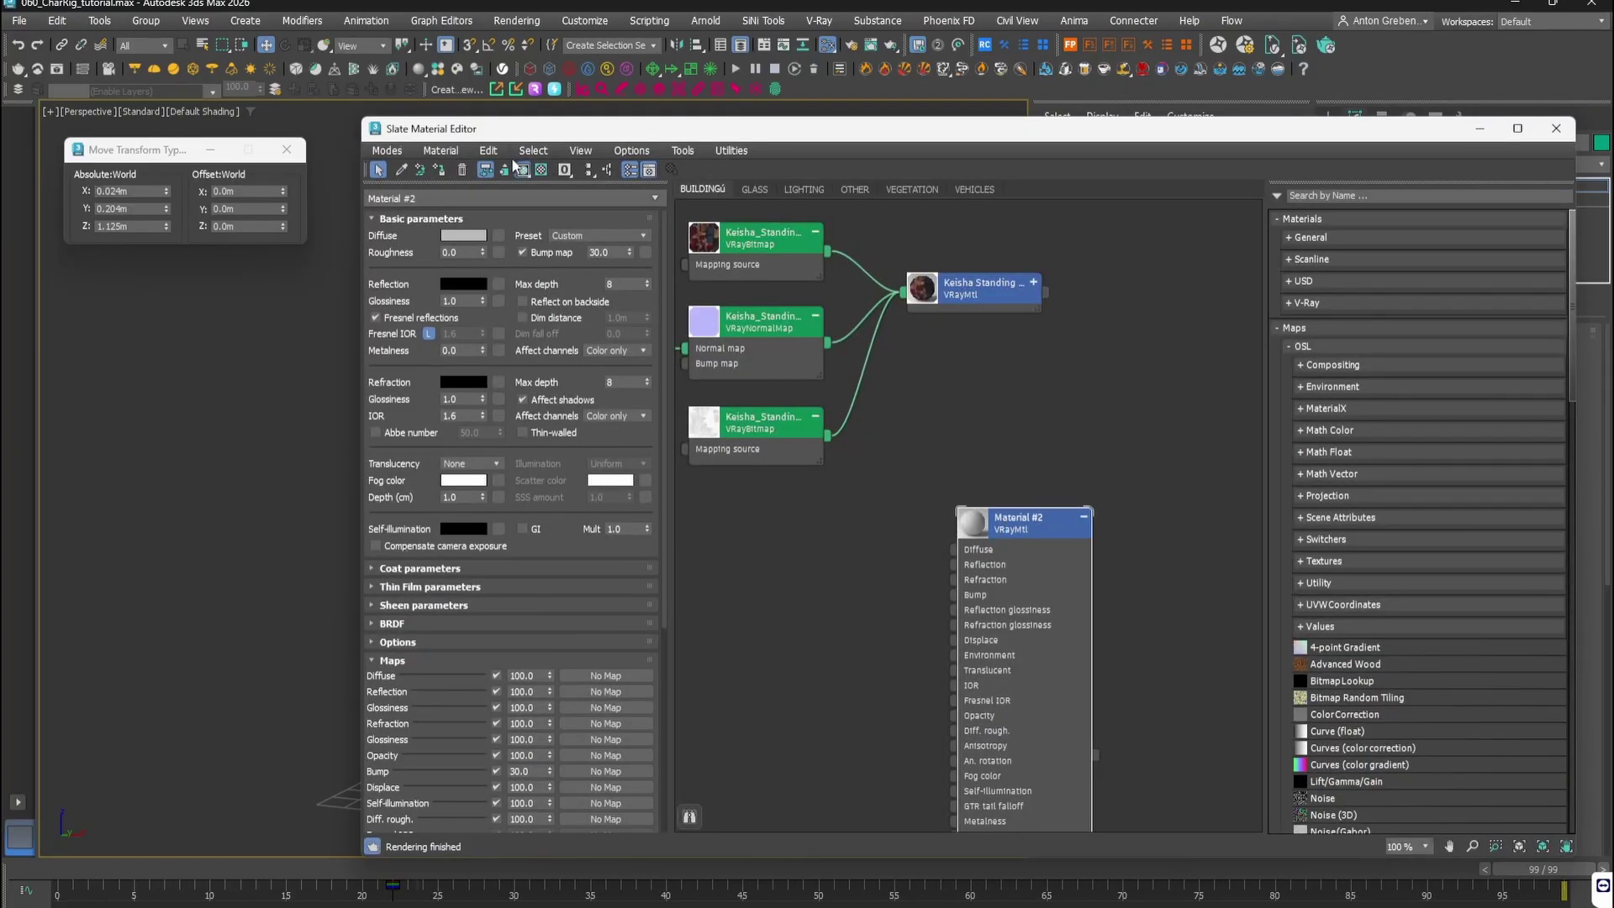
click(1556, 128)
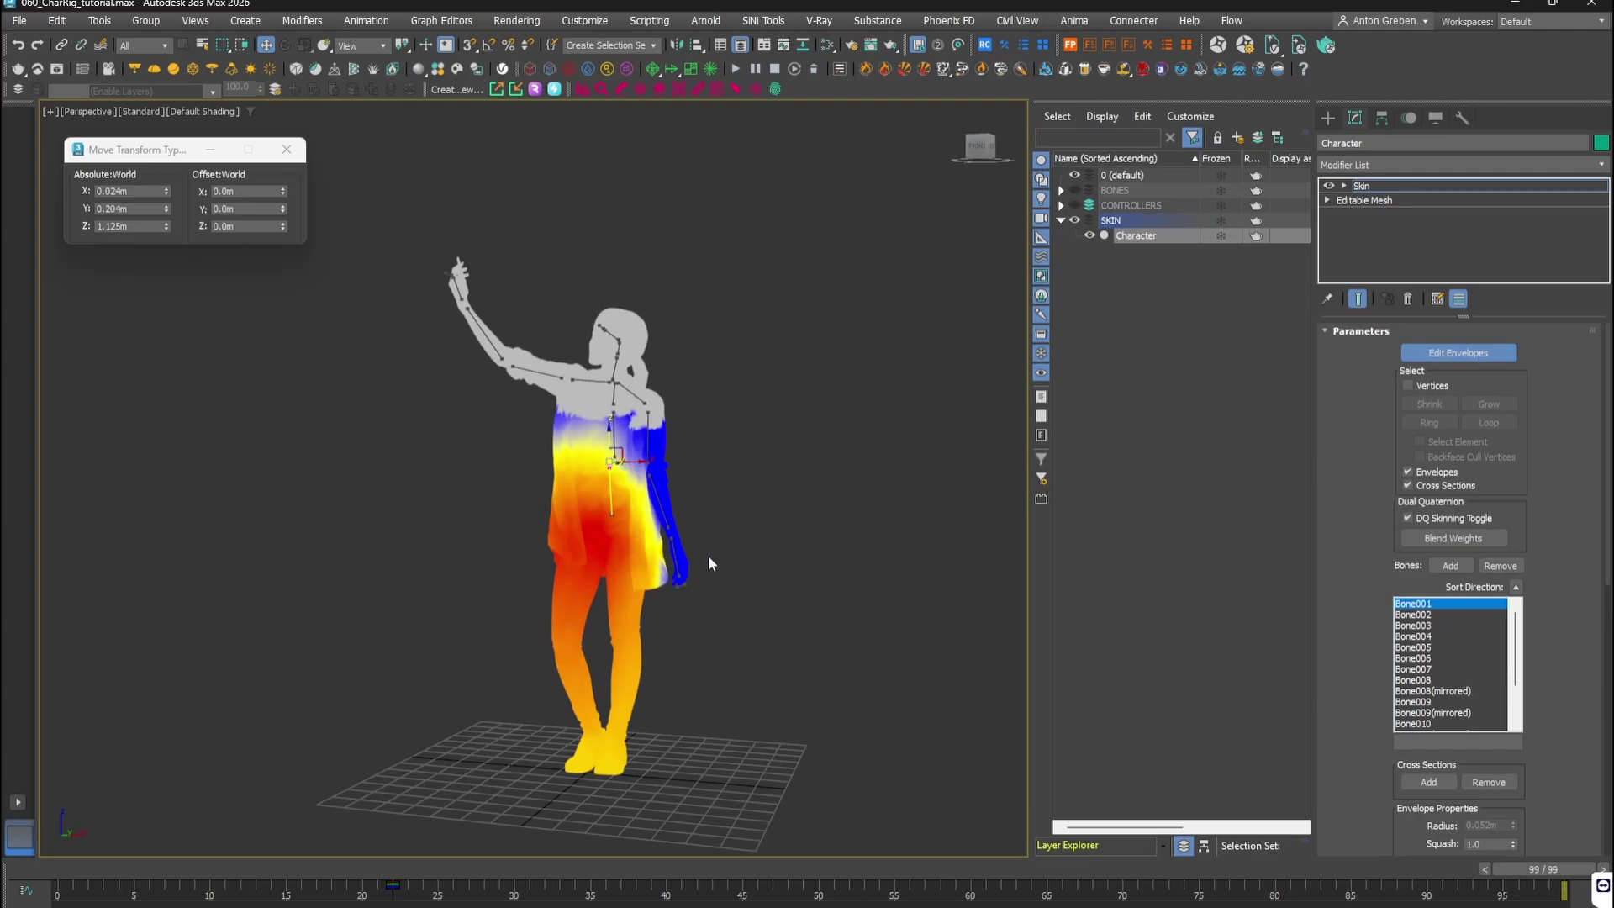
drag(586, 356, 685, 461)
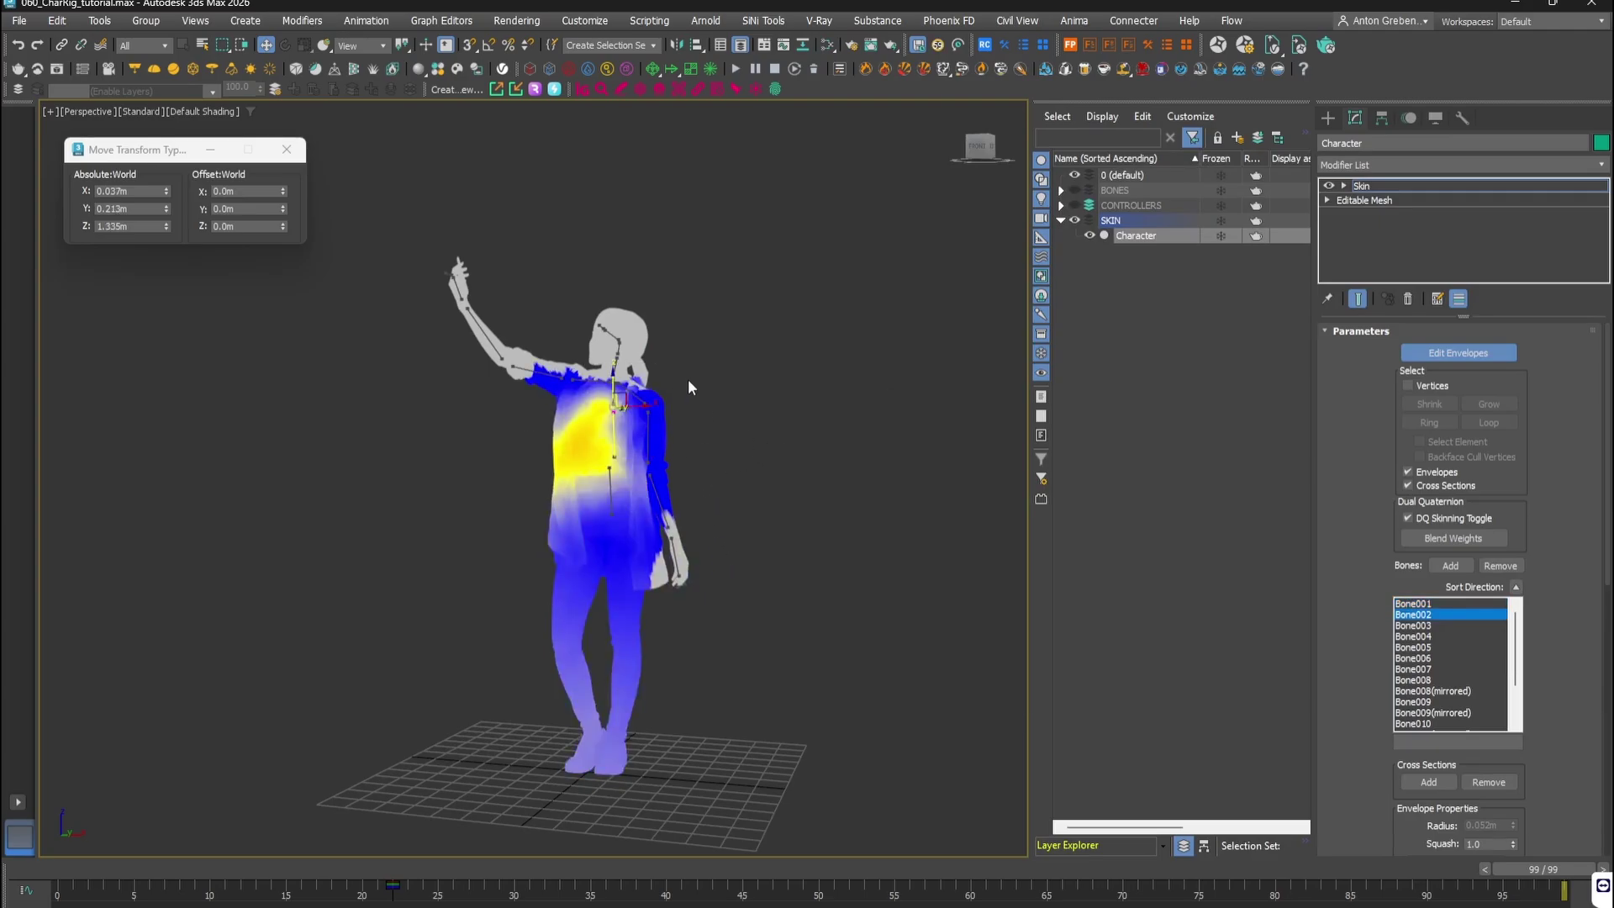
drag(569, 431, 633, 454)
click(595, 506)
Step: Using the Weight Tool, set the leg vertices' weight to 0 for Bone011(mirrored) and Bone009(mirrored)
scroll(1439, 578, down, 5)
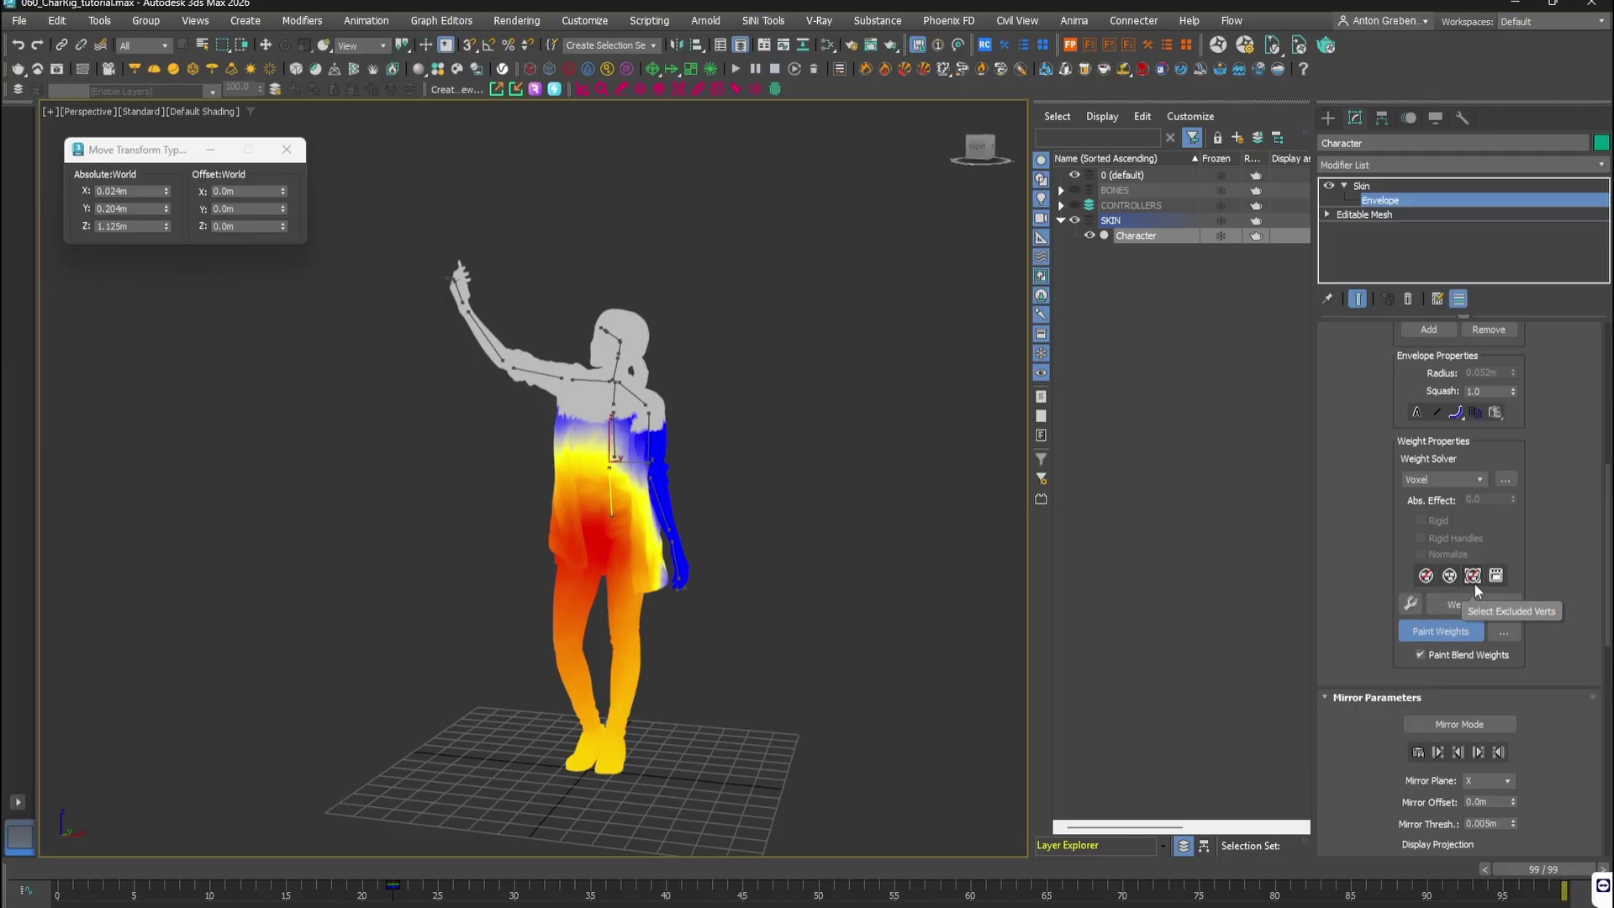
click(1503, 636)
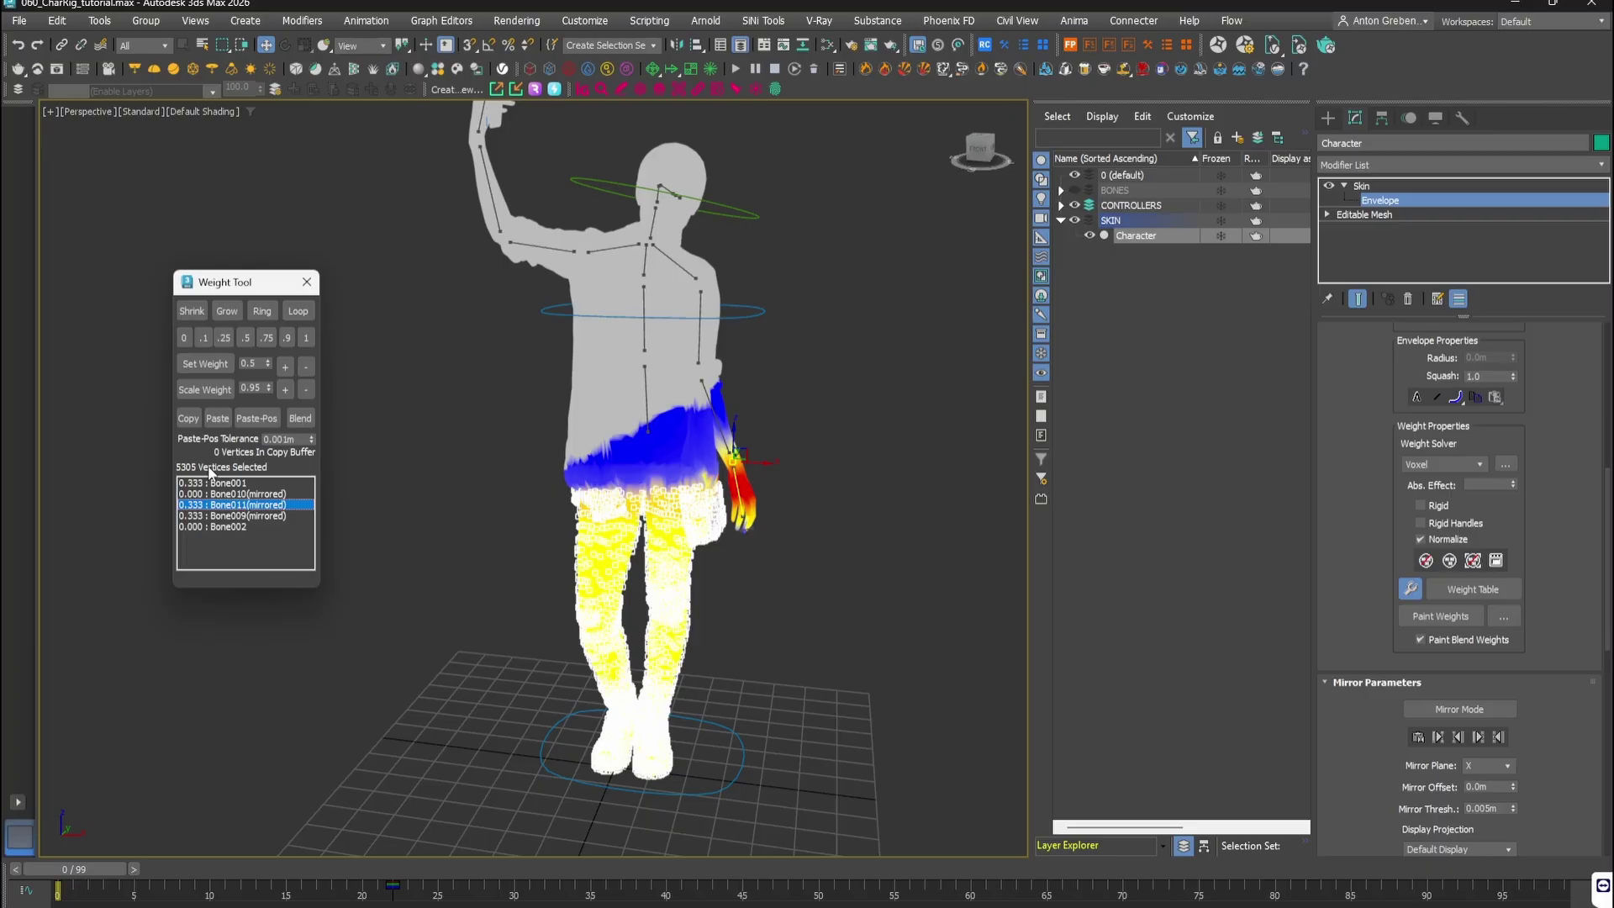
click(185, 338)
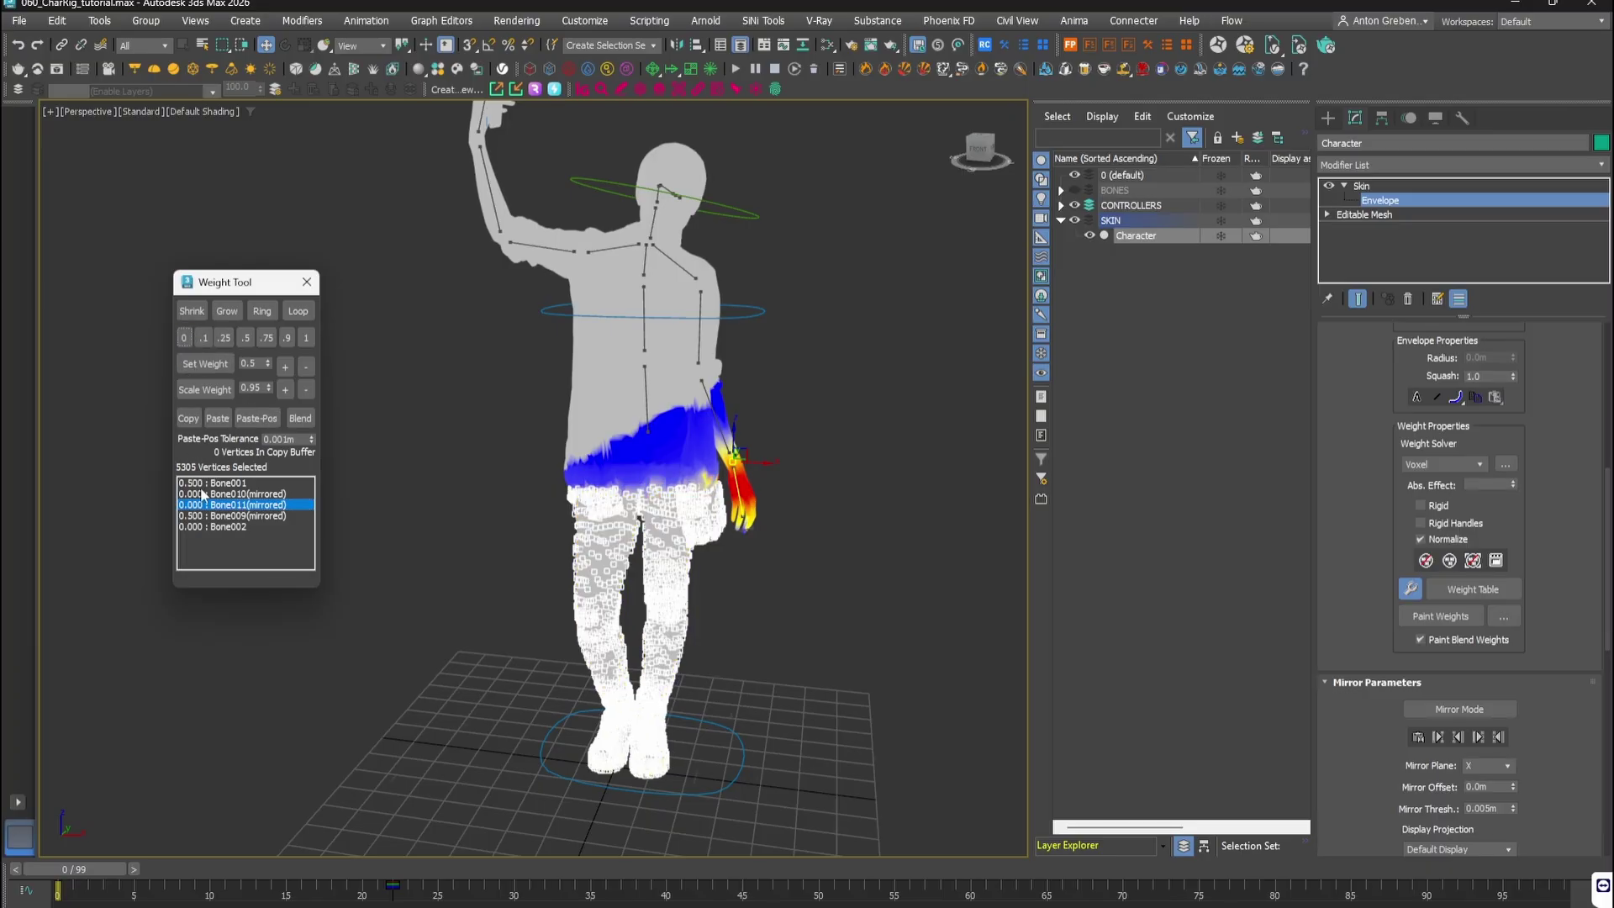
click(209, 516)
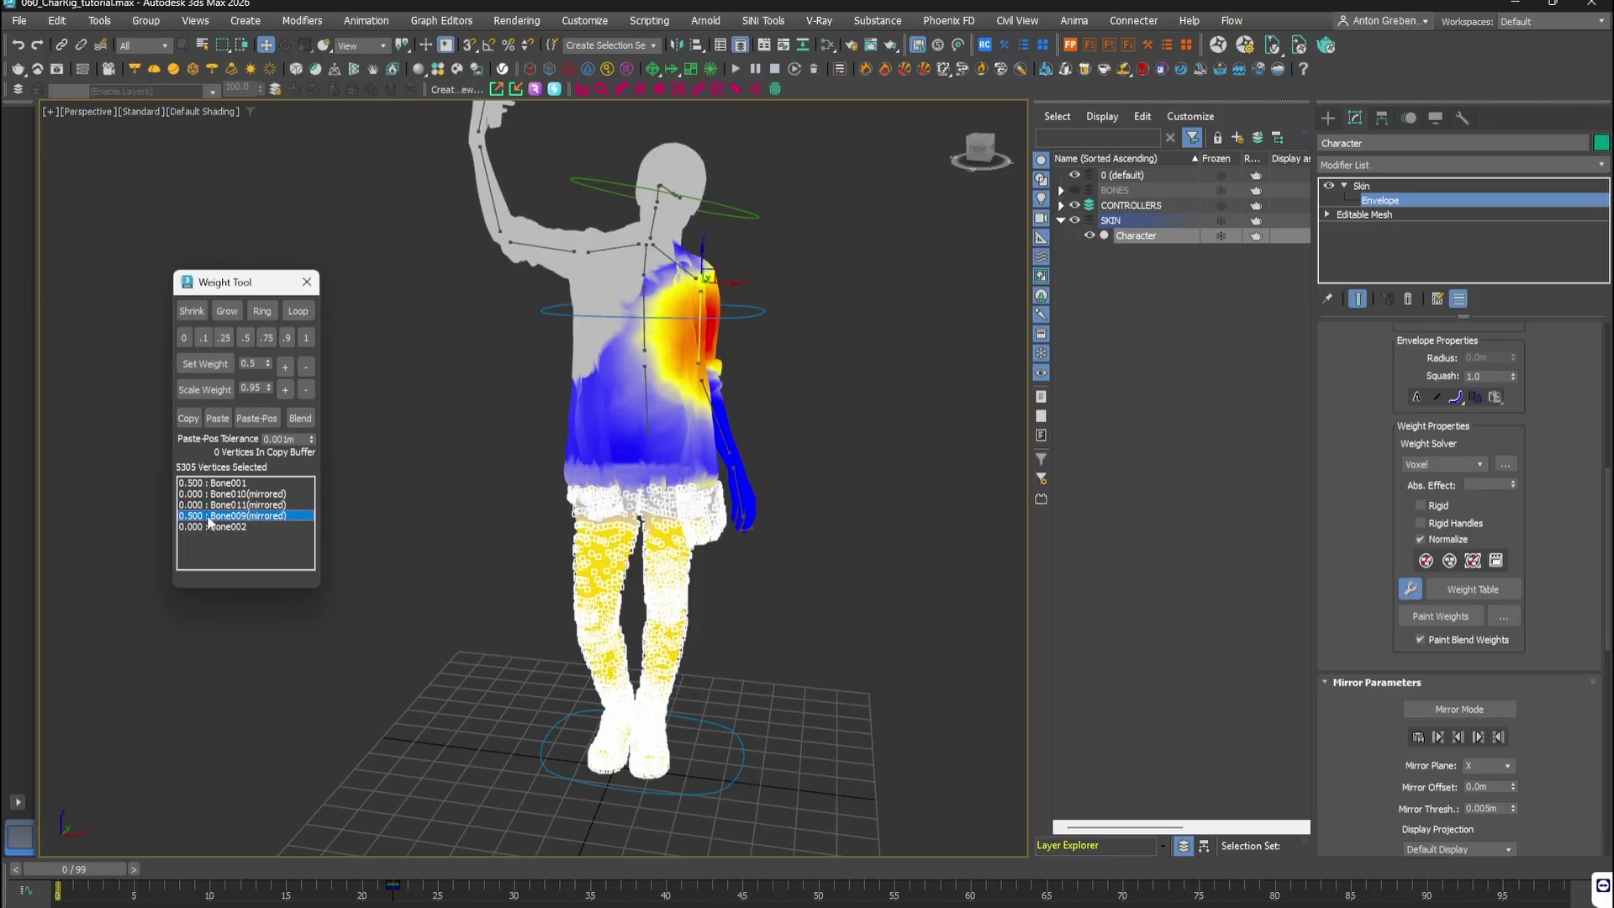
click(183, 338)
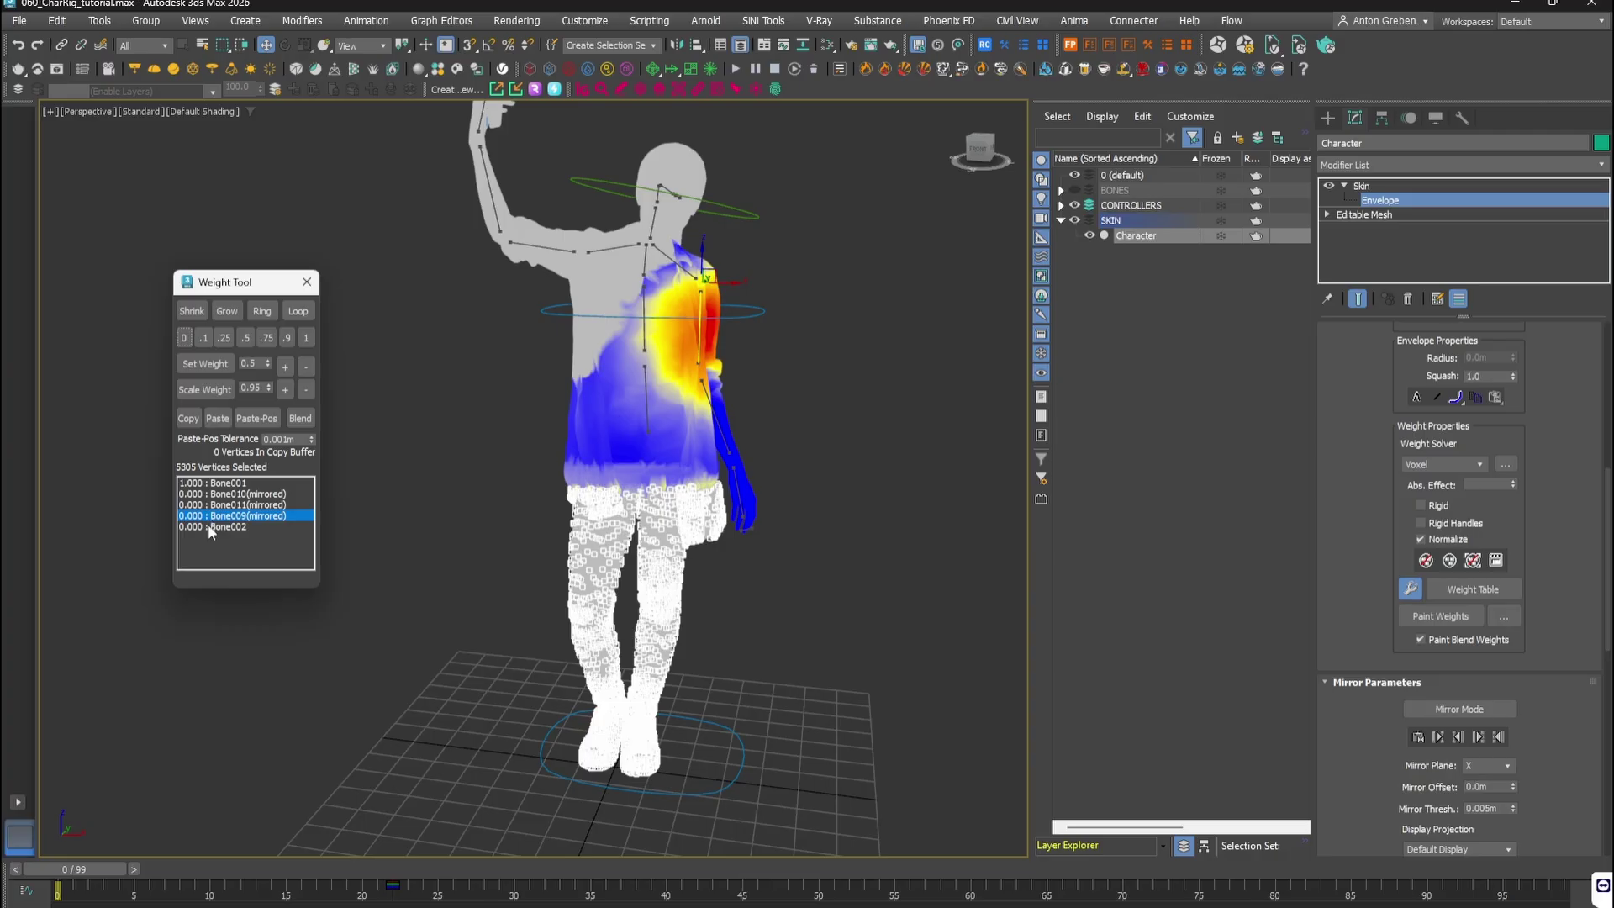
Step: Check Bone001's influence on the legs, clear the vertex selection and exit envelope editing
drag(63, 878, 8, 883)
click(220, 483)
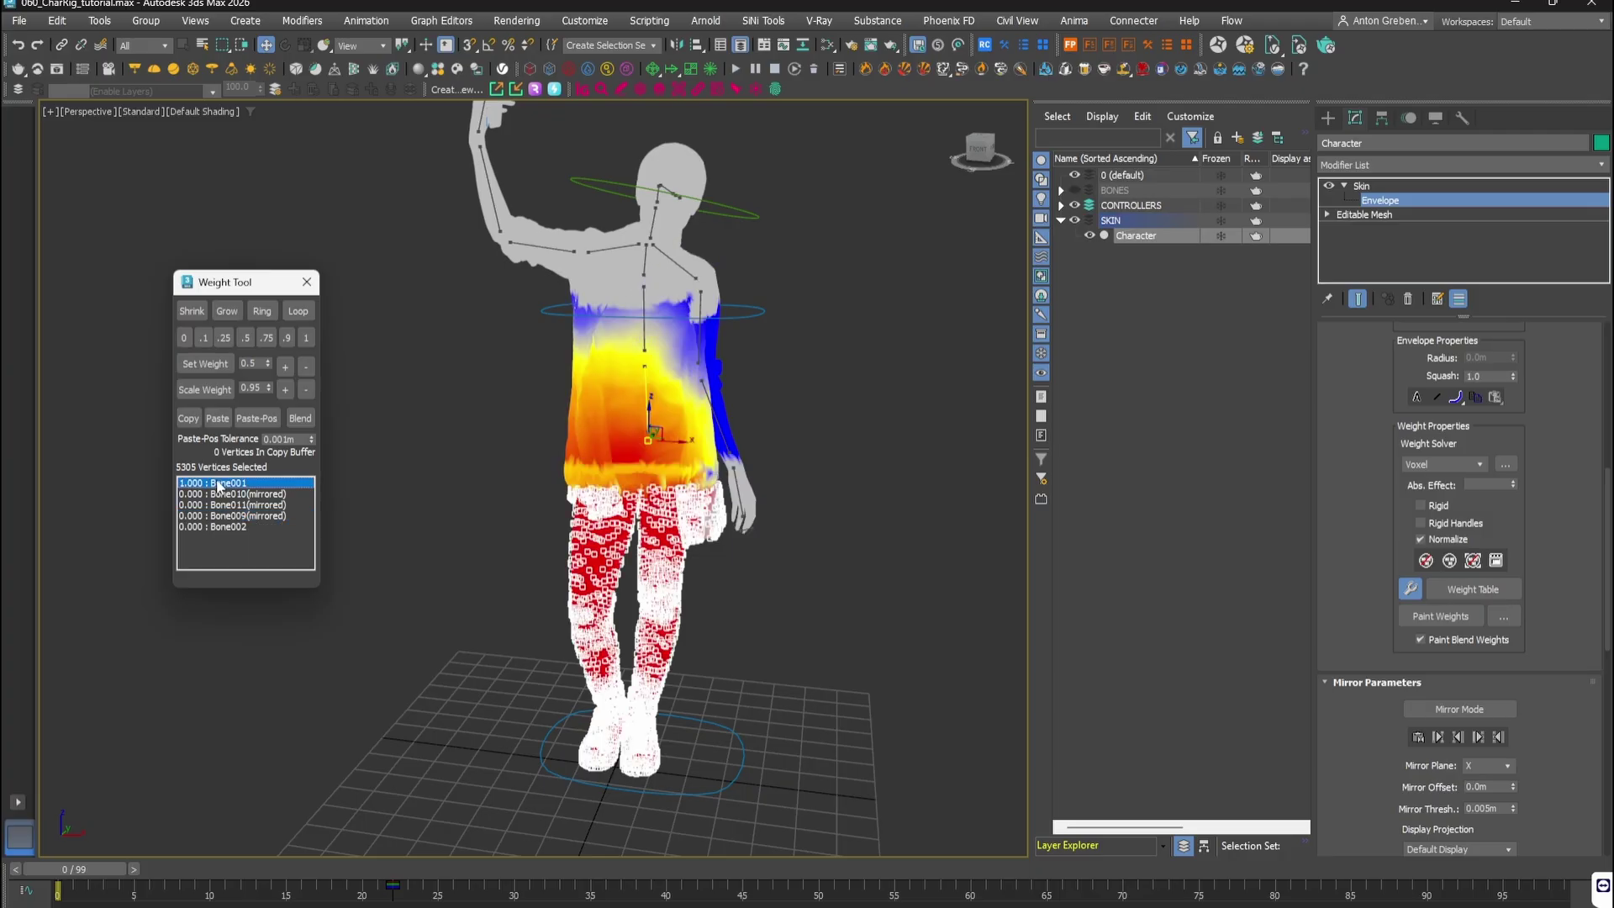
click(934, 353)
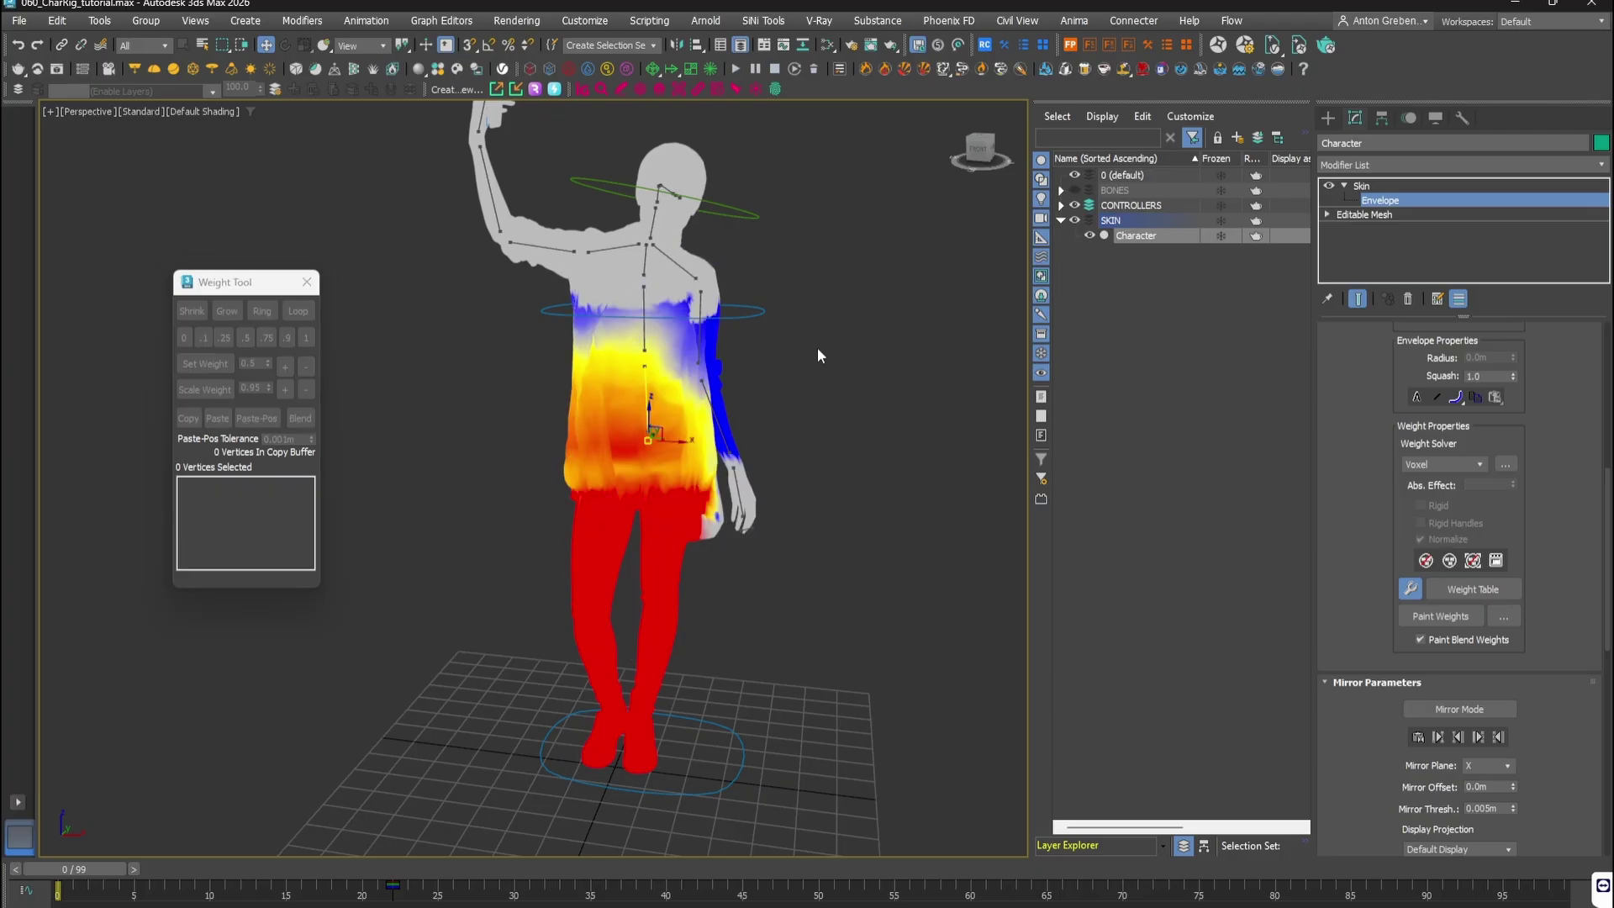
middle_drag(817, 355, 828, 385)
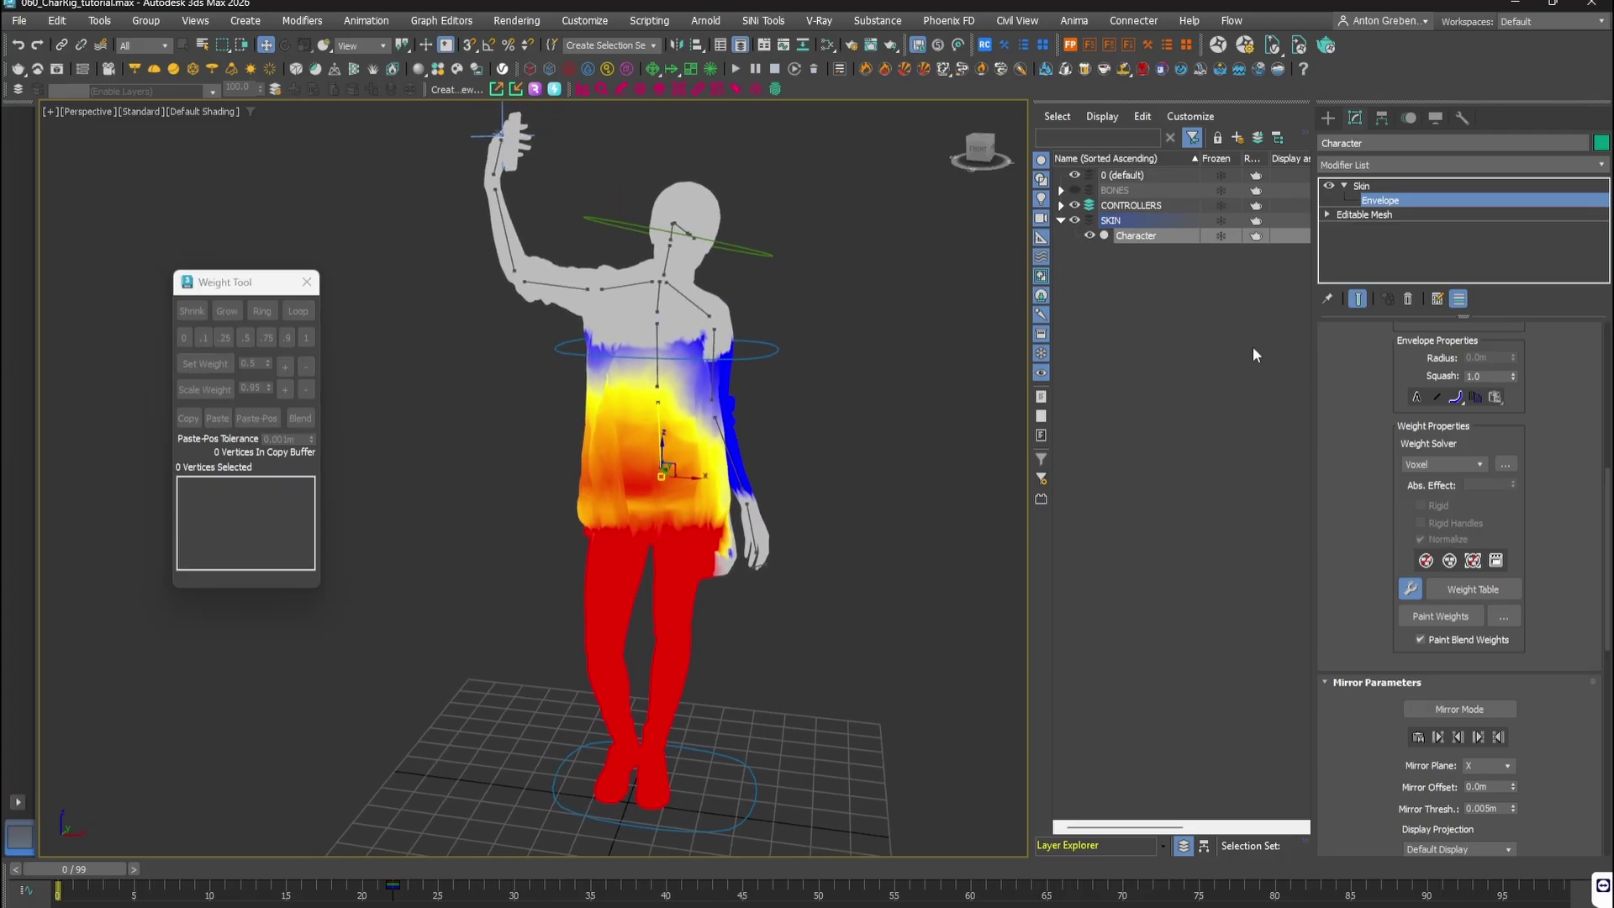
click(1380, 201)
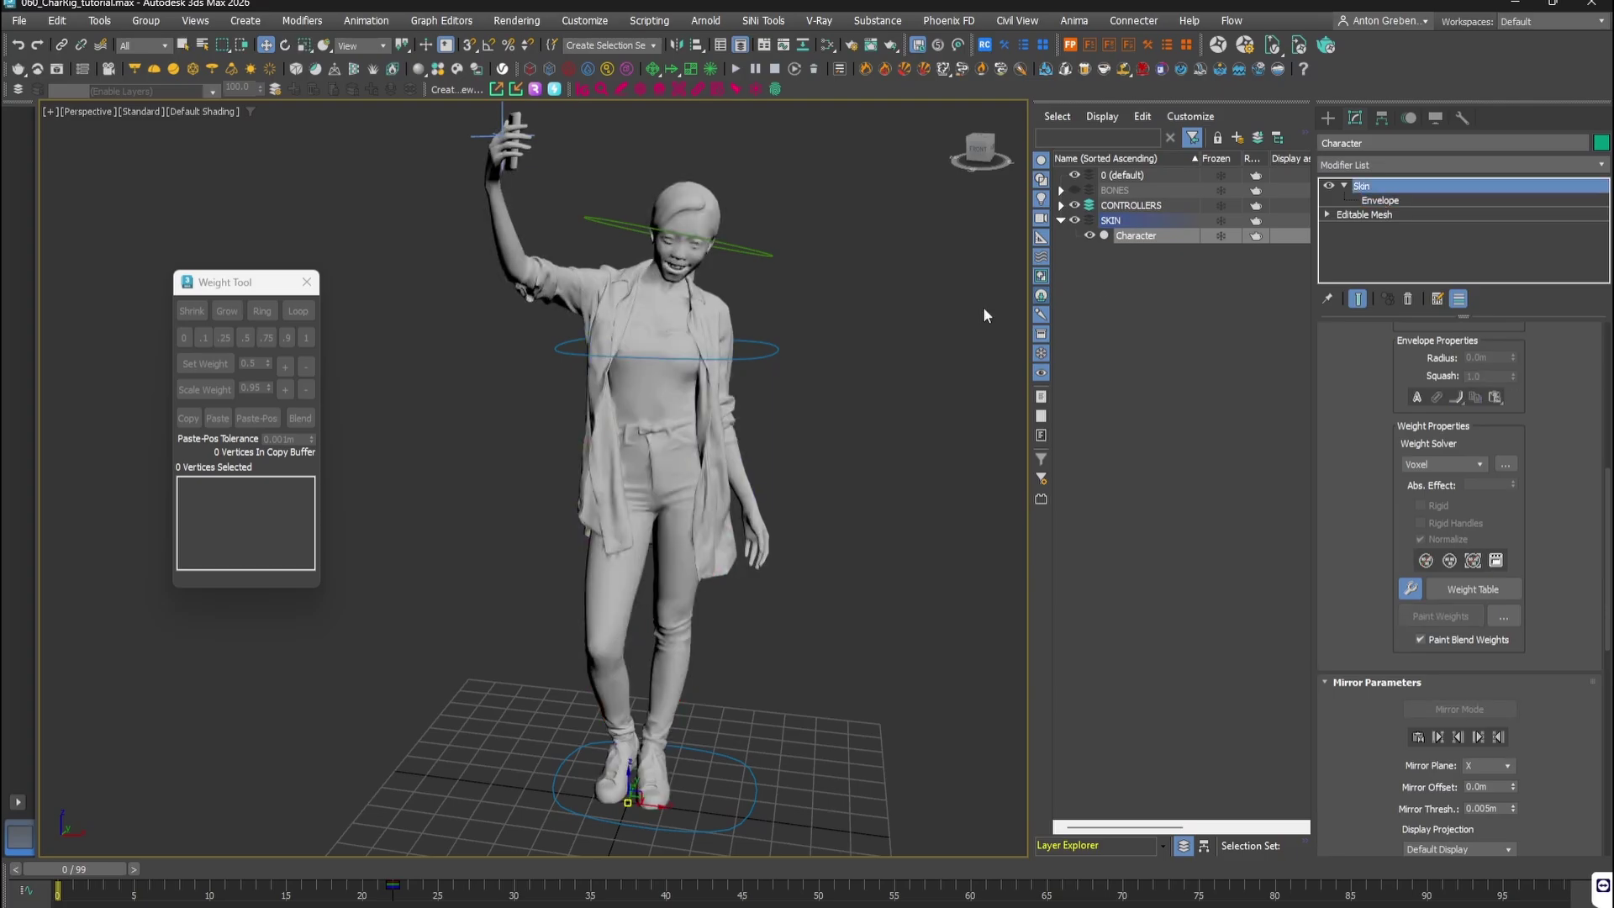
Step: Deselect the character and play the animation to check how the reweighted legs behave
click(526, 726)
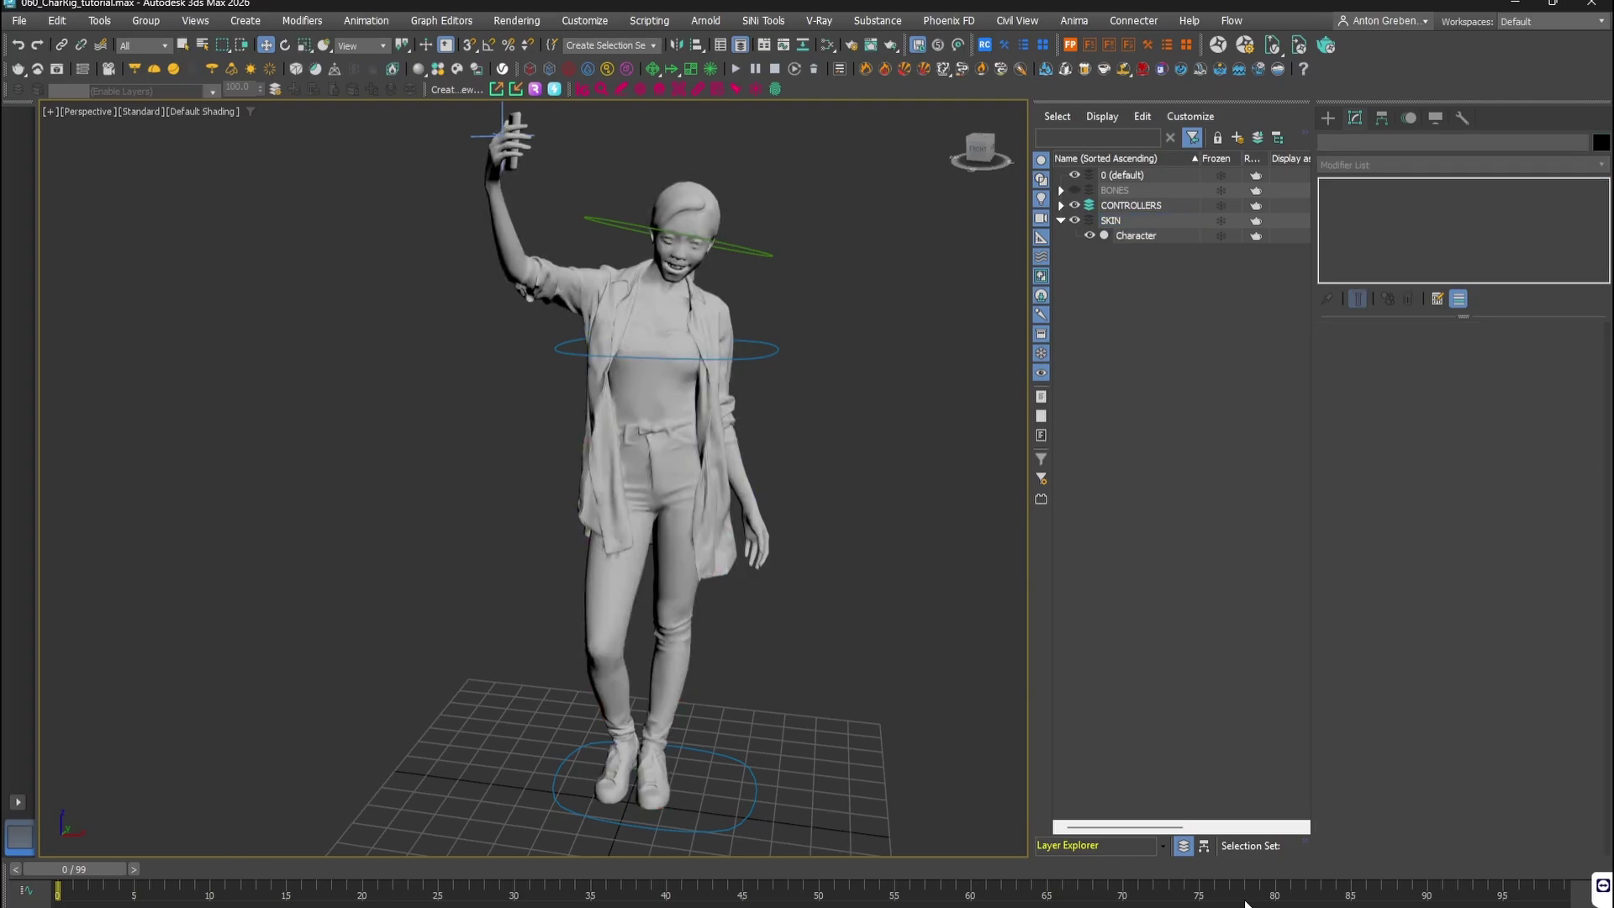
key(slash)
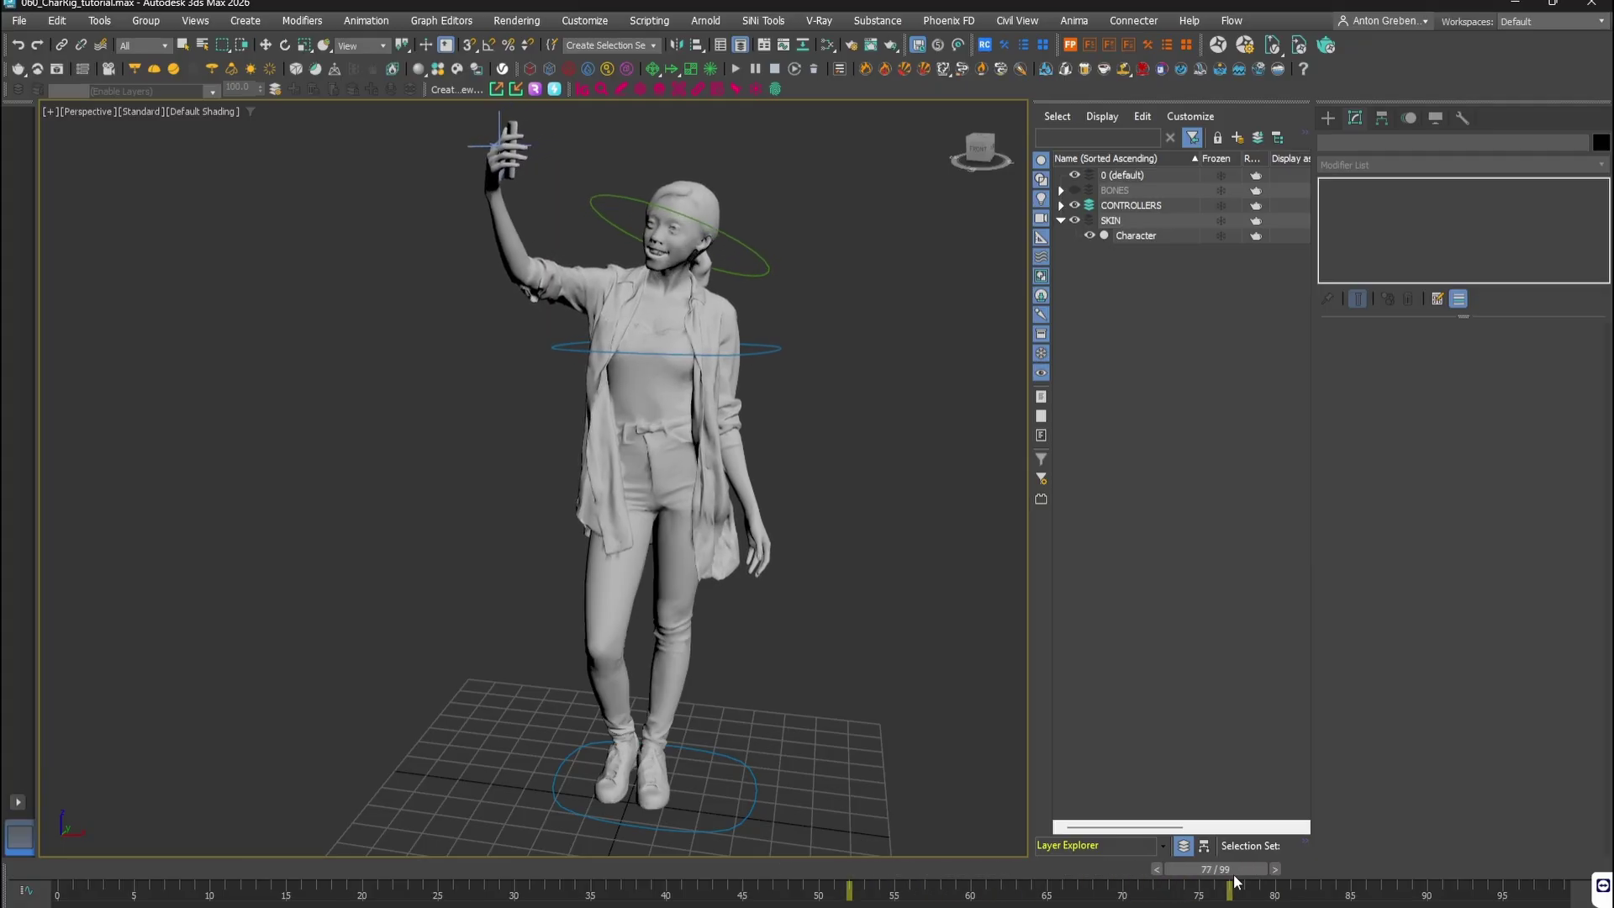
key(w)
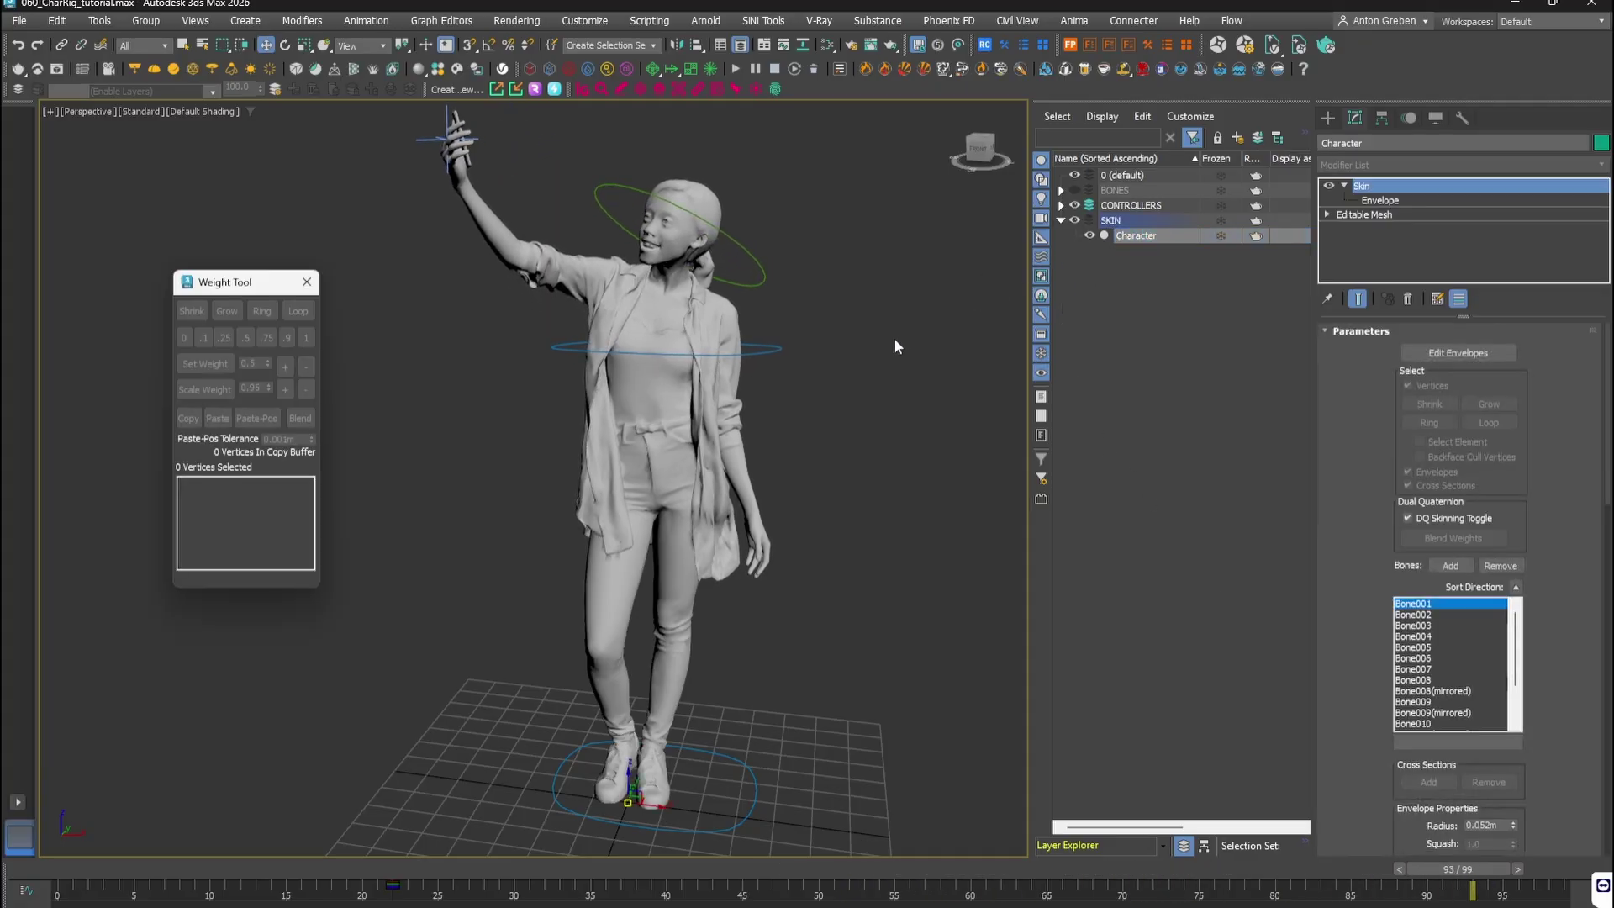
Step: Display the character's textured material in the viewport again and hide the CONTROLLERS layer
key(m)
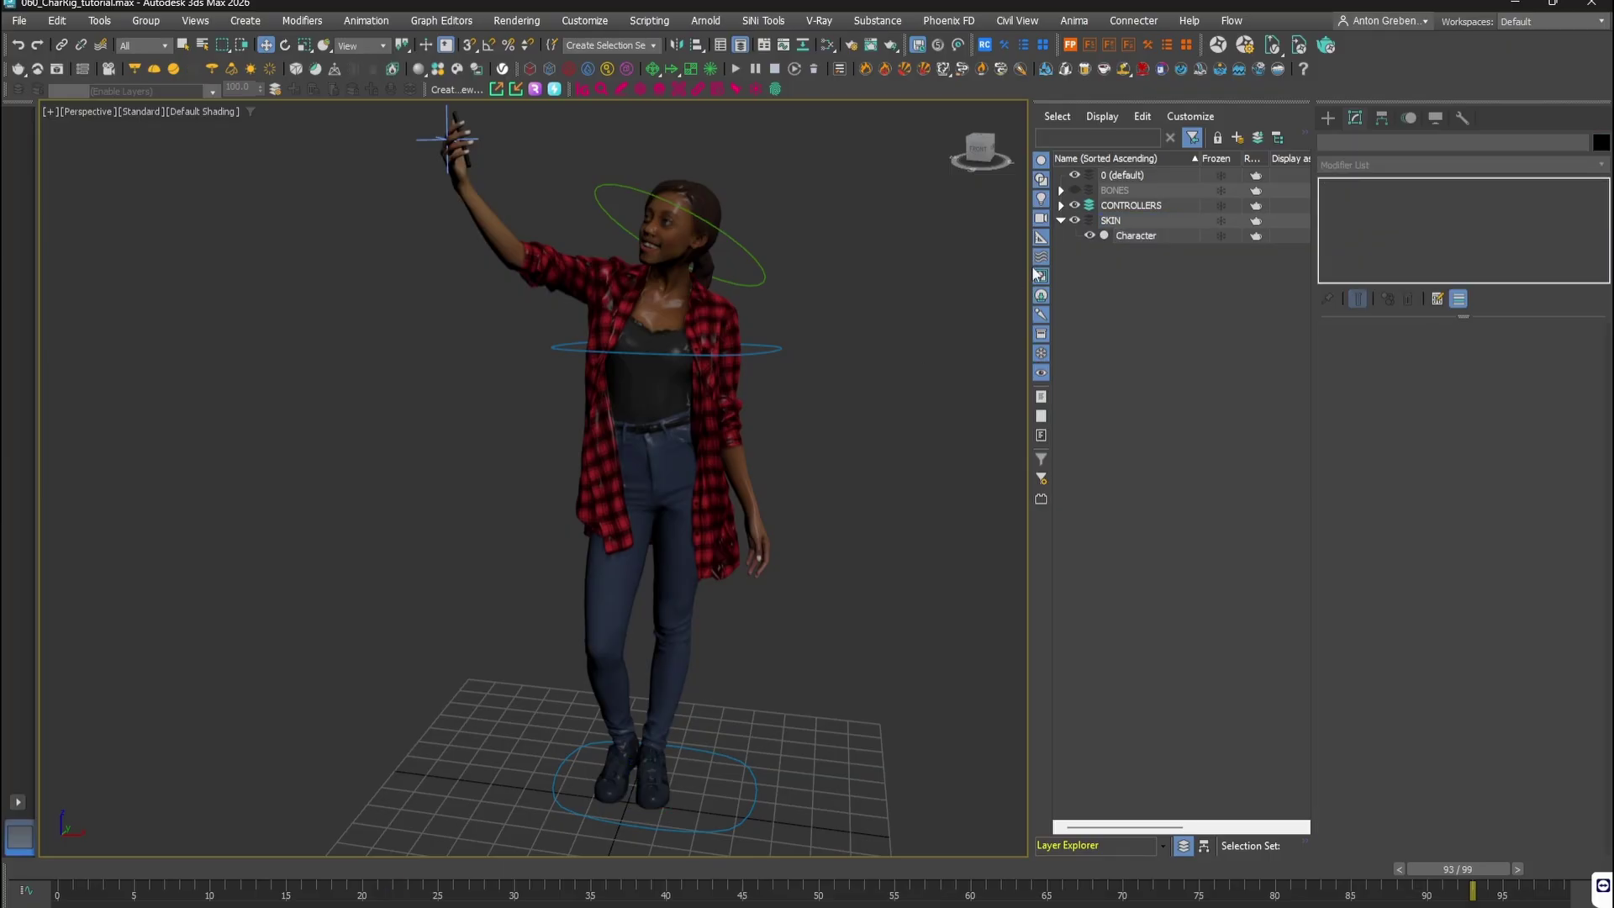
click(1075, 205)
key(m)
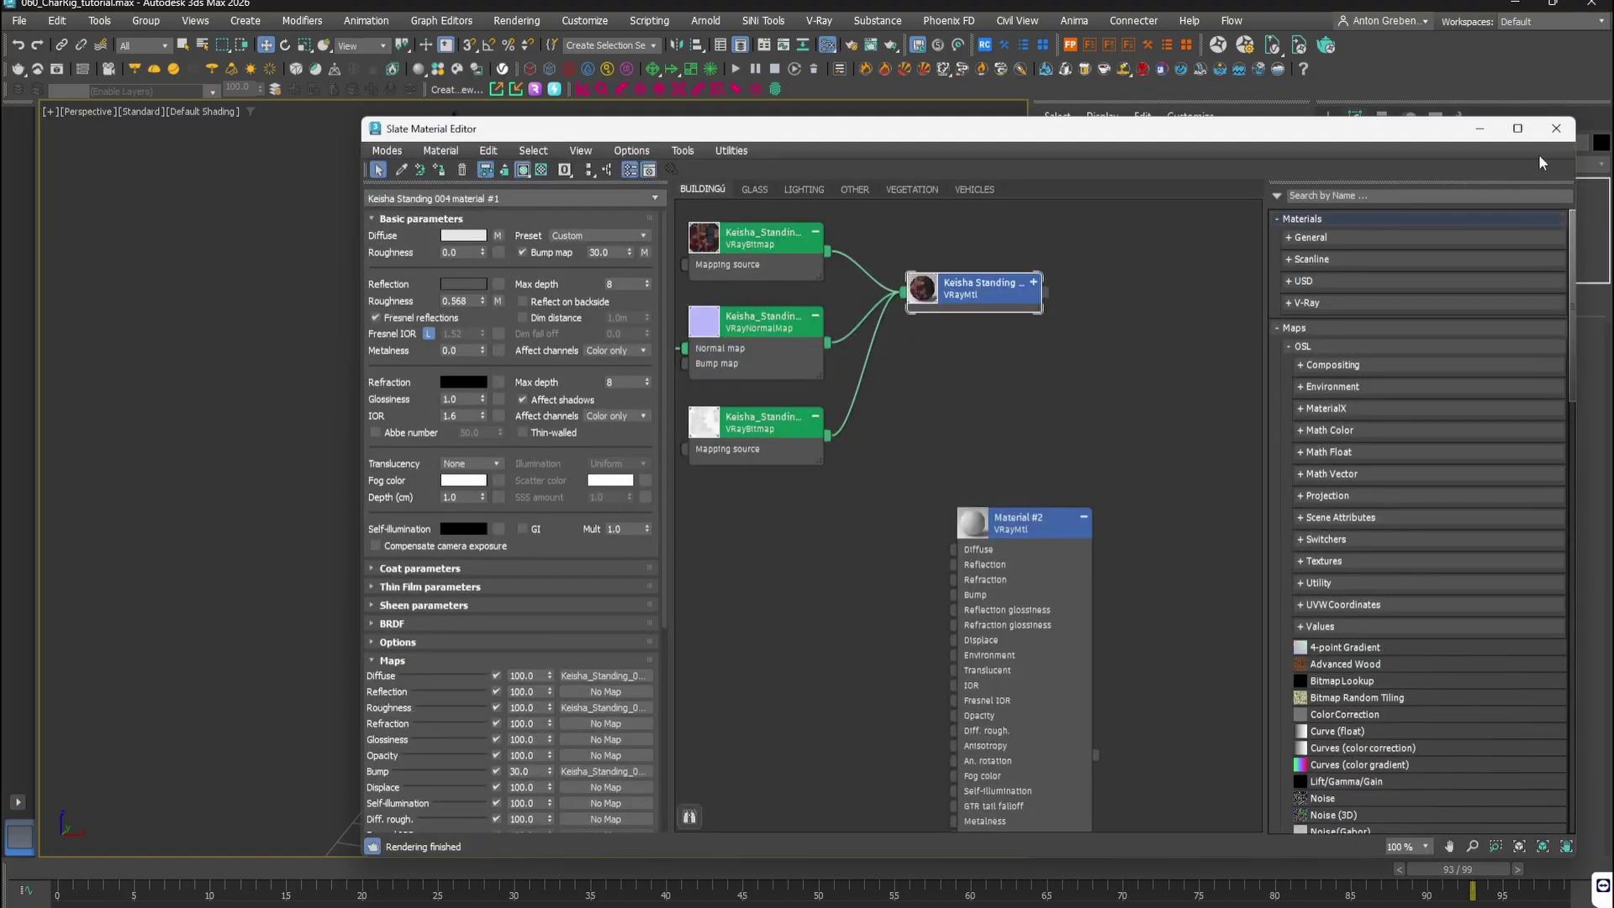
click(1556, 131)
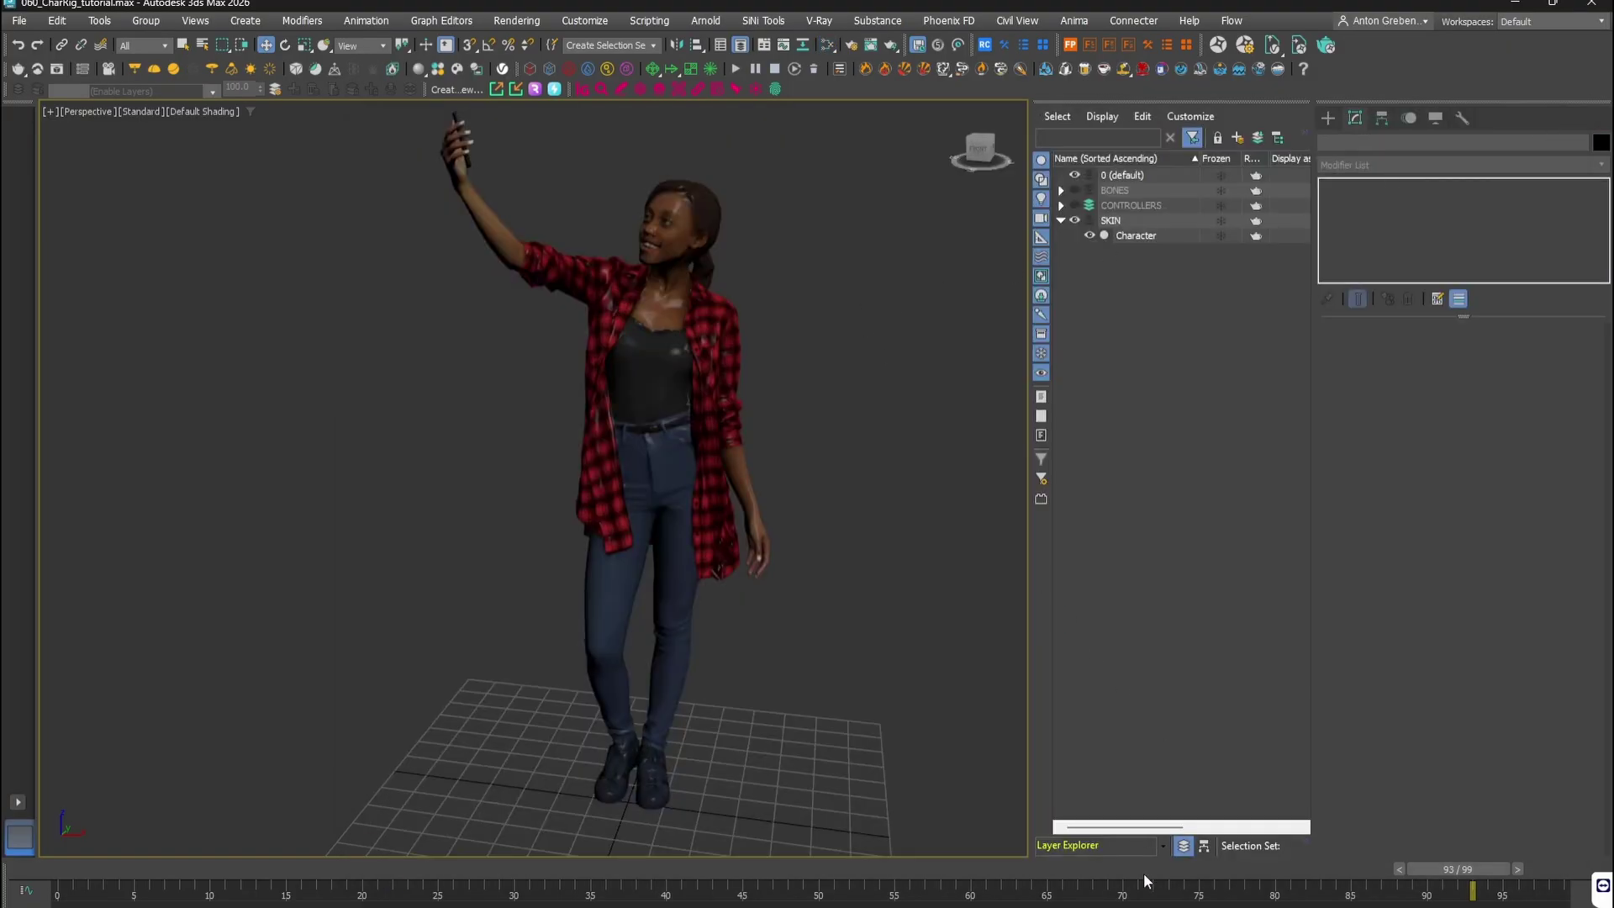
Step: Play the animation and view the textured character from several sides and distances
key(slash)
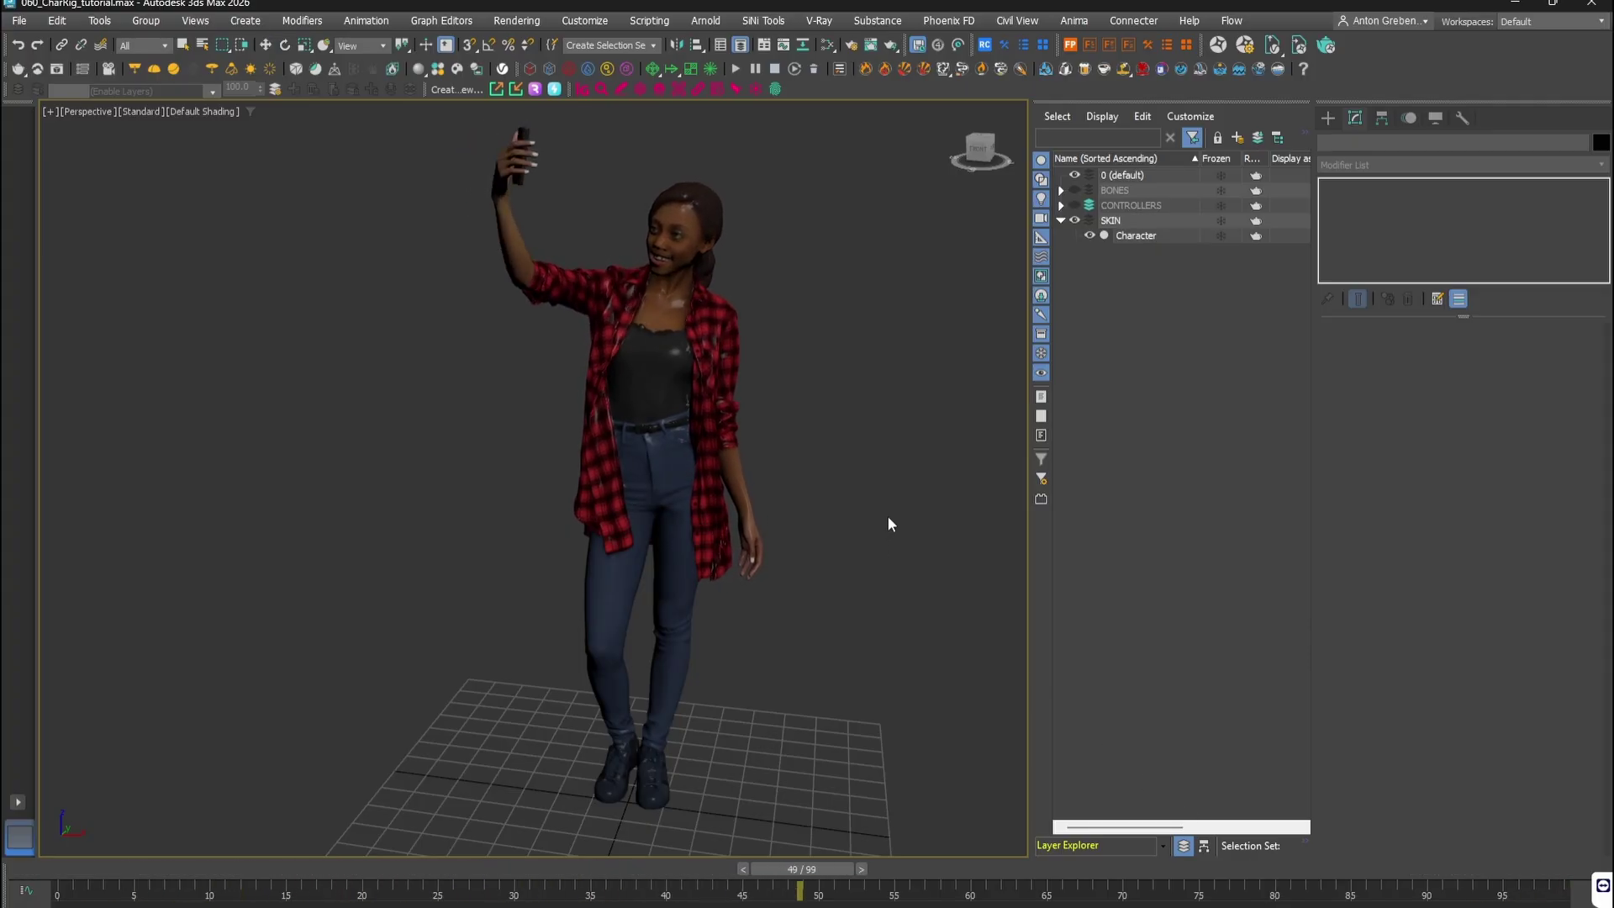
scroll(861, 475, down, 4)
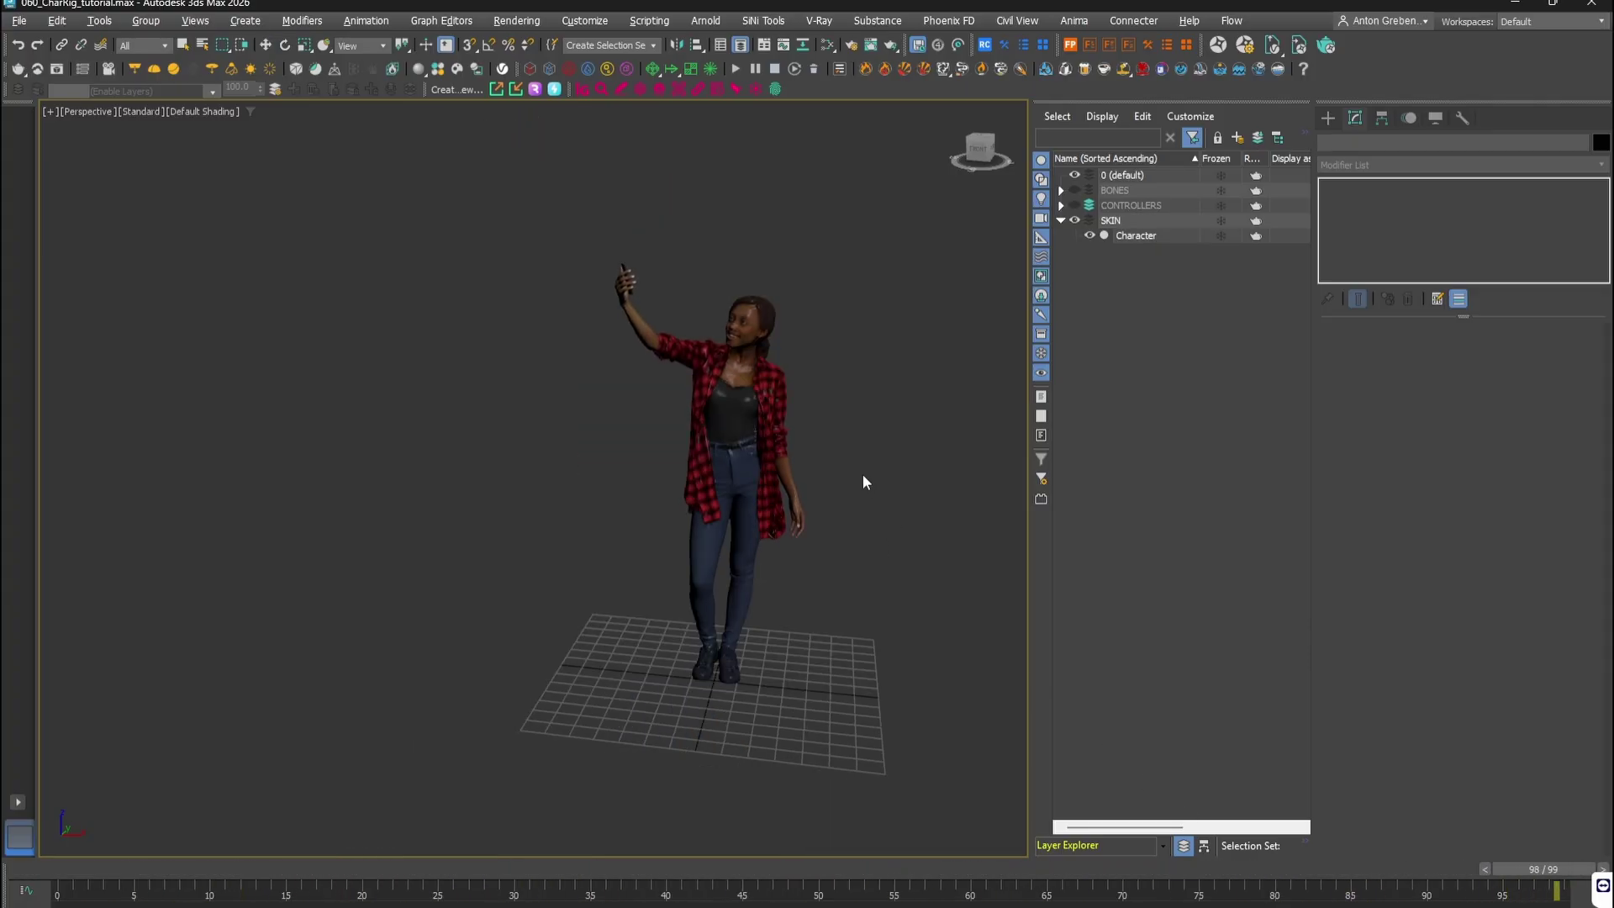
alt+middle_drag(862, 475, 966, 474)
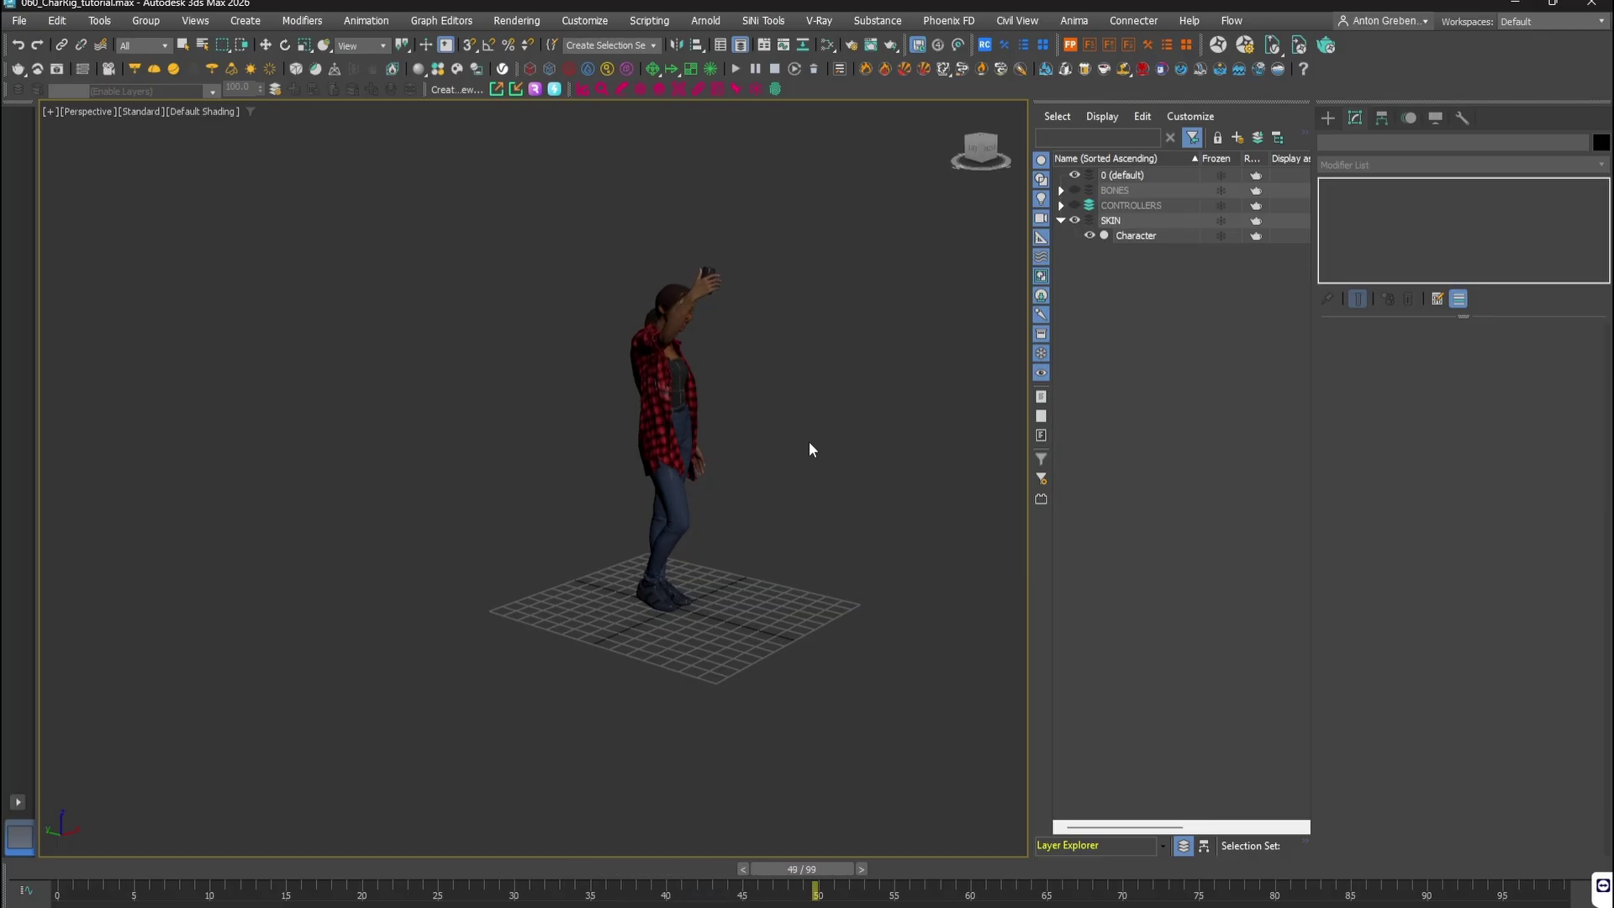
scroll(809, 442, up, 4)
alt+middle_drag(809, 441, 558, 418)
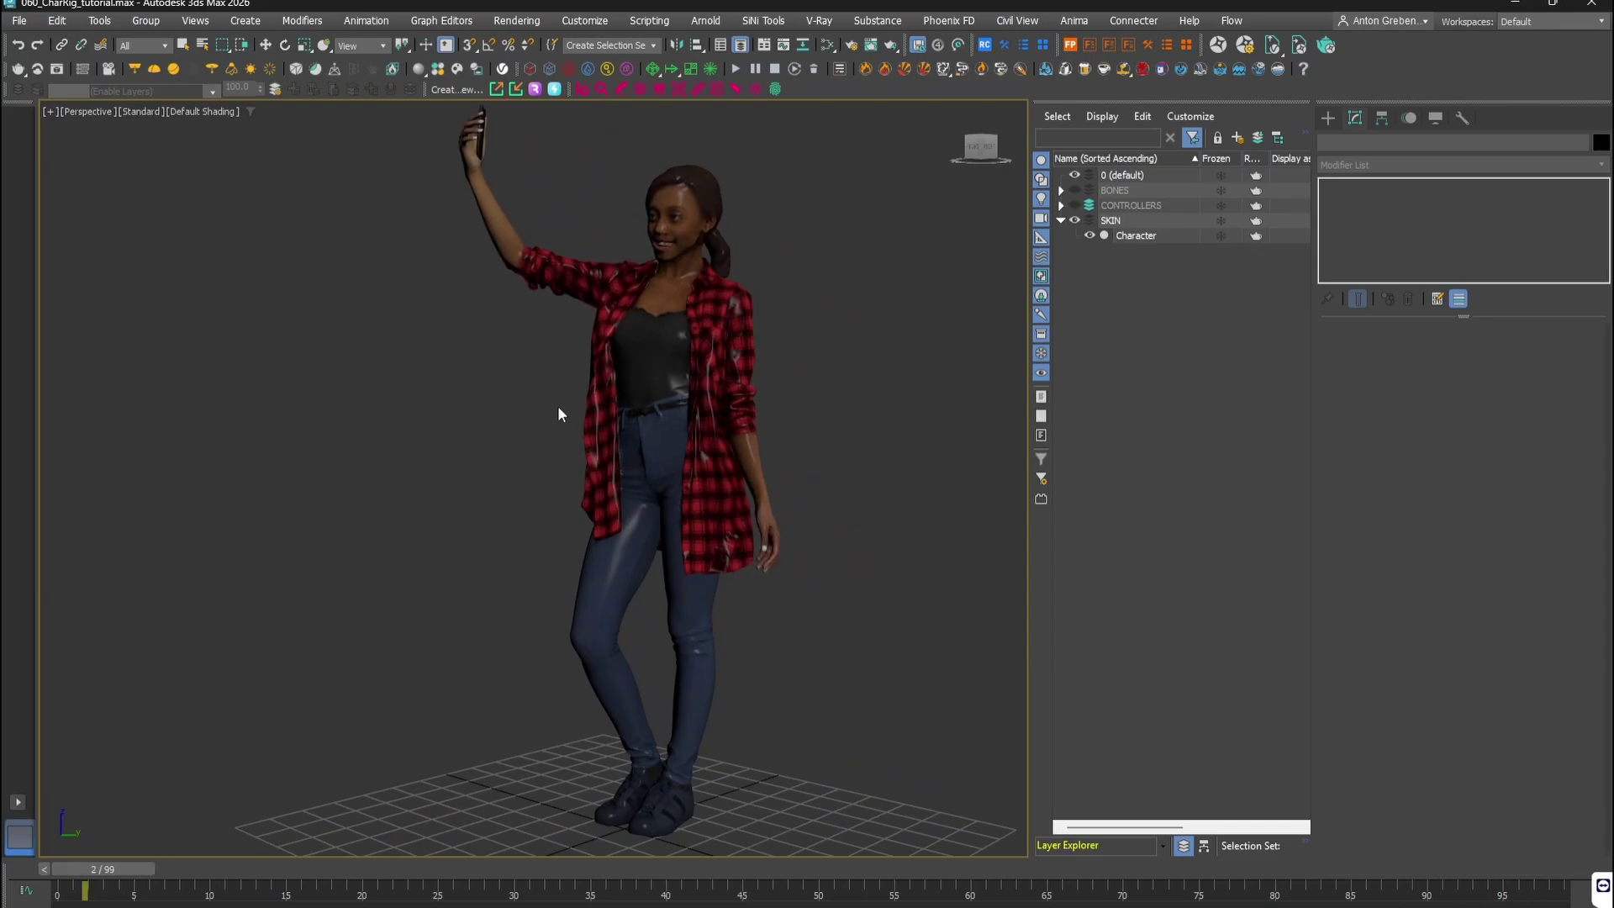